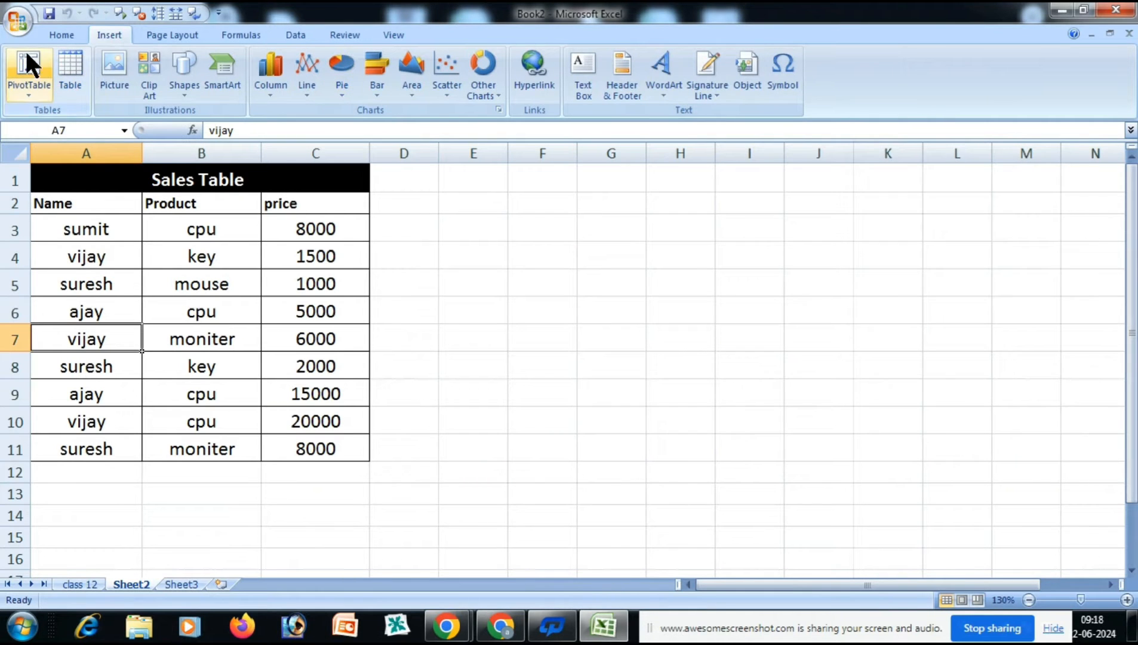
- Launch the PivotTable command from the Insert tab for the Sales Table data
{"action": "left_click", "coordinate": [27, 63]}
- Create an empty PivotTable from Sheet2!$A$2:$C$11, placed on the existing worksheet at E3
{"action": "left_click_drag", "start_coordinate": [831, 161], "coordinate": [416, 189]}
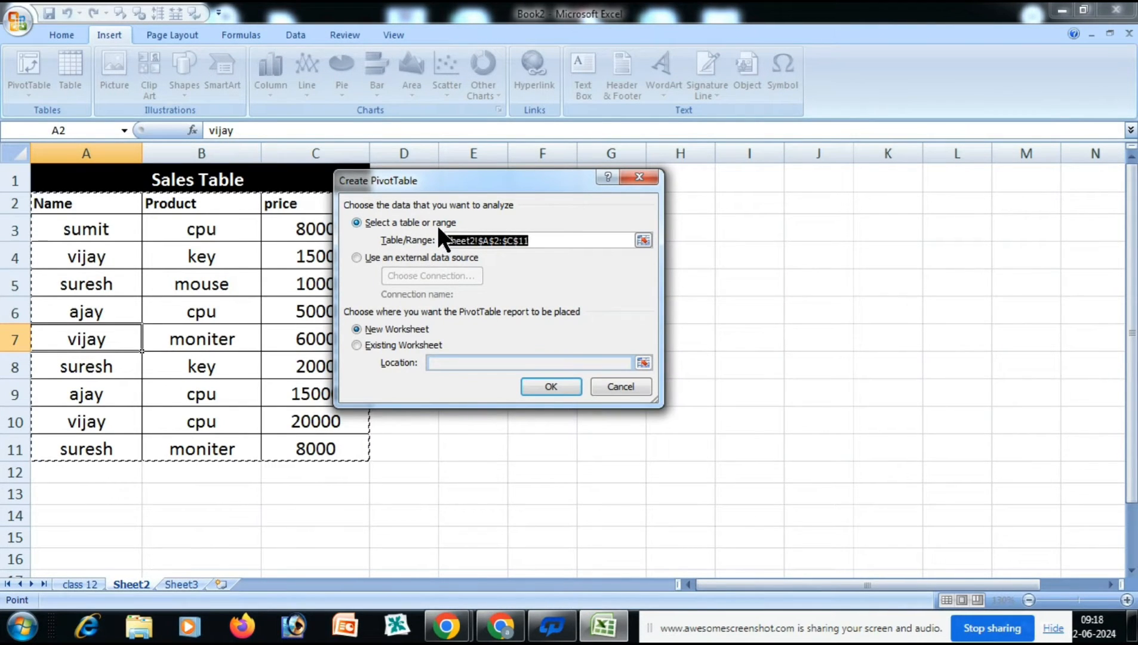
{"action": "left_click", "coordinate": [554, 242]}
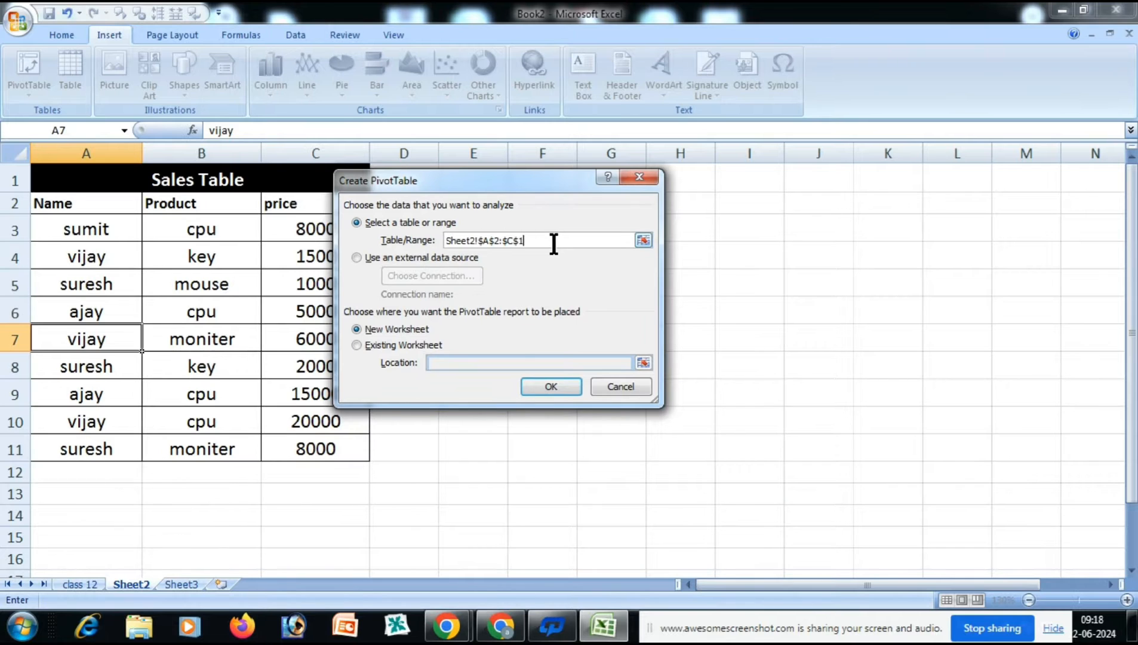
{"action": "key", "text": "BackSpace"}
{"action": "key", "text": "BackSpace"}
{"action": "key", "text": "BackSpace"}
{"action": "key", "text": "BackSpace"}
{"action": "key", "text": "BackSpace"}
{"action": "key", "text": "BackSpace"}
{"action": "key", "text": "BackSpace"}
{"action": "key", "text": "BackSpace"}
{"action": "key", "text": "BackSpace"}
{"action": "key", "text": "BackSpace"}
{"action": "key", "text": "BackSpace"}
{"action": "key", "text": "BackSpace"}
{"action": "key", "text": "BackSpace"}
{"action": "key", "text": "BackSpace"}
{"action": "key", "text": "BackSpace"}
{"action": "key", "text": "BackSpace"}
{"action": "left_click_drag", "start_coordinate": [533, 184], "coordinate": [649, 204]}
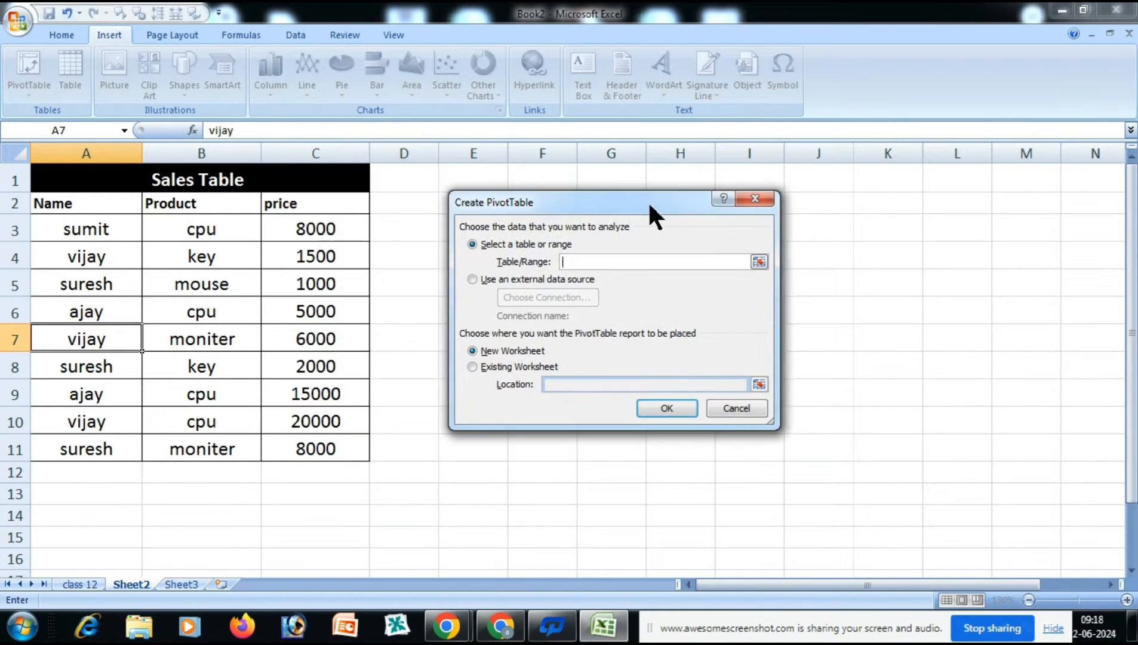
{"action": "left_click", "coordinate": [95, 201]}
{"action": "left_click_drag", "start_coordinate": [94, 202], "coordinate": [341, 440]}
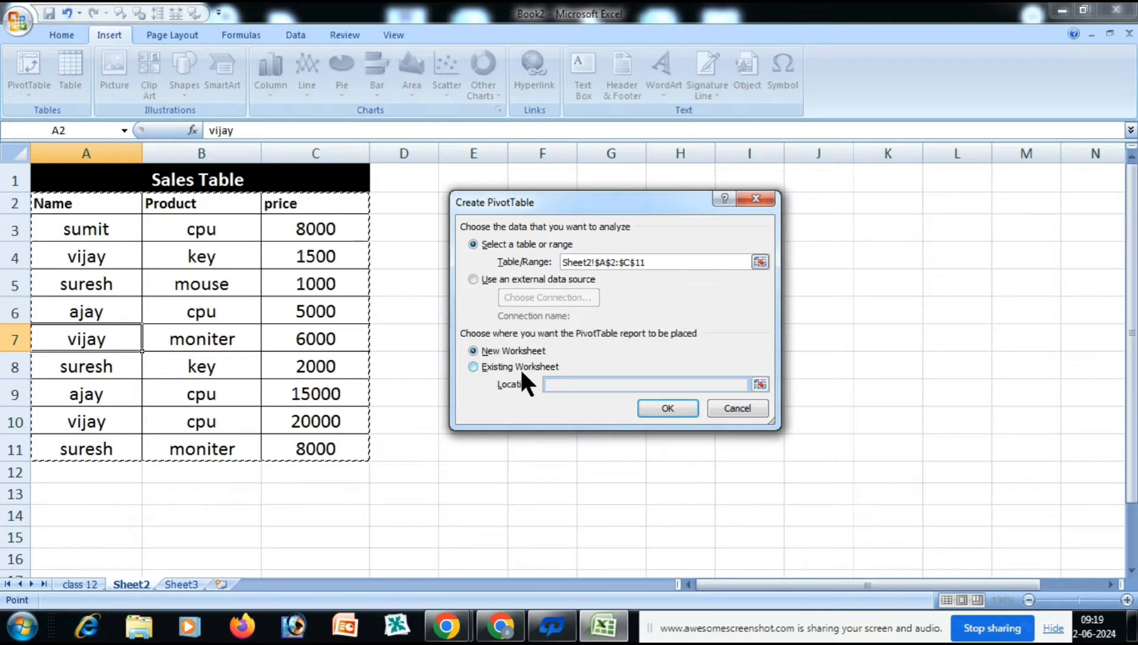
{"action": "left_click", "coordinate": [473, 362]}
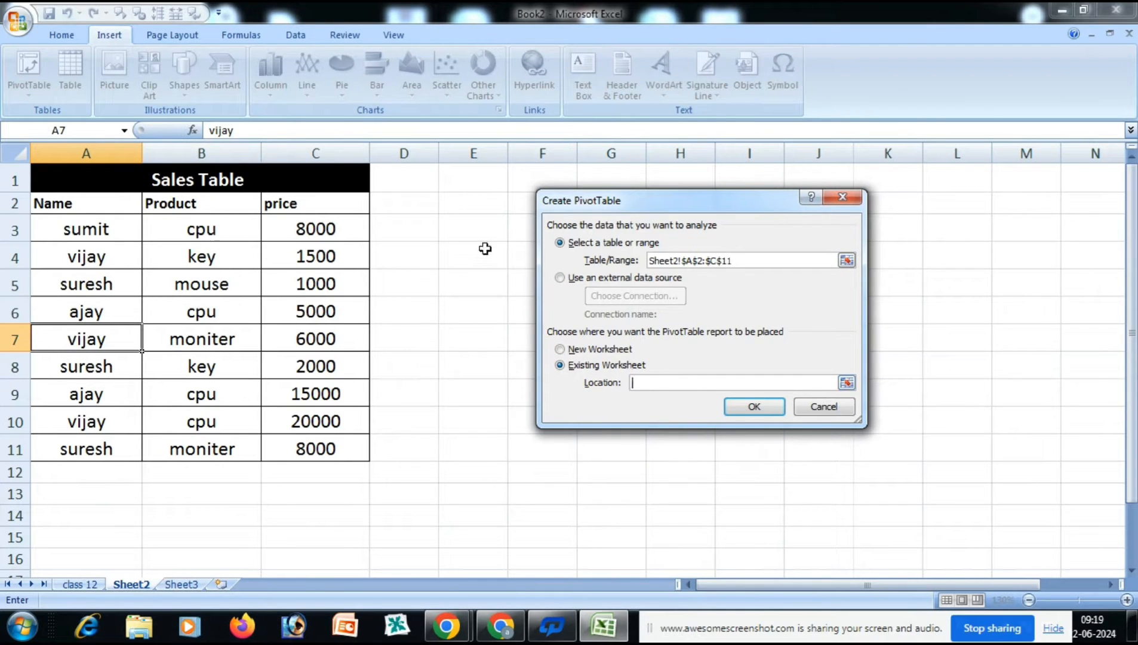
{"action": "left_click", "coordinate": [475, 232]}
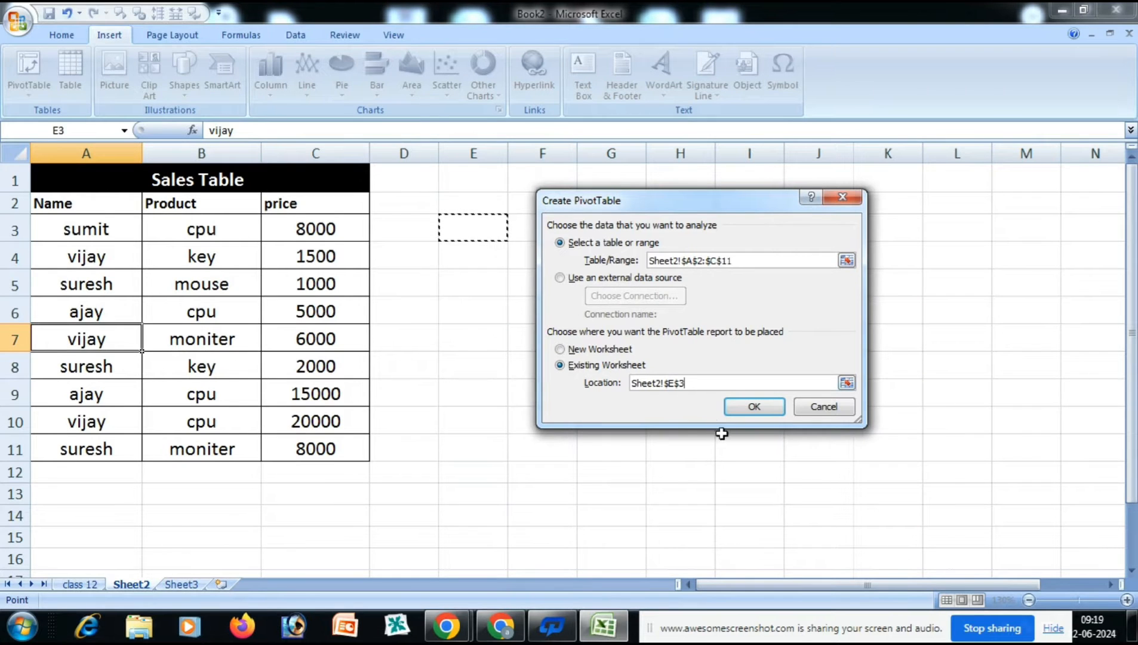
{"action": "left_click", "coordinate": [755, 407]}
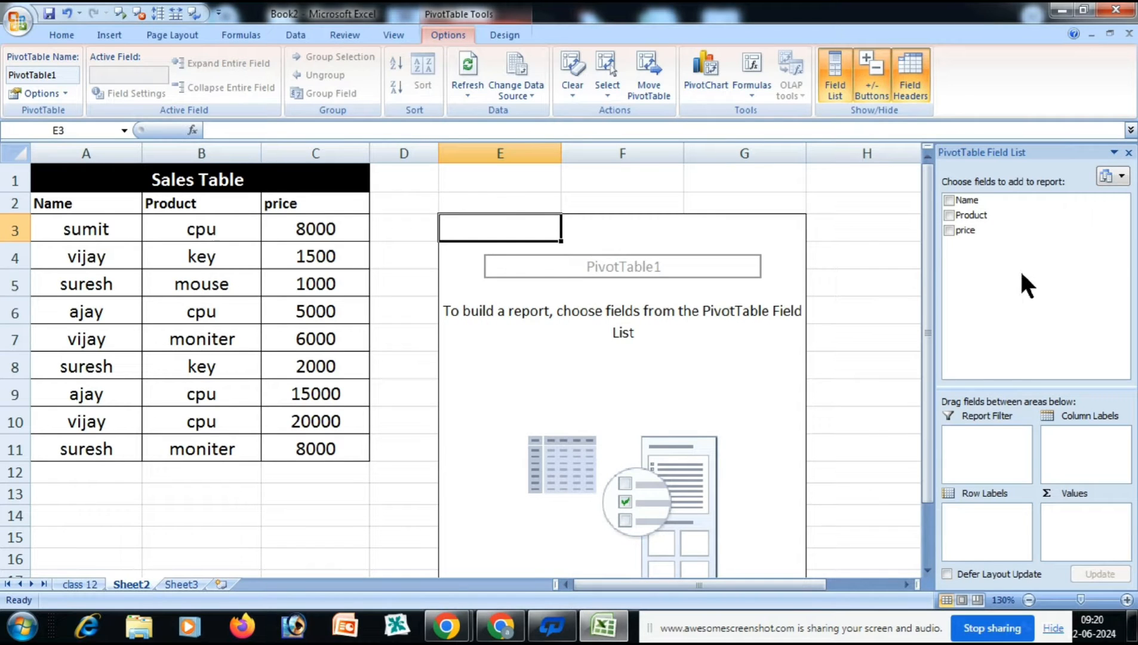
- Put Name in Column Labels, Product in Row Labels and Sum of price in Values, totalling 66500
{"action": "left_click_drag", "start_coordinate": [975, 203], "coordinate": [1075, 445]}
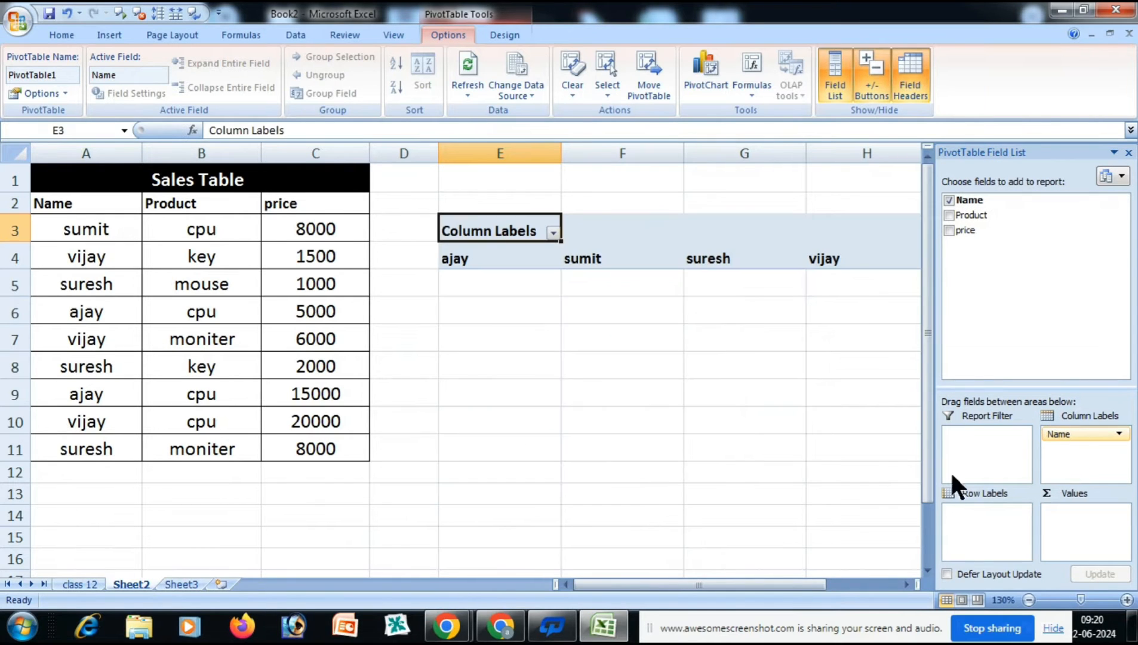
{"action": "left_click_drag", "start_coordinate": [798, 582], "coordinate": [844, 585]}
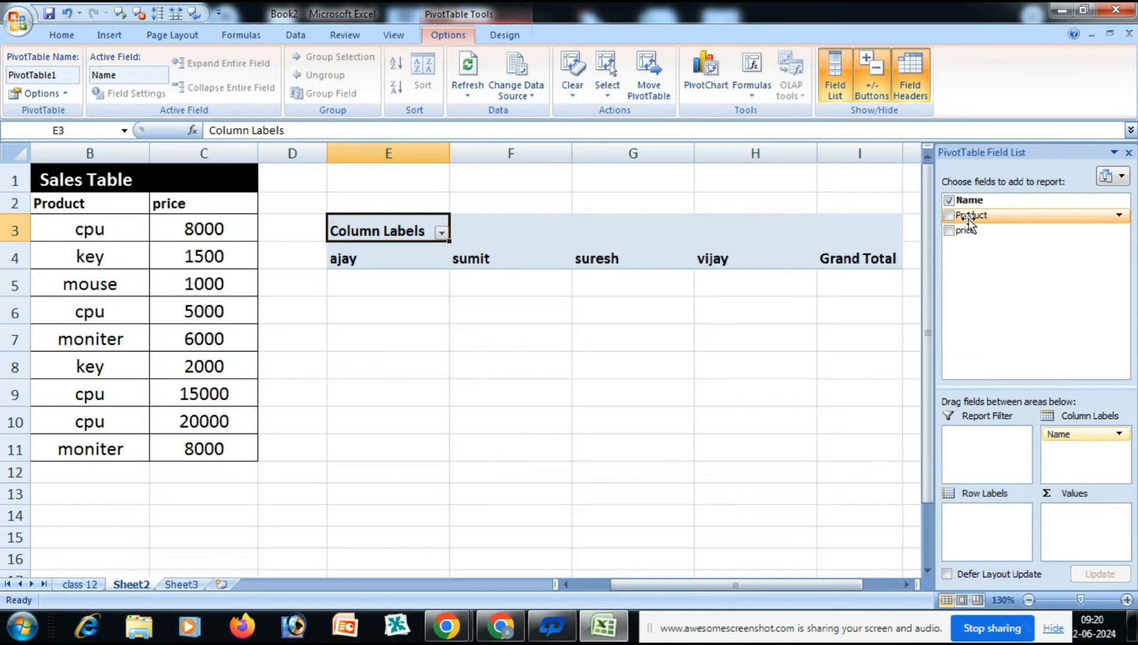
{"action": "left_click_drag", "start_coordinate": [969, 223], "coordinate": [970, 515]}
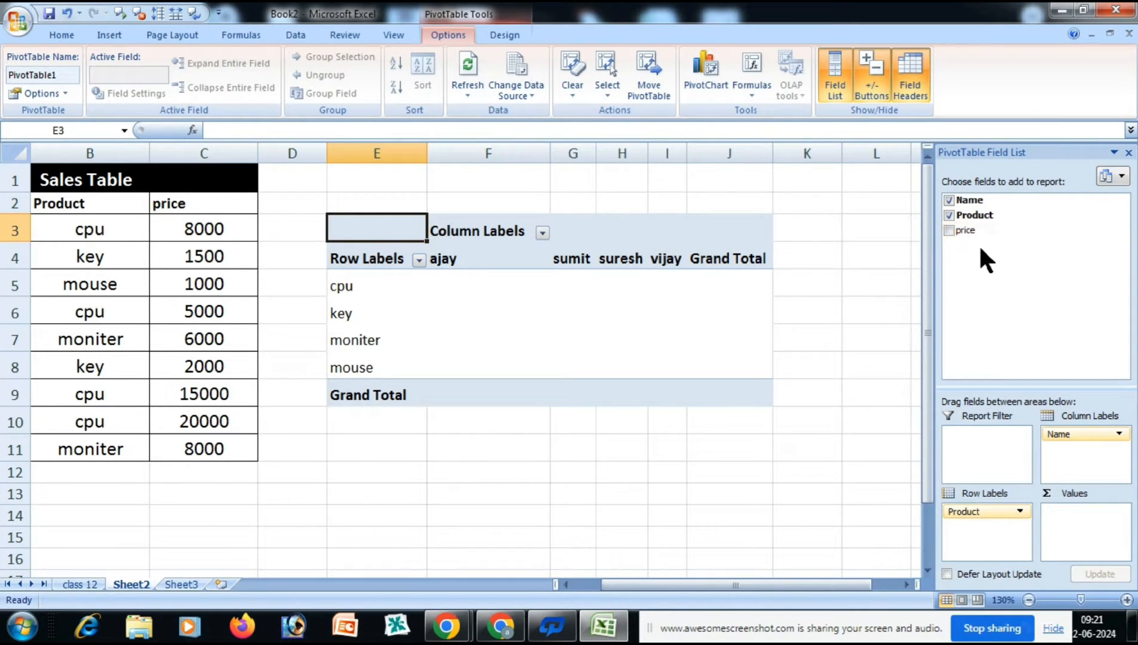
{"action": "left_click_drag", "start_coordinate": [970, 233], "coordinate": [1067, 517]}
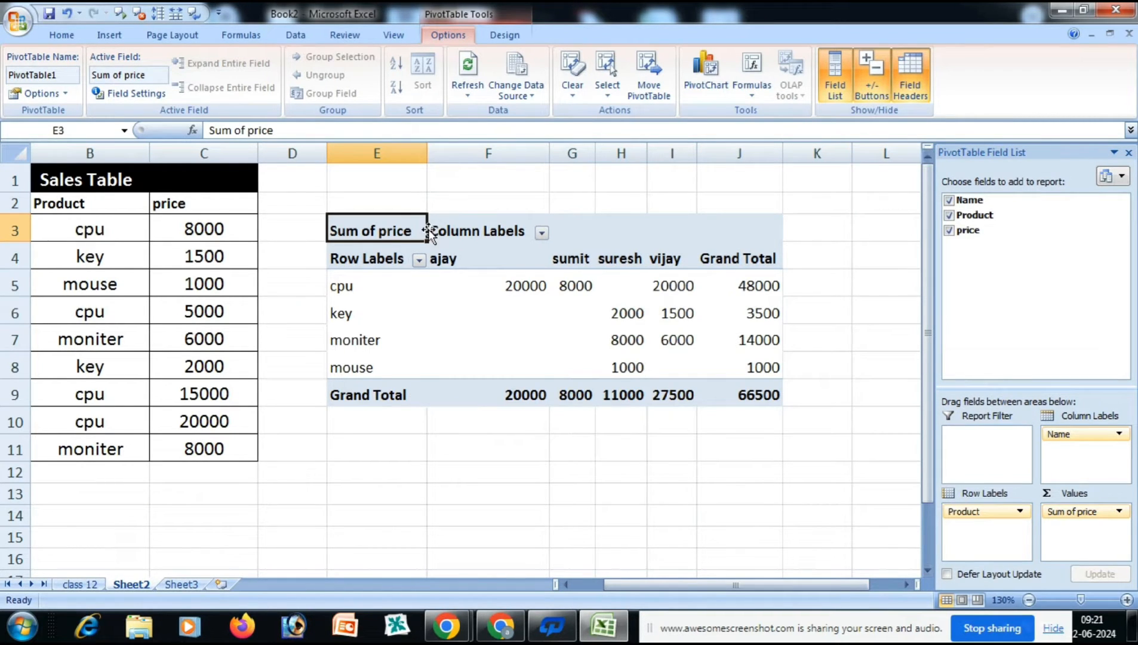
- Apply All Borders to the whole PivotTable range E3:J9
{"action": "left_click", "coordinate": [443, 207]}
{"action": "left_click", "coordinate": [345, 226]}
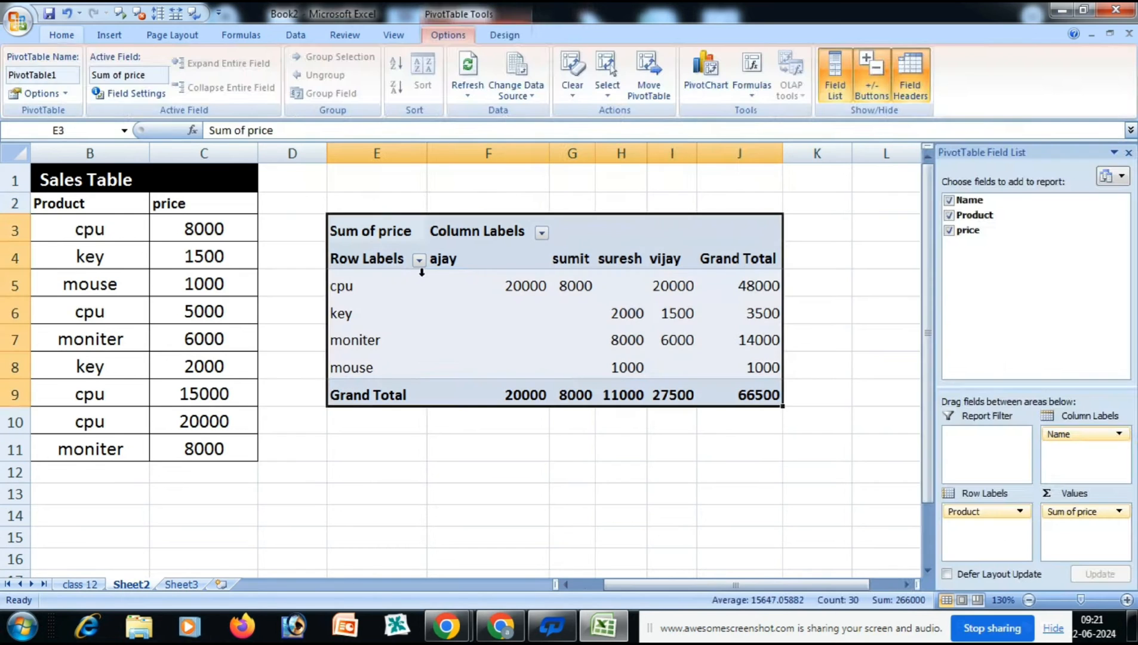
{"action": "left_click", "coordinate": [61, 36]}
{"action": "left_click", "coordinate": [226, 88]}
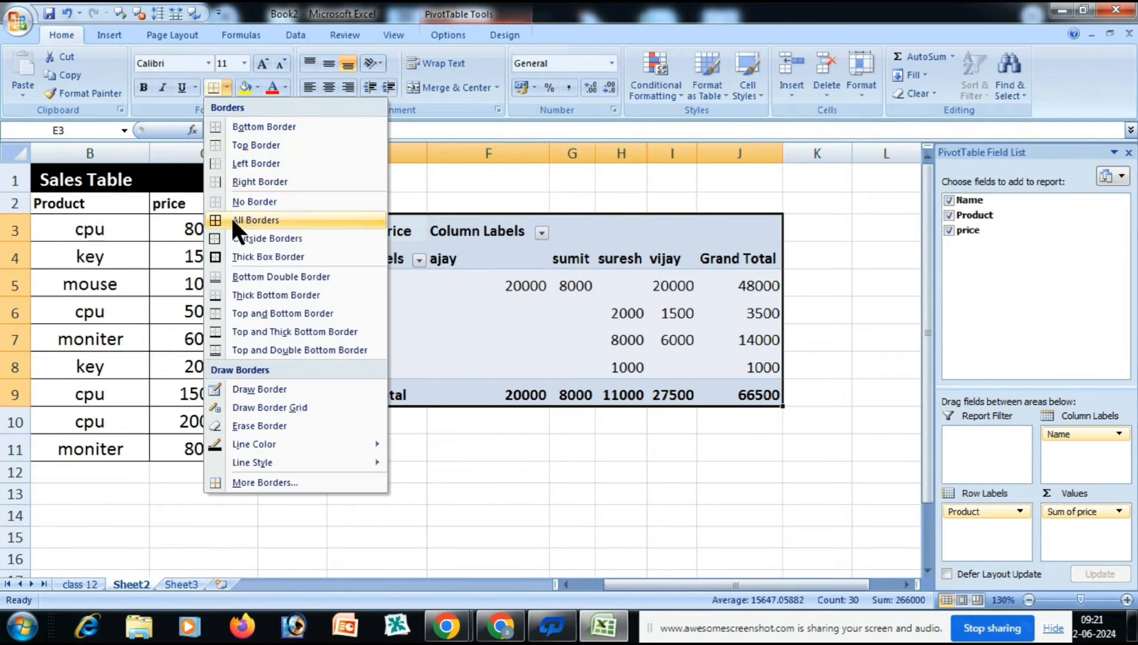
{"action": "left_click", "coordinate": [246, 221]}
- Narrow column F to fit ajay's values, then select ajay's header and 20000 Grand Total
{"action": "left_click", "coordinate": [609, 476]}
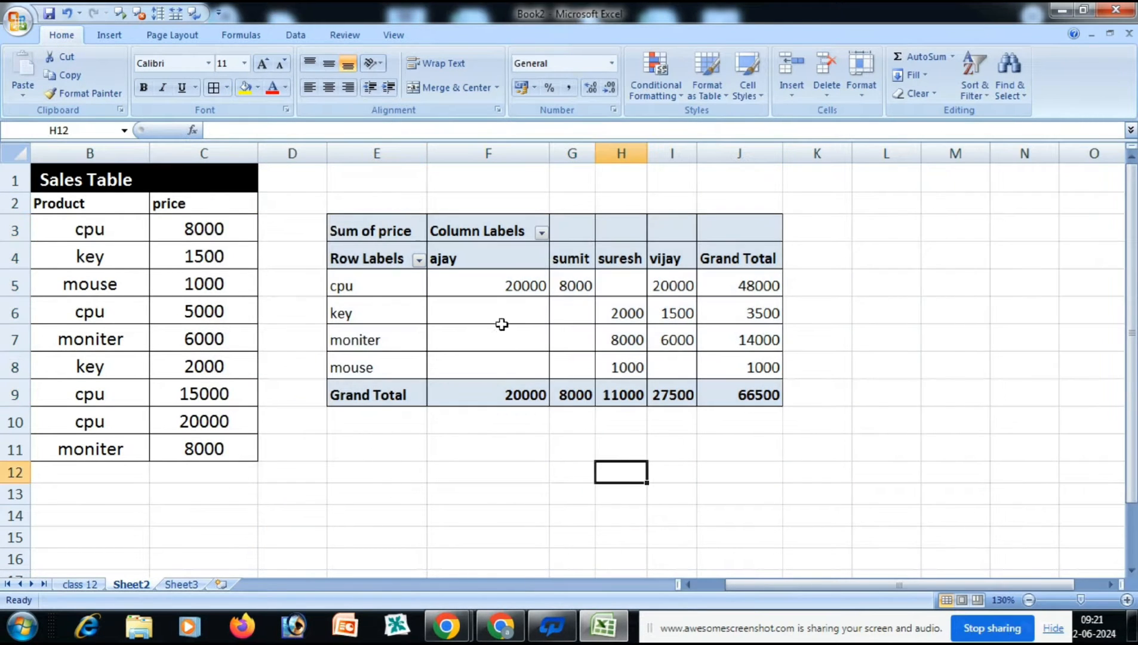
{"action": "left_click_drag", "start_coordinate": [547, 149], "coordinate": [486, 173]}
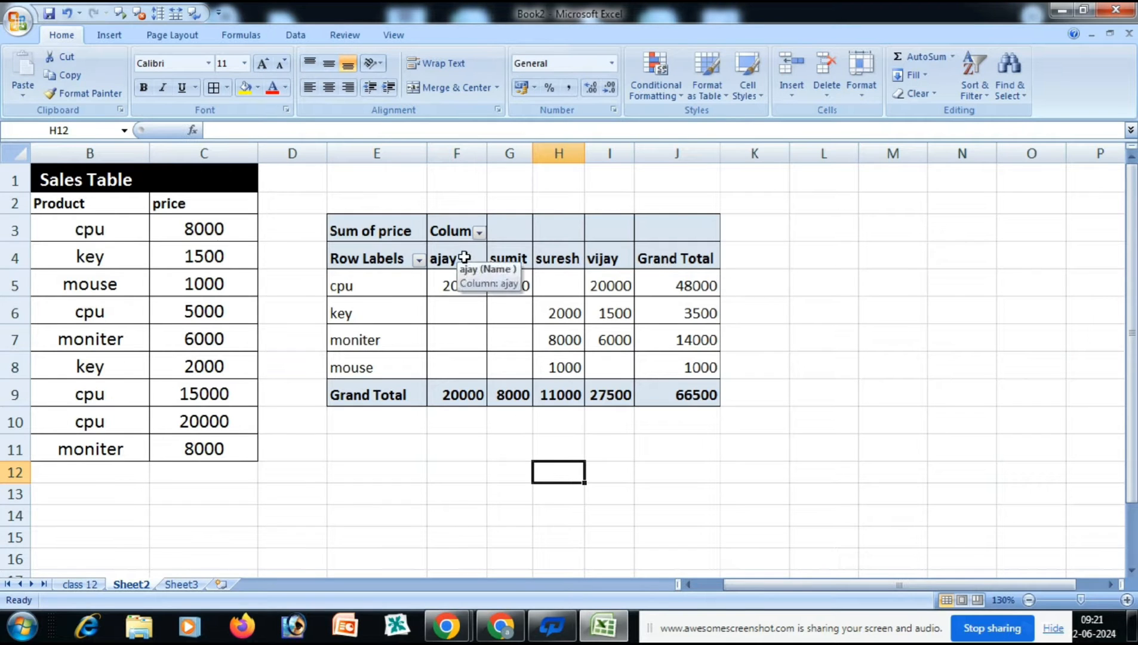
{"action": "left_click", "coordinate": [464, 257]}
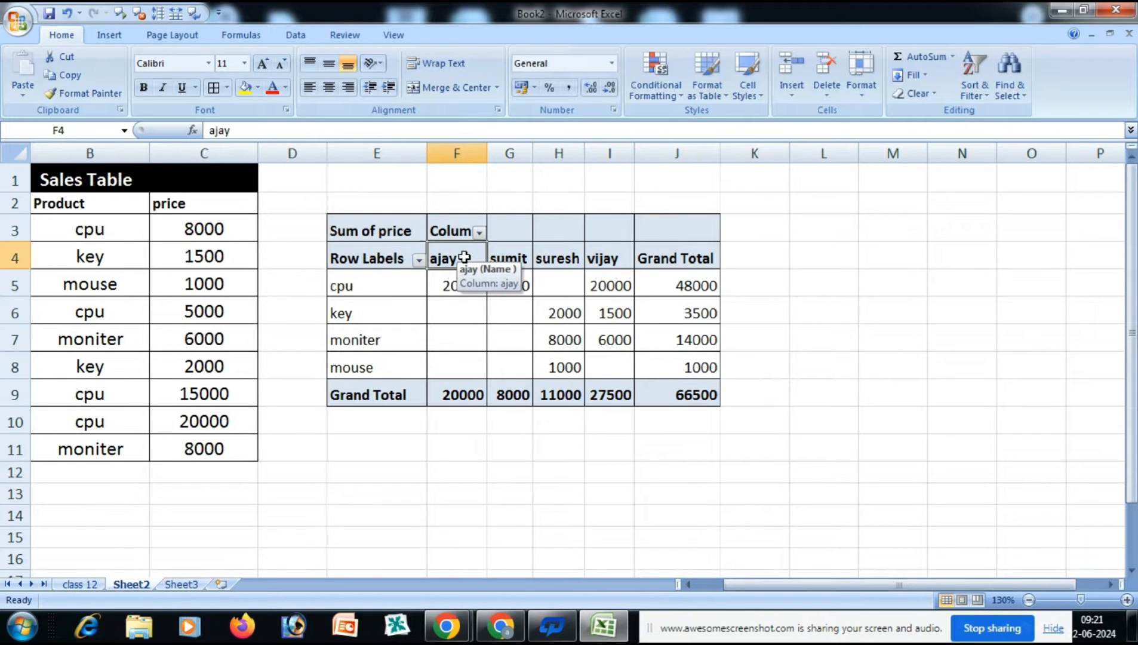
{"action": "left_click", "coordinate": [469, 395]}
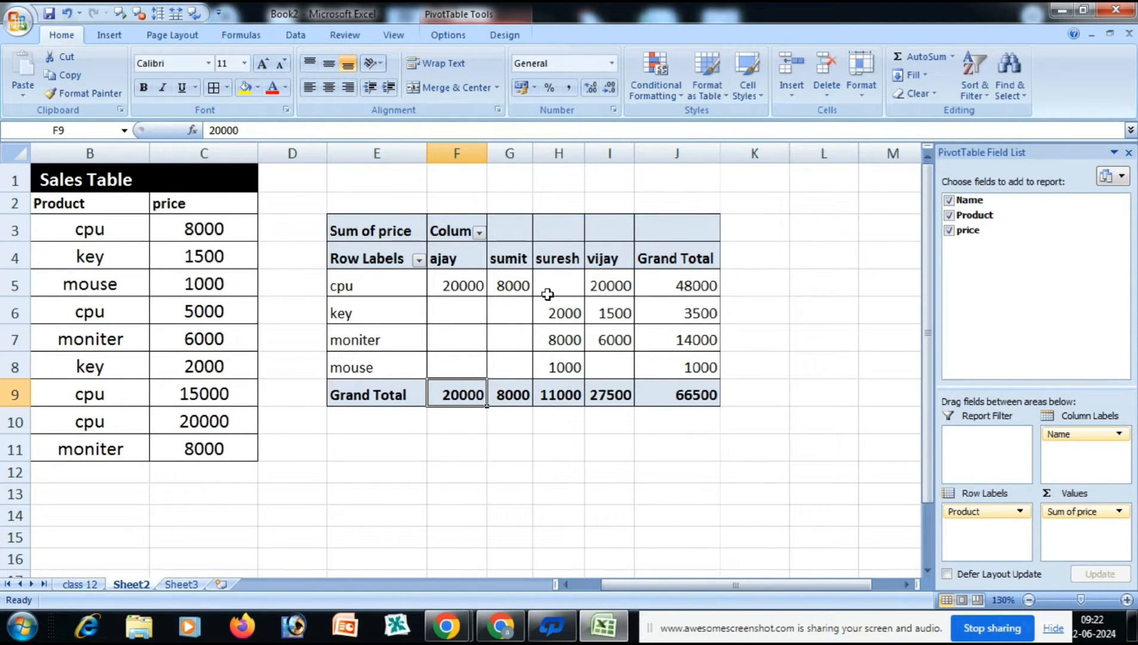
{"action": "left_click", "coordinate": [608, 288]}
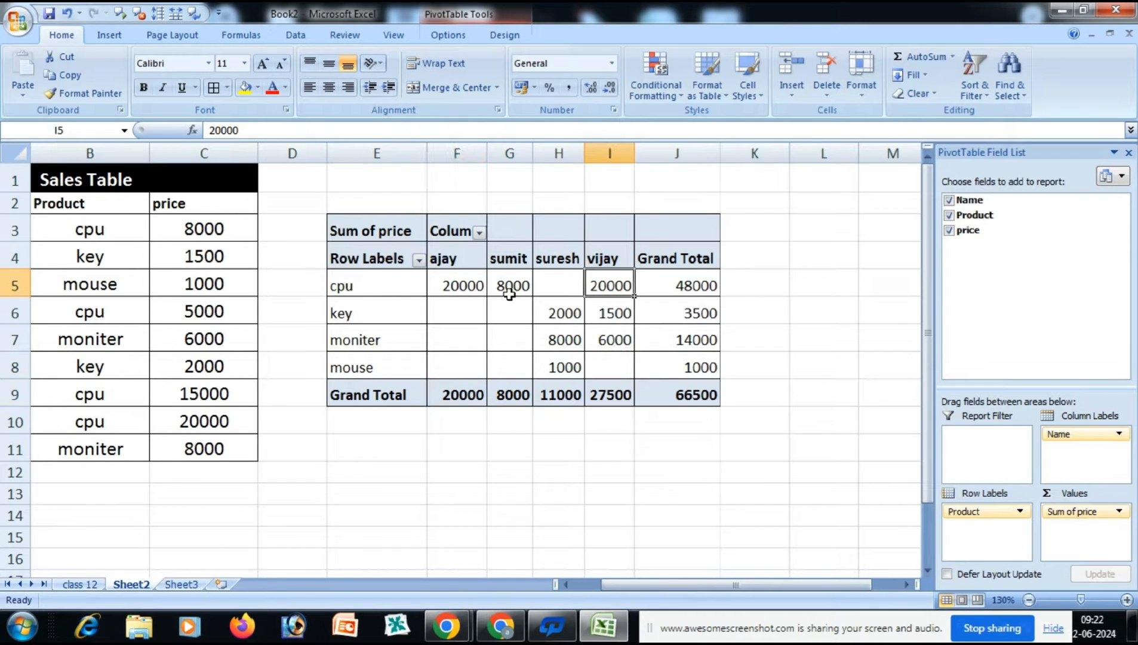
{"action": "mouse_move", "coordinate": [616, 318]}
{"action": "mouse_move", "coordinate": [614, 401]}
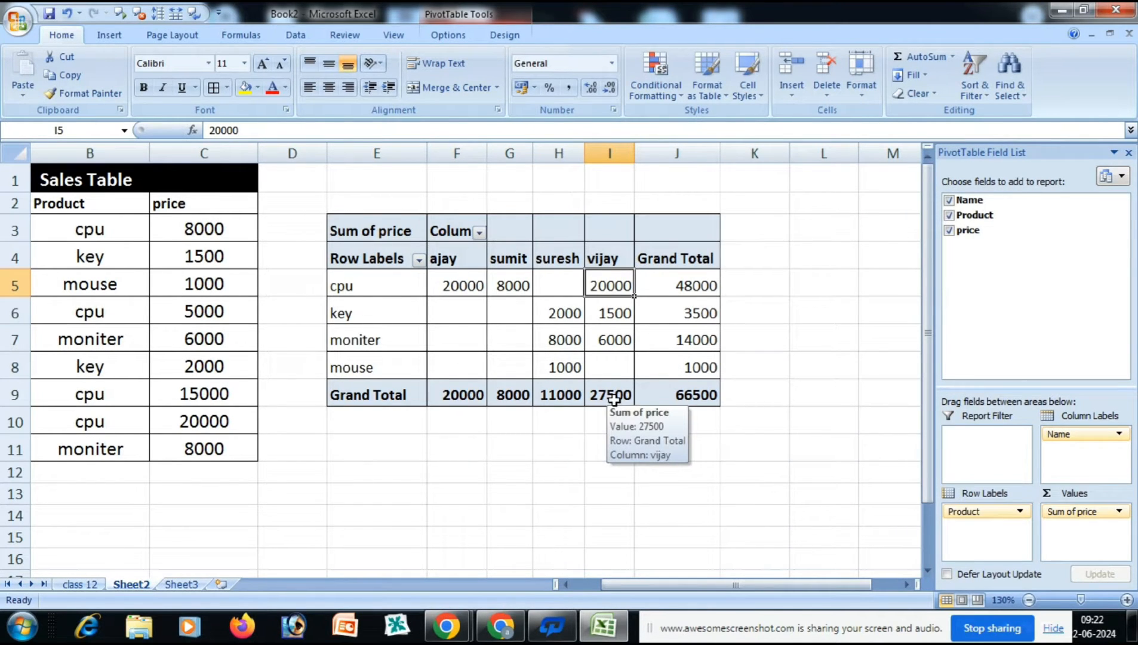
{"action": "left_click", "coordinate": [691, 285]}
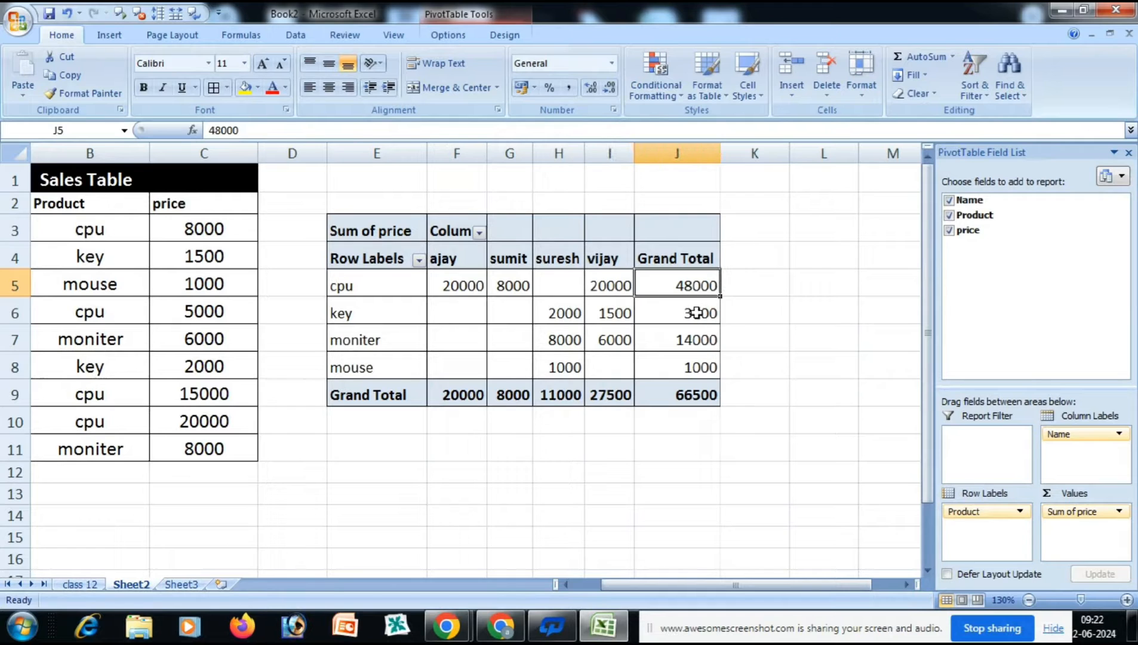
{"action": "left_click", "coordinate": [452, 280]}
{"action": "left_click", "coordinate": [524, 287]}
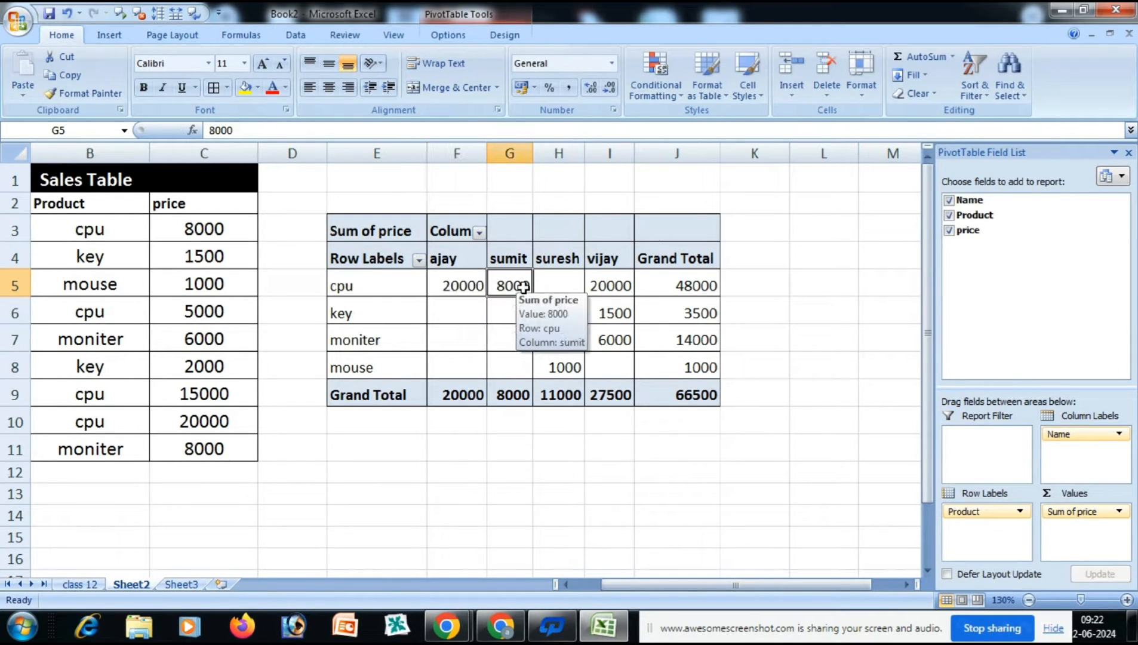
{"action": "left_click", "coordinate": [609, 276]}
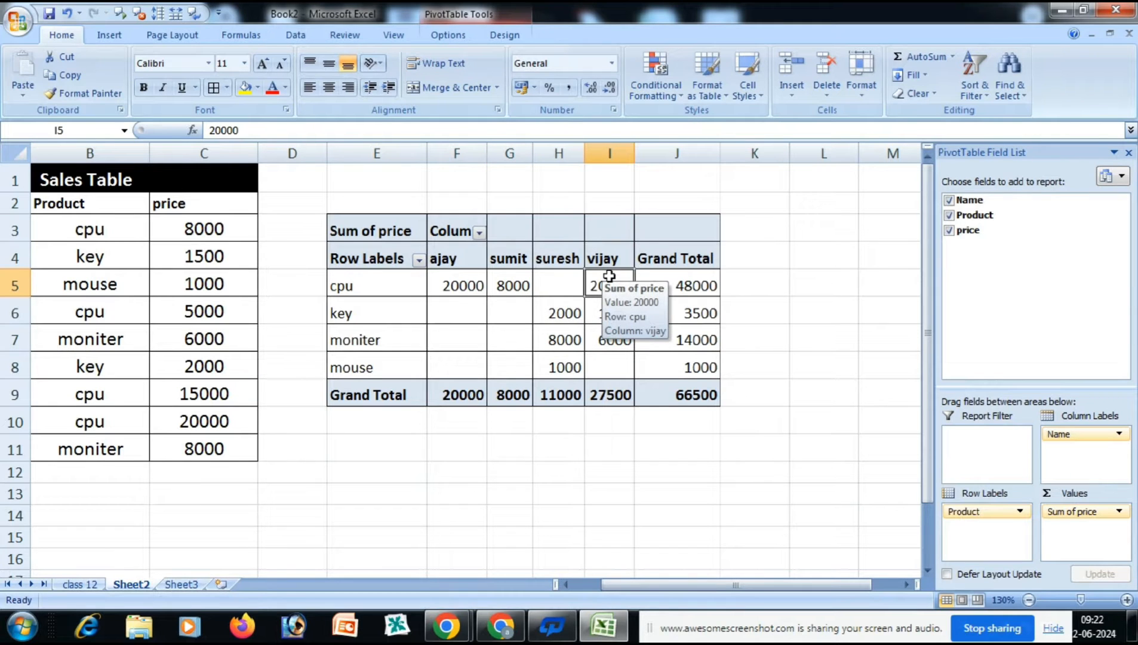
{"action": "left_click", "coordinate": [689, 282]}
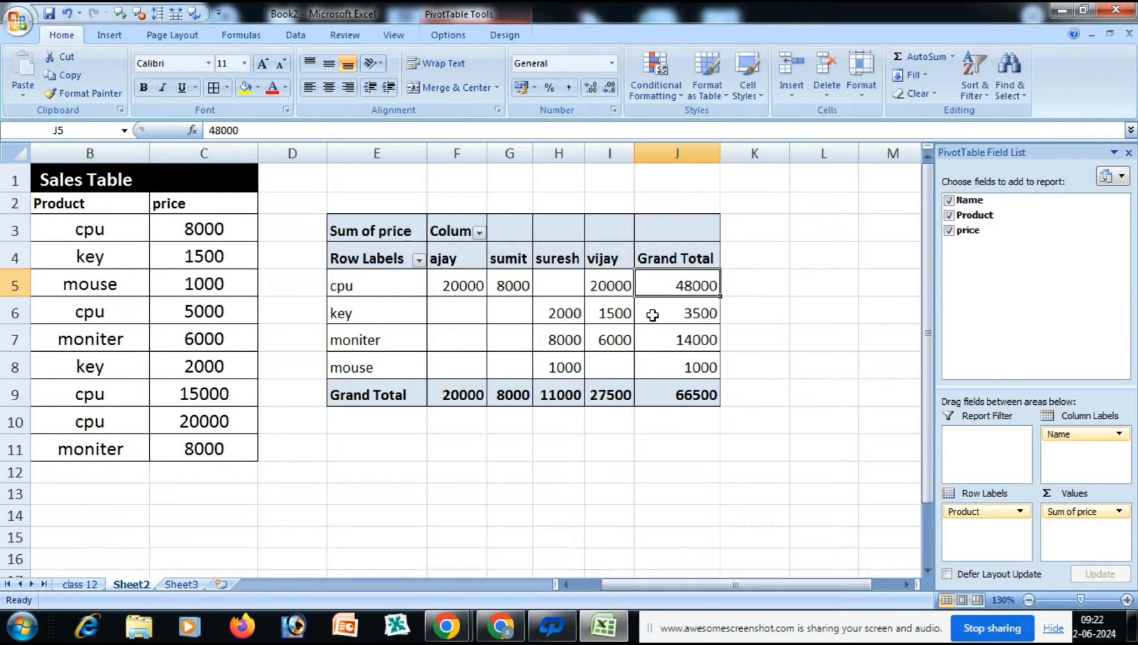
{"action": "mouse_move", "coordinate": [574, 313]}
{"action": "mouse_move", "coordinate": [556, 354]}
{"action": "mouse_move", "coordinate": [604, 351]}
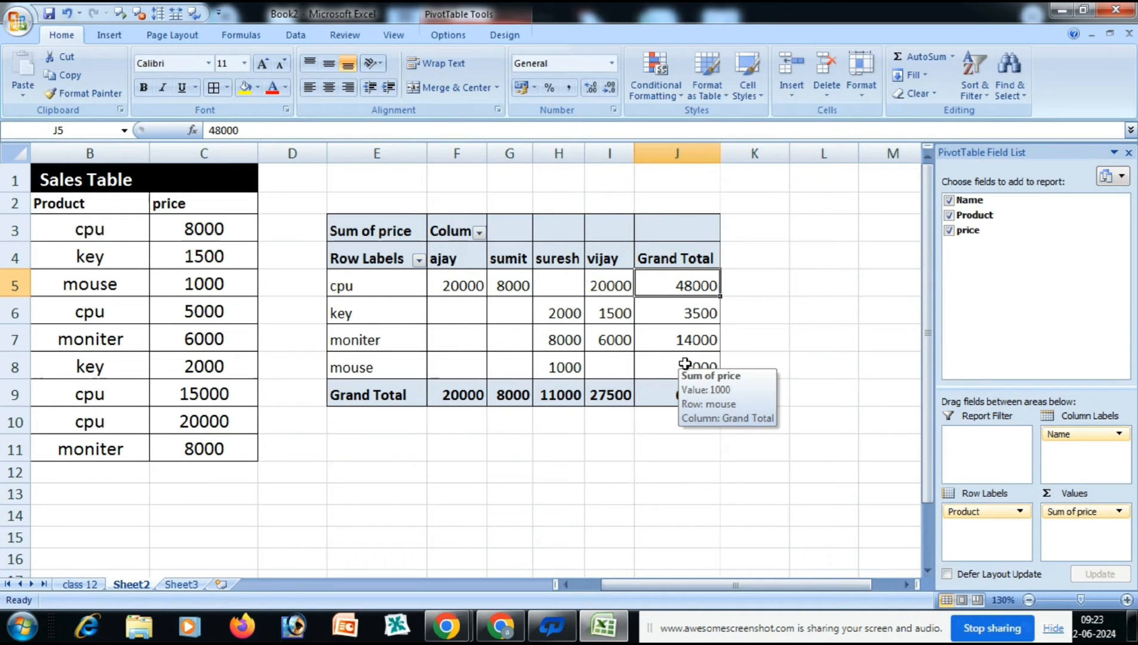
{"action": "left_click", "coordinate": [670, 391]}
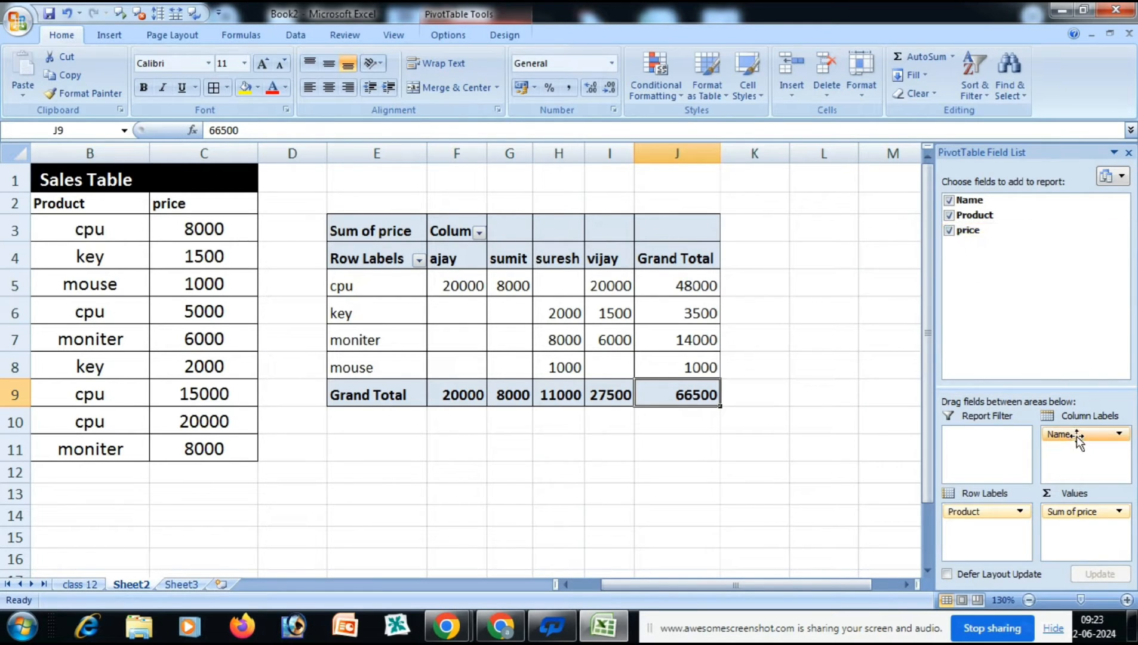
- Drag Name, Sum of price and Product out of the PivotTable layout
{"action": "left_click_drag", "start_coordinate": [1078, 441], "coordinate": [979, 222]}
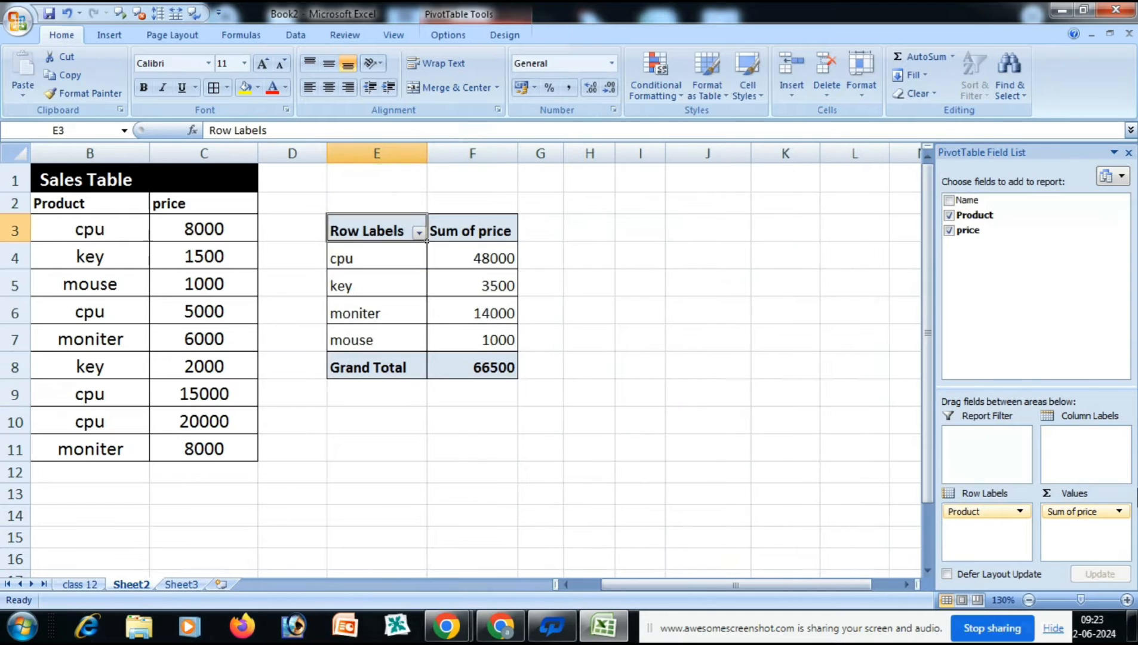
{"action": "left_click_drag", "start_coordinate": [1051, 512], "coordinate": [1009, 263]}
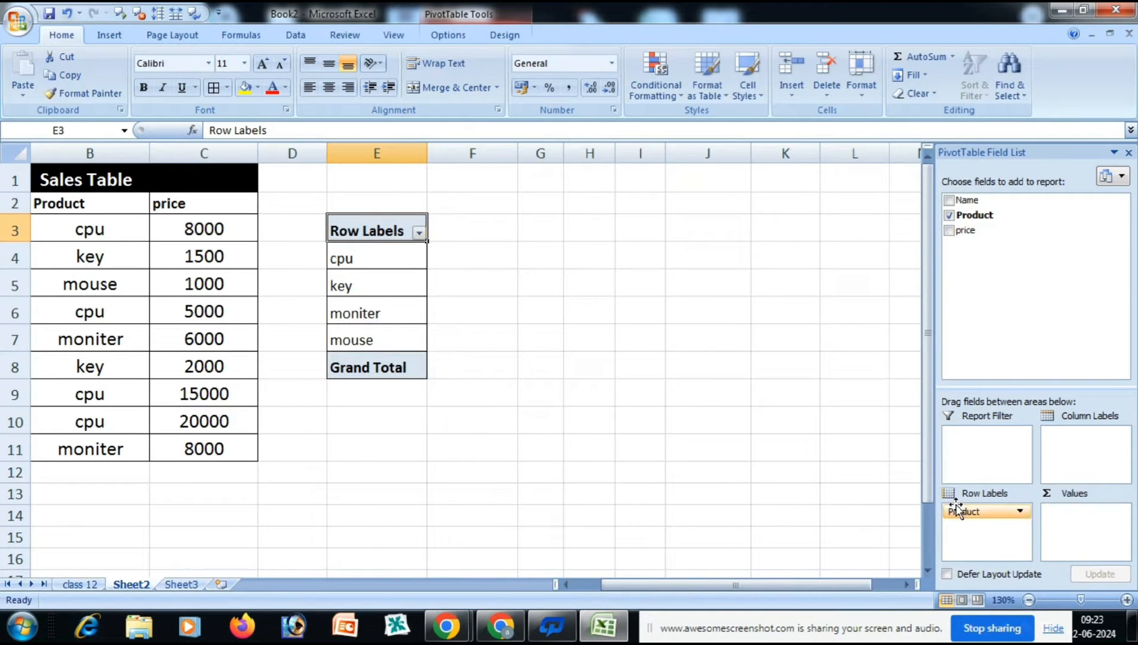
{"action": "left_click_drag", "start_coordinate": [956, 510], "coordinate": [964, 216]}
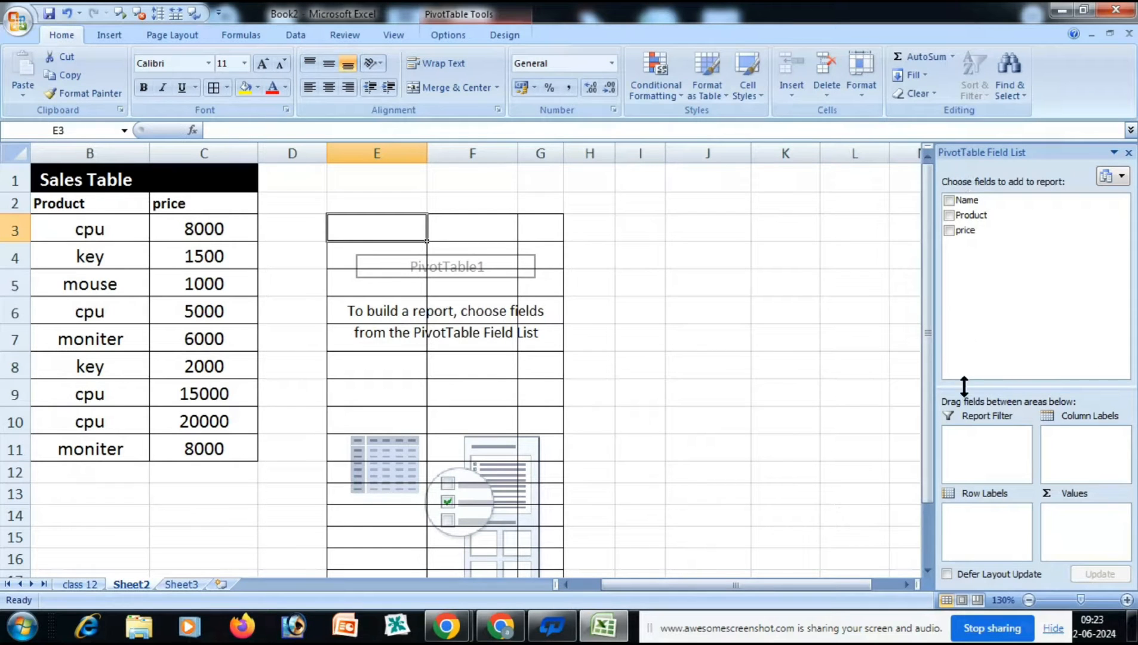
- Briefly add Name and price back, then uncheck both so the PivotTable is empty
{"action": "left_click", "coordinate": [950, 201]}
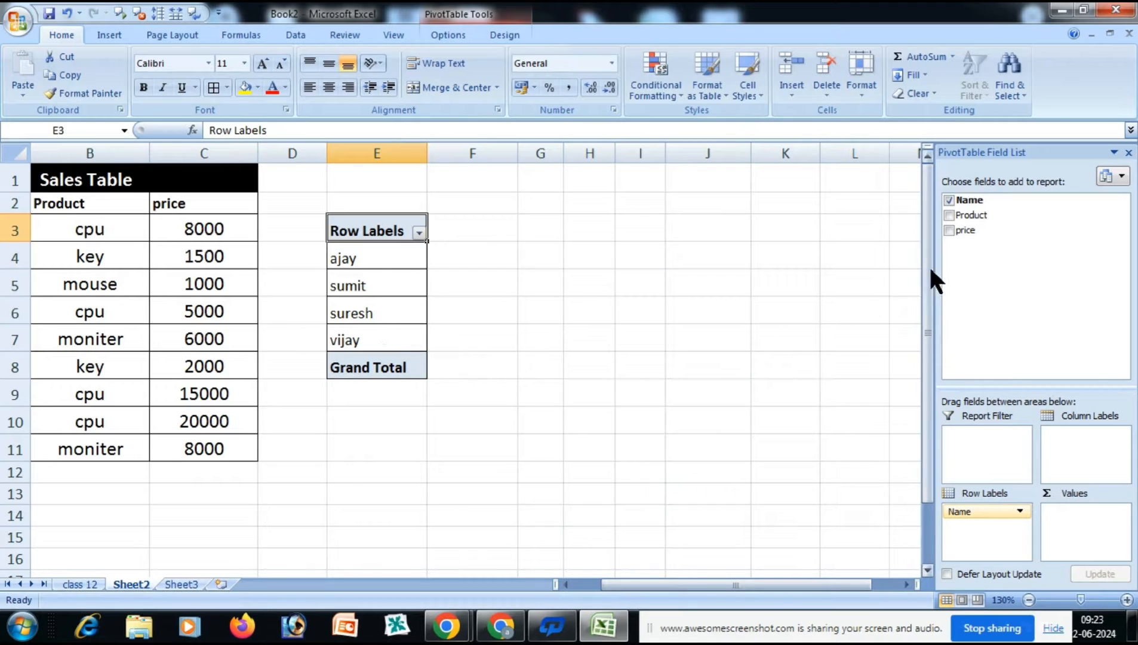
{"action": "left_click", "coordinate": [949, 230]}
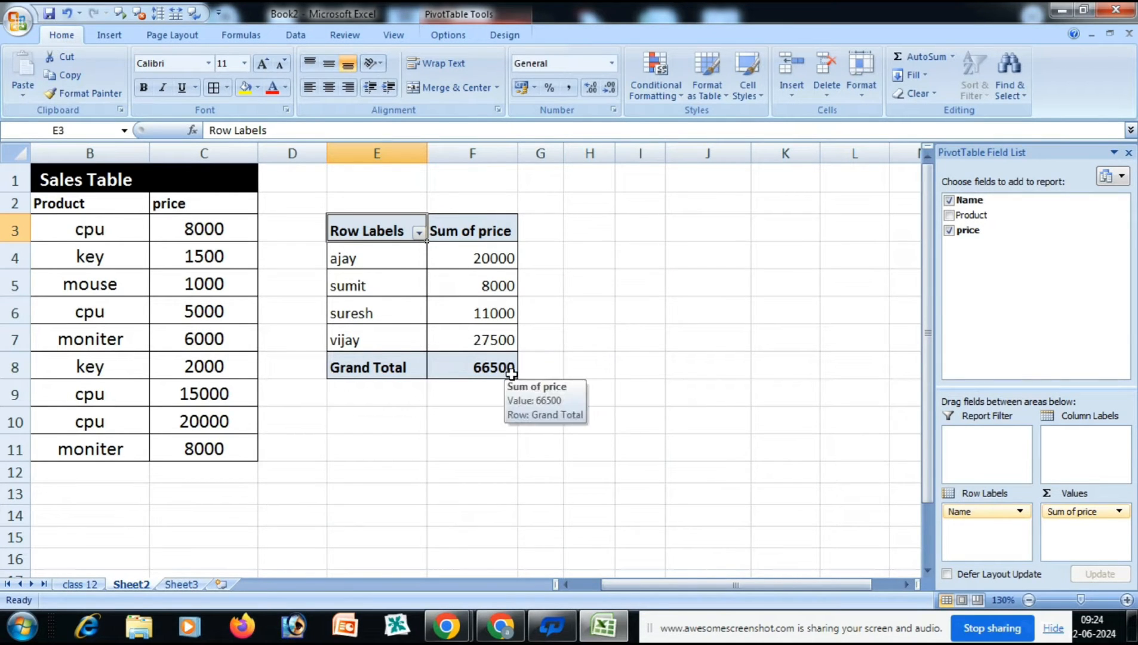
{"action": "left_click", "coordinate": [948, 230]}
{"action": "left_click", "coordinate": [948, 199]}
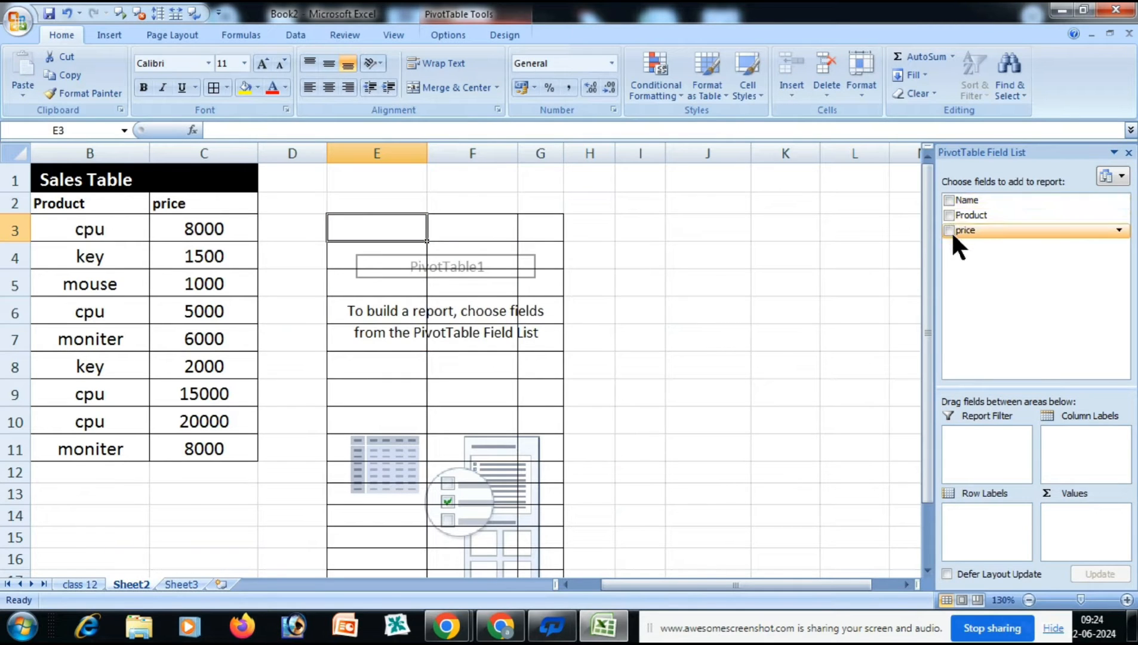
- Try Product with price totals, then Name alone, removing each field again
{"action": "left_click", "coordinate": [949, 215]}
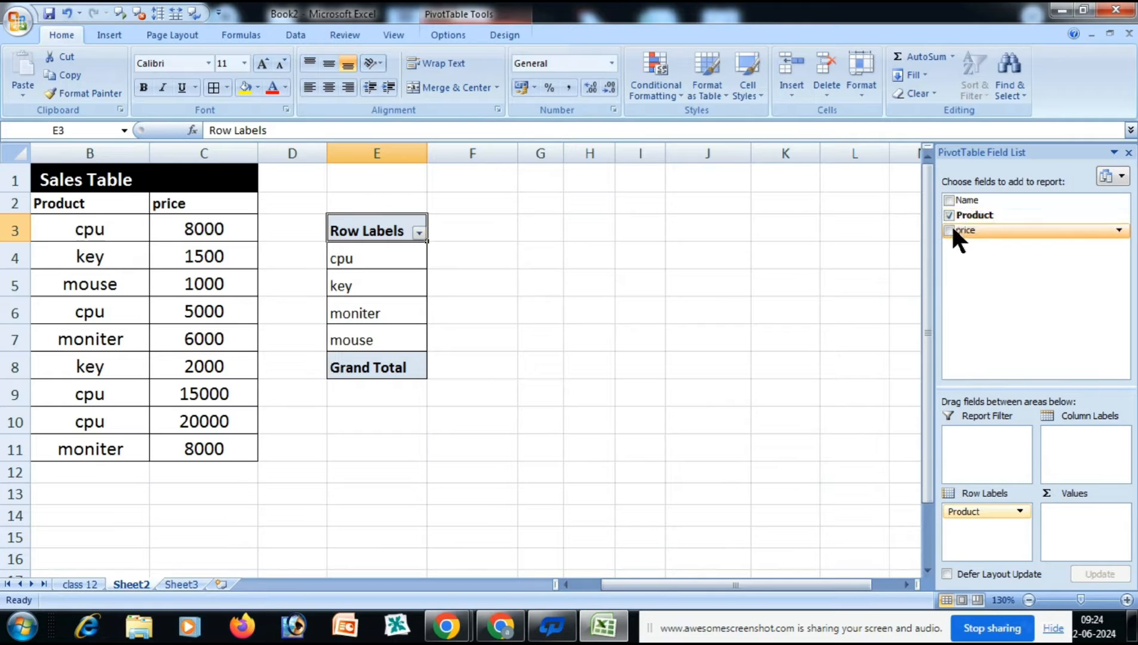
{"action": "left_click", "coordinate": [949, 230]}
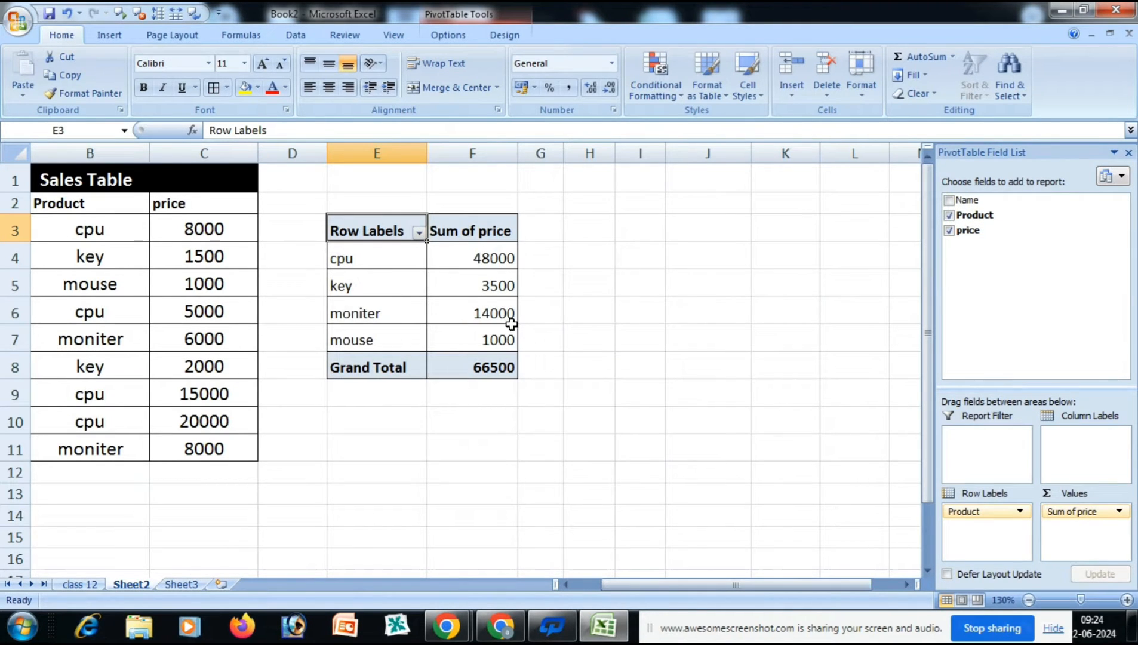
{"action": "left_click", "coordinate": [949, 231]}
{"action": "left_click", "coordinate": [950, 215]}
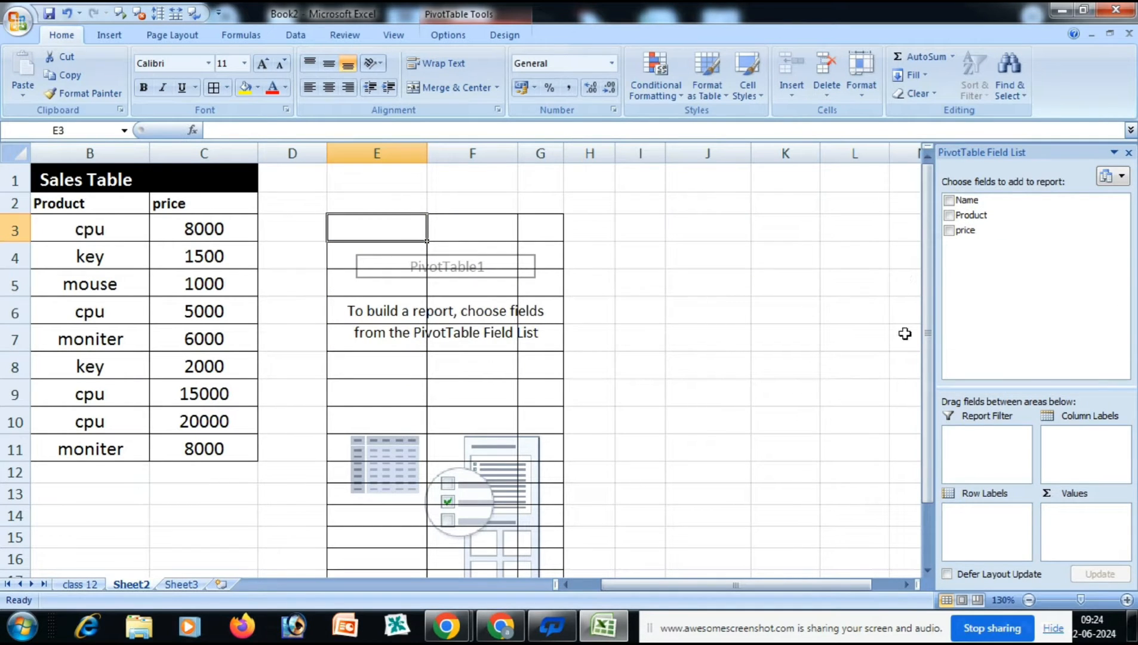
{"action": "left_click", "coordinate": [950, 200]}
{"action": "left_click", "coordinate": [950, 198]}
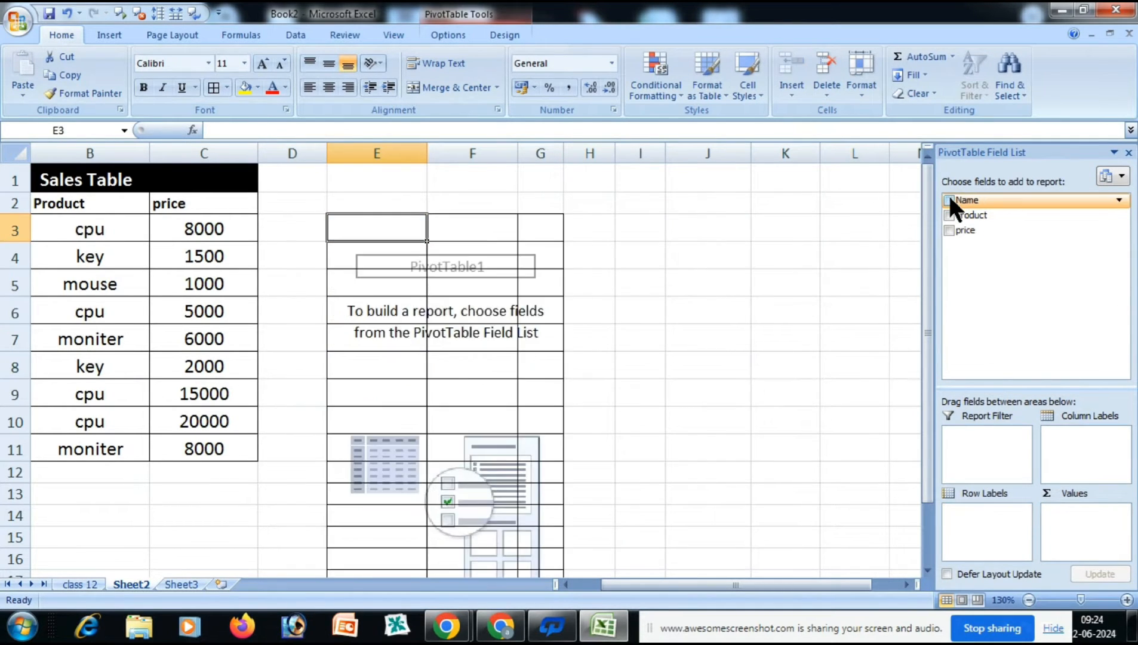
- Nest each person's products under their Name rows, leaving price unchecked
{"action": "left_click", "coordinate": [949, 197]}
{"action": "left_click", "coordinate": [950, 216]}
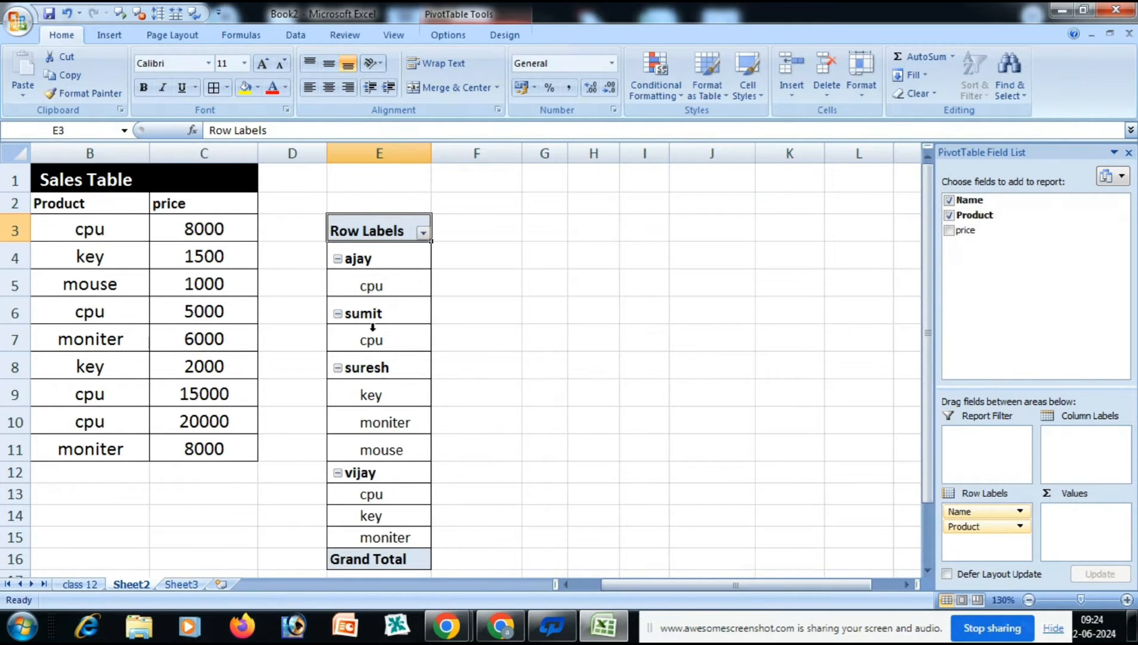
{"action": "scroll", "coordinate": [388, 302], "scroll_direction": "down", "scroll_amount": 1}
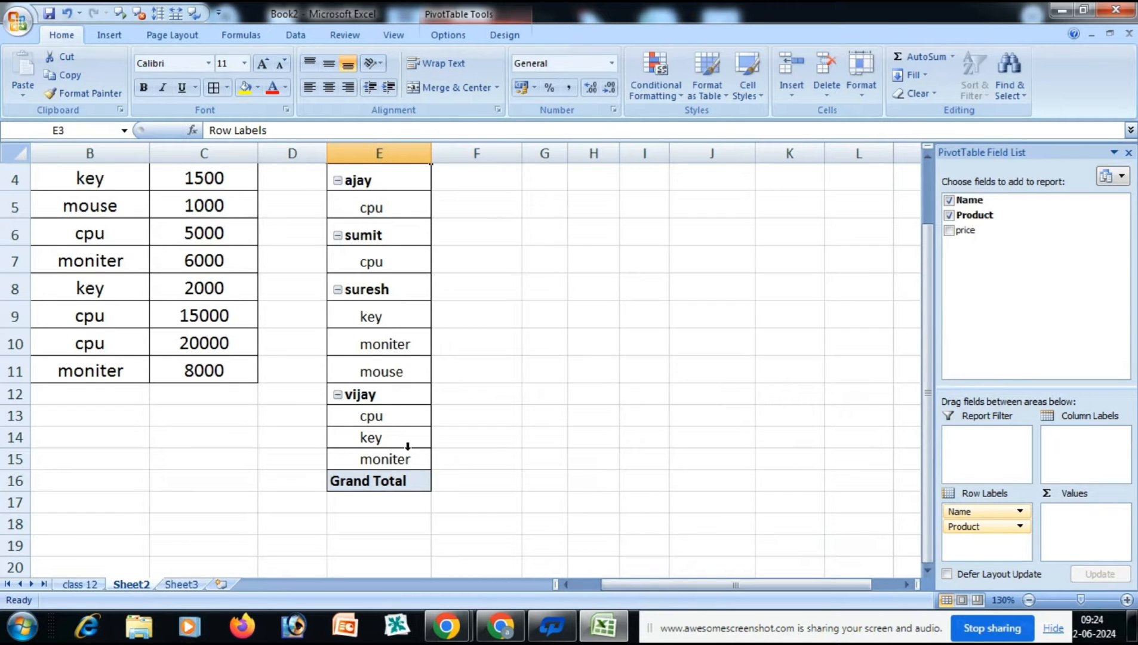
{"action": "left_click", "coordinate": [949, 230]}
{"action": "scroll", "coordinate": [531, 280], "scroll_direction": "up", "scroll_amount": 1}
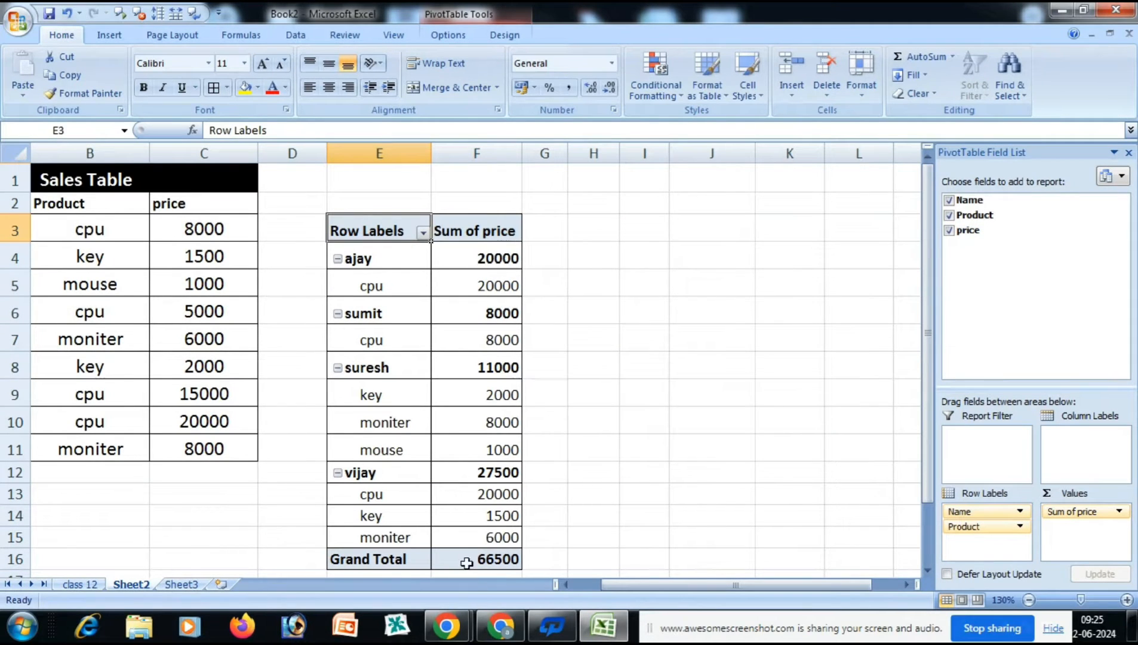
{"action": "scroll", "coordinate": [574, 338], "scroll_direction": "down", "scroll_amount": 1}
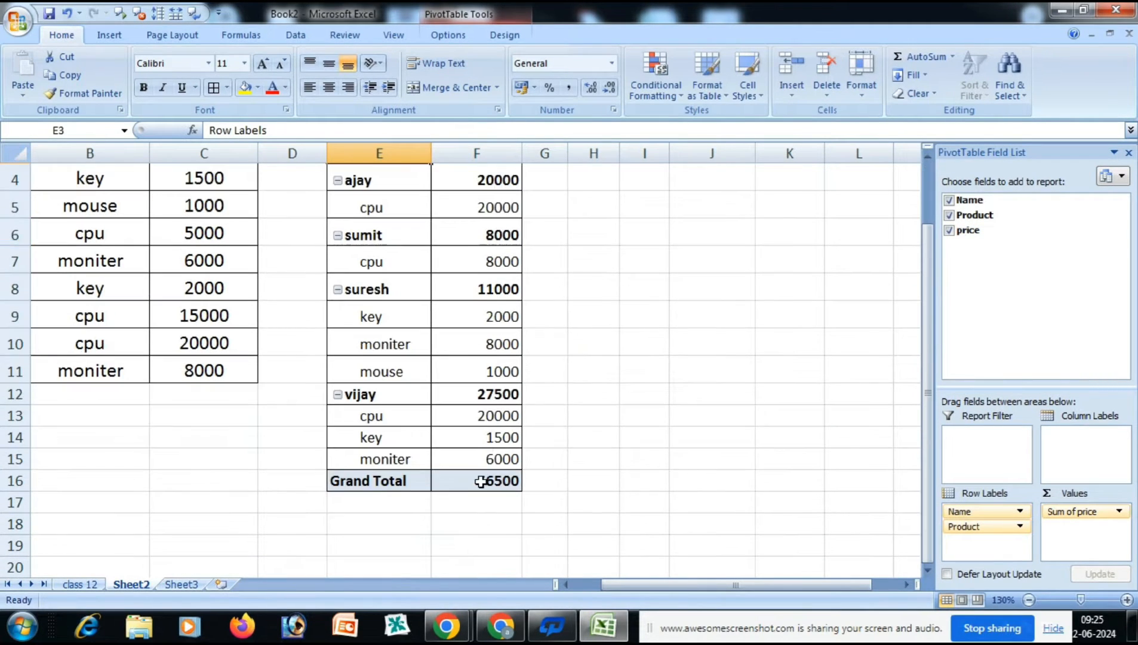
{"action": "scroll", "coordinate": [676, 426], "scroll_direction": "up", "scroll_amount": 1}
{"action": "left_click", "coordinate": [949, 230]}
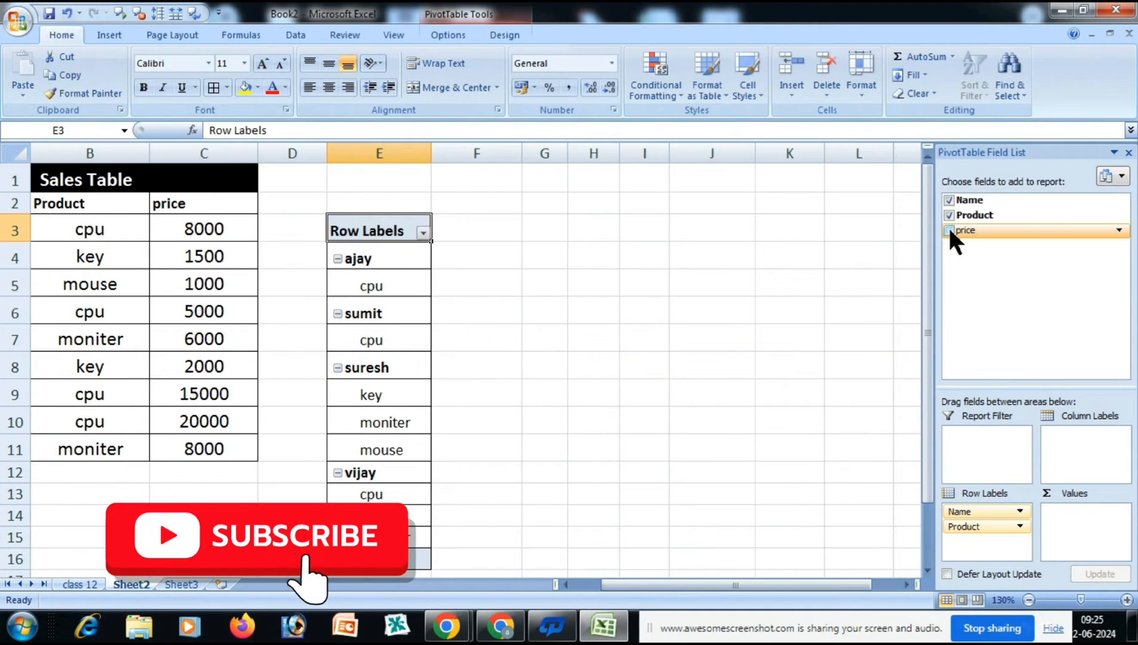
- Uncheck Product and Name to empty the pivot, then select the empty block starting at E4
{"action": "left_click", "coordinate": [949, 215]}
{"action": "left_click", "coordinate": [949, 200]}
{"action": "scroll", "coordinate": [769, 332], "scroll_direction": "left", "scroll_amount": 1}
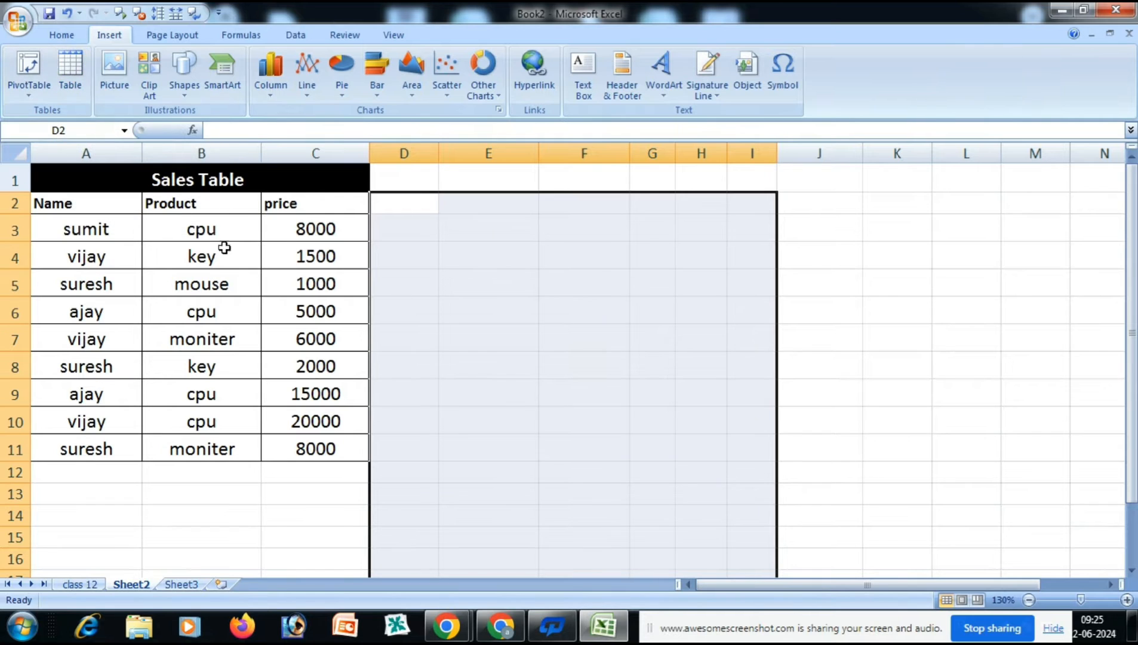
{"action": "left_click", "coordinate": [882, 348]}
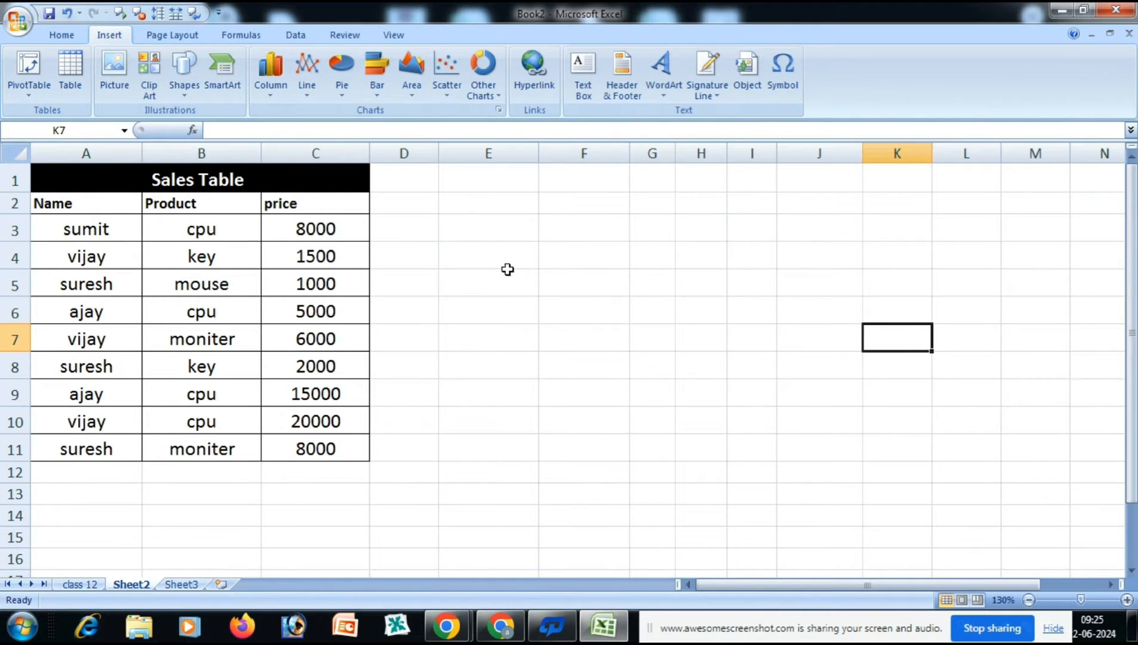
{"action": "left_click_drag", "start_coordinate": [506, 268], "coordinate": [722, 465]}
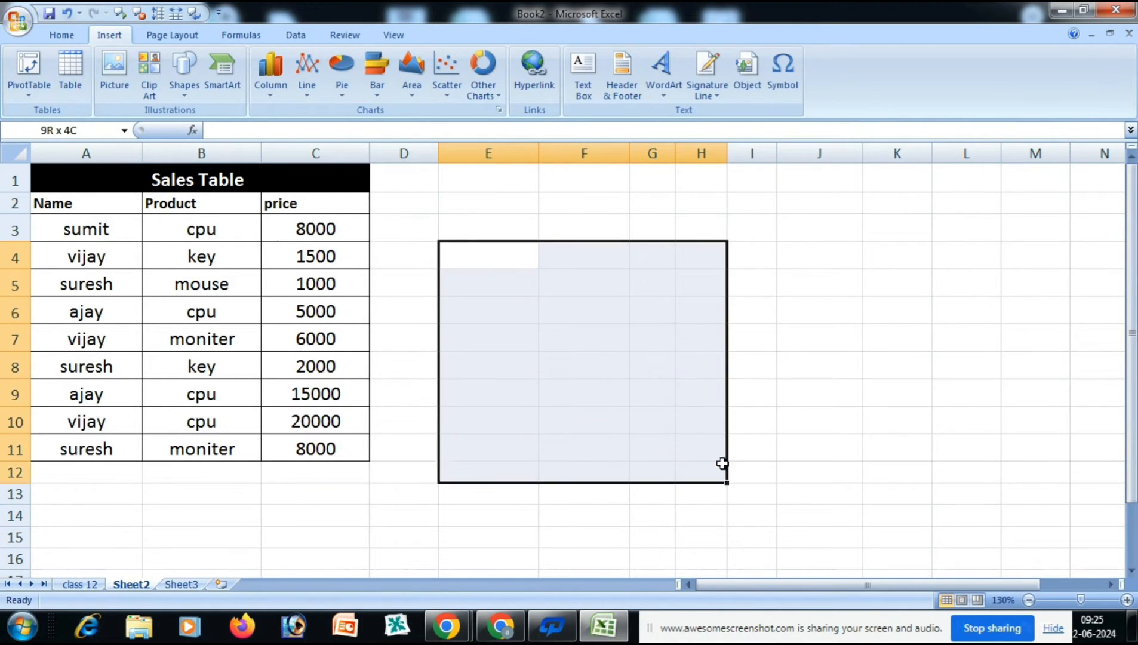
- Turn range E4:H12 into a table and give it a purple table style
{"action": "left_click", "coordinate": [72, 87]}
{"action": "key", "text": "BackSpace"}
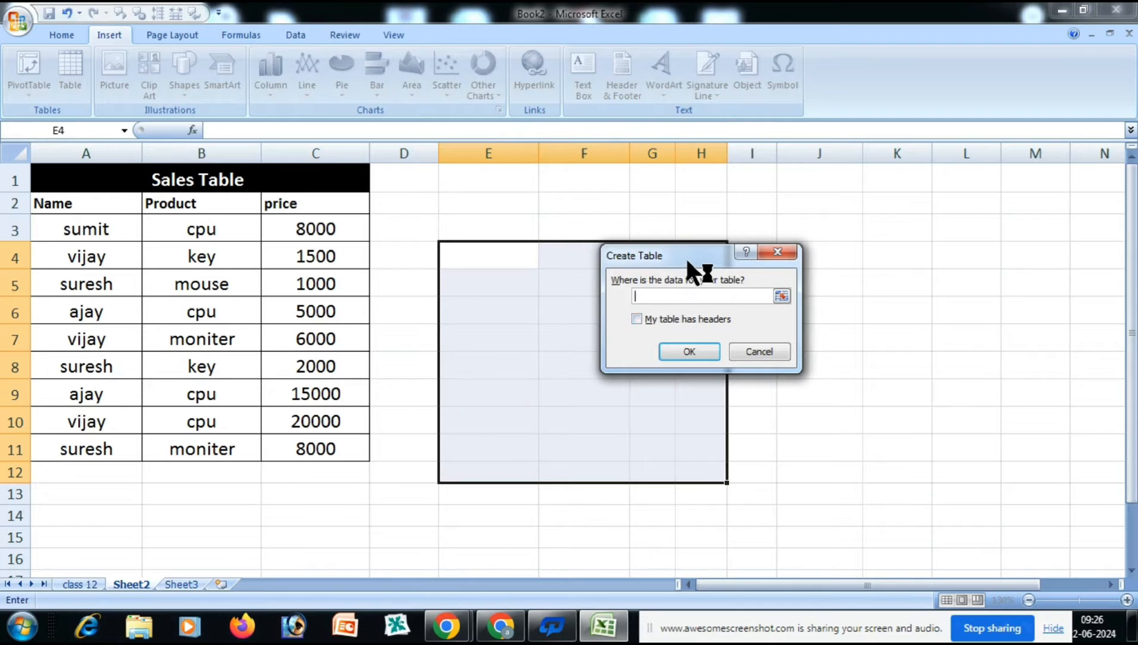
{"action": "left_click_drag", "start_coordinate": [688, 256], "coordinate": [869, 229]}
{"action": "left_click_drag", "start_coordinate": [454, 256], "coordinate": [708, 465]}
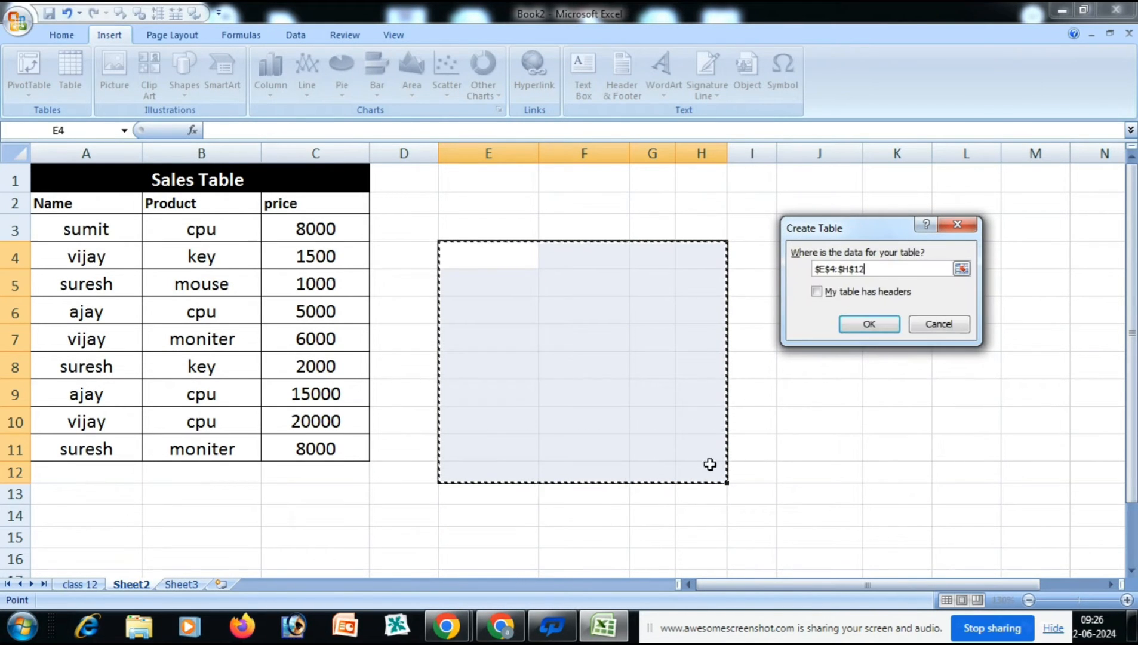
{"action": "left_click", "coordinate": [860, 330]}
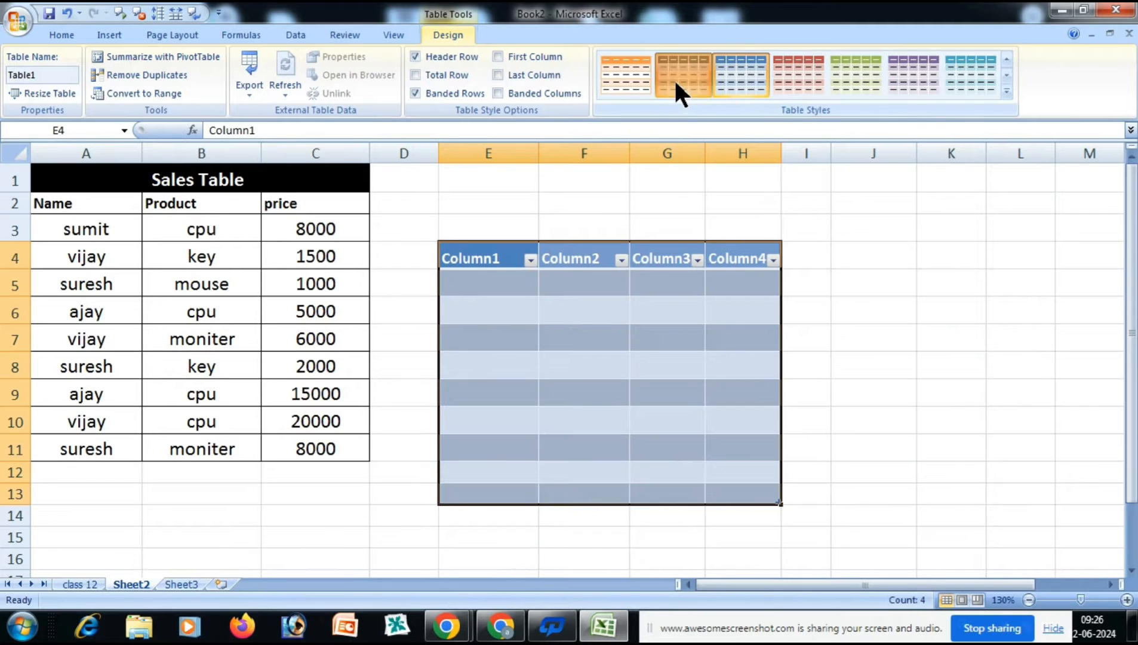
{"action": "left_click", "coordinate": [905, 58]}
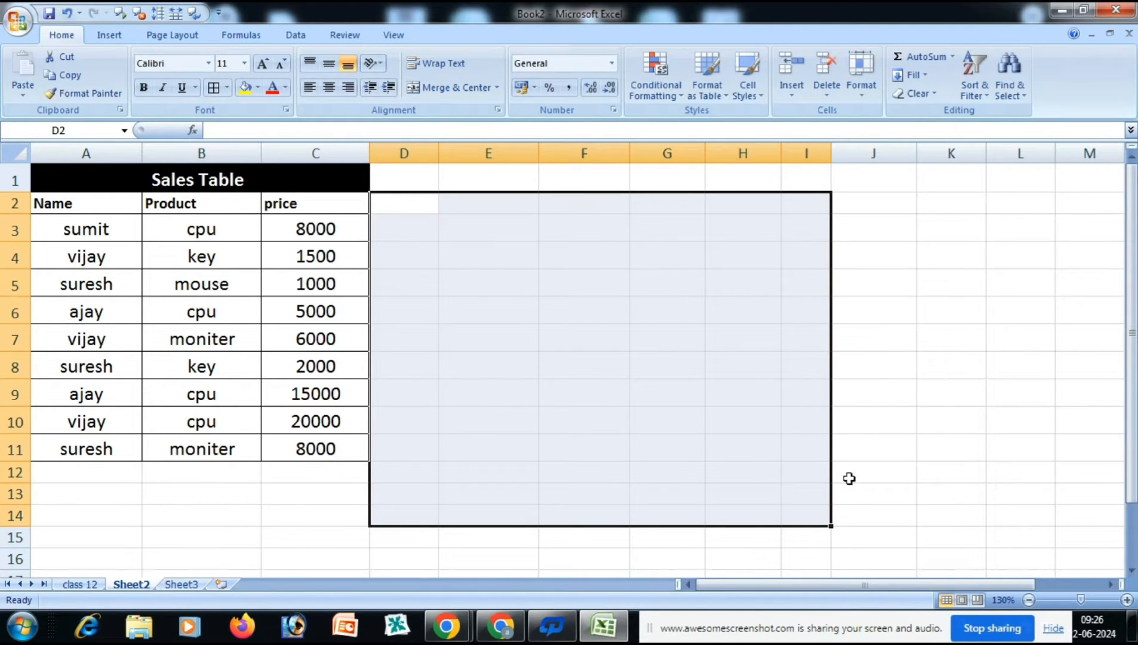
- Insert Hydrangeas from Pictures > Sample Pictures and move it up and left
{"action": "left_click", "coordinate": [937, 311]}
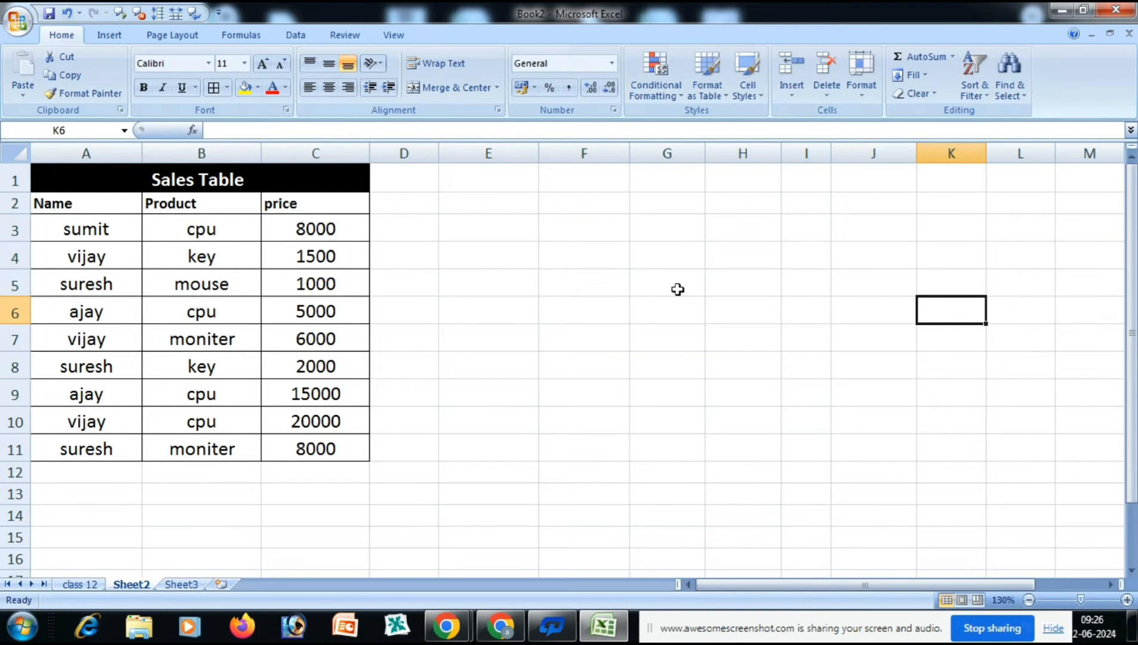
{"action": "left_click", "coordinate": [105, 27]}
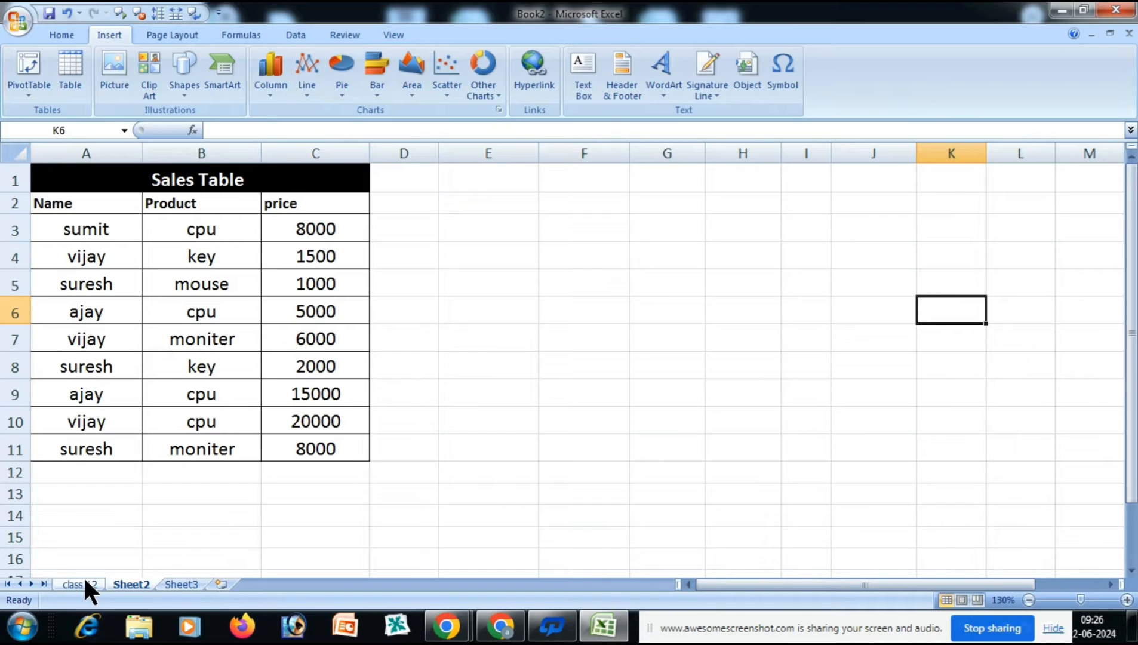
{"action": "left_click", "coordinate": [116, 72]}
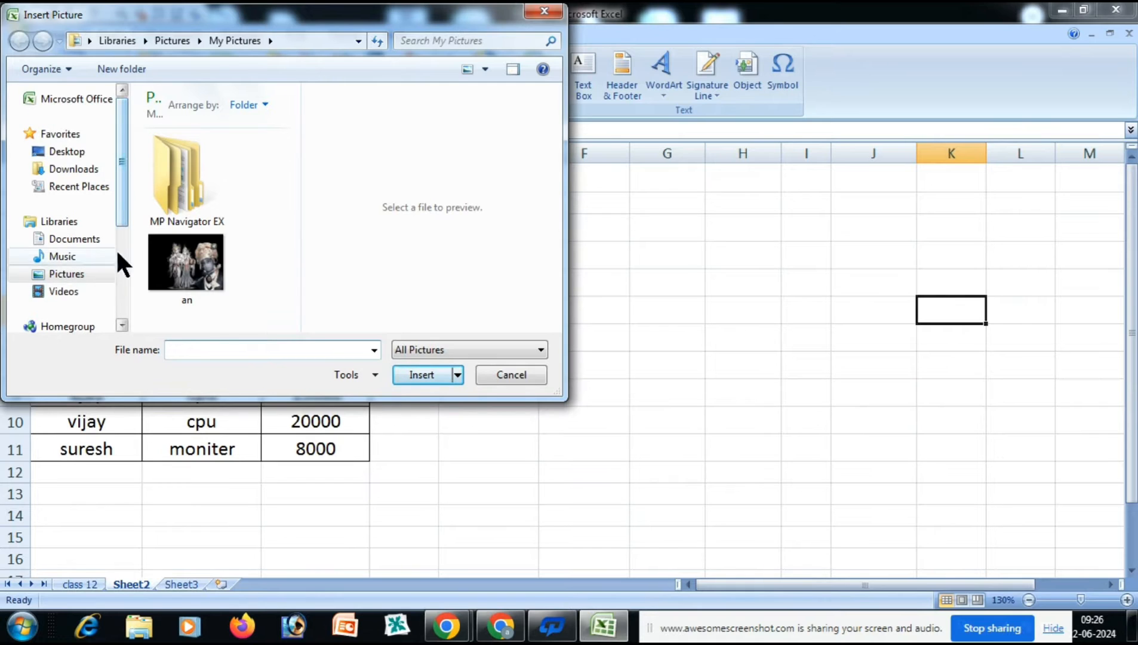
{"action": "left_click", "coordinate": [80, 276]}
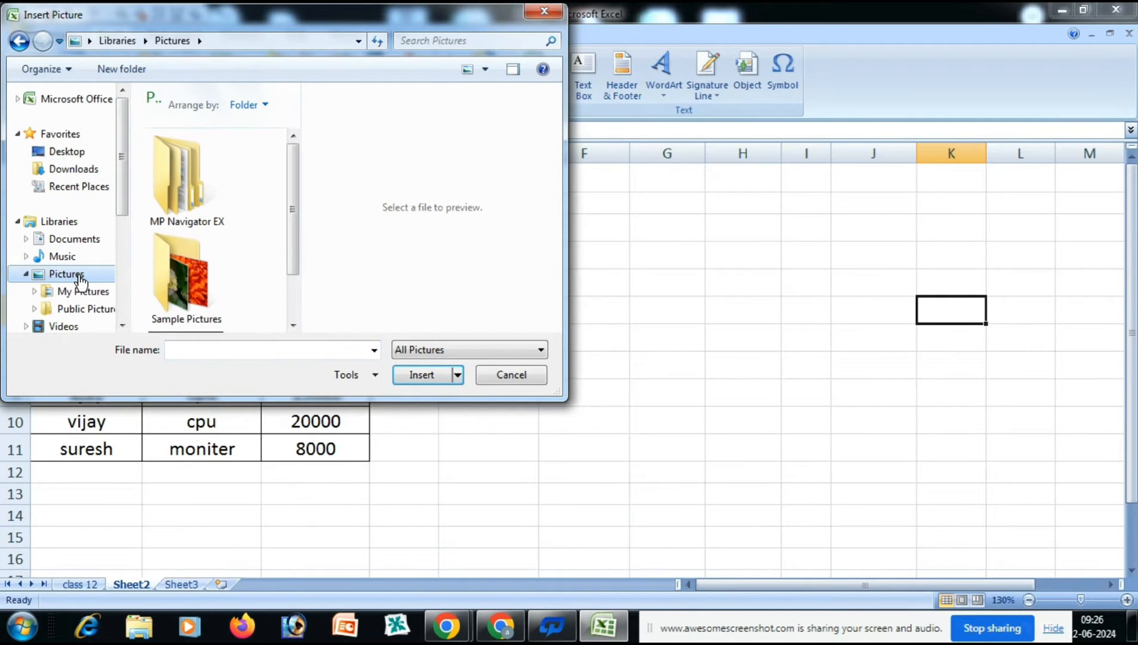
{"action": "double_click", "coordinate": [187, 276]}
{"action": "left_click", "coordinate": [181, 243]}
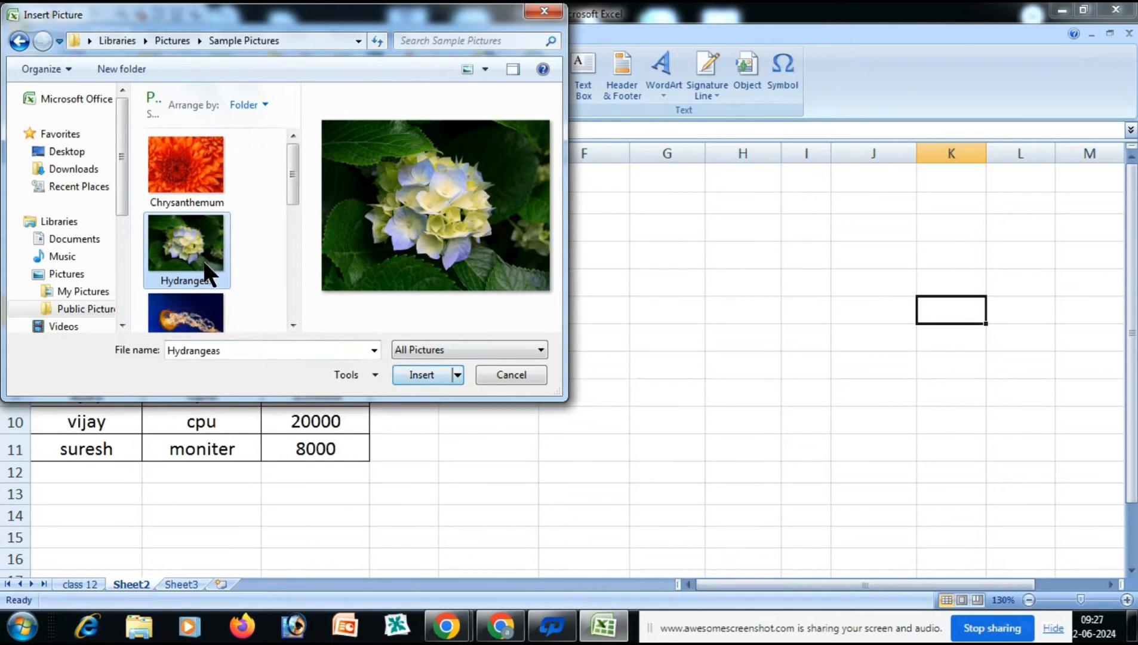
{"action": "left_click", "coordinate": [432, 373]}
{"action": "left_click_drag", "start_coordinate": [978, 368], "coordinate": [547, 289]}
- Move the Hydrangeas picture to the top-left and shrink it to about 3 by 4 cm
{"action": "left_click_drag", "start_coordinate": [800, 362], "coordinate": [400, 315]}
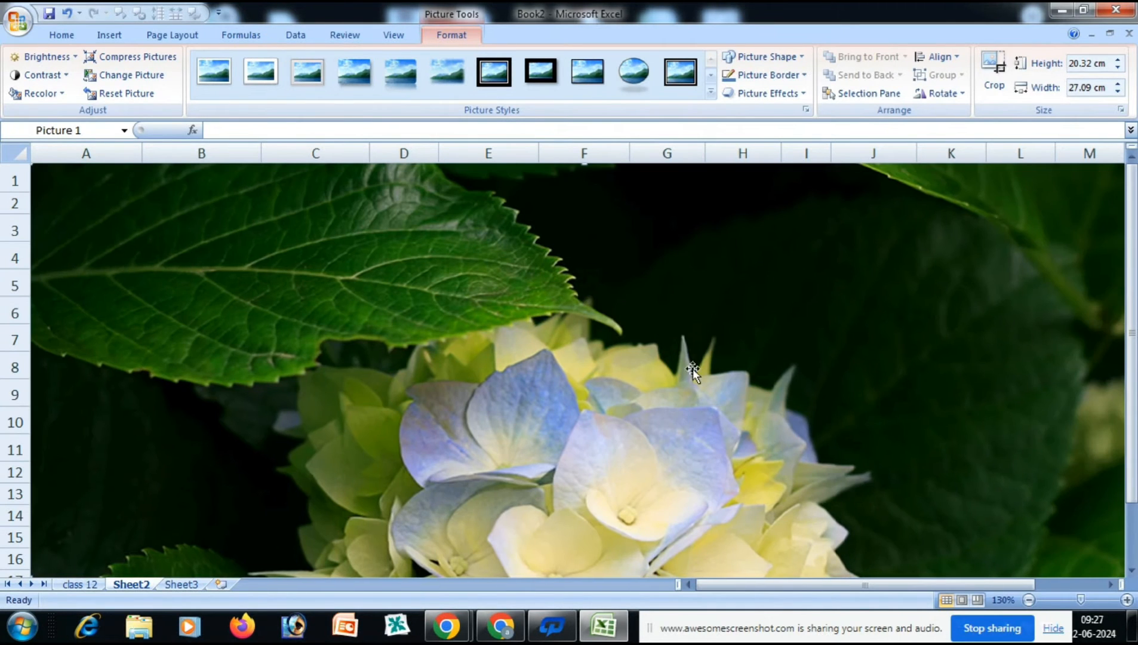
{"action": "left_click_drag", "start_coordinate": [1131, 488], "coordinate": [1132, 430]}
{"action": "left_click_drag", "start_coordinate": [1130, 389], "coordinate": [1126, 563]}
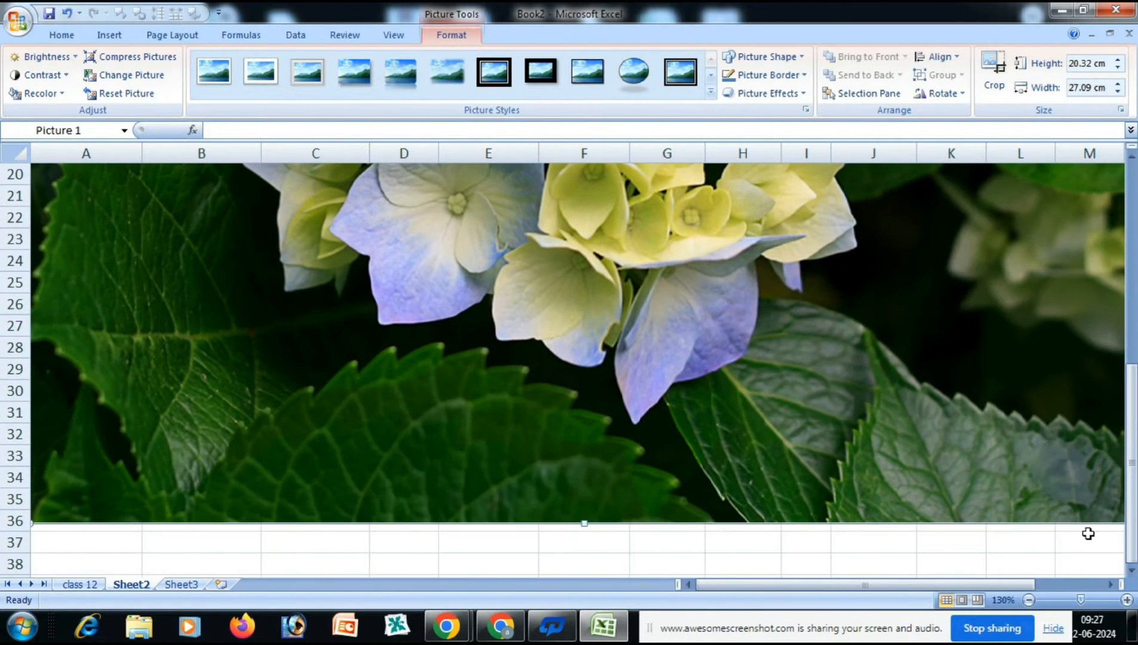
{"action": "left_click_drag", "start_coordinate": [856, 586], "coordinate": [982, 612]}
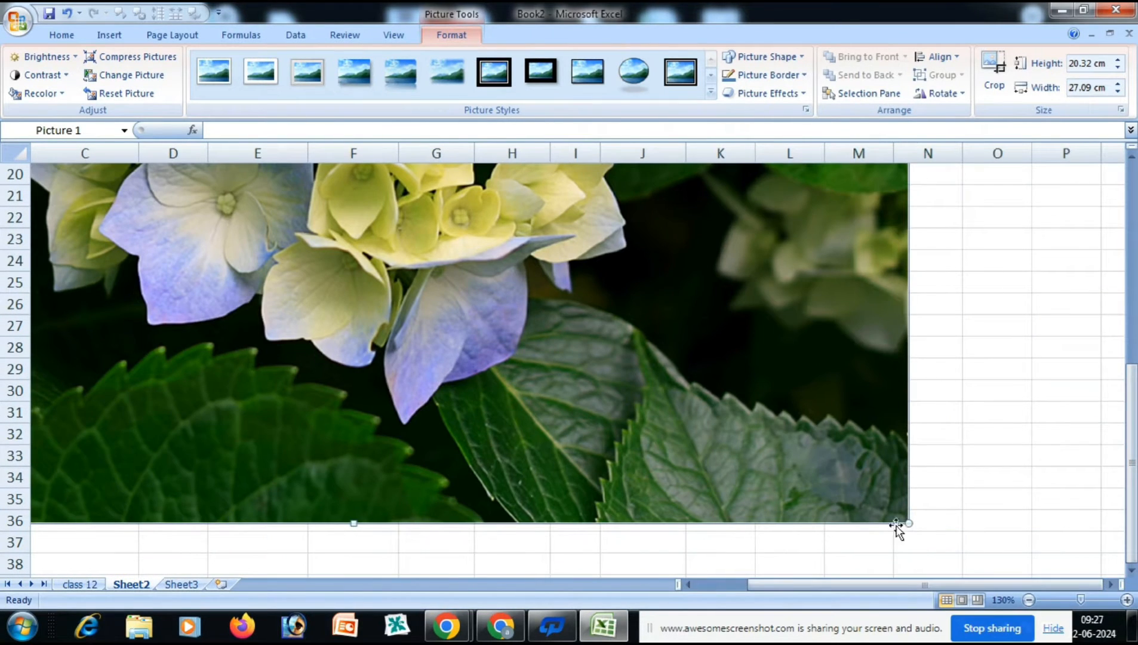
{"action": "left_click_drag", "start_coordinate": [898, 525], "coordinate": [69, 124]}
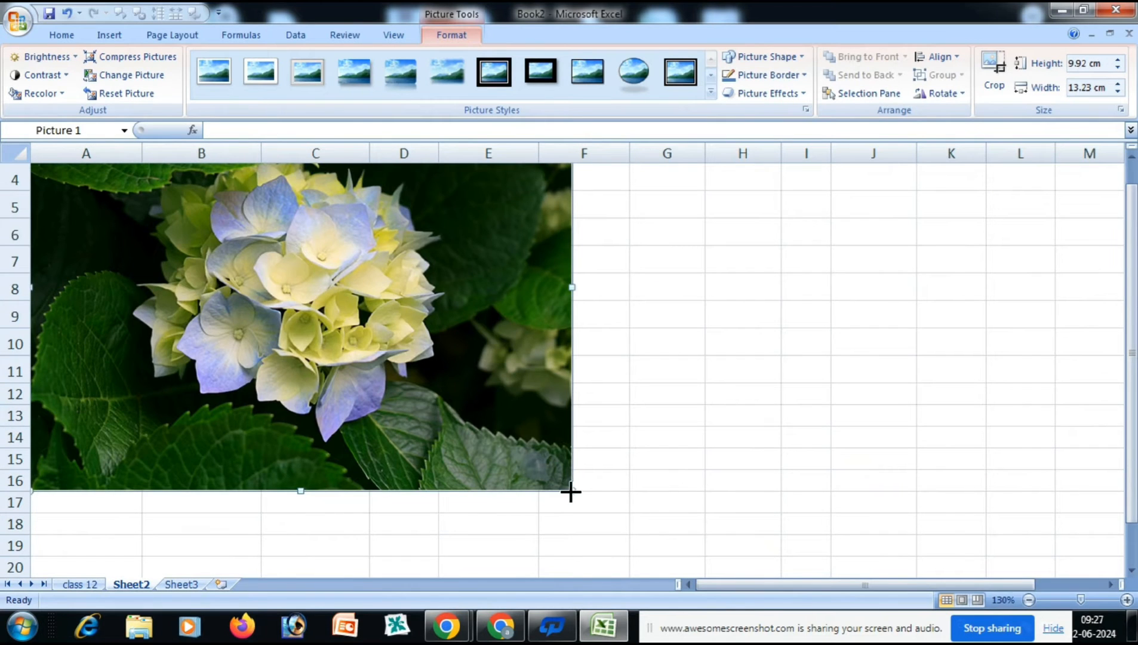
{"action": "left_click_drag", "start_coordinate": [571, 491], "coordinate": [257, 255]}
{"action": "left_click_drag", "start_coordinate": [1132, 272], "coordinate": [1137, 248]}
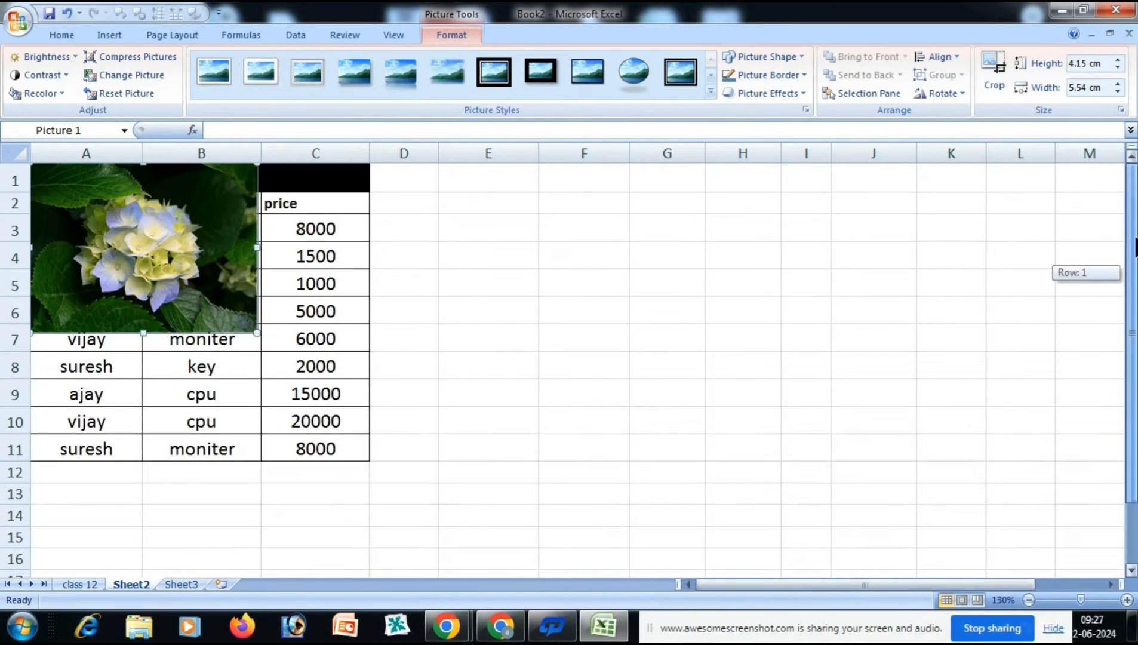
{"action": "left_click_drag", "start_coordinate": [154, 197], "coordinate": [517, 241]}
{"action": "left_click_drag", "start_coordinate": [622, 382], "coordinate": [563, 334]}
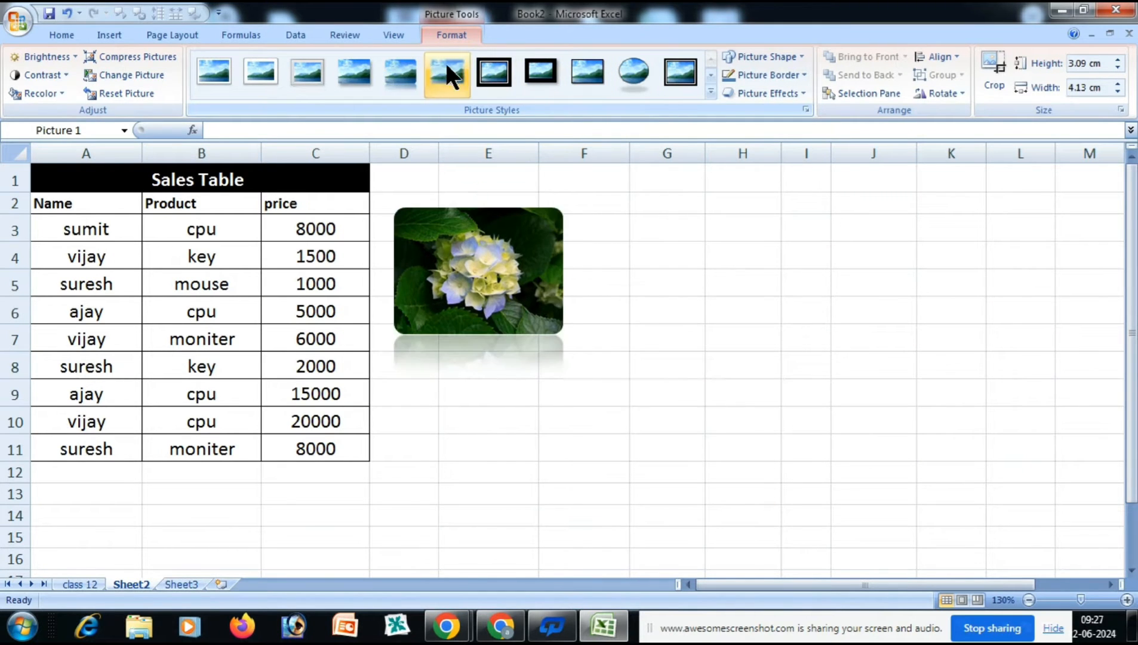
- Give the picture soft faded edges, move it beside rows 9–14, then cut it off the sheet
{"action": "left_click", "coordinate": [446, 63]}
{"action": "key", "text": "Escape"}
{"action": "left_click_drag", "start_coordinate": [512, 269], "coordinate": [511, 457]}
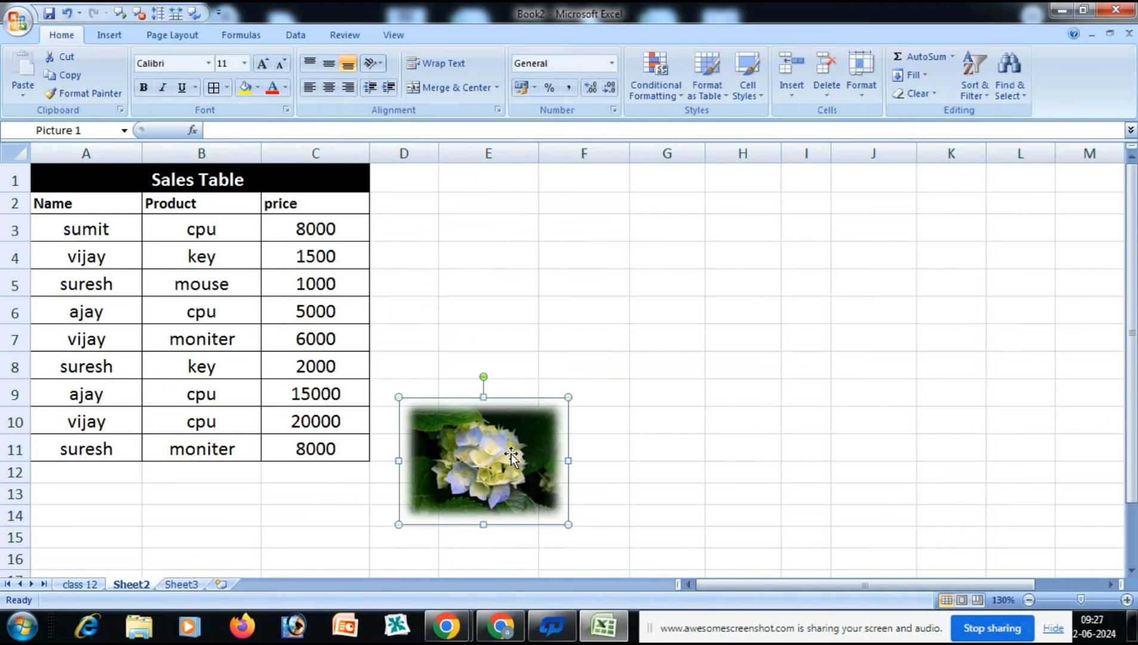
{"action": "right_click", "coordinate": [399, 400]}
{"action": "left_click", "coordinate": [457, 196]}
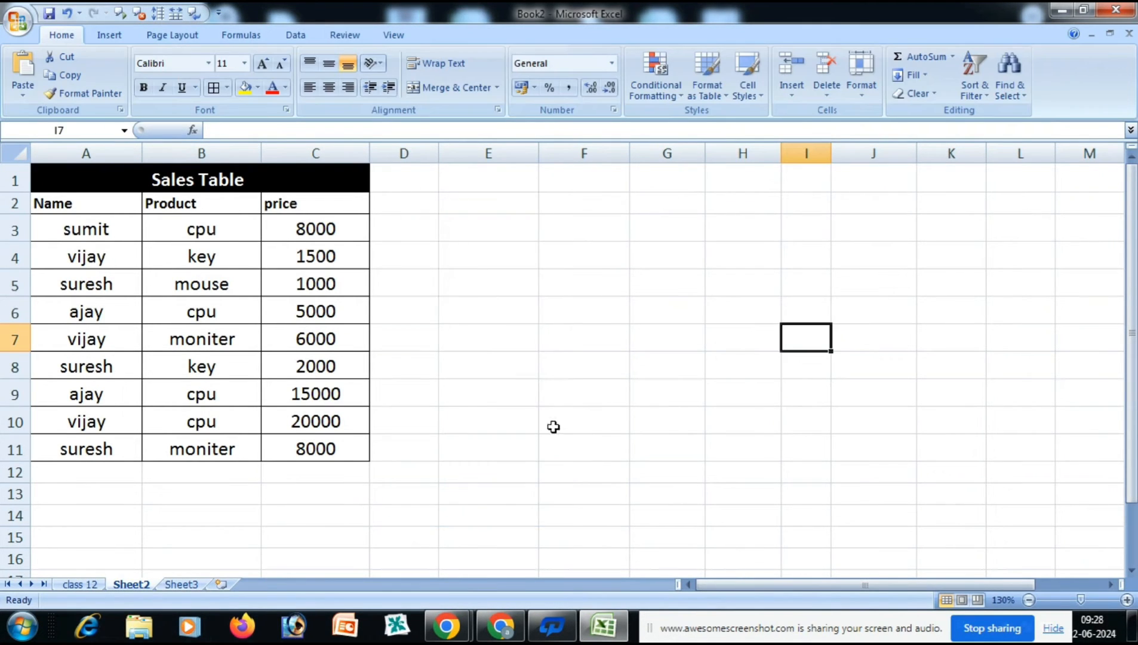
- Search clip art for 'computer' and place a shrunken woman-at-computer image beside the table
{"action": "left_click", "coordinate": [123, 31]}
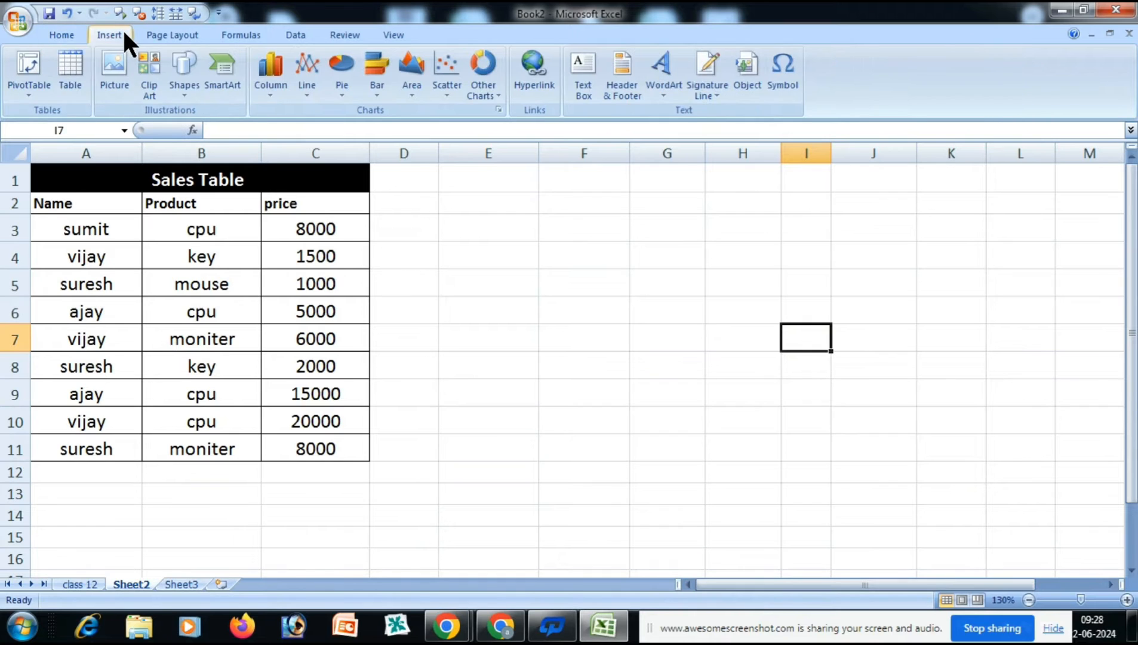
{"action": "left_click", "coordinate": [147, 81]}
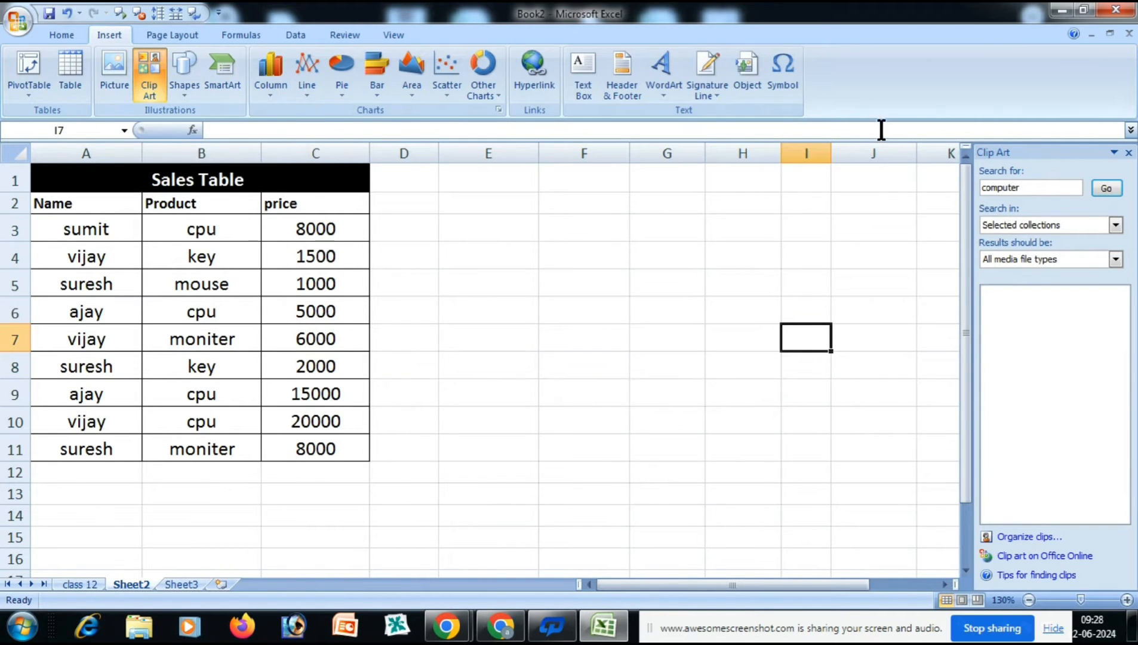
{"action": "left_click", "coordinate": [1038, 189]}
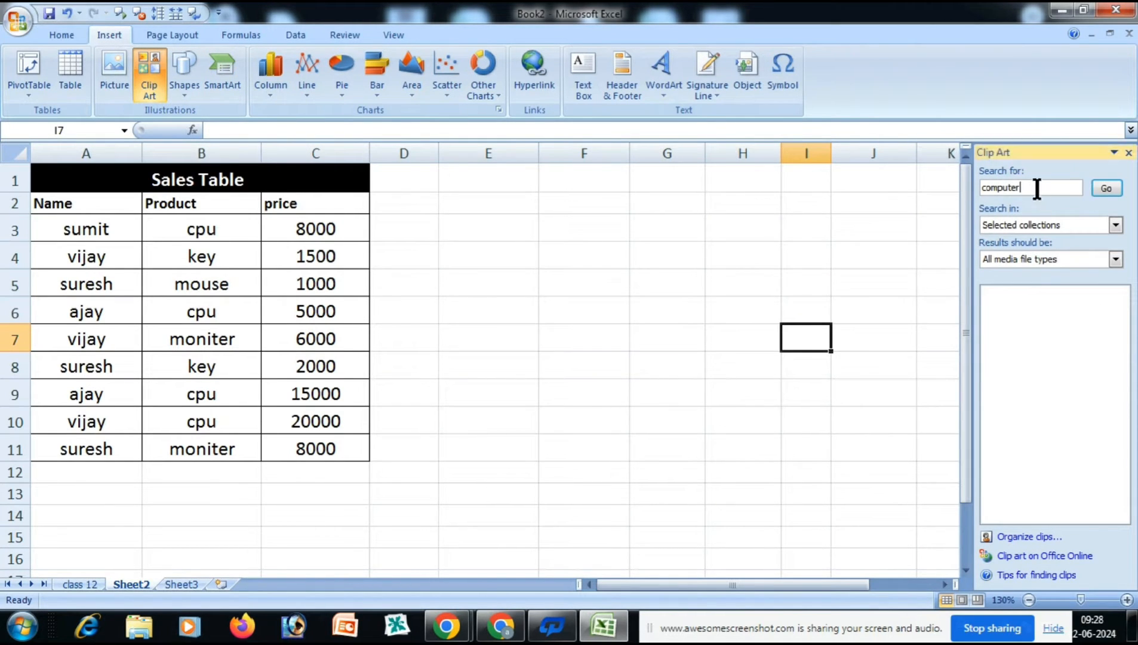
{"action": "left_click", "coordinate": [1106, 188]}
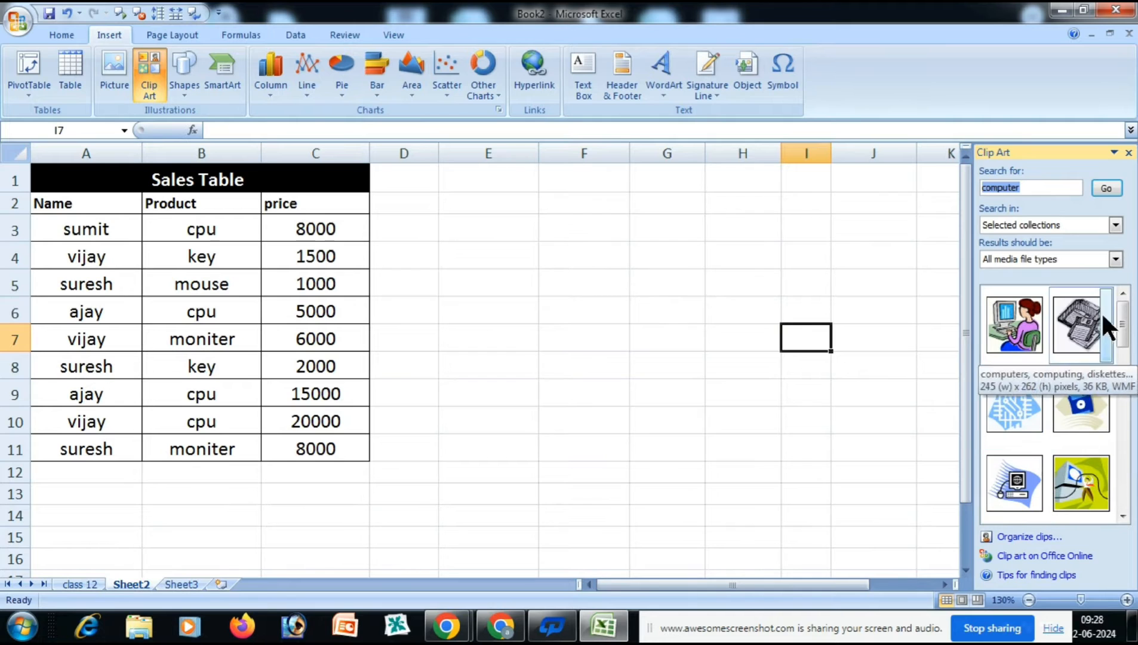
{"action": "mouse_move", "coordinate": [1122, 316]}
{"action": "left_mouse_down"}
{"action": "mouse_move", "coordinate": [1131, 381]}
{"action": "mouse_move", "coordinate": [1132, 320]}
{"action": "left_mouse_up"}
{"action": "left_click_drag", "start_coordinate": [1016, 308], "coordinate": [621, 331]}
{"action": "left_click_drag", "start_coordinate": [743, 534], "coordinate": [678, 469]}
{"action": "left_click_drag", "start_coordinate": [669, 391], "coordinate": [550, 302]}
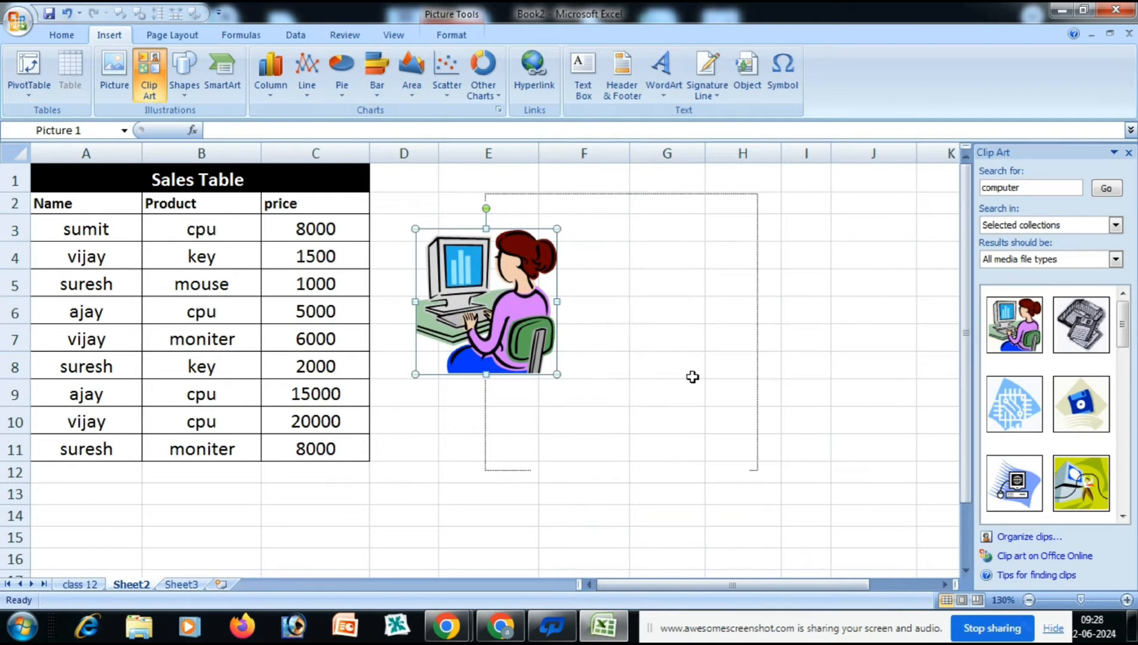
- Cut the clip-art image, close the Clip Art pane and switch to the class 12 sheet
{"action": "right_click", "coordinate": [416, 229]}
{"action": "left_click", "coordinate": [435, 238]}
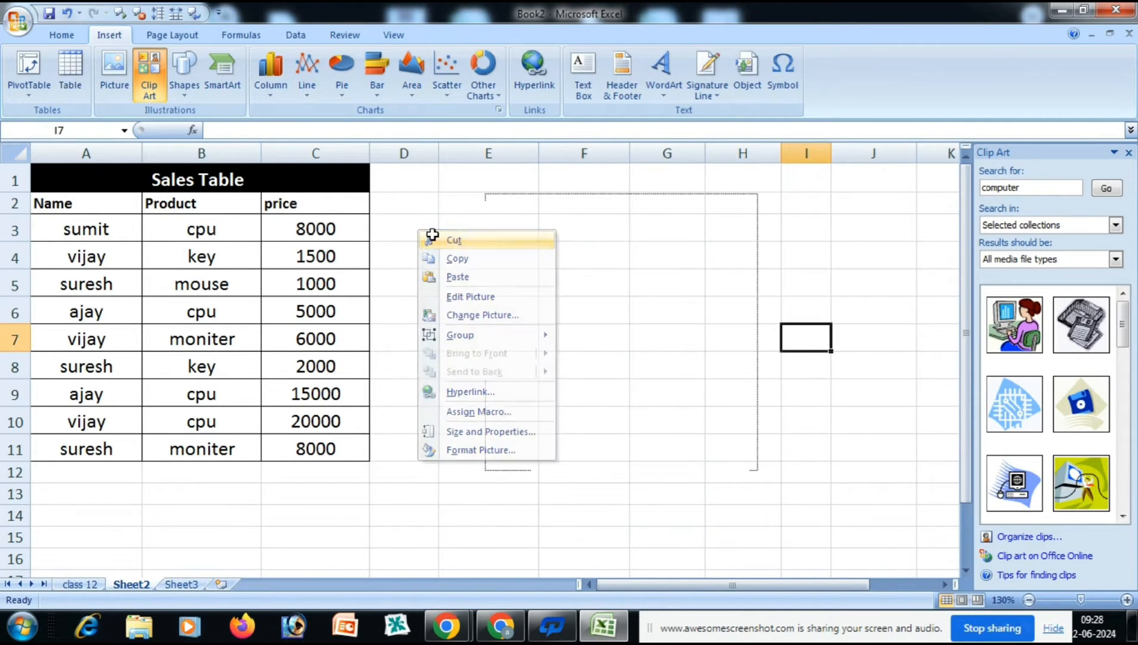
{"action": "left_click", "coordinate": [1129, 153]}
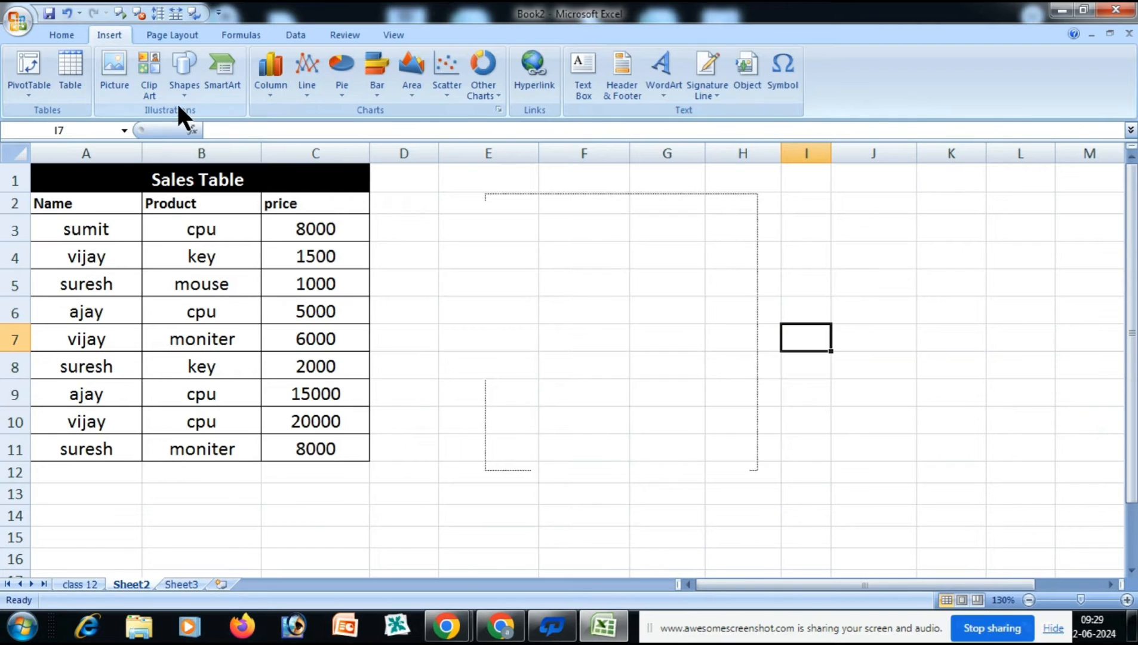
{"action": "key", "text": "ctrl+Page_Up"}
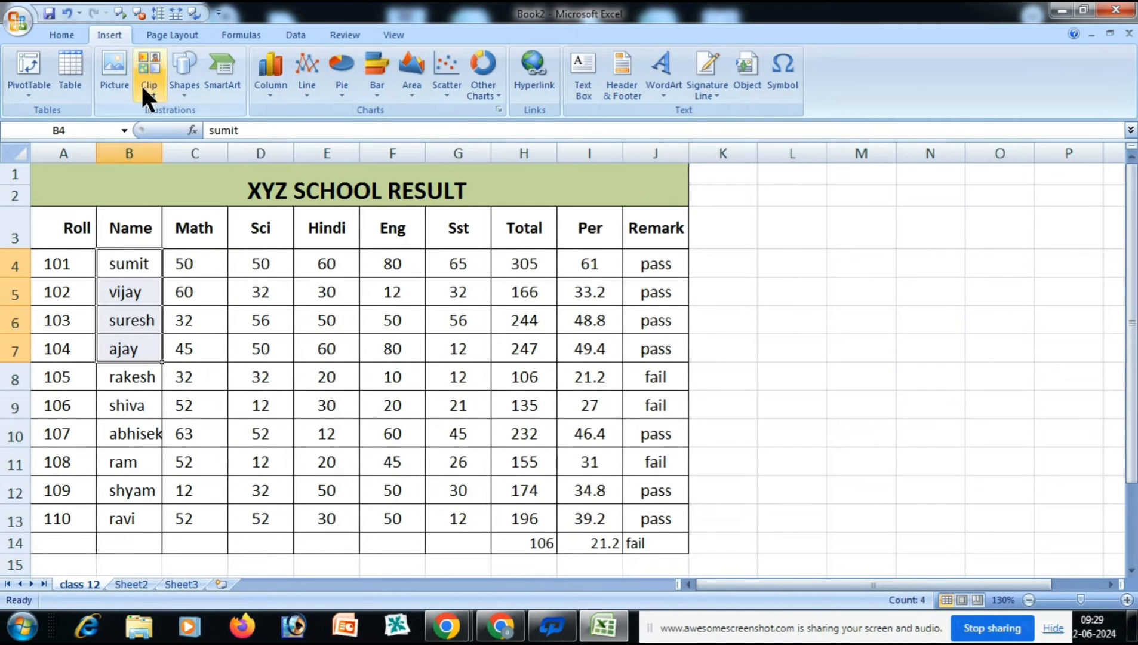
- Draw a smiley face shape to the right of the school result table
{"action": "left_click", "coordinate": [188, 88]}
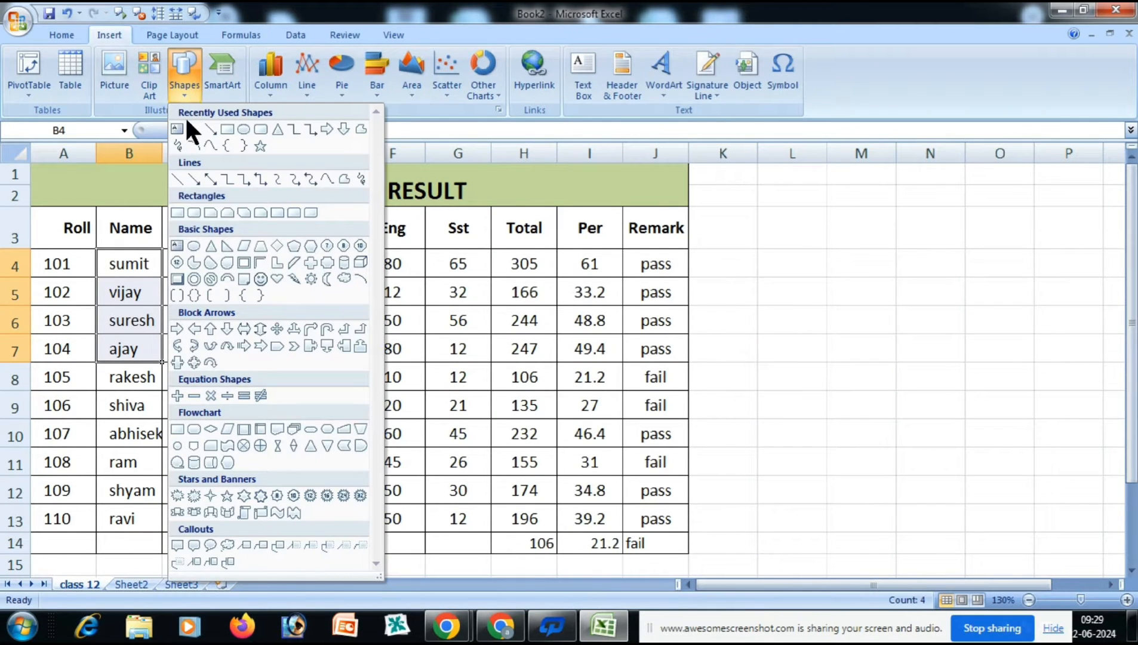
{"action": "left_click", "coordinate": [249, 126]}
{"action": "left_click_drag", "start_coordinate": [721, 246], "coordinate": [849, 381]}
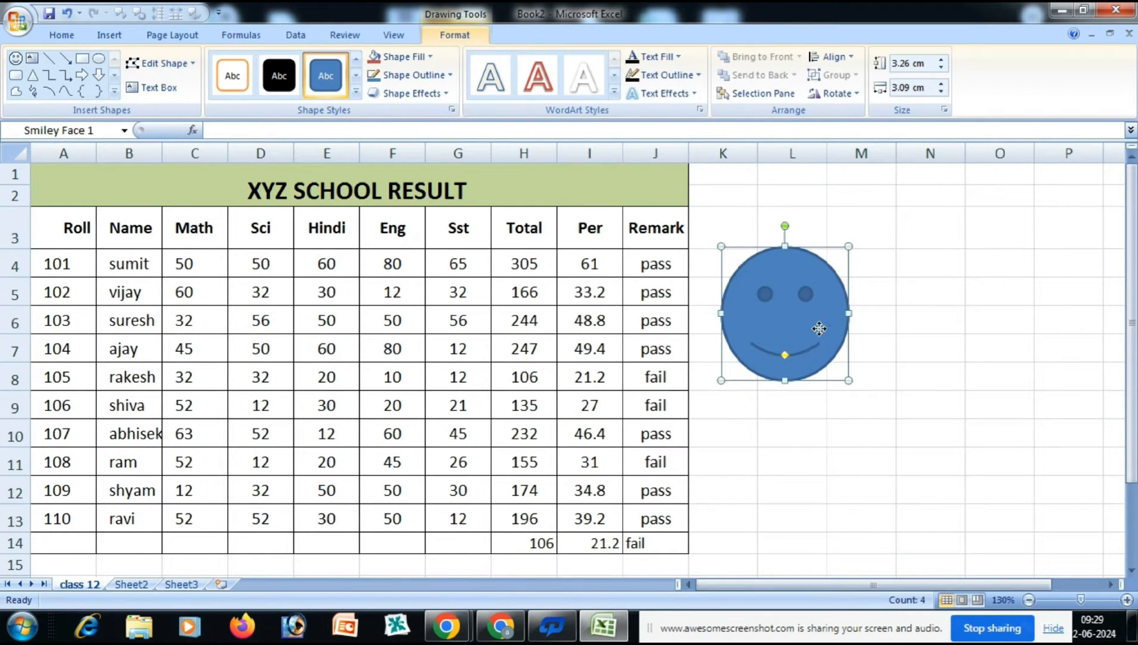
- Give the smiley a light orange style, yellow fill and red outline
{"action": "left_click", "coordinate": [357, 92]}
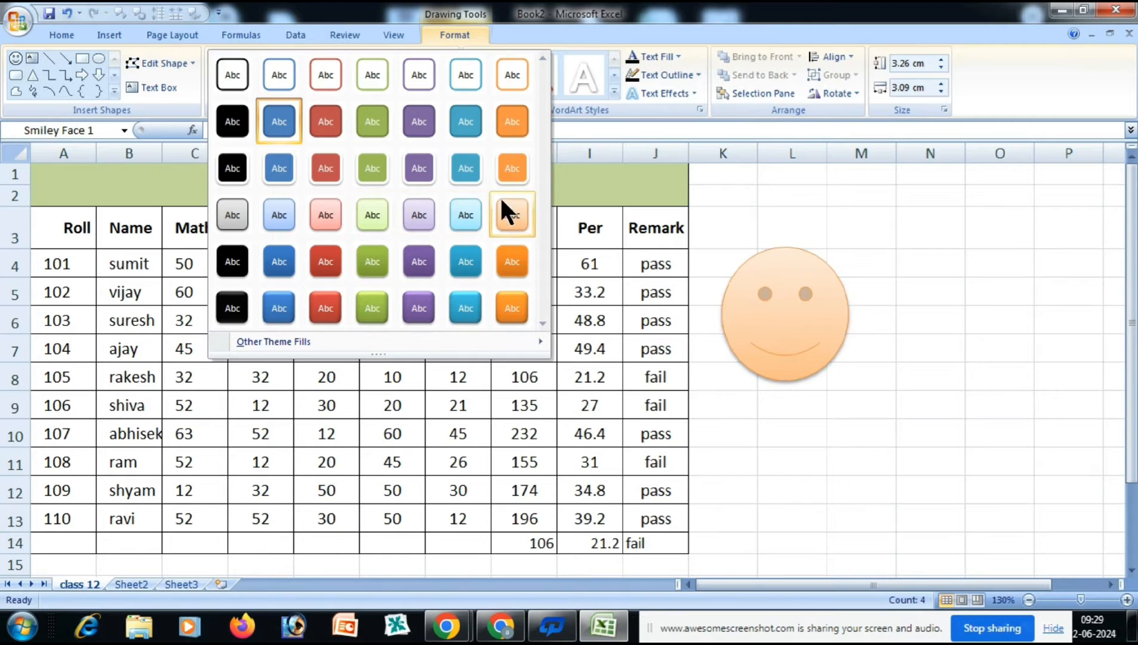
{"action": "left_click", "coordinate": [509, 210]}
{"action": "left_click", "coordinate": [426, 56]}
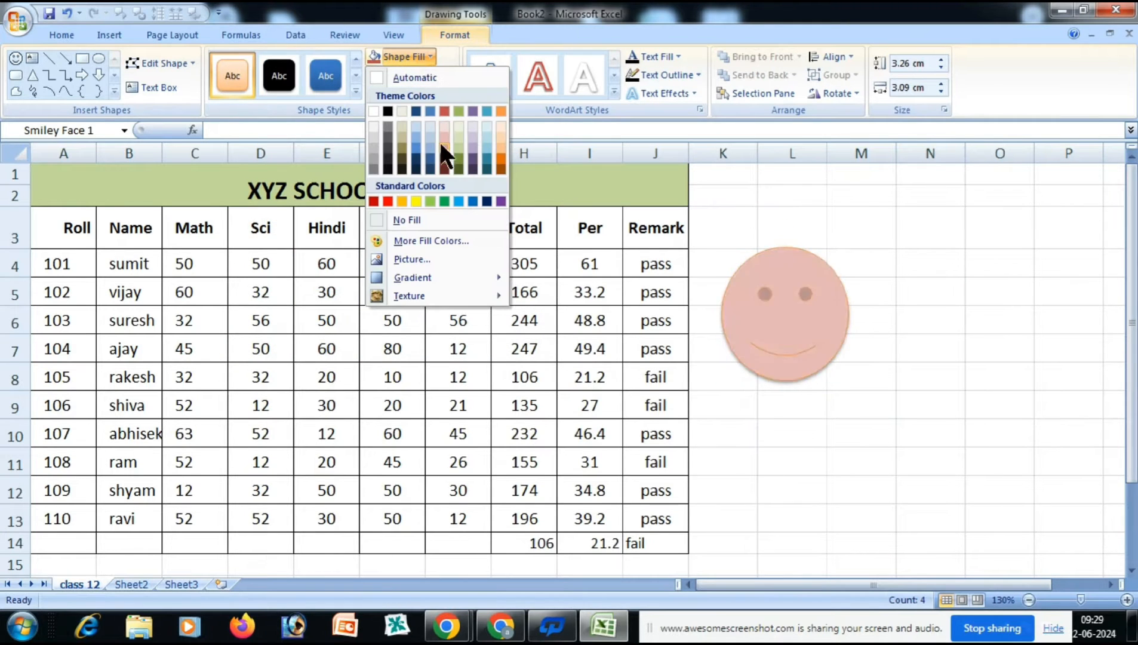
{"action": "left_click", "coordinate": [417, 201]}
{"action": "left_click", "coordinate": [426, 56]}
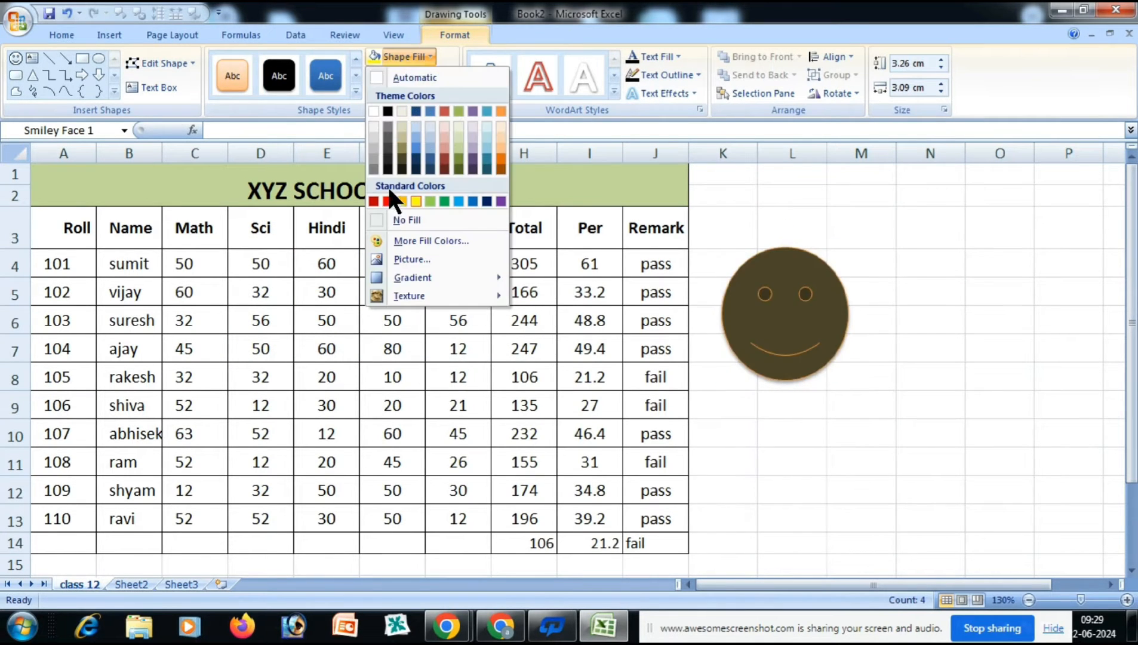
{"action": "left_click", "coordinate": [424, 54]}
{"action": "left_click", "coordinate": [433, 75]}
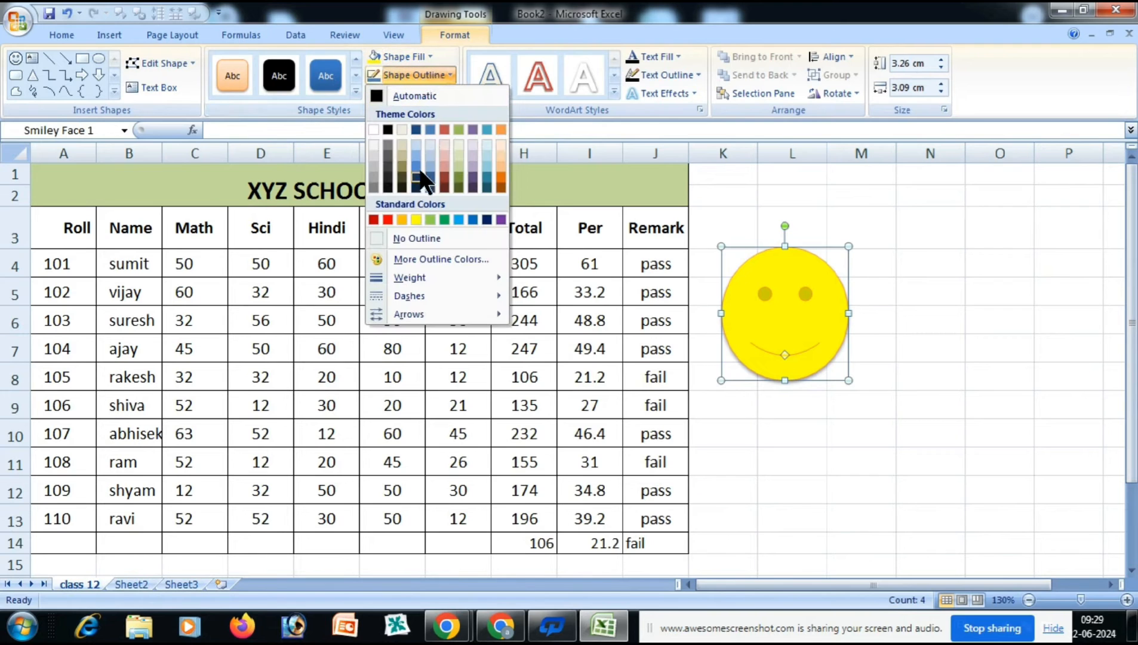
{"action": "left_click", "coordinate": [388, 220]}
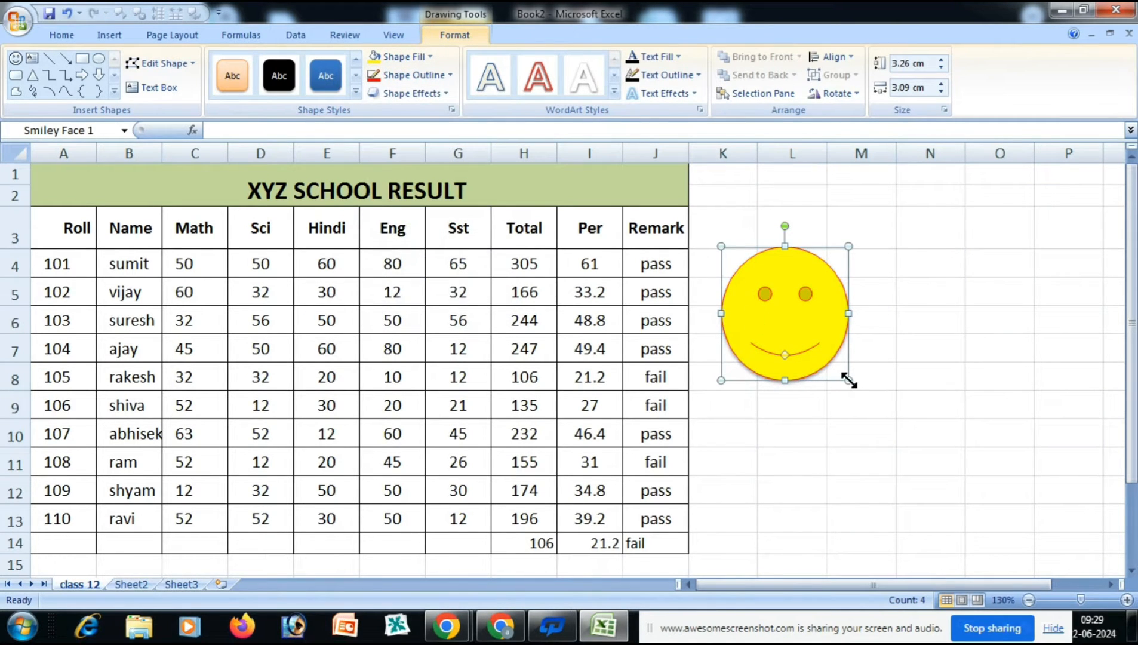
- Shrink the smiley face to about 2.5 cm
{"action": "left_click_drag", "start_coordinate": [849, 380], "coordinate": [829, 349]}
{"action": "left_click", "coordinate": [109, 35]}
{"action": "left_click", "coordinate": [185, 77]}
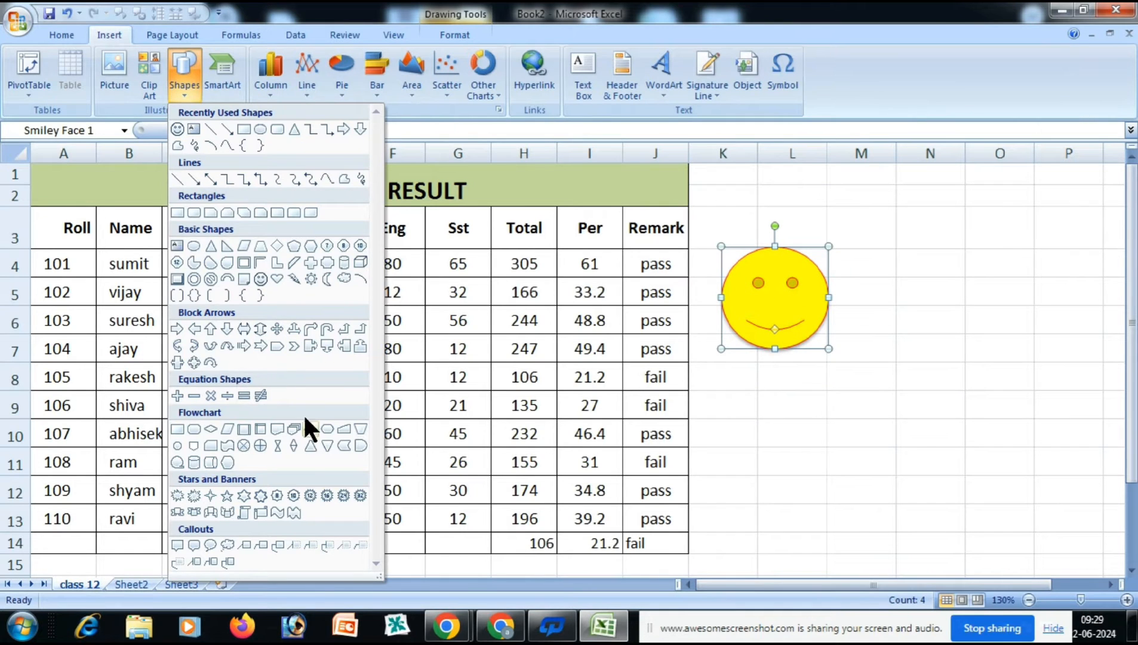
- Draw an explosion star below the smiley and label it NG
{"action": "left_click", "coordinate": [193, 496]}
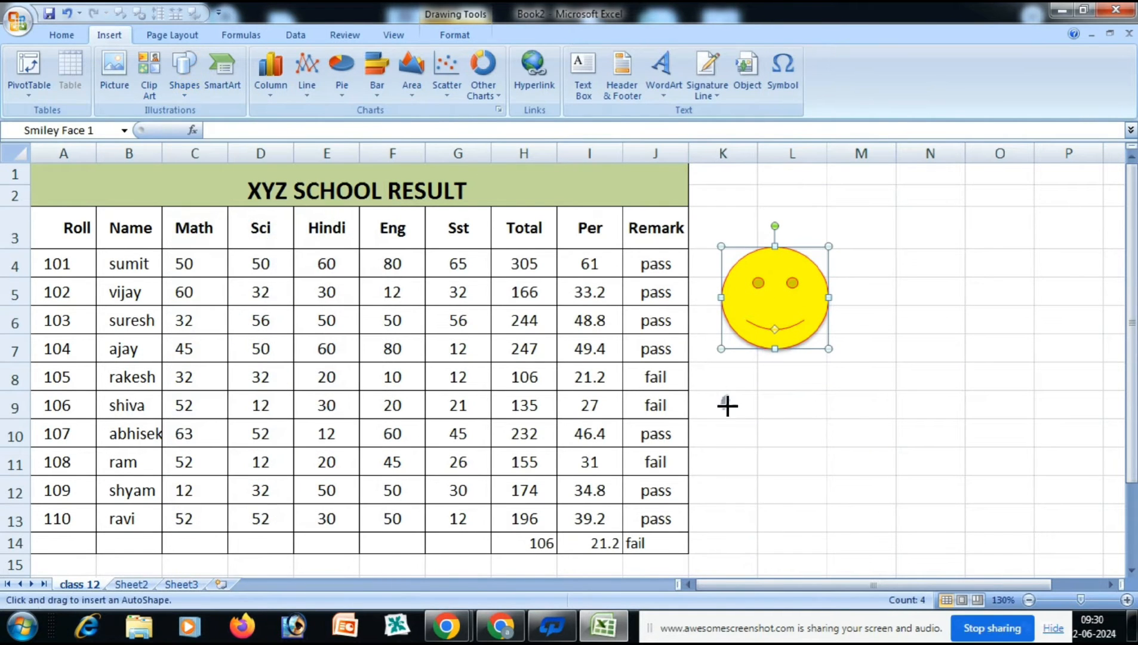
{"action": "left_click_drag", "start_coordinate": [722, 395], "coordinate": [890, 531]}
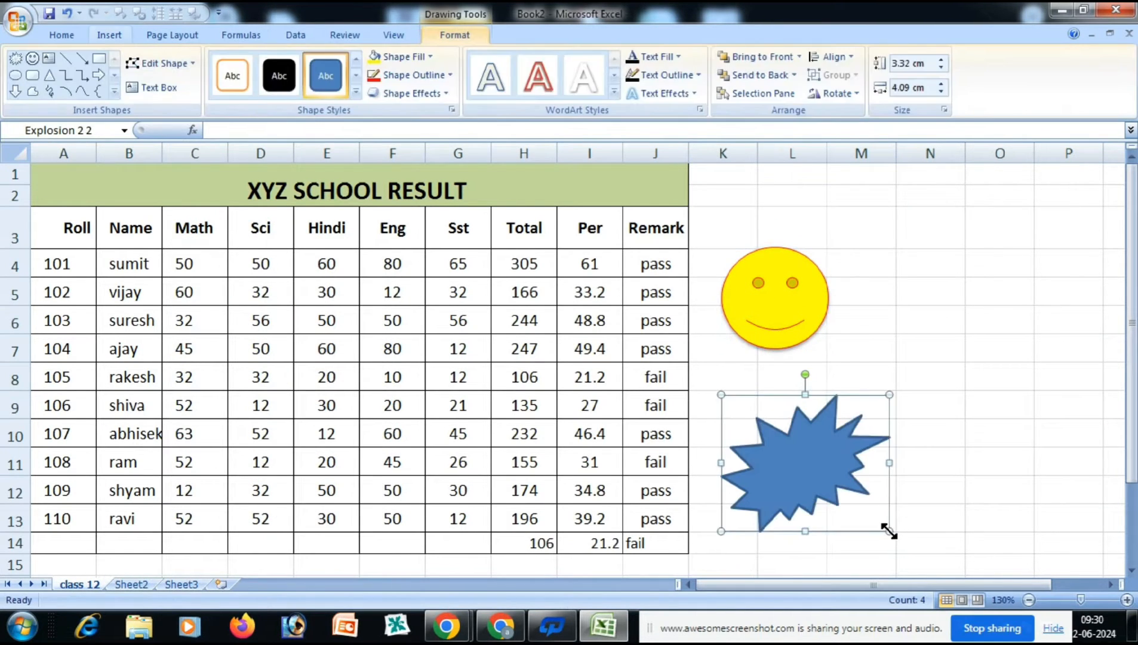
{"action": "right_click", "coordinate": [801, 464]}
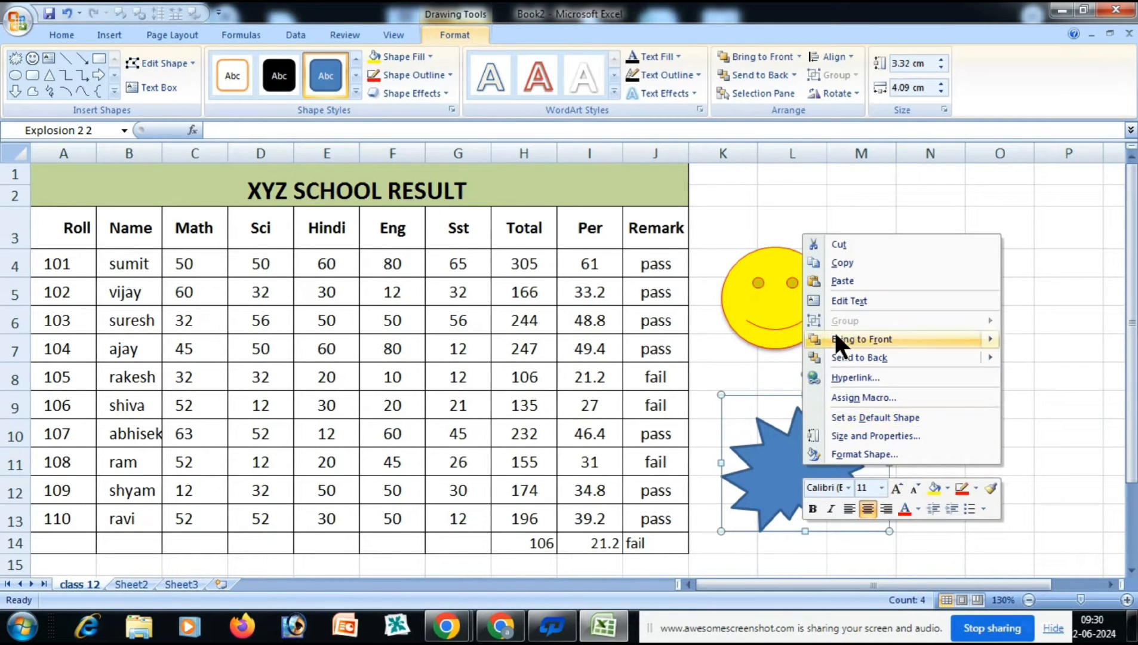
{"action": "left_click", "coordinate": [838, 299]}
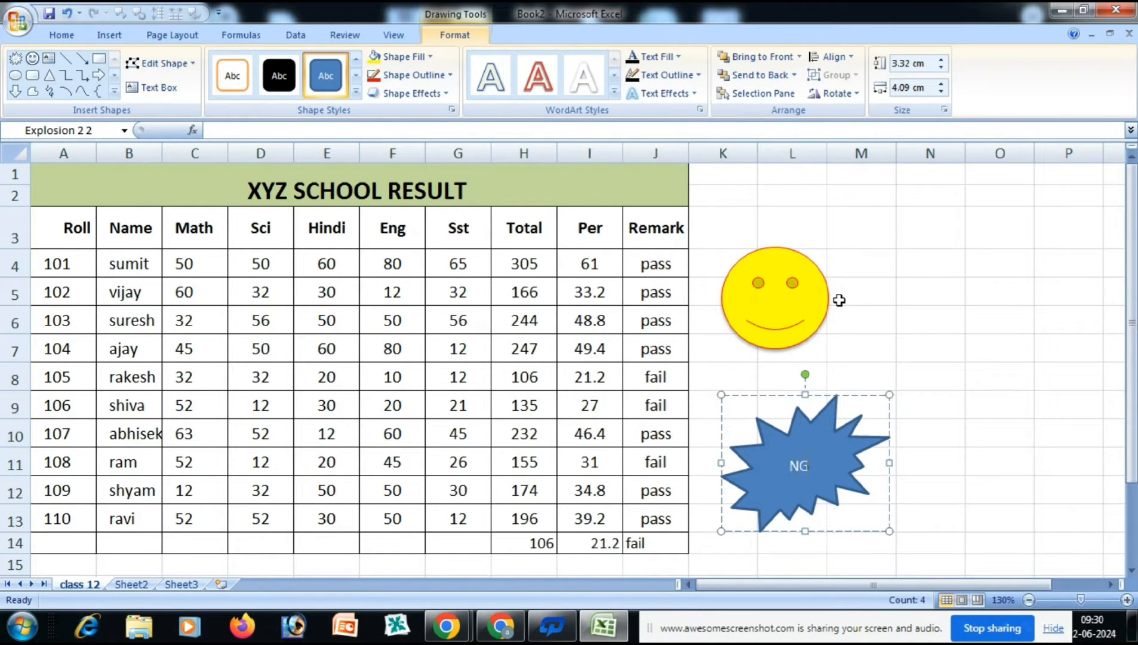
- Format the NG text as size 20, bold, red
{"action": "double_click", "coordinate": [803, 465]}
{"action": "left_click", "coordinate": [61, 35]}
{"action": "left_click", "coordinate": [261, 63]}
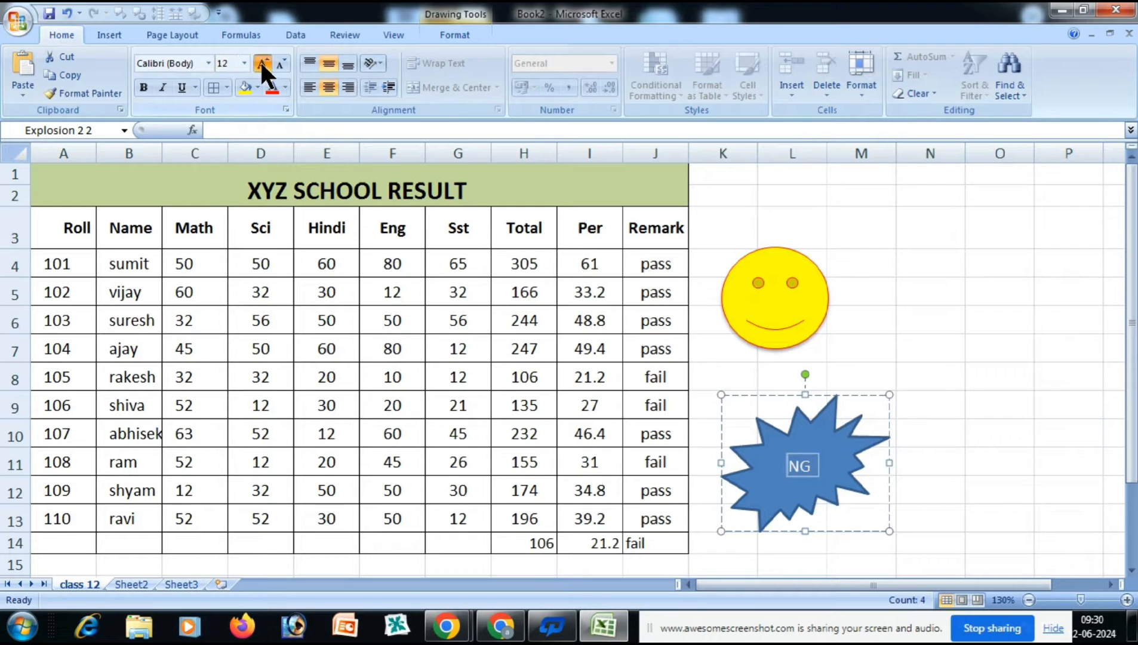
{"action": "left_click", "coordinate": [261, 62]}
{"action": "left_click", "coordinate": [261, 62]}
{"action": "left_click", "coordinate": [261, 62]}
{"action": "left_click", "coordinate": [260, 62]}
{"action": "left_click", "coordinate": [144, 87]}
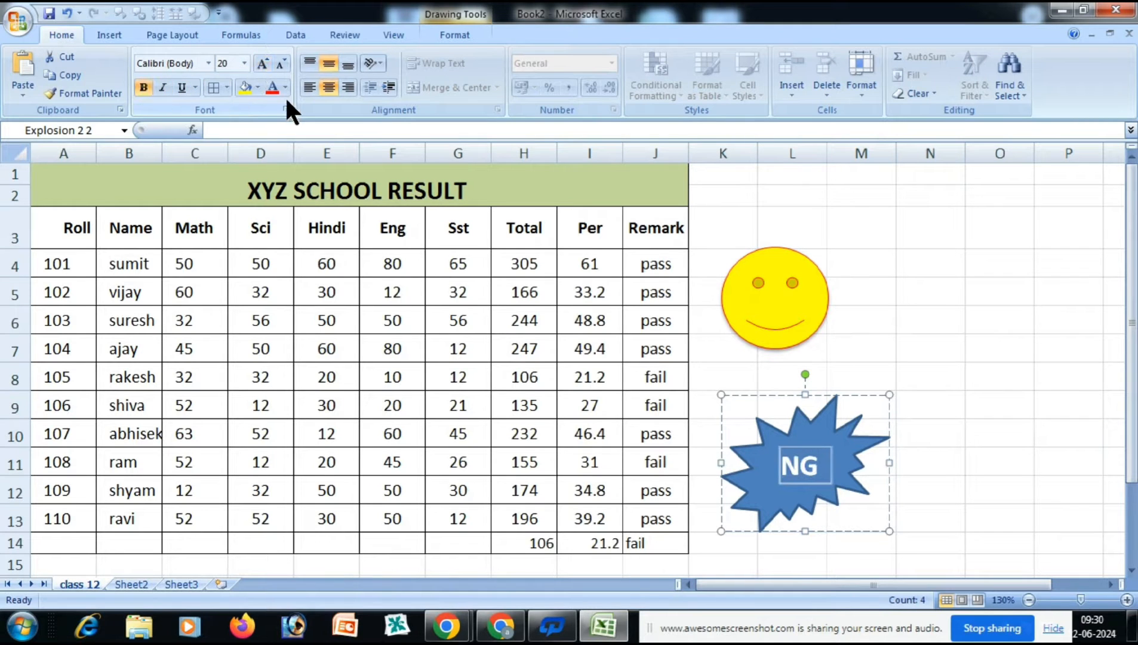
{"action": "left_click", "coordinate": [271, 84]}
- Delete the explosion star and the smiley face
{"action": "left_click", "coordinate": [863, 347]}
{"action": "left_click", "coordinate": [846, 485]}
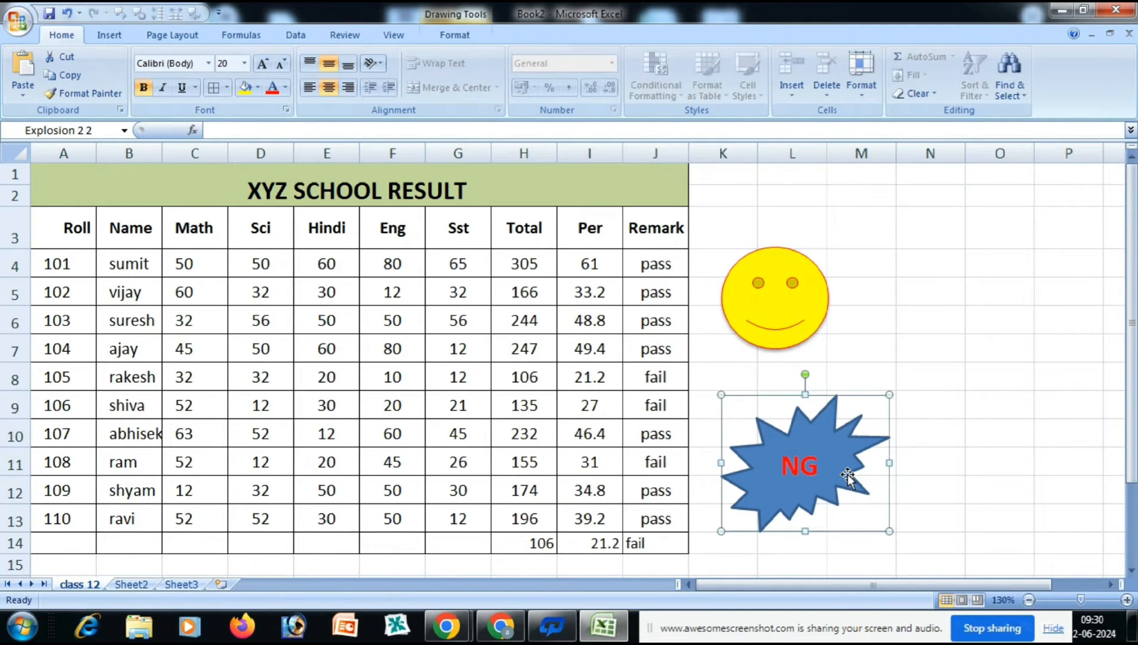
{"action": "key", "text": "Delete"}
{"action": "left_click", "coordinate": [780, 307]}
{"action": "key", "text": "Delete"}
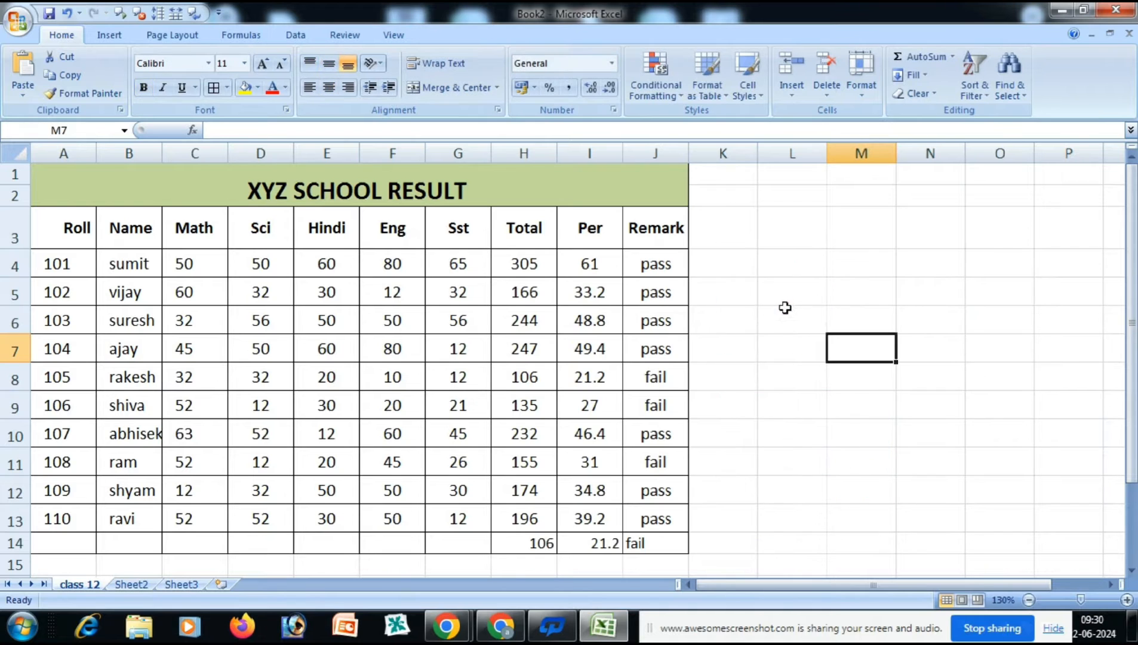
- Insert a Process > Basic Chevron Process SmartArt diagram below the class 12 table
{"action": "left_click", "coordinate": [109, 34]}
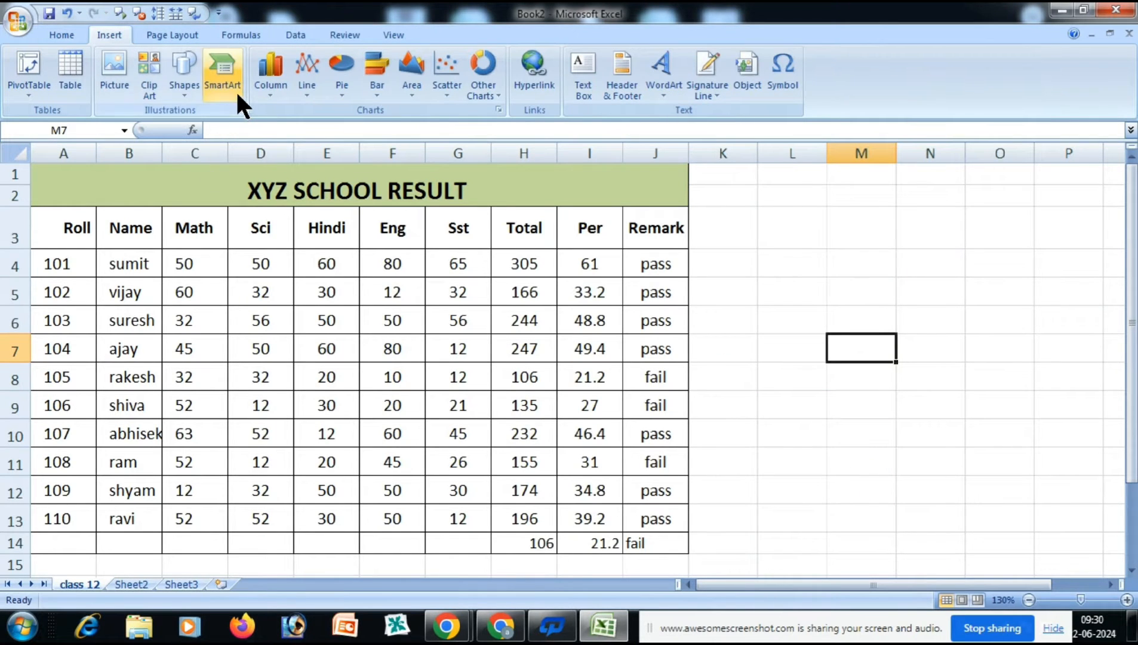
{"action": "scroll", "coordinate": [527, 298], "scroll_direction": "down", "scroll_amount": 3}
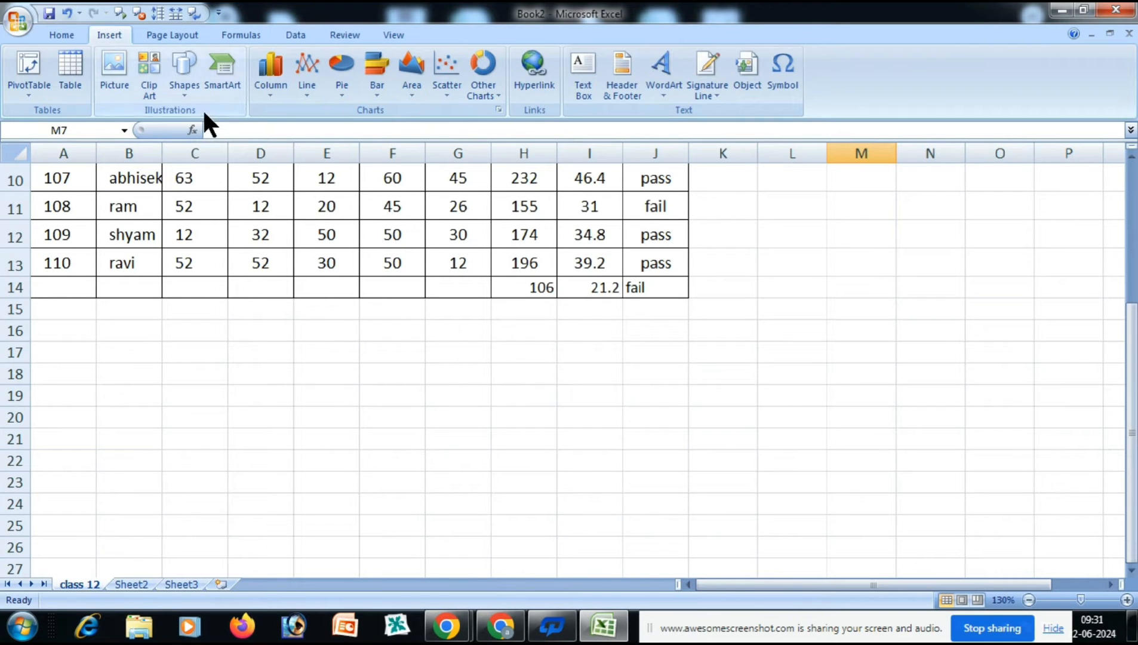
{"action": "left_click", "coordinate": [229, 84]}
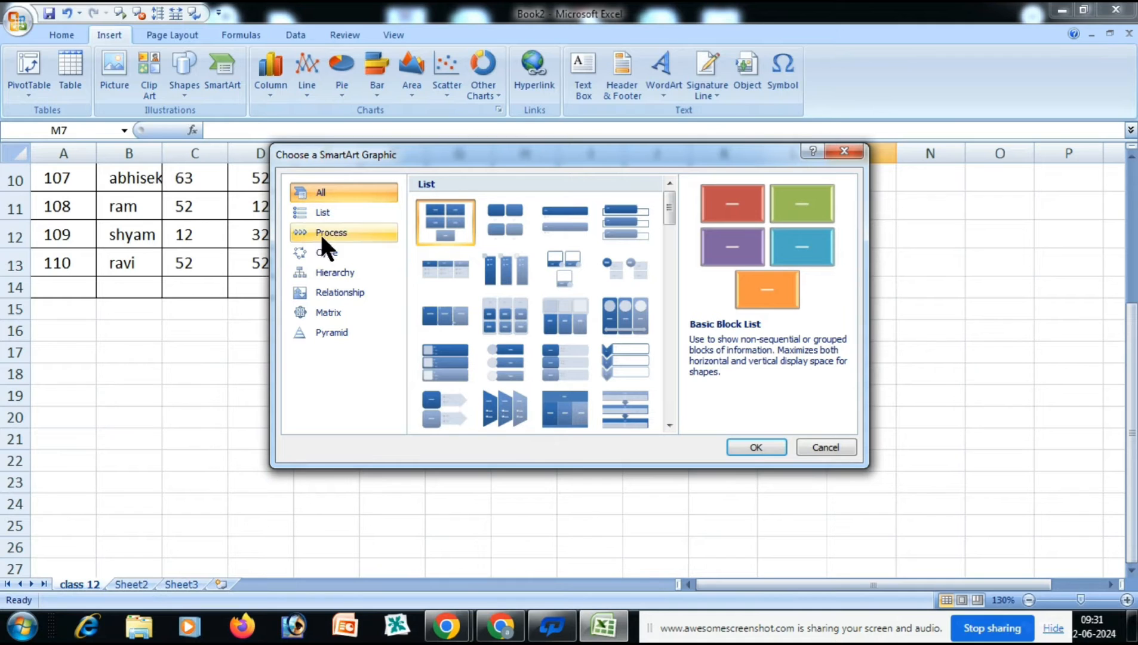
{"action": "left_click", "coordinate": [357, 246]}
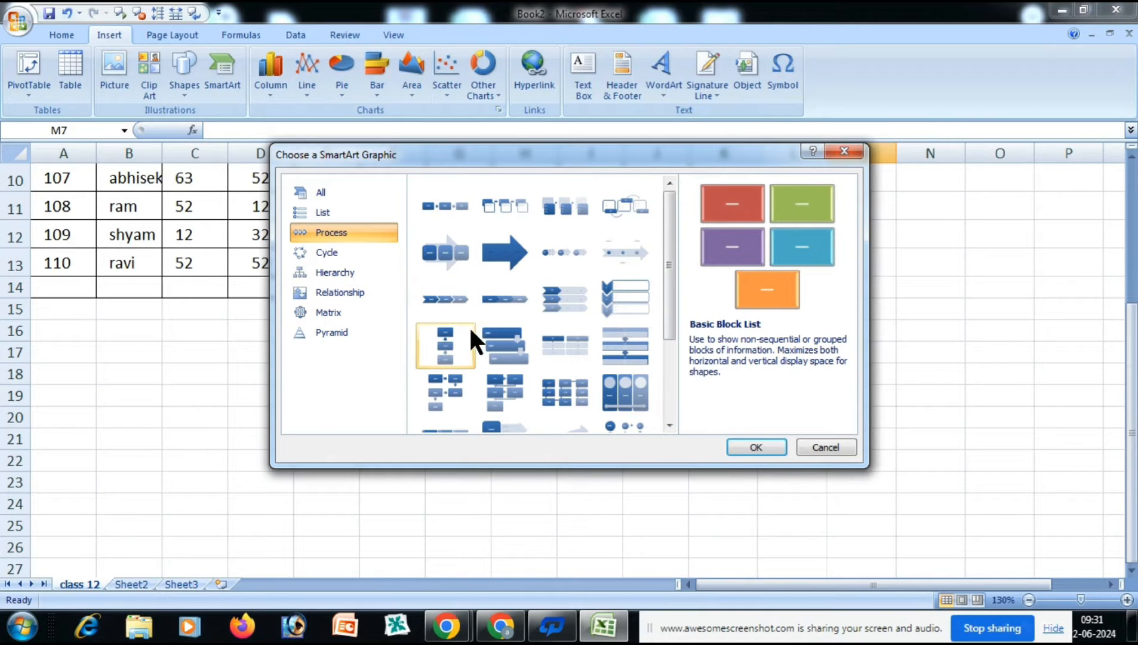
{"action": "left_click", "coordinate": [445, 295]}
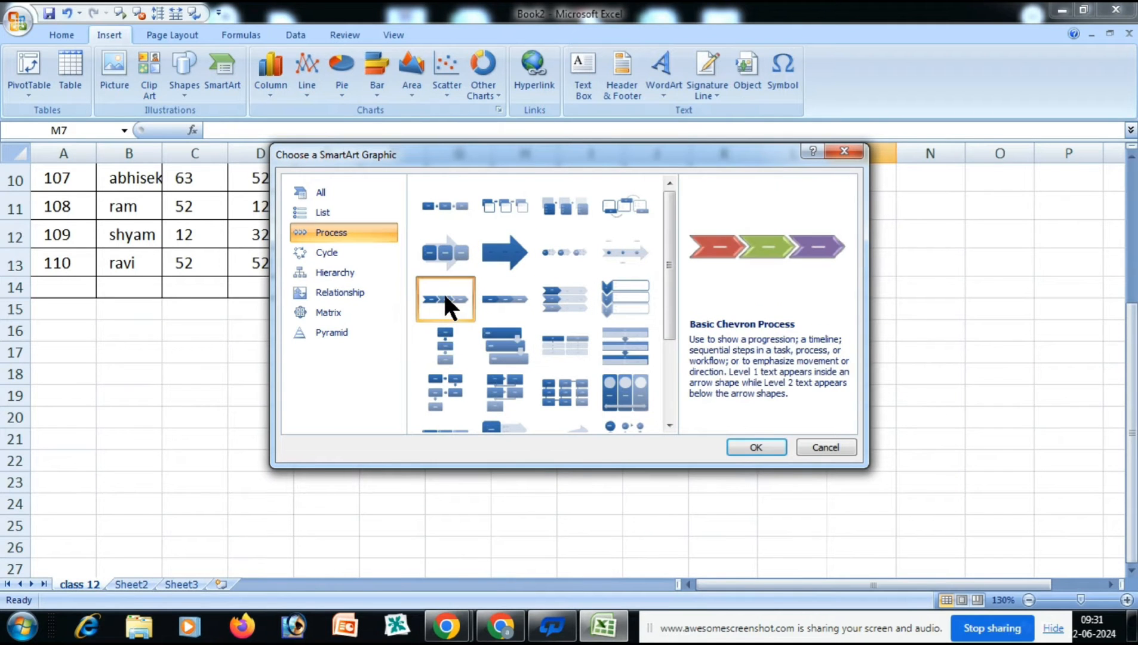
{"action": "left_click", "coordinate": [770, 440]}
{"action": "left_click", "coordinate": [418, 375]}
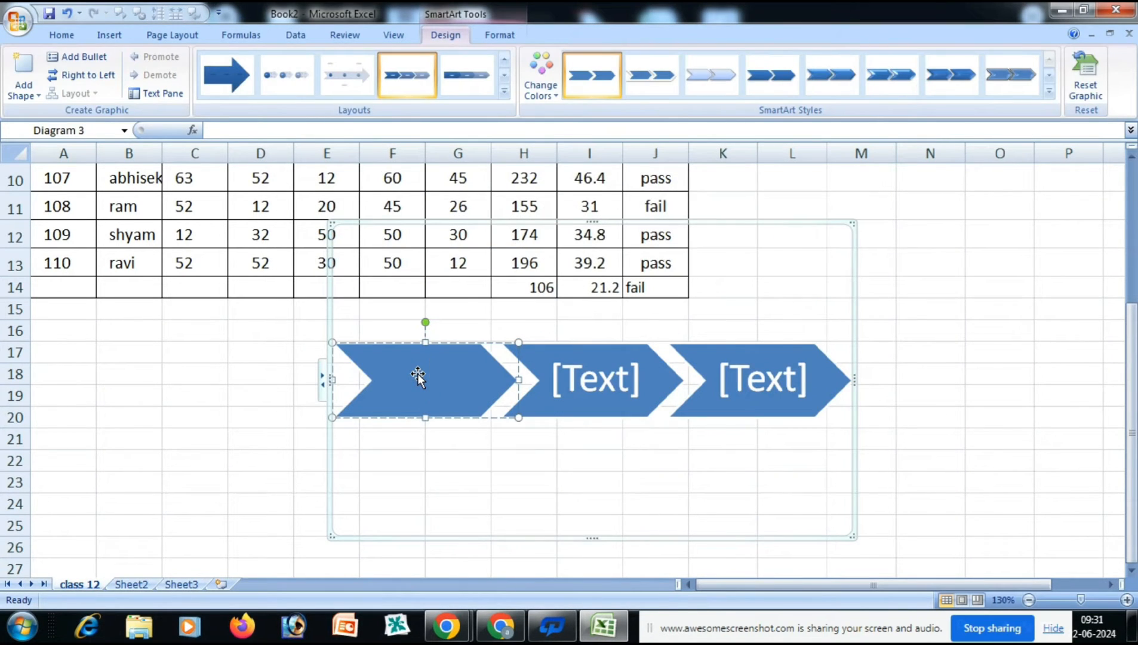
- Label the three chevrons input, process and output
{"action": "type", "text": "input"}
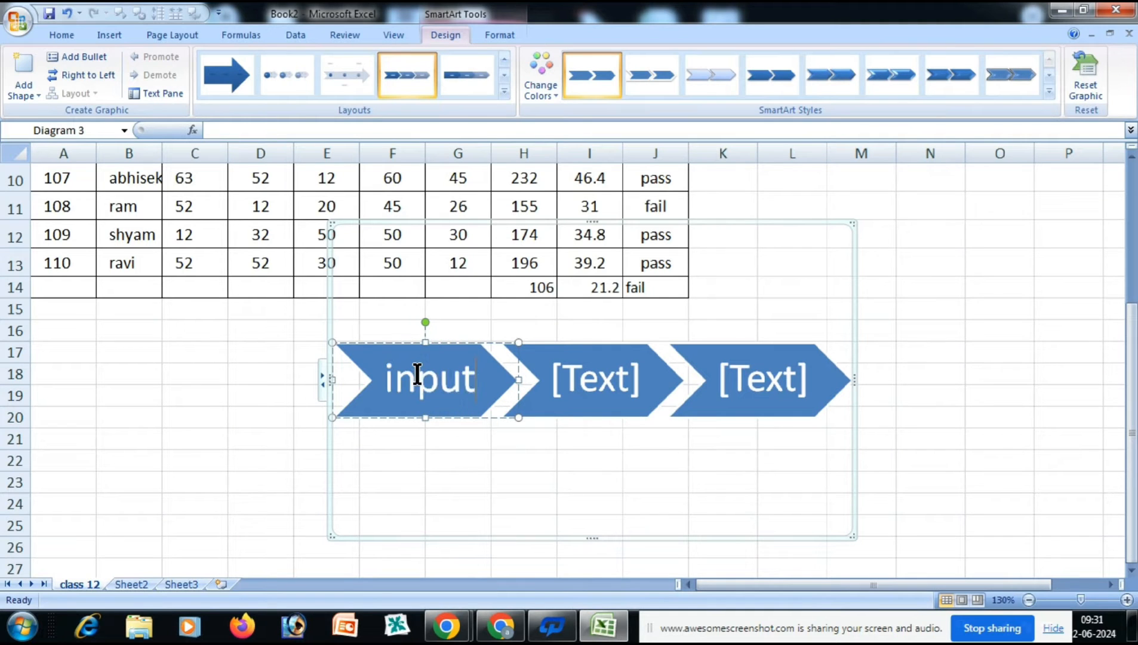
{"action": "left_click", "coordinate": [561, 376]}
{"action": "type", "text": "p"}
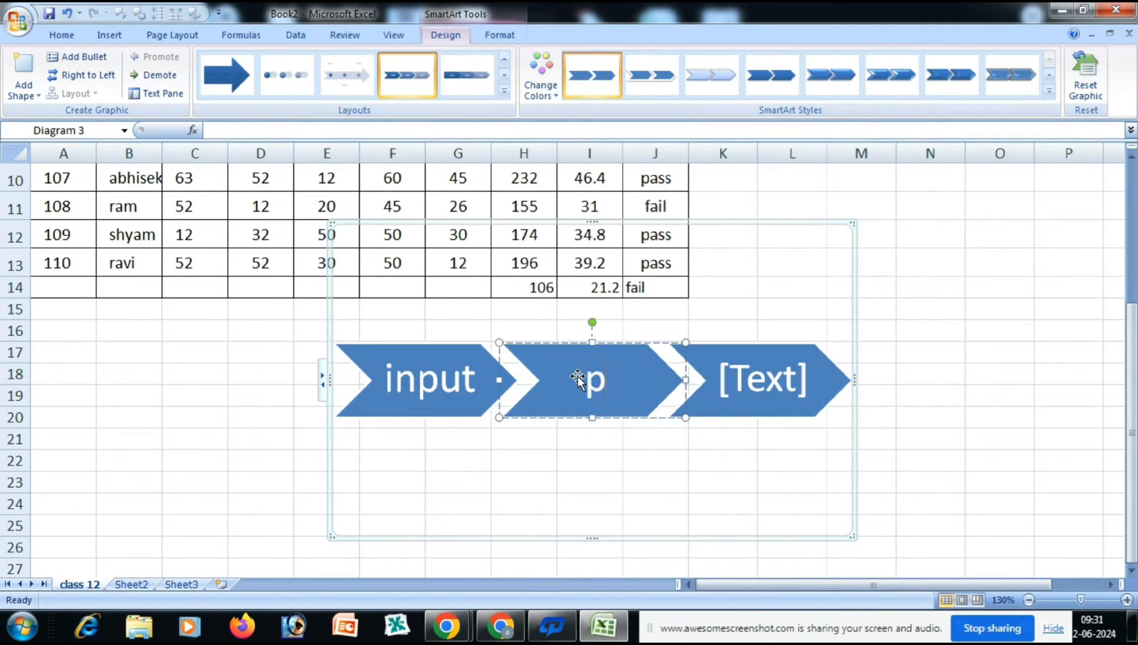
{"action": "type", "text": "rocess"}
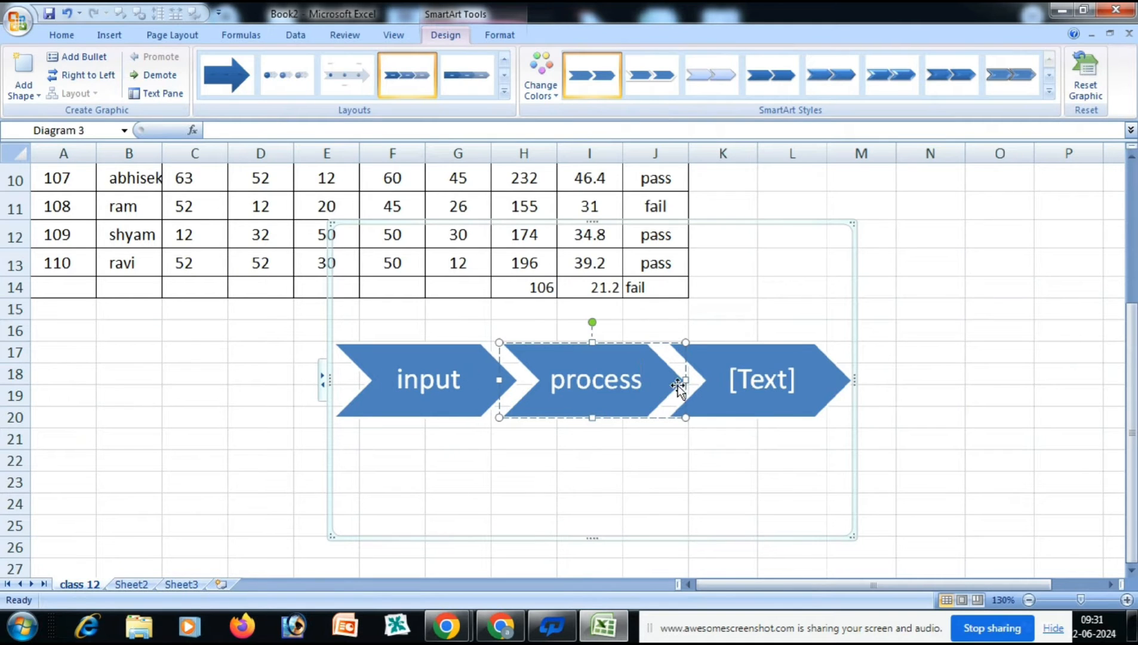
{"action": "left_click", "coordinate": [770, 384]}
{"action": "type", "text": "output"}
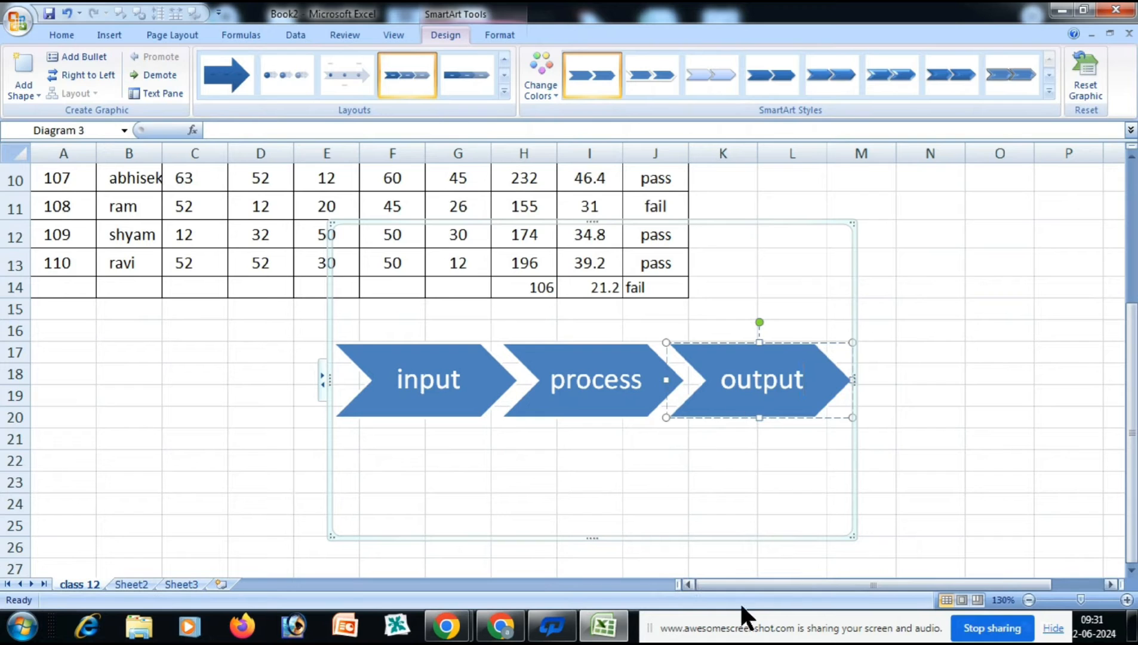
{"action": "left_click", "coordinate": [697, 452]}
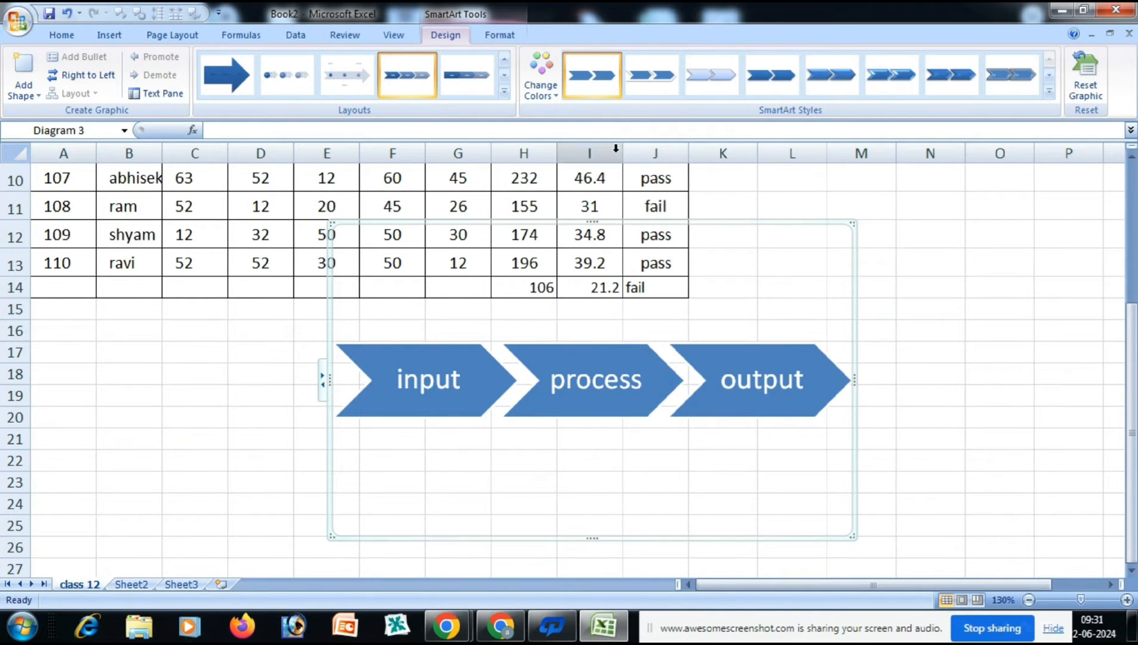
- Apply a Colorful red/green/purple scheme and a 3-D perspective style to the chevrons
{"action": "left_click", "coordinate": [544, 81]}
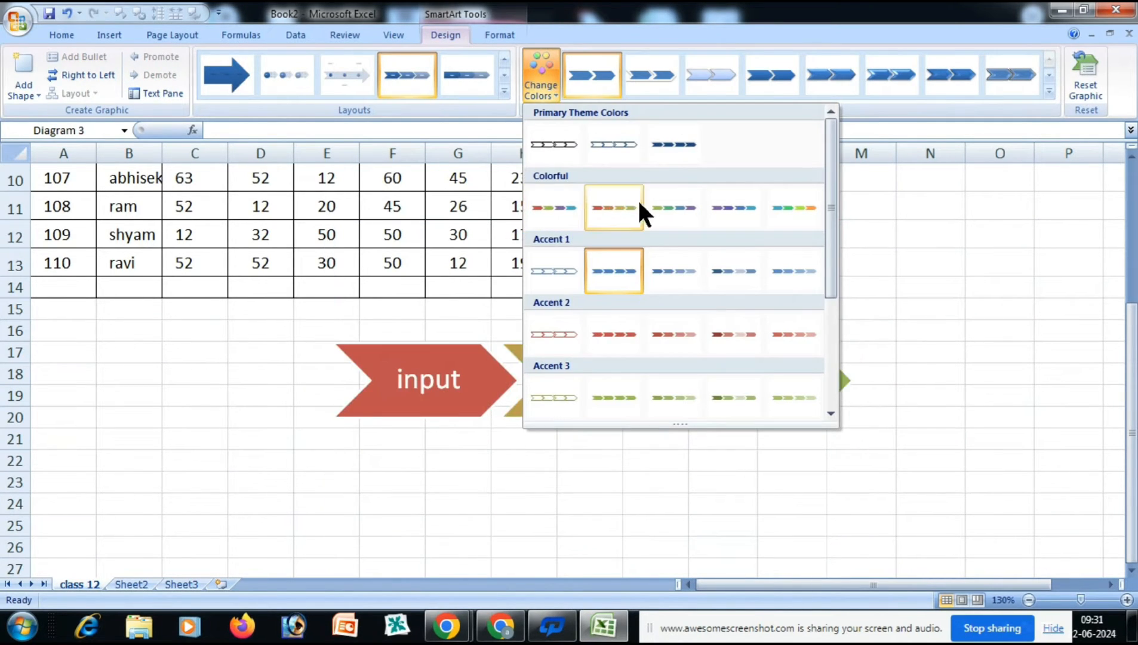
{"action": "left_click", "coordinate": [549, 208]}
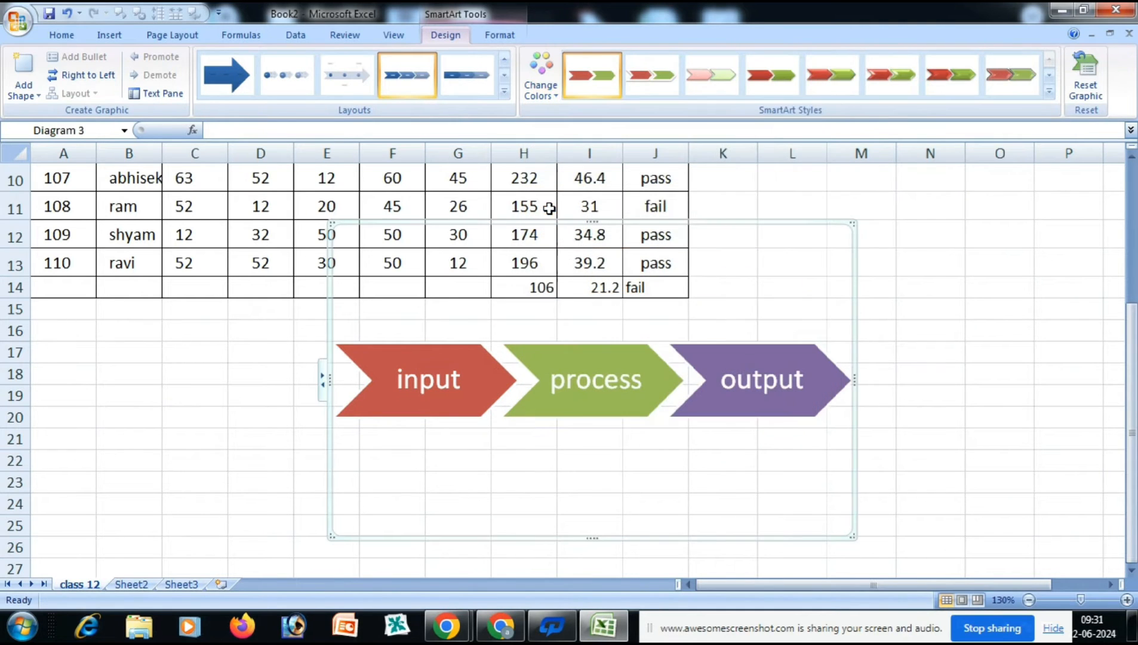
{"action": "left_click", "coordinate": [1009, 74]}
{"action": "left_click", "coordinate": [1050, 90]}
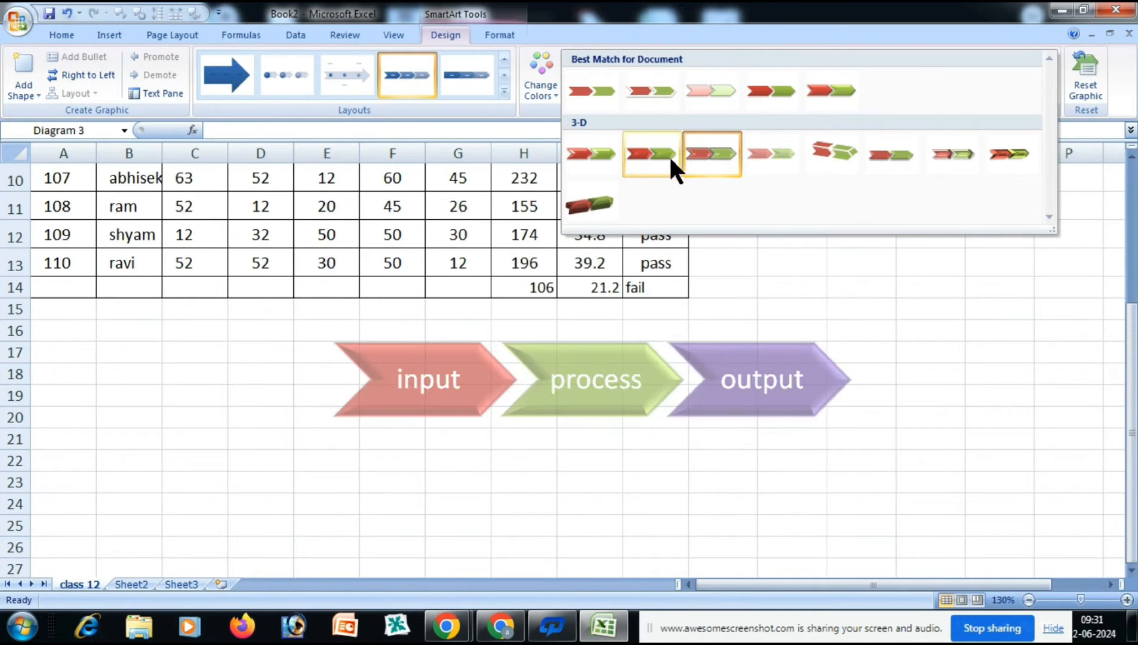
{"action": "left_click", "coordinate": [577, 201]}
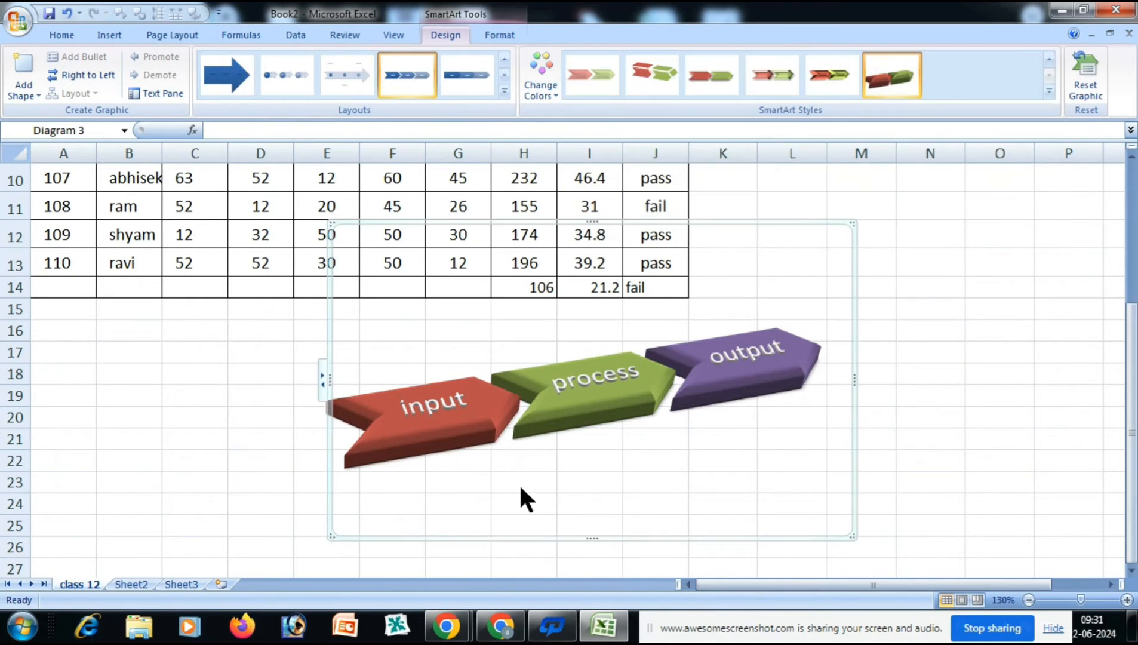
{"action": "left_click", "coordinate": [944, 351]}
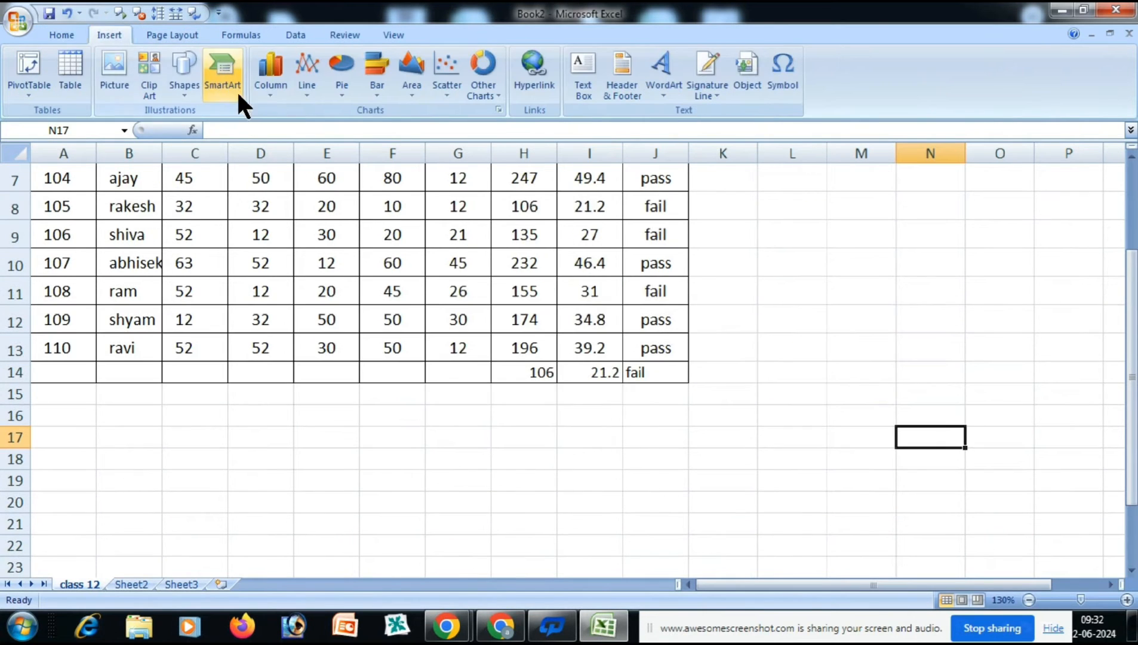
- Insert a Cycle > Basic Cycle SmartArt diagram over the results table
{"action": "left_click", "coordinate": [233, 91]}
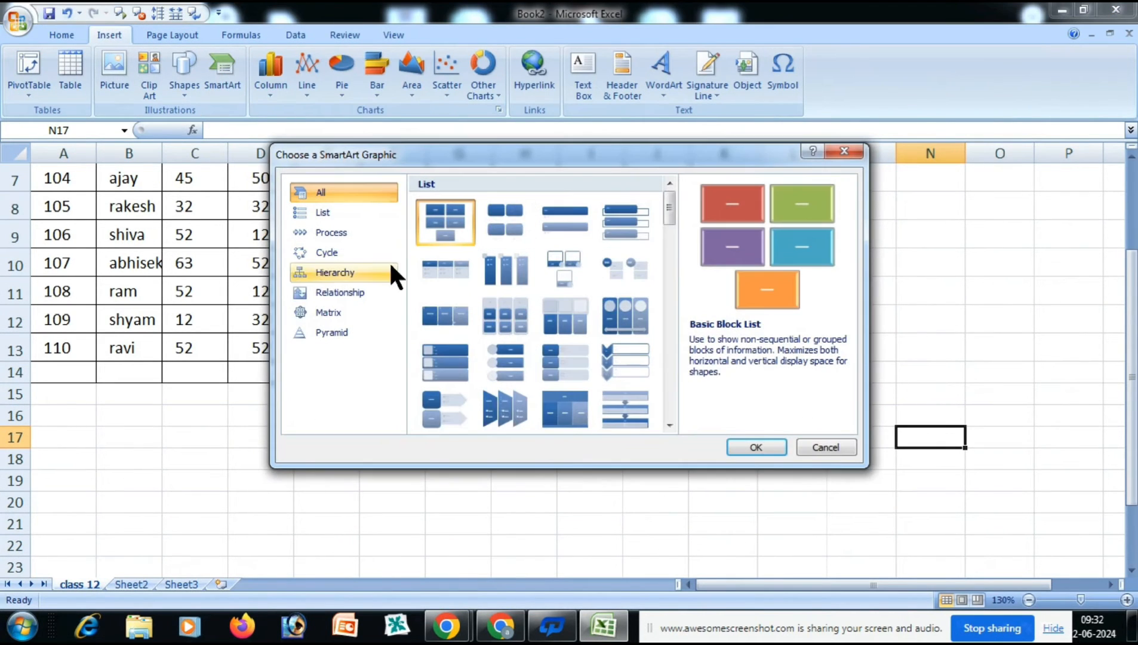
{"action": "left_click", "coordinate": [349, 253]}
{"action": "left_click", "coordinate": [508, 250]}
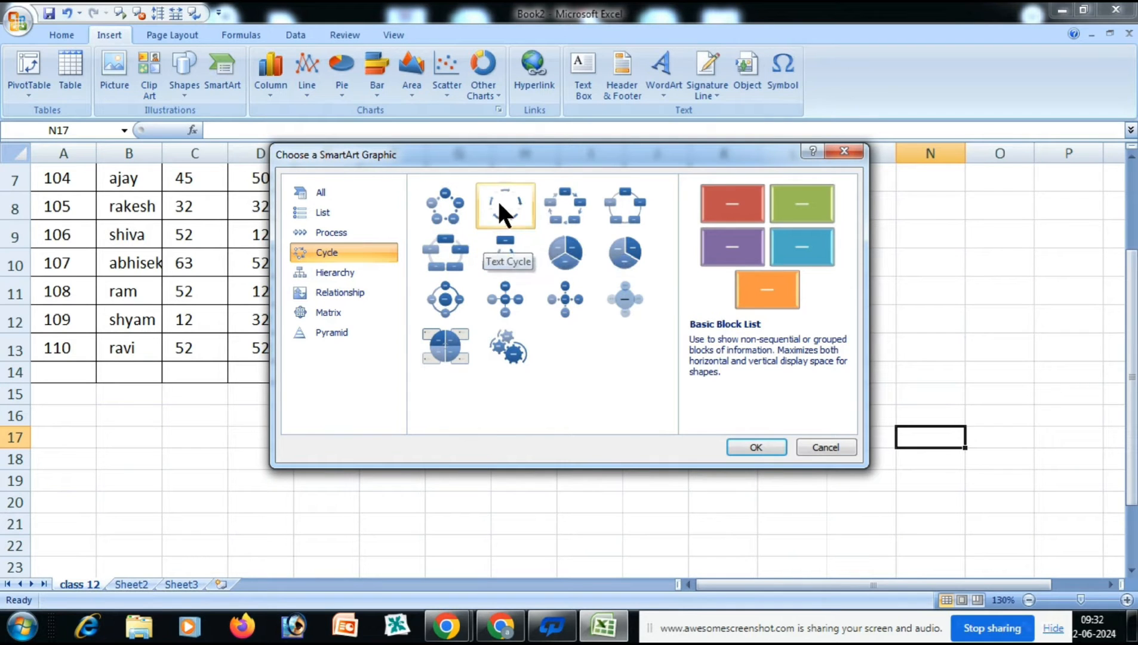
{"action": "left_click", "coordinate": [433, 206]}
{"action": "left_click", "coordinate": [748, 446]}
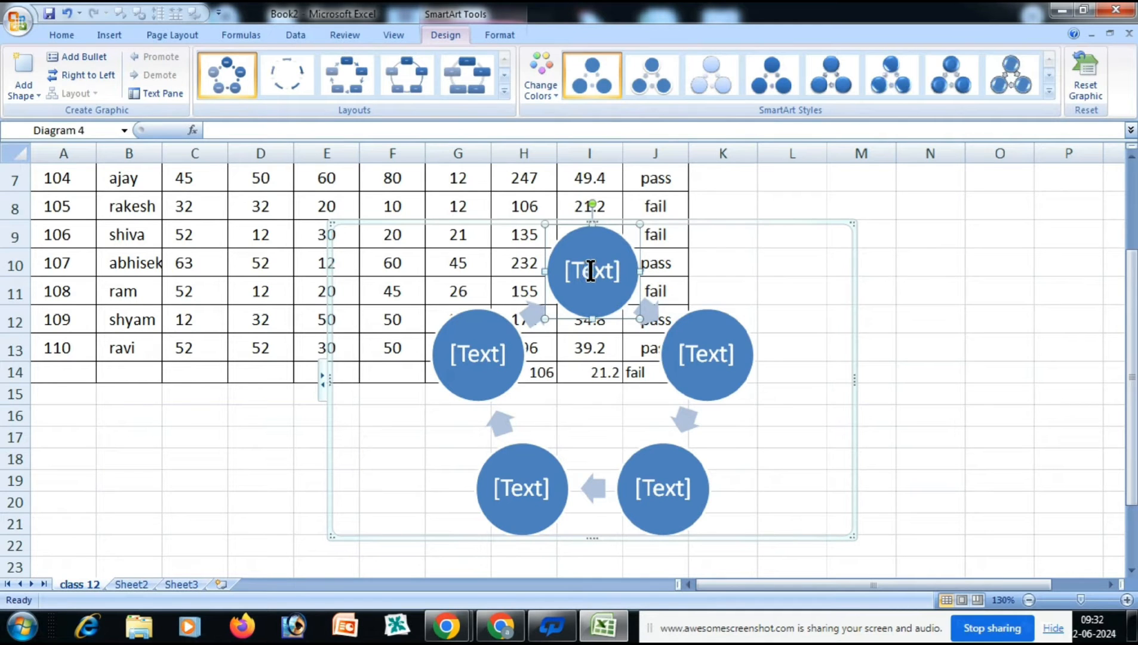
- Recolour the cycle with a Colorful scheme so each circle differs
{"action": "left_click", "coordinate": [539, 90]}
{"action": "left_click", "coordinate": [675, 206]}
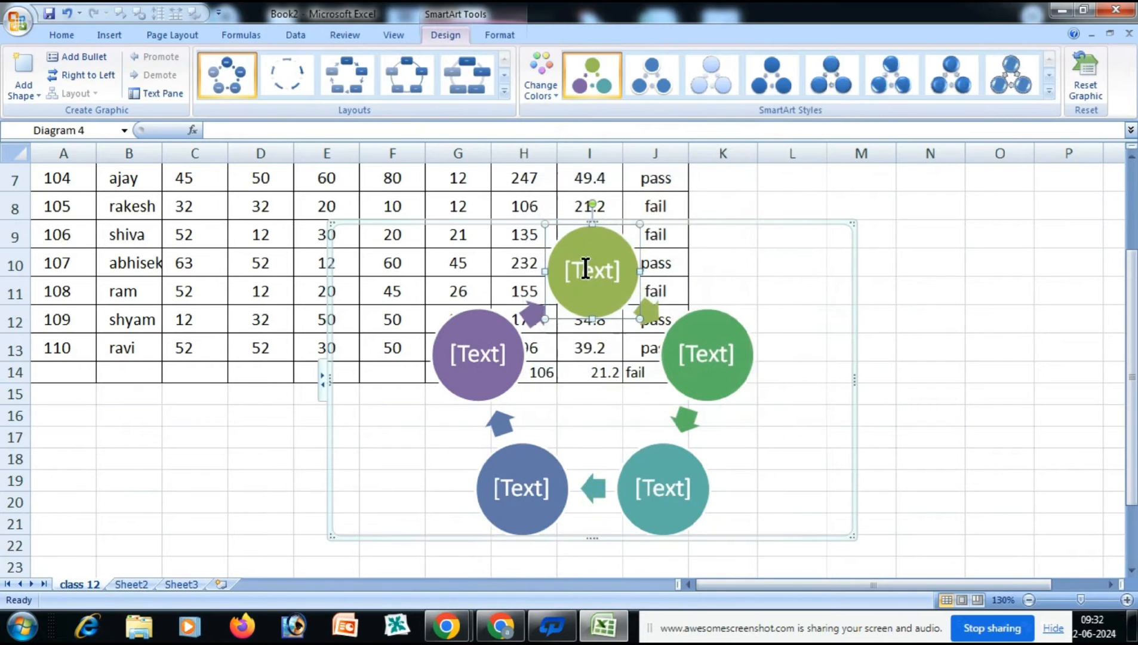
{"action": "left_click", "coordinate": [594, 272]}
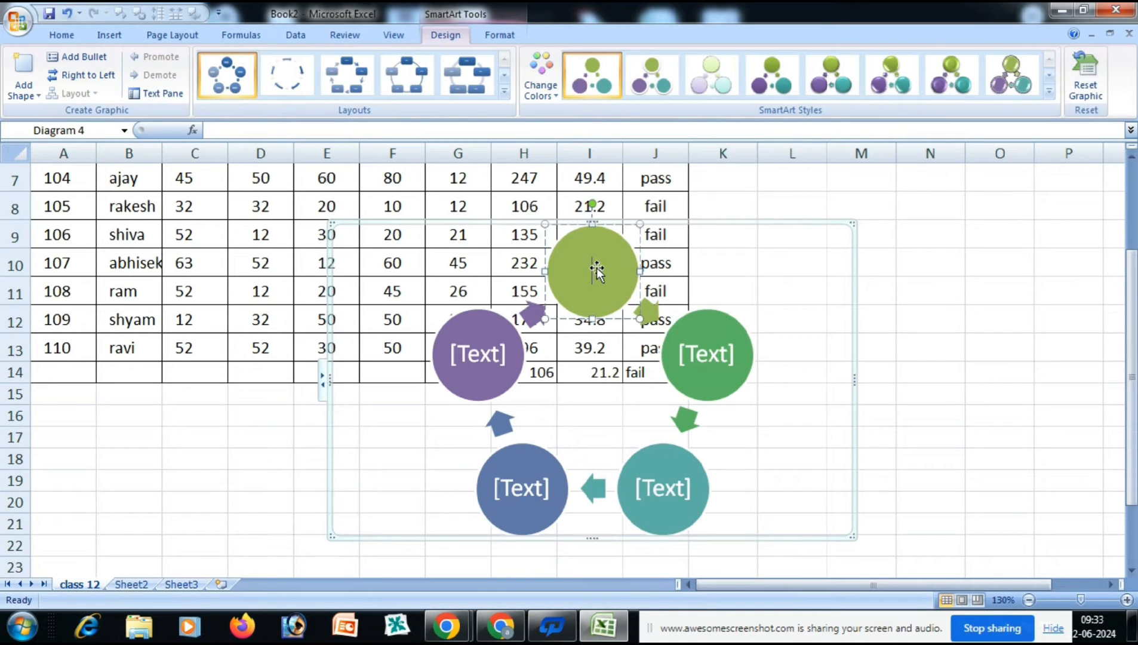
- Add two more circles after the top circle of the cycle
{"action": "right_click", "coordinate": [617, 283]}
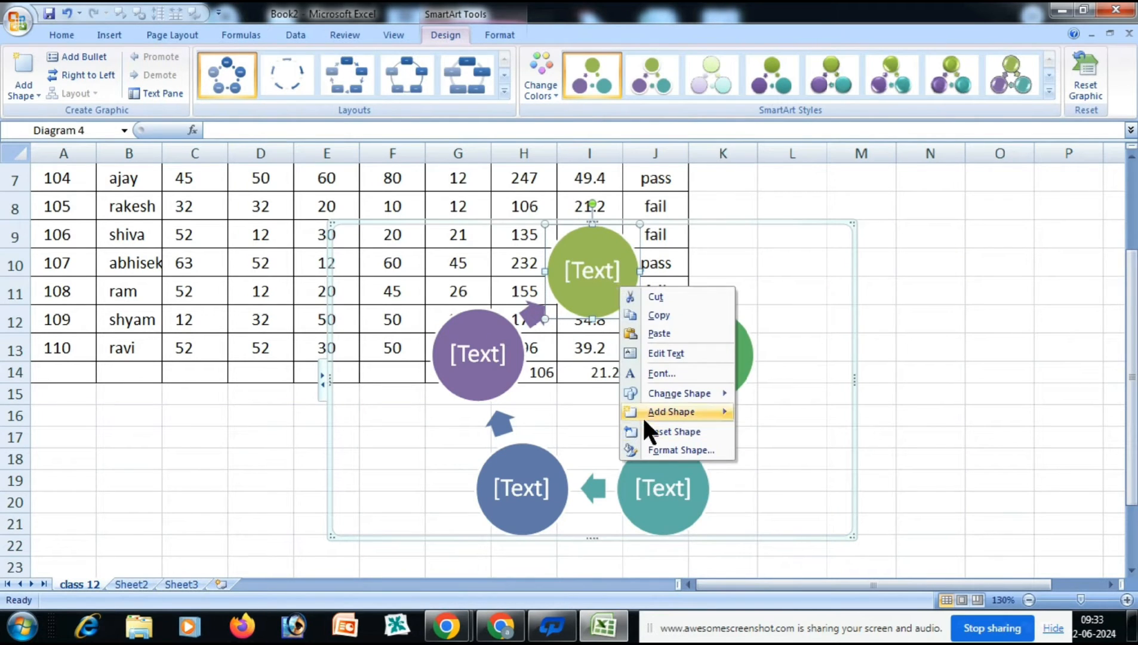
{"action": "mouse_move", "coordinate": [661, 412]}
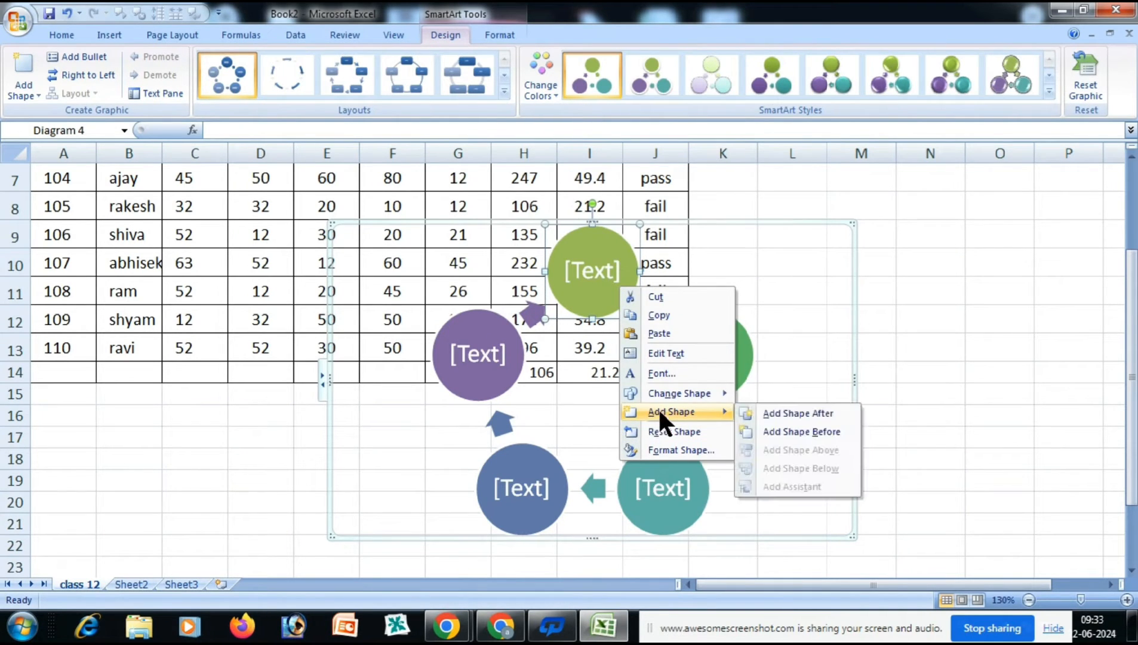
{"action": "left_click", "coordinate": [787, 412]}
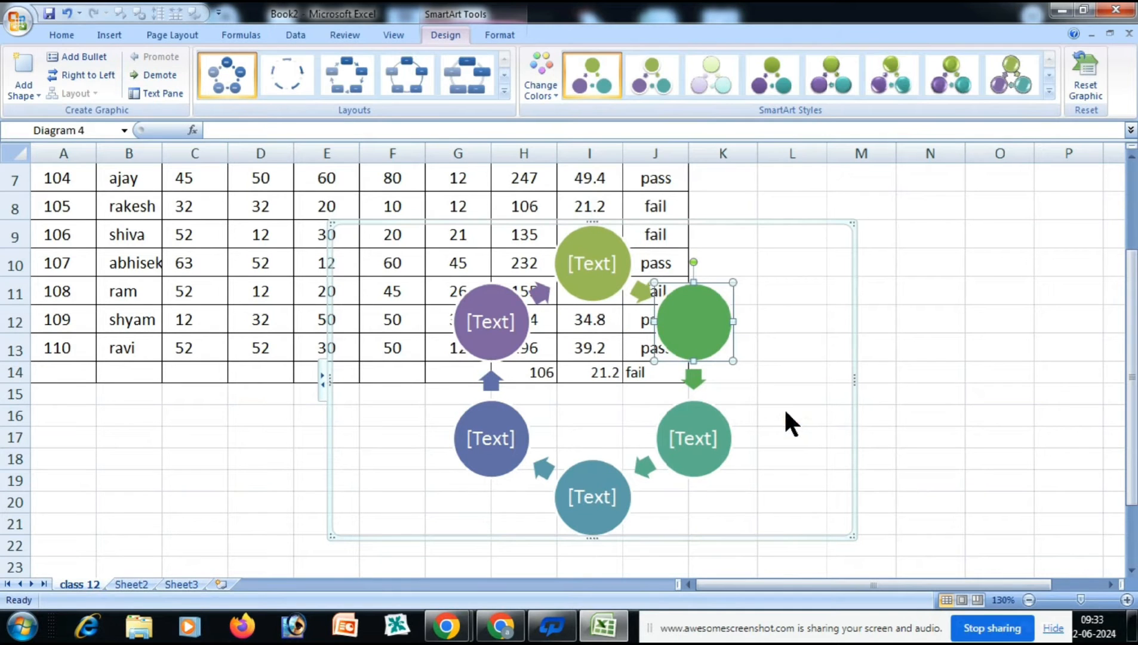
{"action": "right_click", "coordinate": [605, 288]}
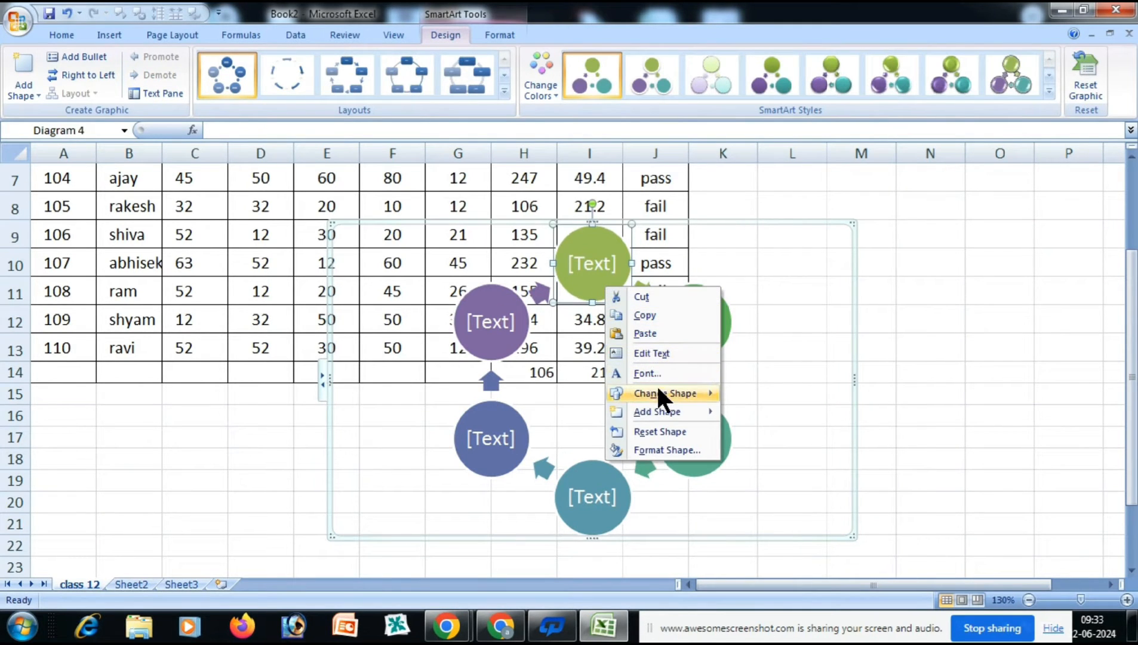
{"action": "mouse_move", "coordinate": [668, 411]}
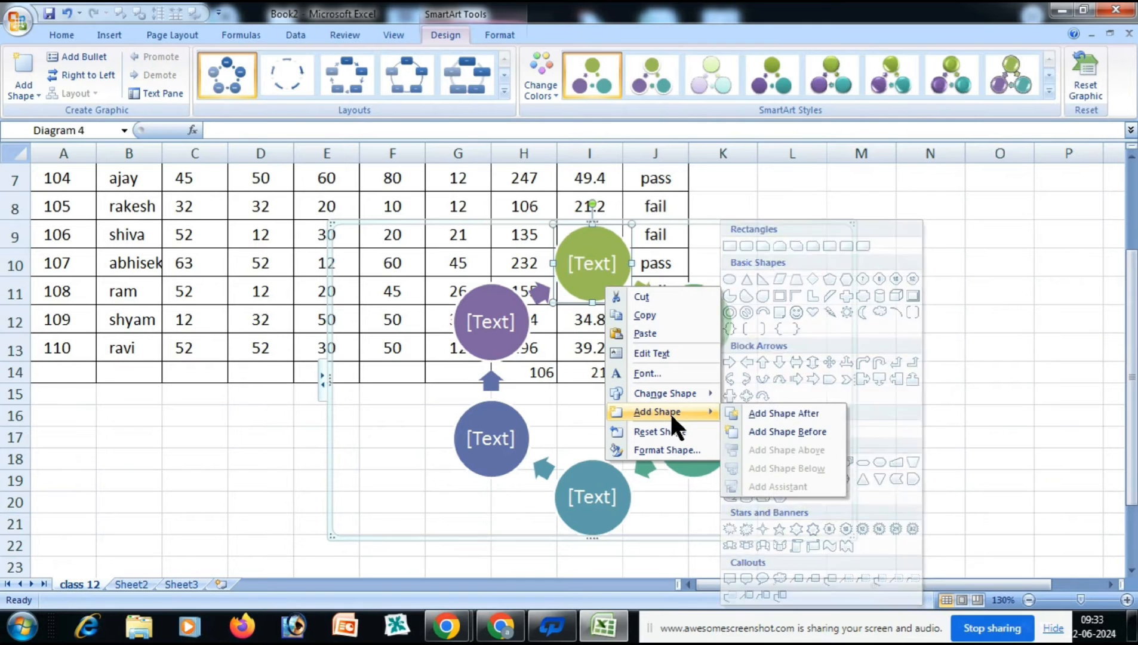
{"action": "left_click", "coordinate": [788, 412]}
{"action": "left_click", "coordinate": [577, 344]}
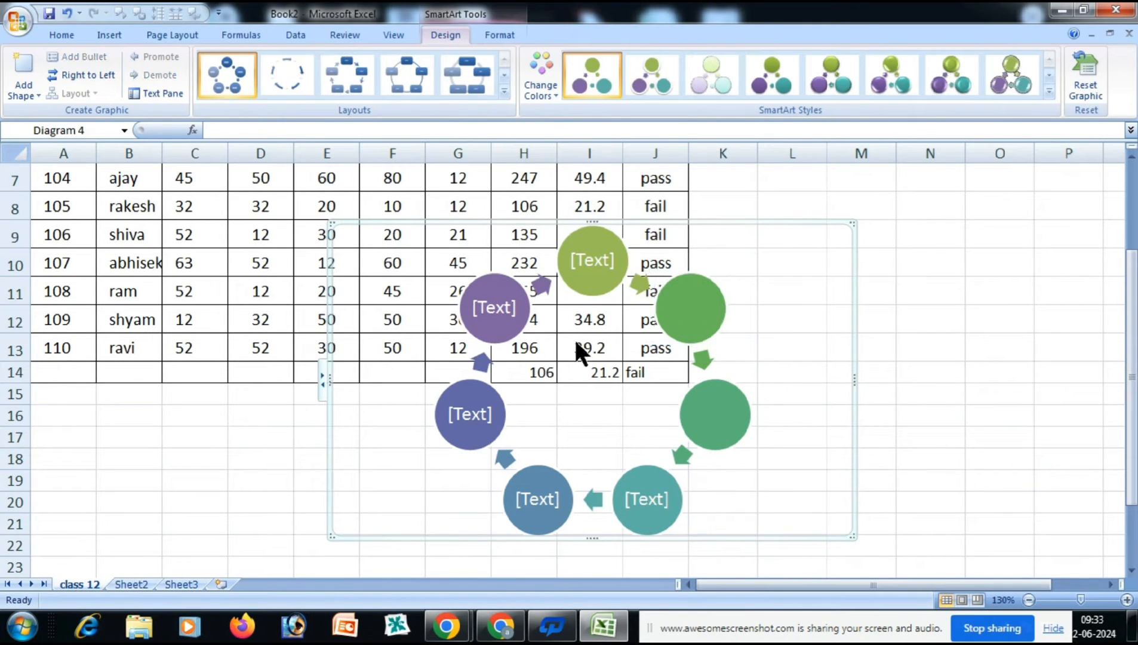
- Cut the whole cycle diagram out of the sheet
{"action": "left_click", "coordinate": [691, 313]}
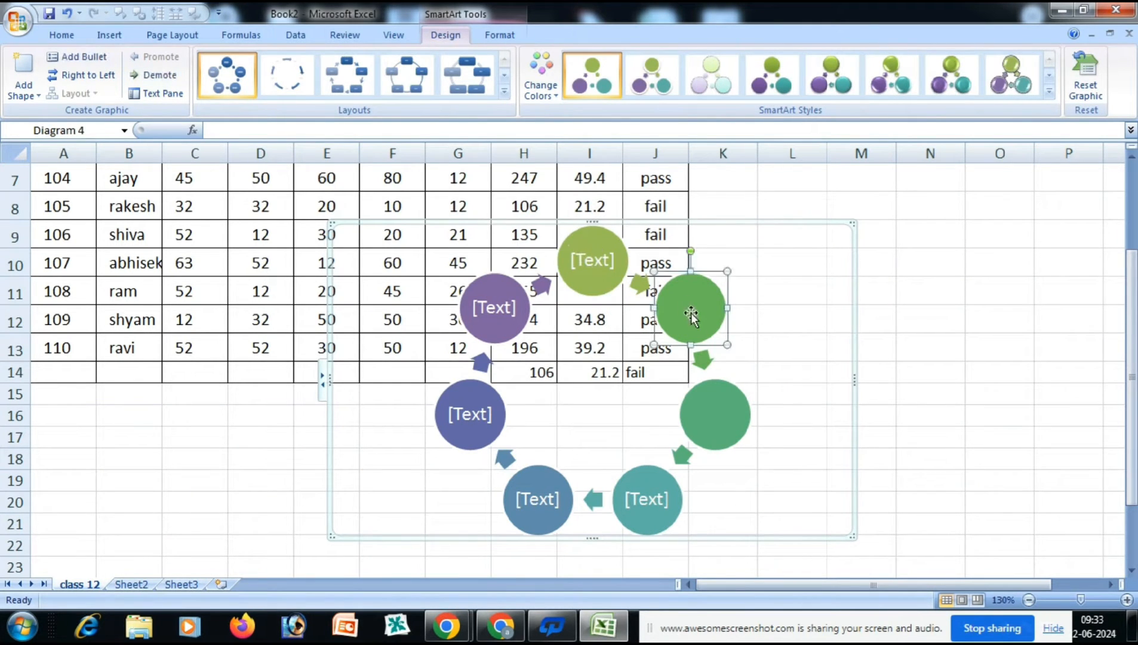
{"action": "left_click", "coordinate": [718, 428]}
{"action": "left_click", "coordinate": [654, 498]}
{"action": "left_click", "coordinate": [534, 500]}
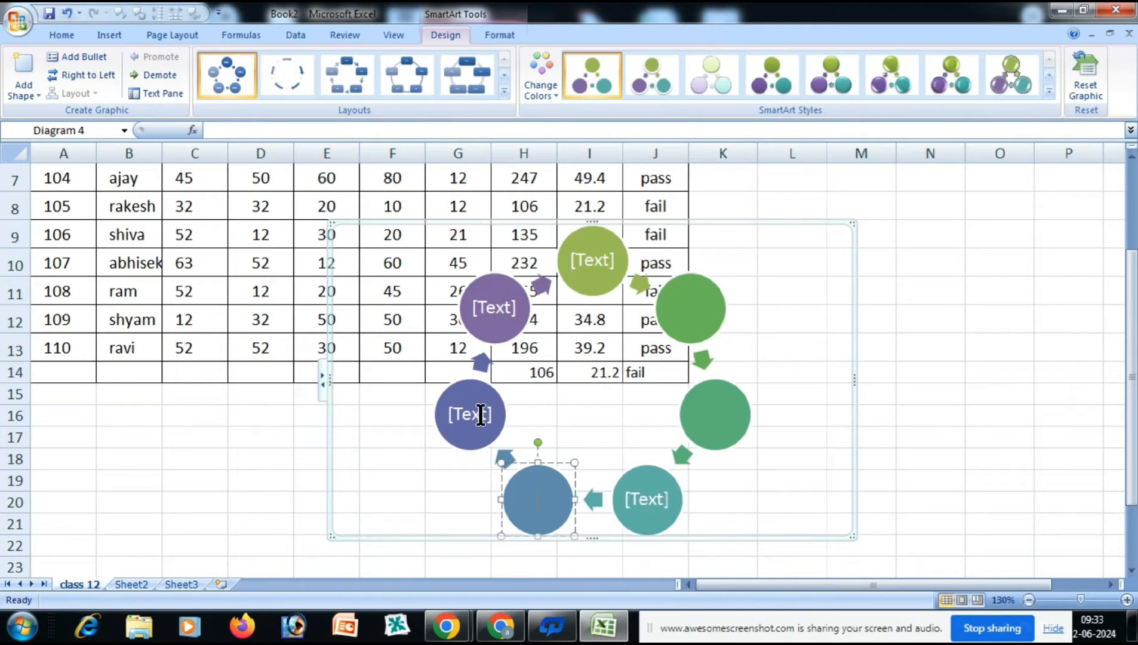
{"action": "left_click", "coordinate": [480, 414]}
{"action": "left_click", "coordinate": [491, 305]}
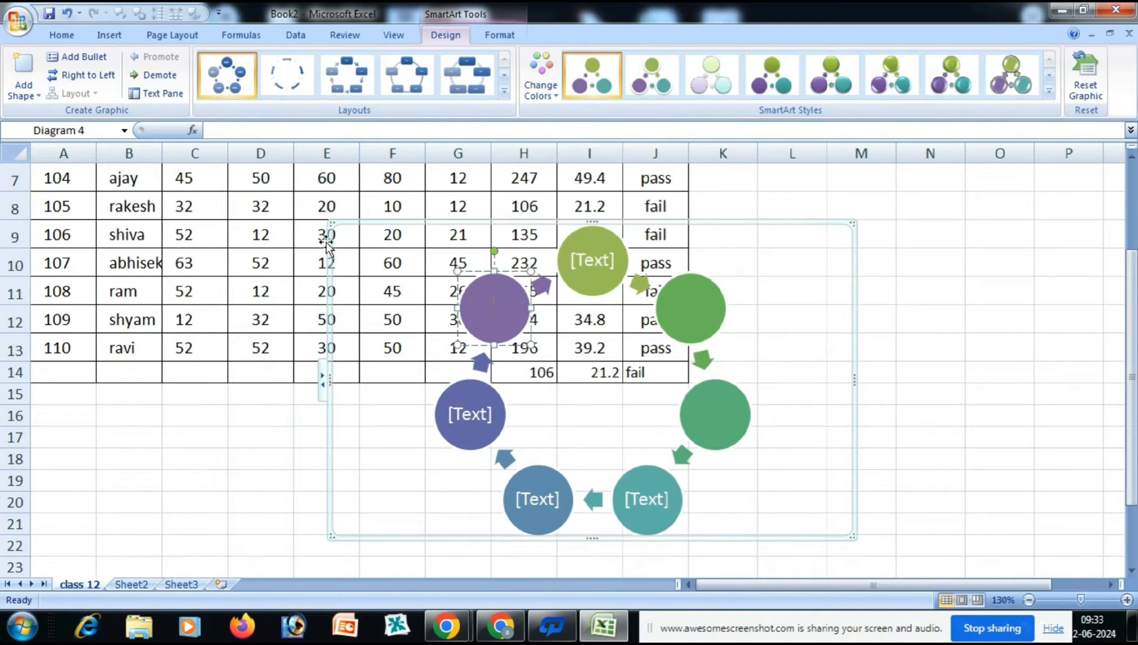
{"action": "right_click", "coordinate": [329, 226]}
{"action": "left_click", "coordinate": [367, 234]}
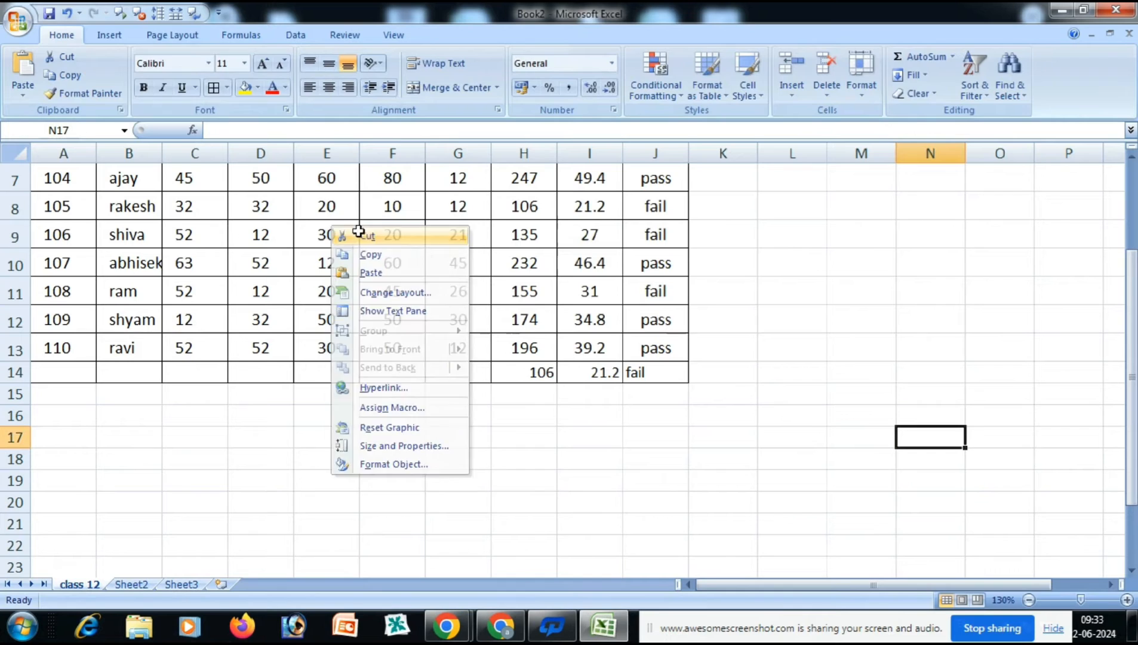
- Show the Insert ribbon and return to the top of the class 12 sheet
{"action": "left_click", "coordinate": [109, 35]}
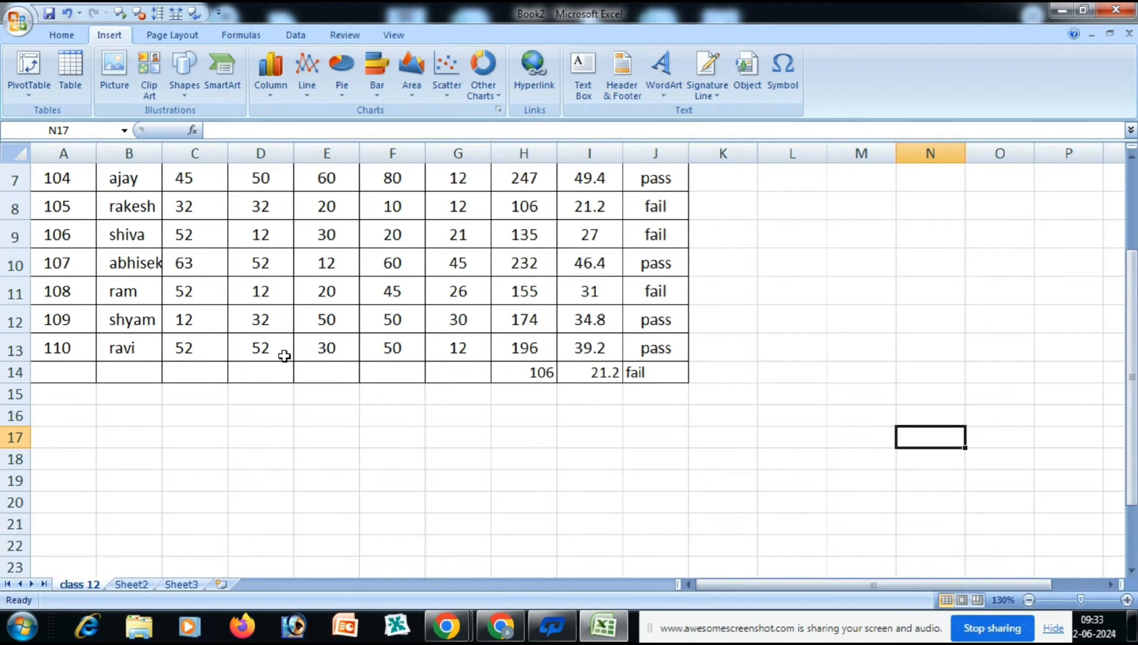
{"action": "scroll", "coordinate": [284, 356], "scroll_direction": "up", "scroll_amount": 2}
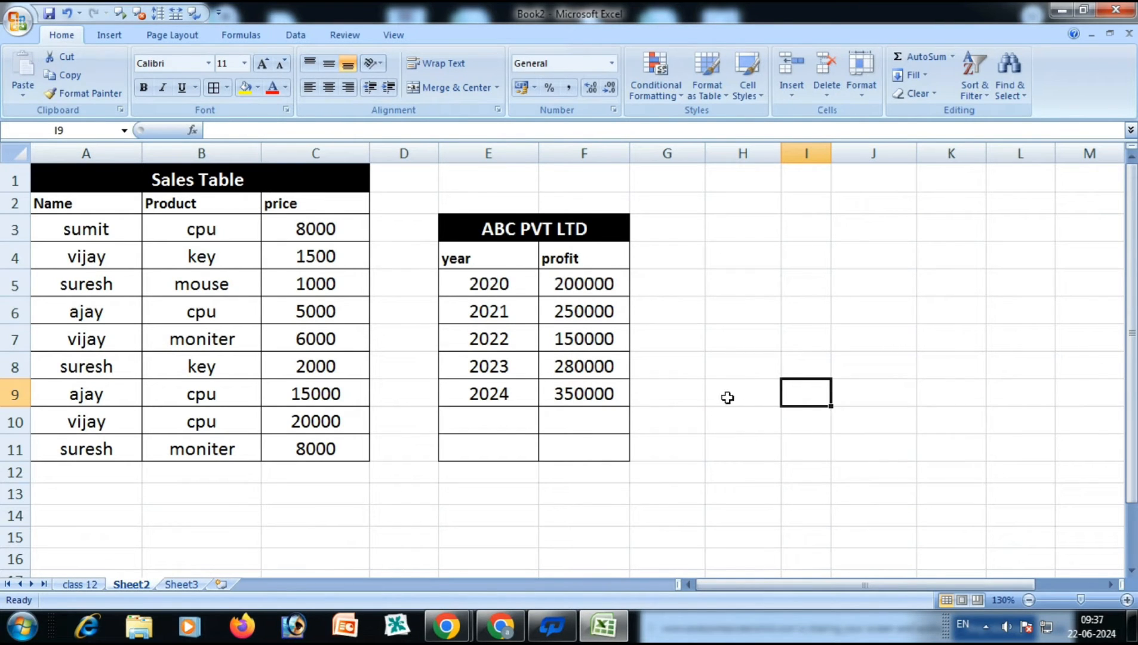
- Chart the E4:F9 year/profit data as a 2-D clustered column chart beside the table
{"action": "left_click_drag", "start_coordinate": [498, 257], "coordinate": [582, 391]}
{"action": "left_click", "coordinate": [762, 338]}
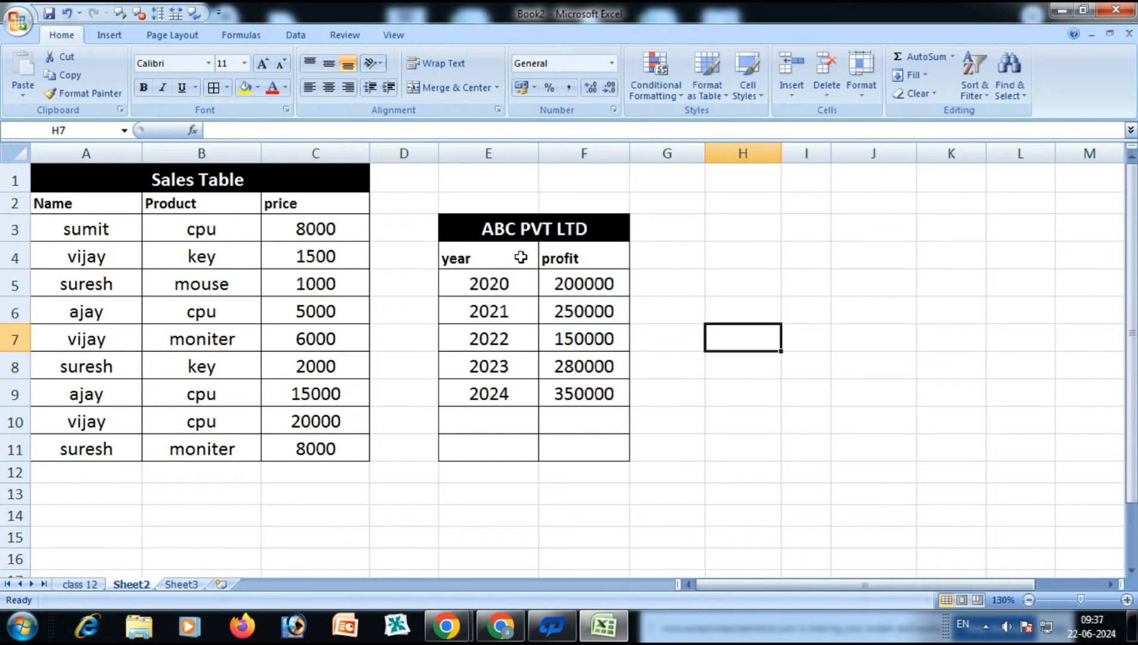
{"action": "left_click_drag", "start_coordinate": [496, 253], "coordinate": [622, 382]}
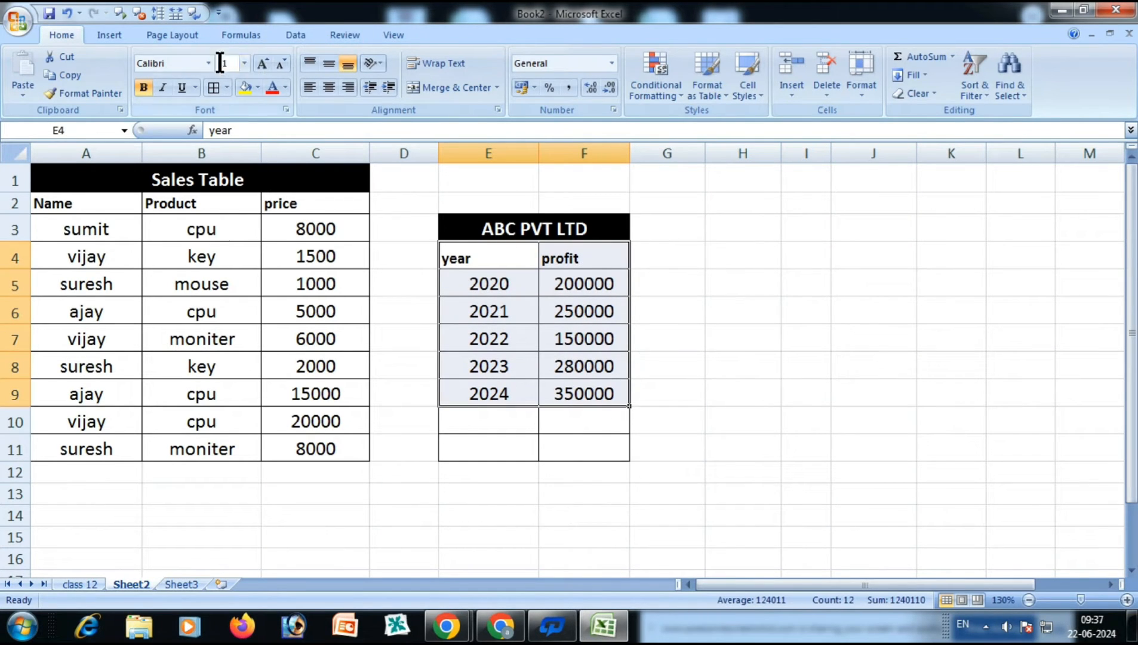
{"action": "left_click", "coordinate": [108, 35]}
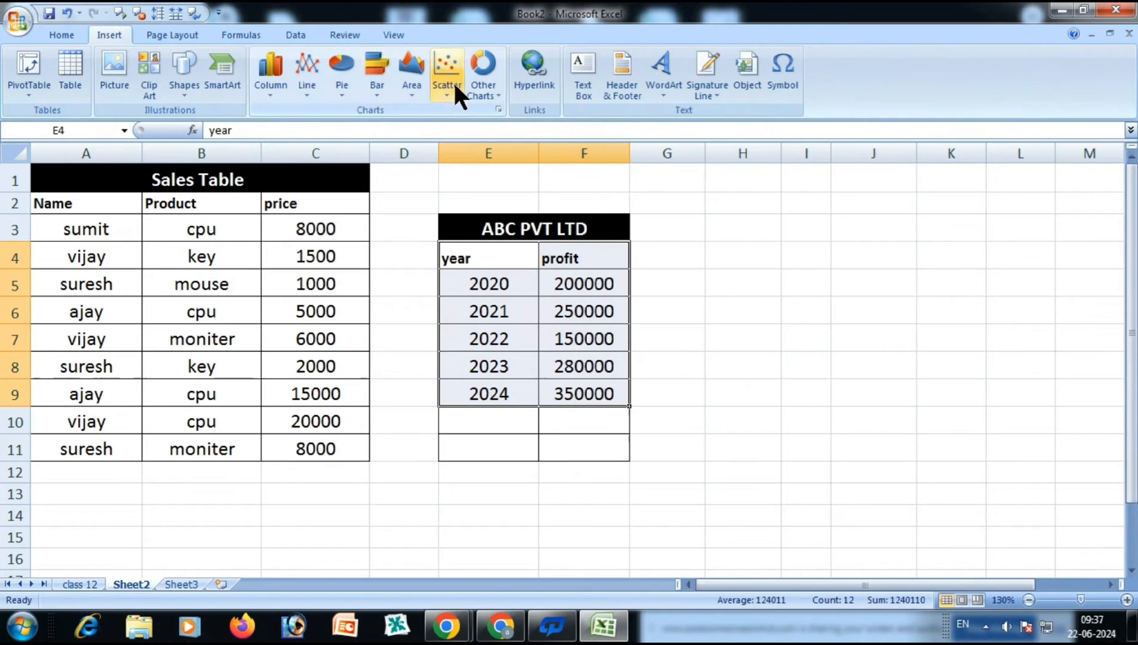
{"action": "left_click", "coordinate": [273, 87]}
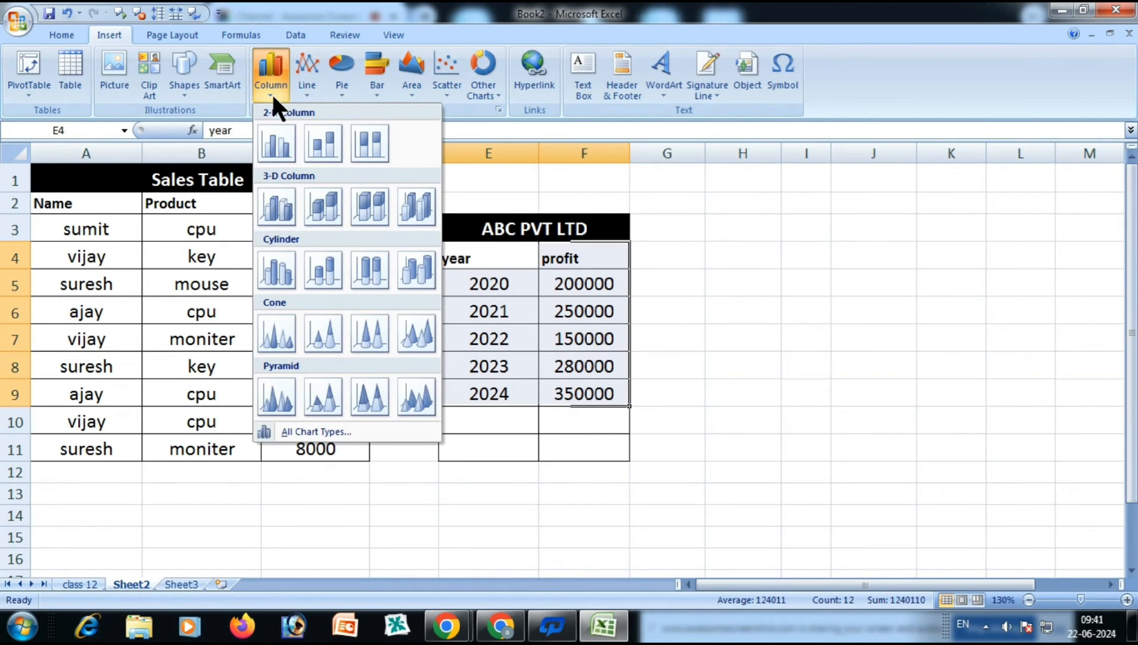
{"action": "left_click", "coordinate": [328, 143]}
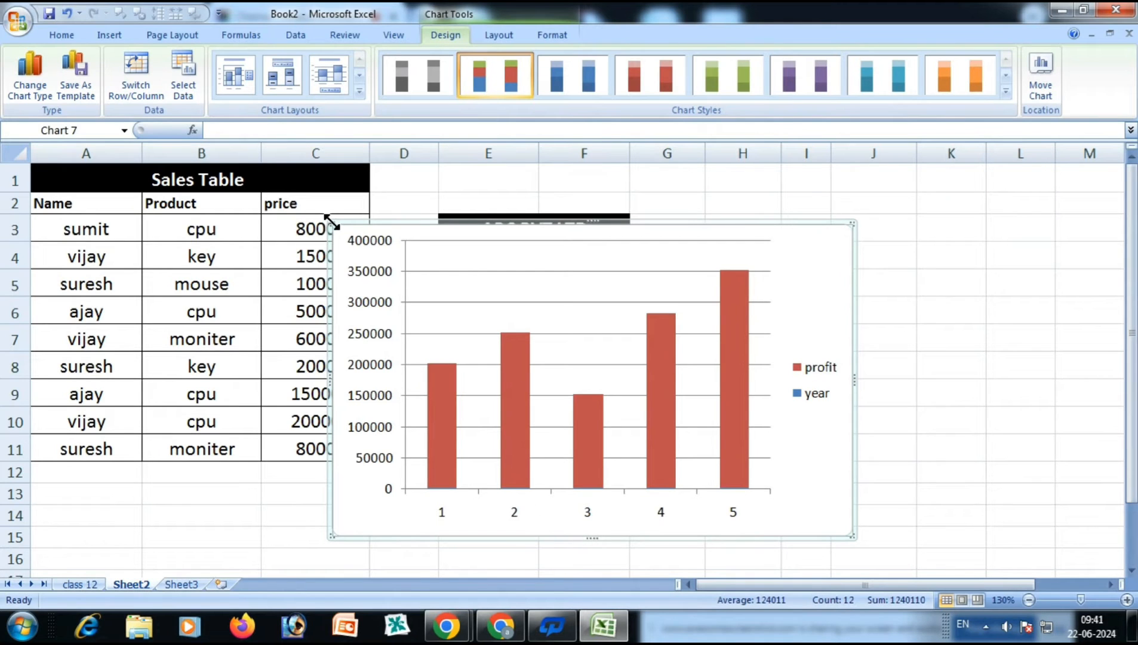
{"action": "left_click_drag", "start_coordinate": [336, 233], "coordinate": [598, 202]}
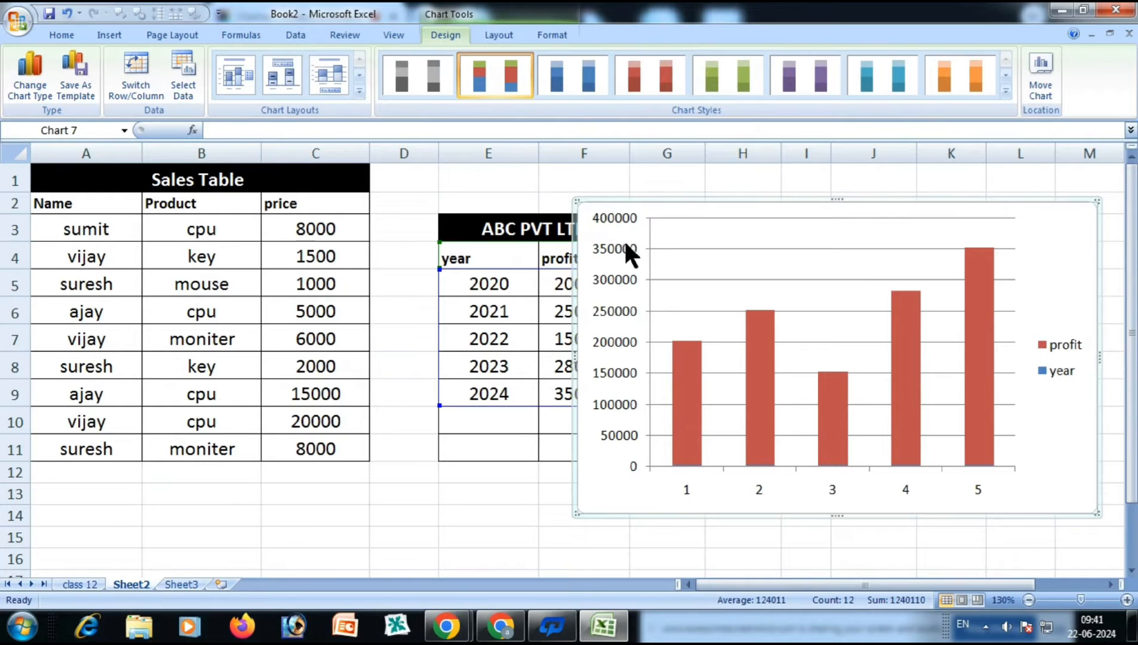
- Set the chart's axis labels to the years in E5:E9 and move it left
{"action": "right_click", "coordinate": [578, 204]}
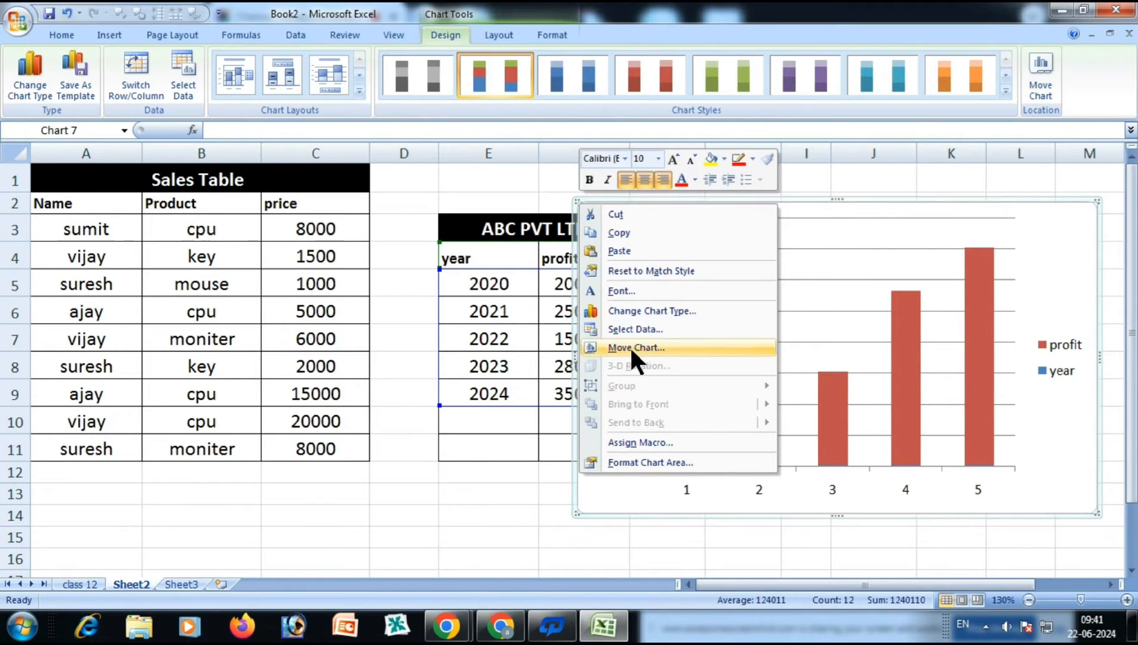
{"action": "left_click", "coordinate": [639, 330]}
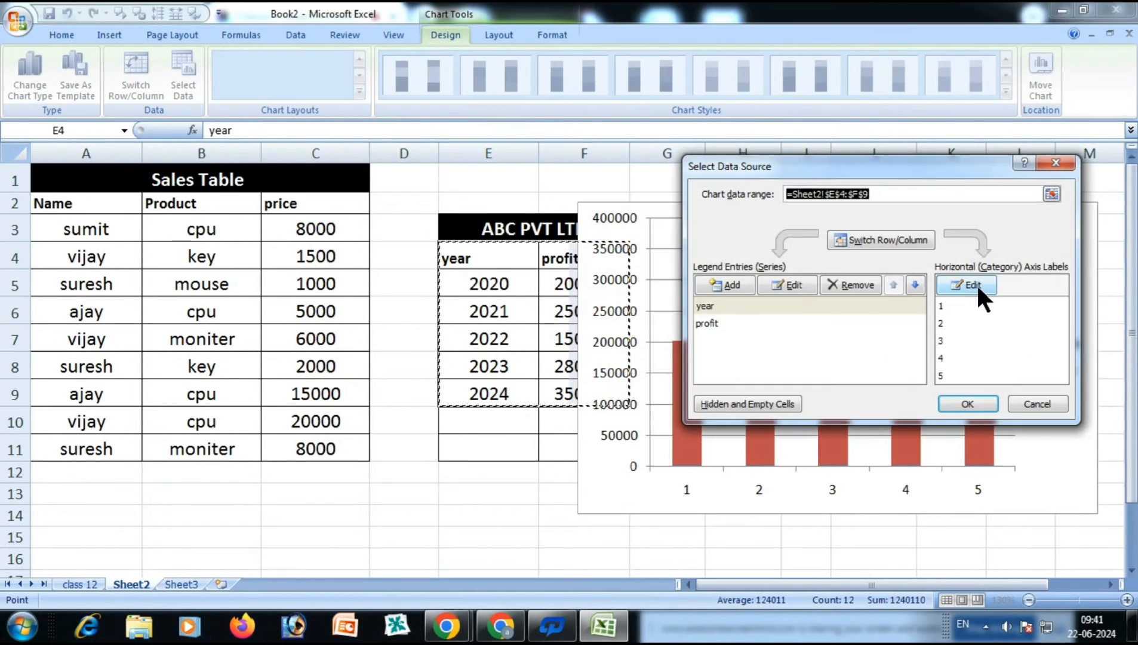
{"action": "left_click", "coordinate": [976, 284]}
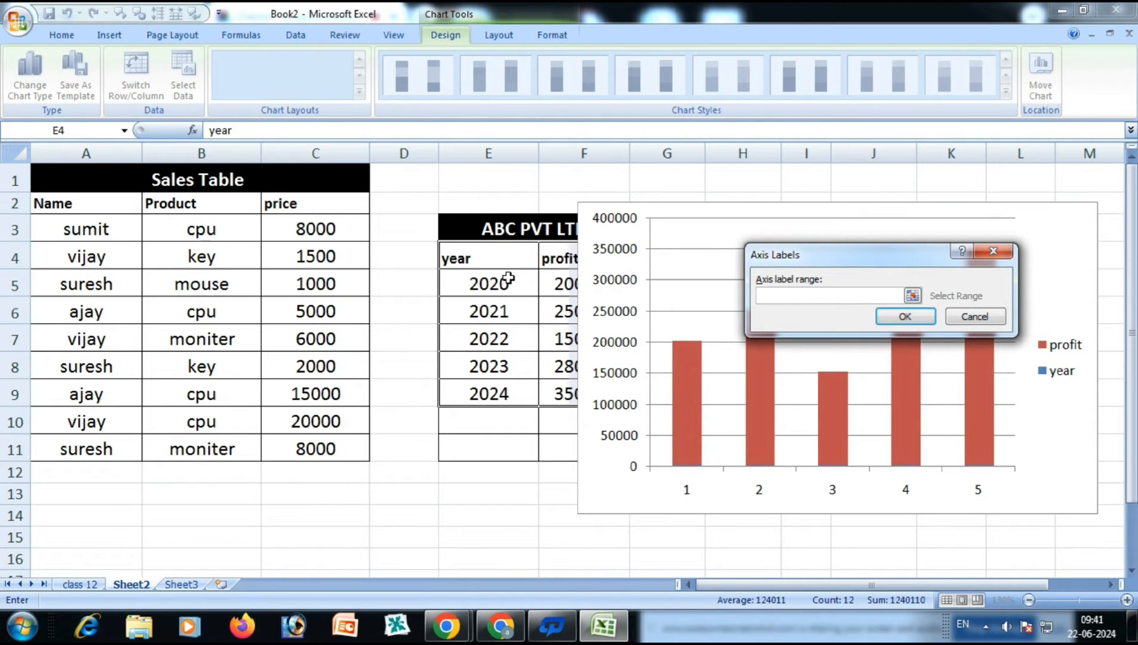
{"action": "left_click_drag", "start_coordinate": [508, 278], "coordinate": [496, 393]}
{"action": "left_click", "coordinate": [903, 316]}
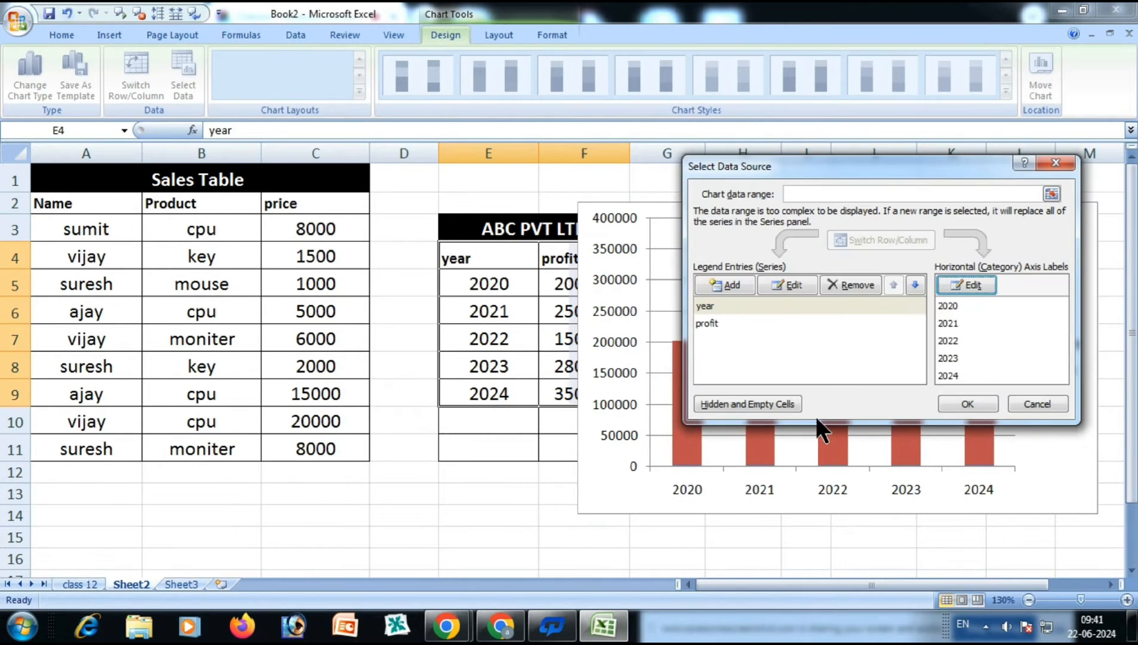
{"action": "left_click", "coordinate": [966, 404]}
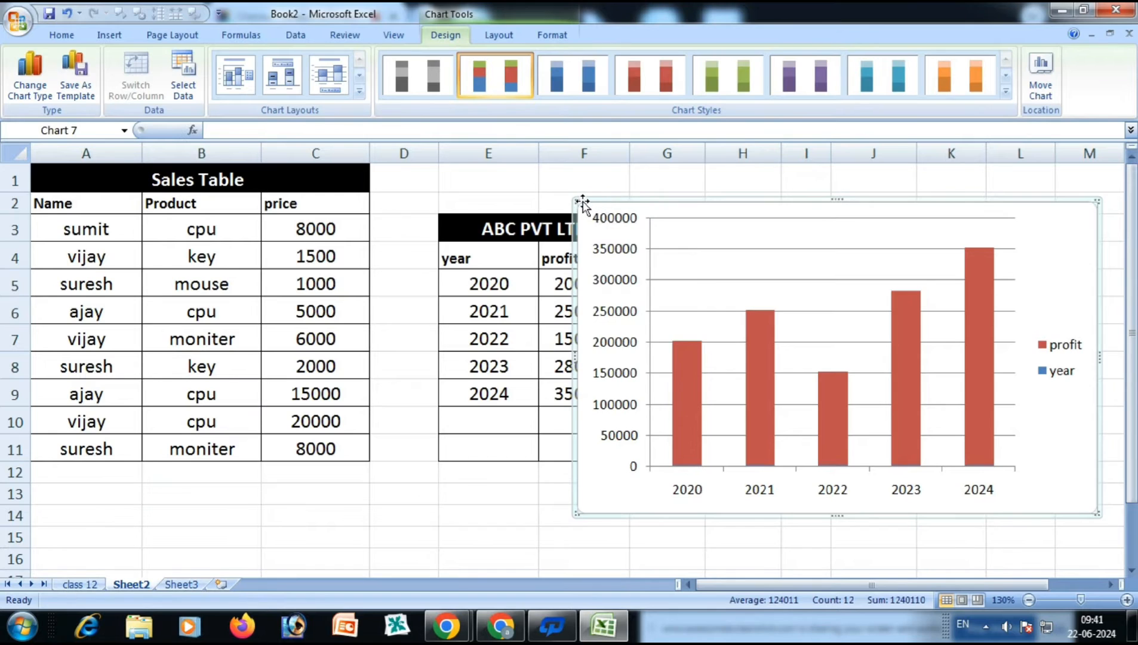
{"action": "left_click_drag", "start_coordinate": [581, 203], "coordinate": [303, 181]}
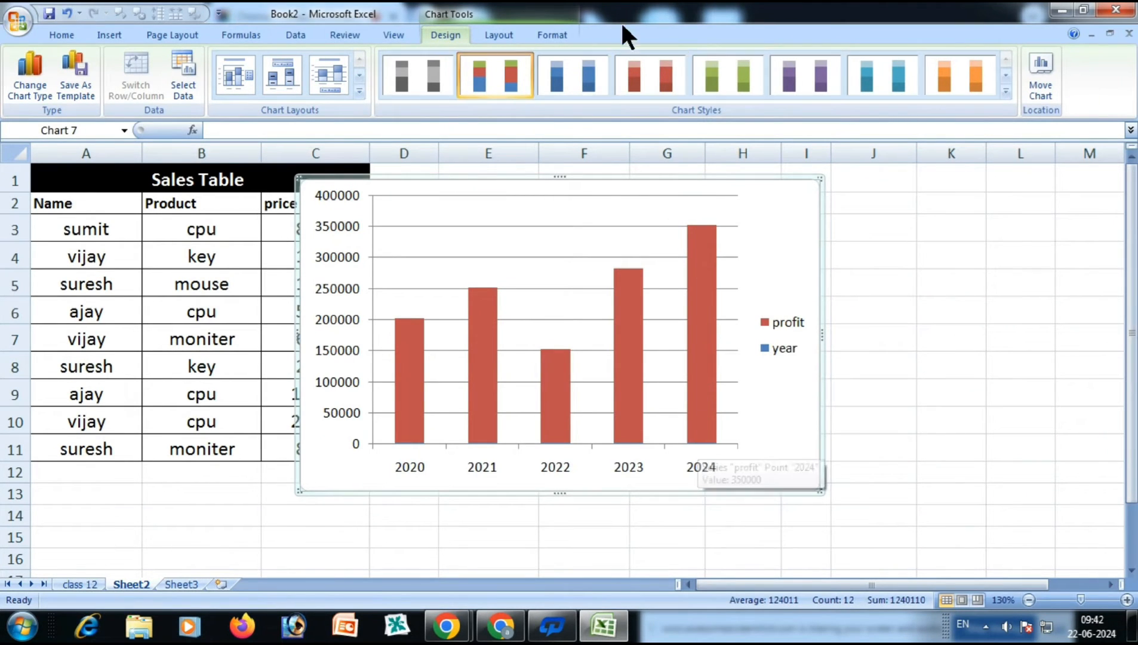
- Try several chart colour styles, settle on blue, then delete the chart
{"action": "left_click", "coordinate": [560, 82]}
{"action": "left_click", "coordinate": [692, 73]}
{"action": "left_click", "coordinate": [779, 79]}
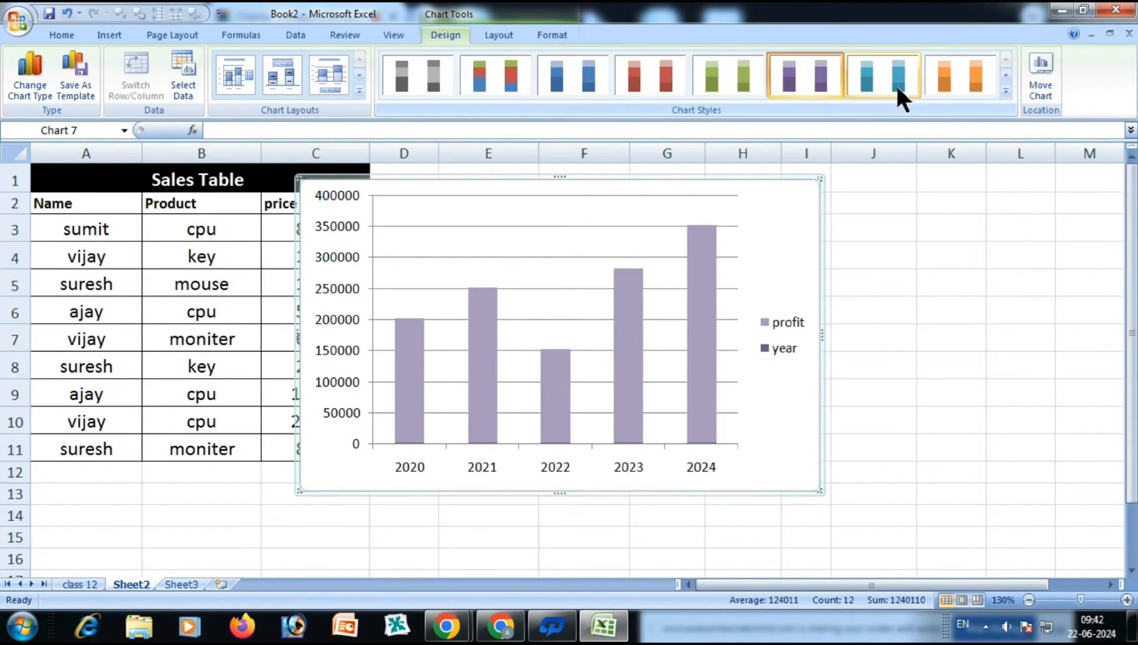
{"action": "left_click", "coordinate": [896, 84]}
{"action": "left_click", "coordinate": [941, 83]}
{"action": "left_click", "coordinate": [572, 81]}
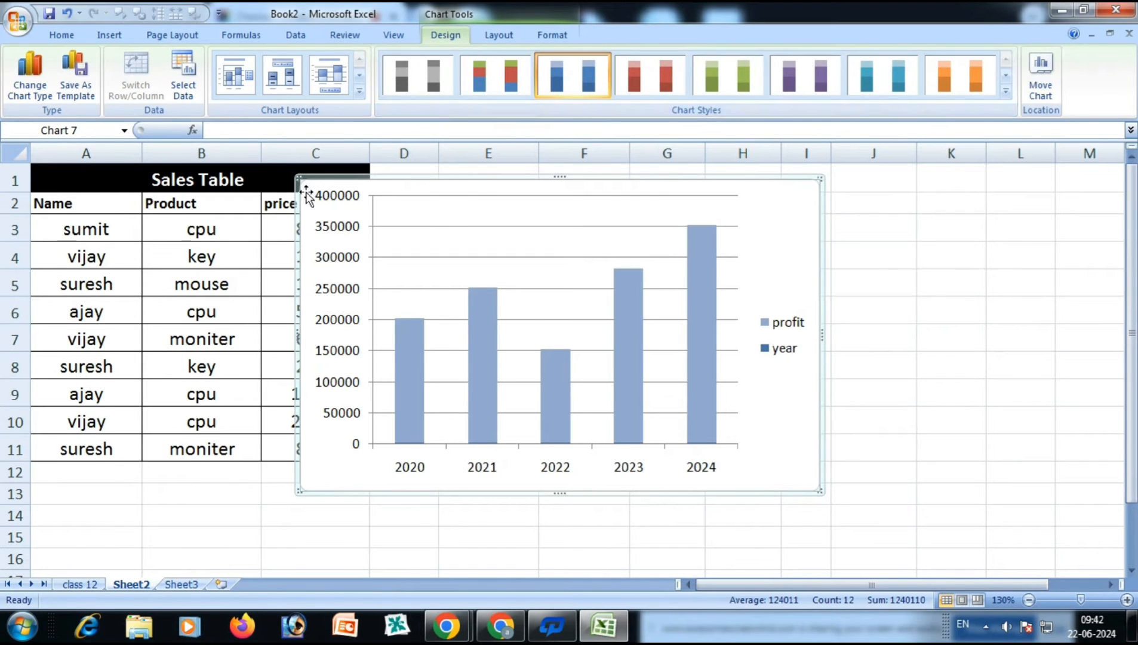
{"action": "key", "text": "Delete"}
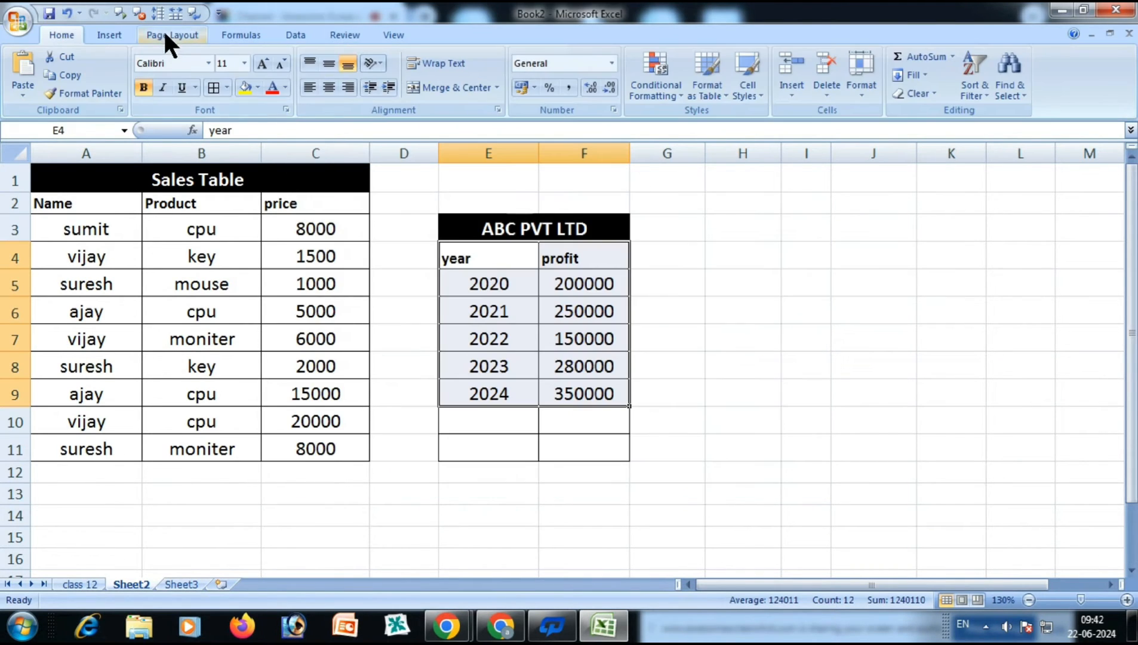
- Insert a trial 2-D line chart of the profit data, then cut it from the sheet
{"action": "left_click", "coordinate": [110, 34]}
{"action": "left_click", "coordinate": [309, 88]}
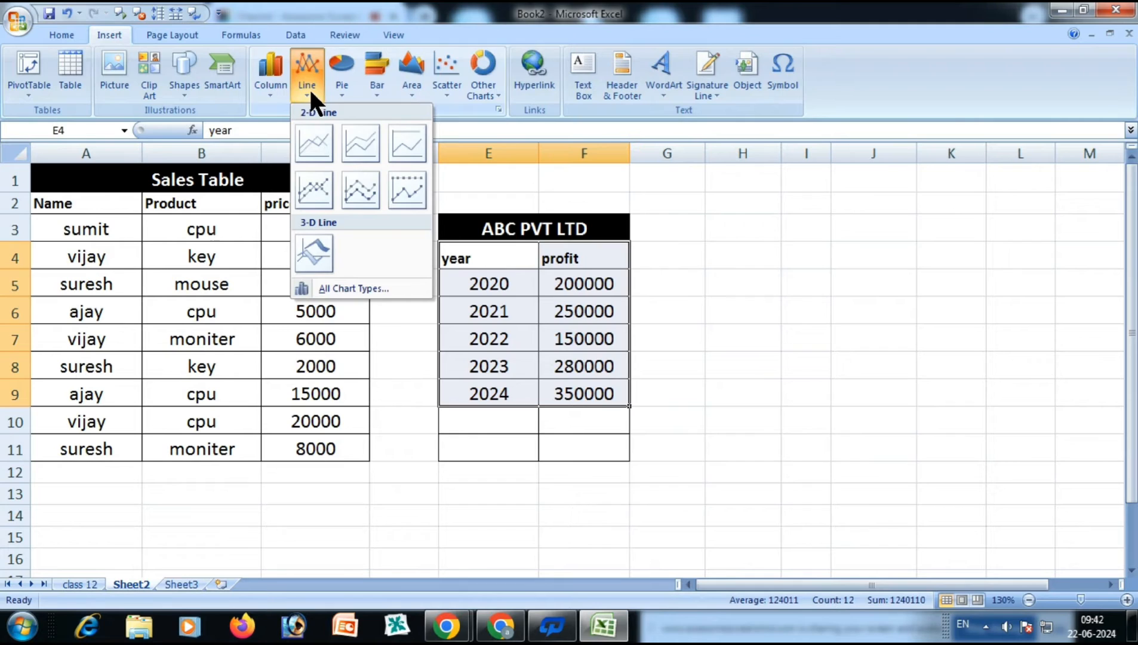
{"action": "left_click", "coordinate": [352, 143]}
{"action": "mouse_move", "coordinate": [504, 342]}
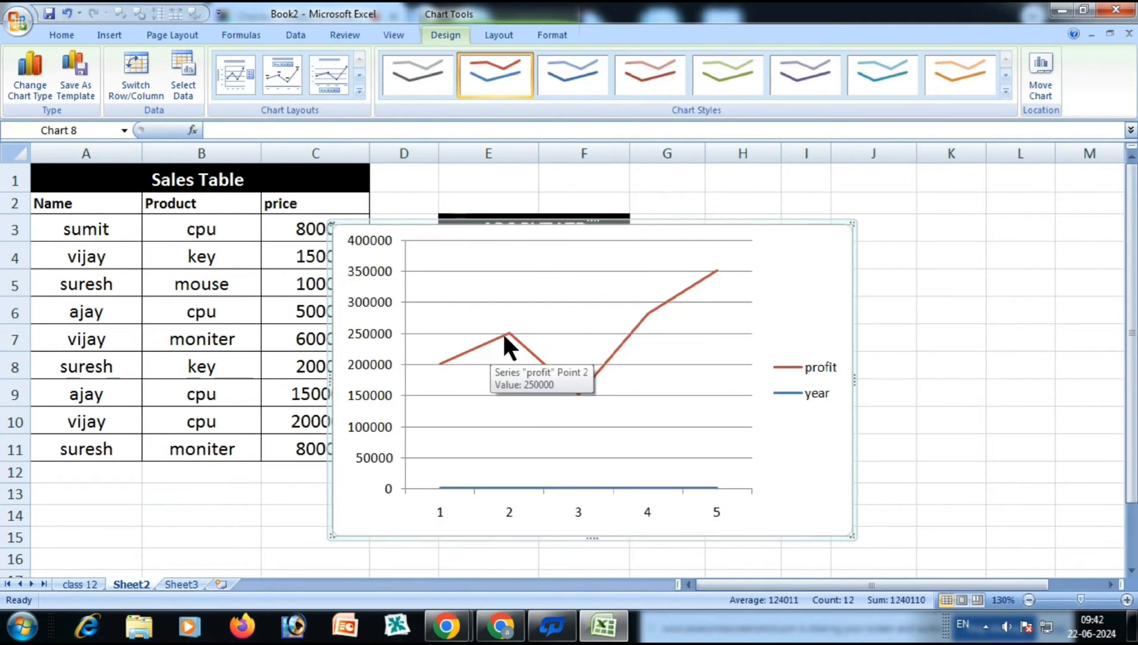
{"action": "mouse_move", "coordinate": [582, 395]}
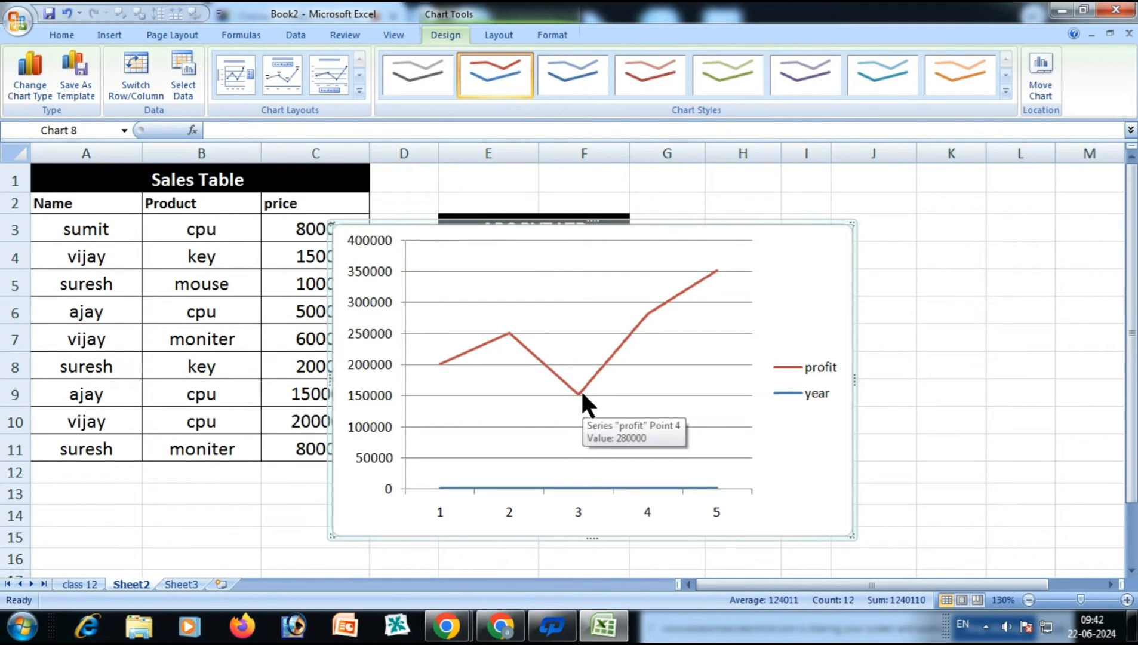
{"action": "right_click", "coordinate": [327, 222]}
{"action": "left_click", "coordinate": [364, 231]}
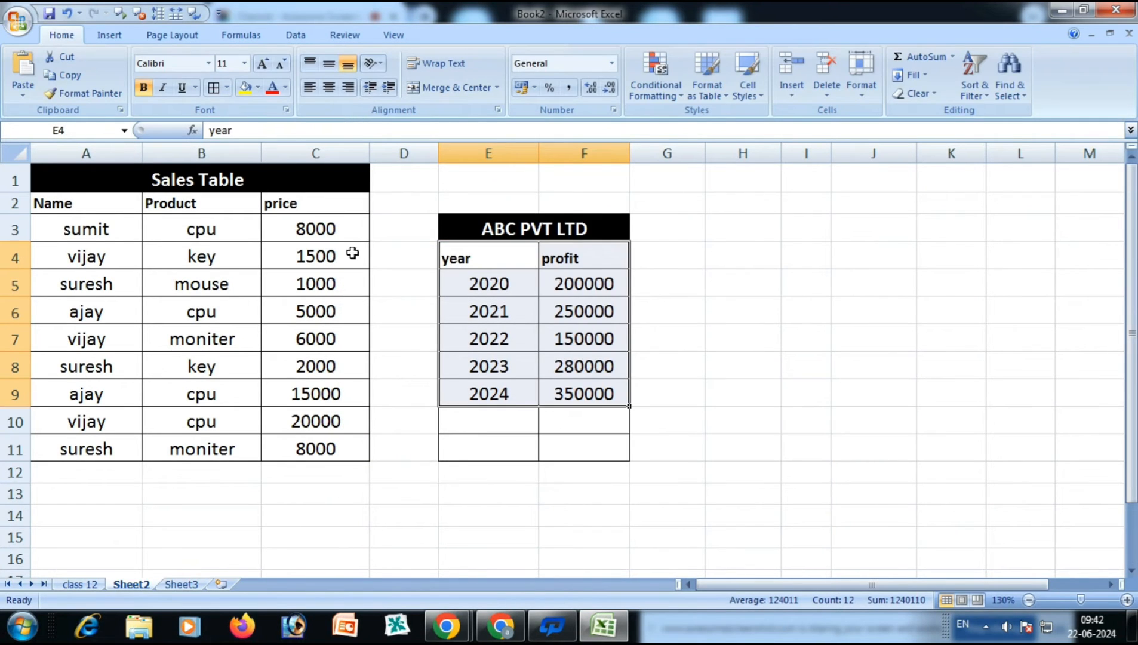
{"action": "key", "text": "alt+n"}
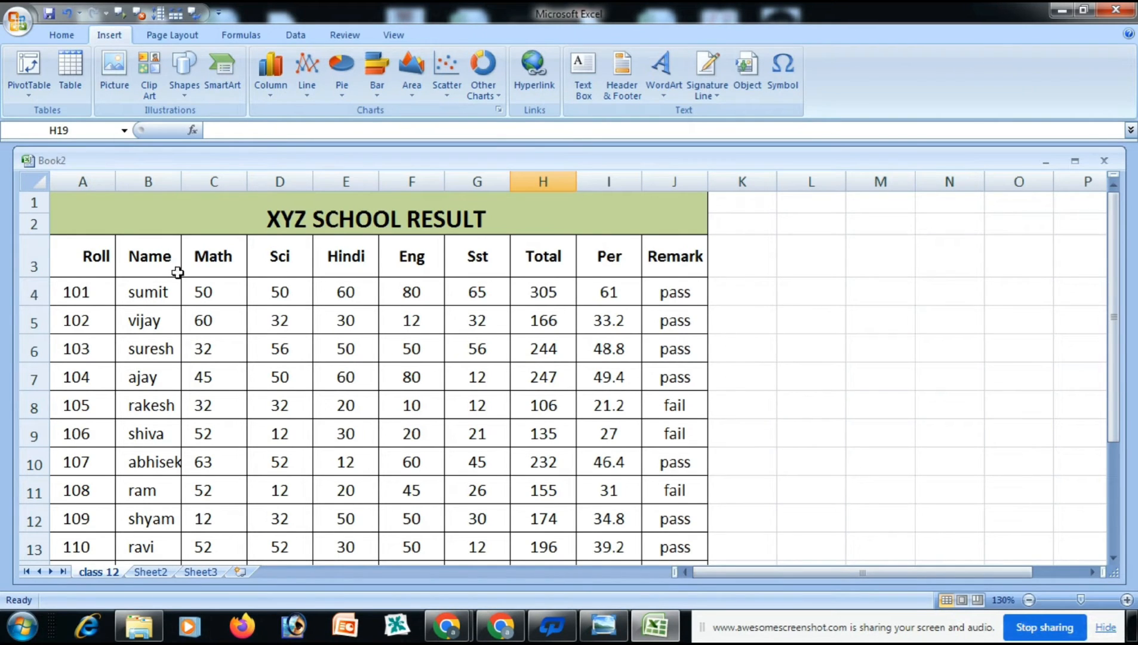
- Enter 'open document' in K4 and widen column K to fit it
{"action": "left_click", "coordinate": [773, 292]}
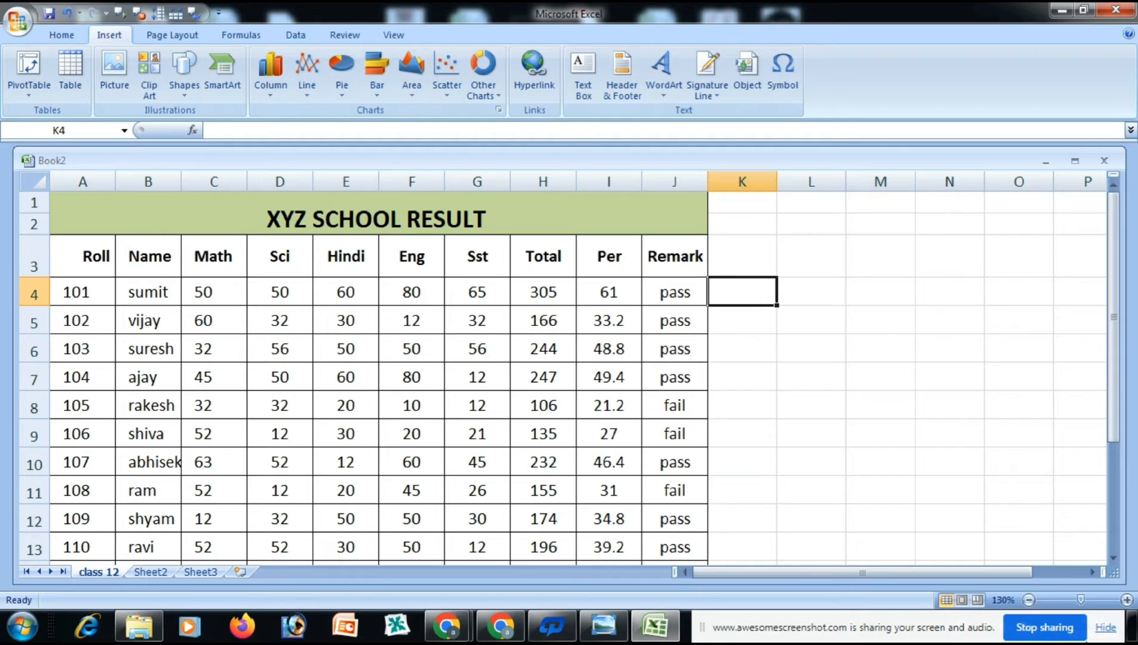
{"action": "type", "text": "open document"}
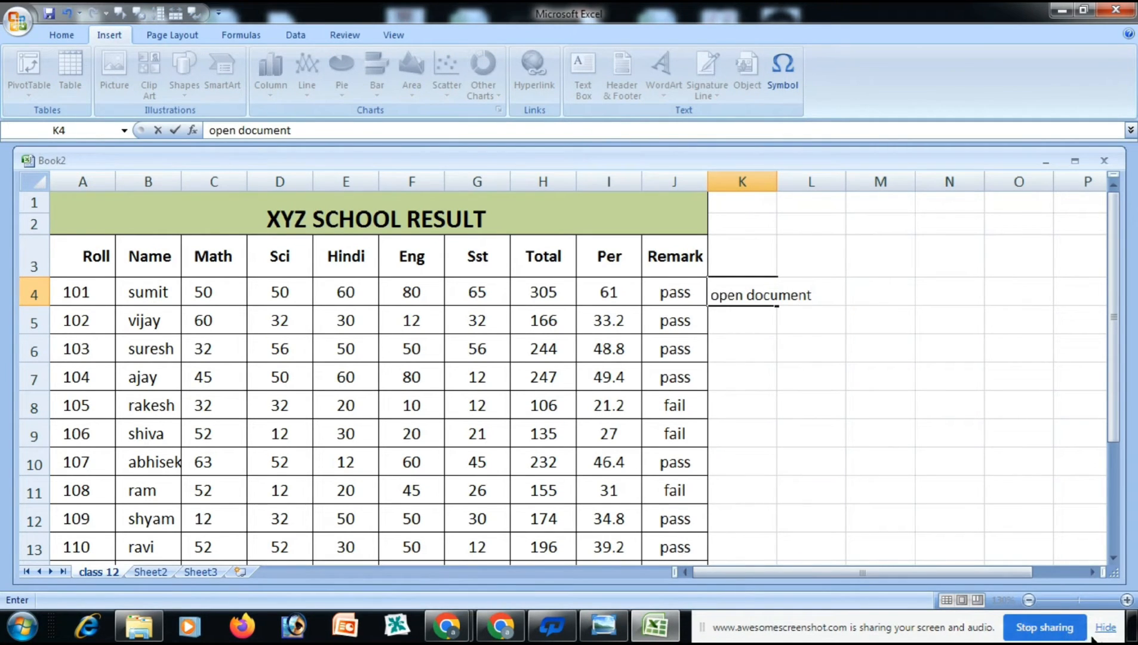
{"action": "left_click_drag", "start_coordinate": [777, 176], "coordinate": [826, 175]}
{"action": "left_click", "coordinate": [902, 376]}
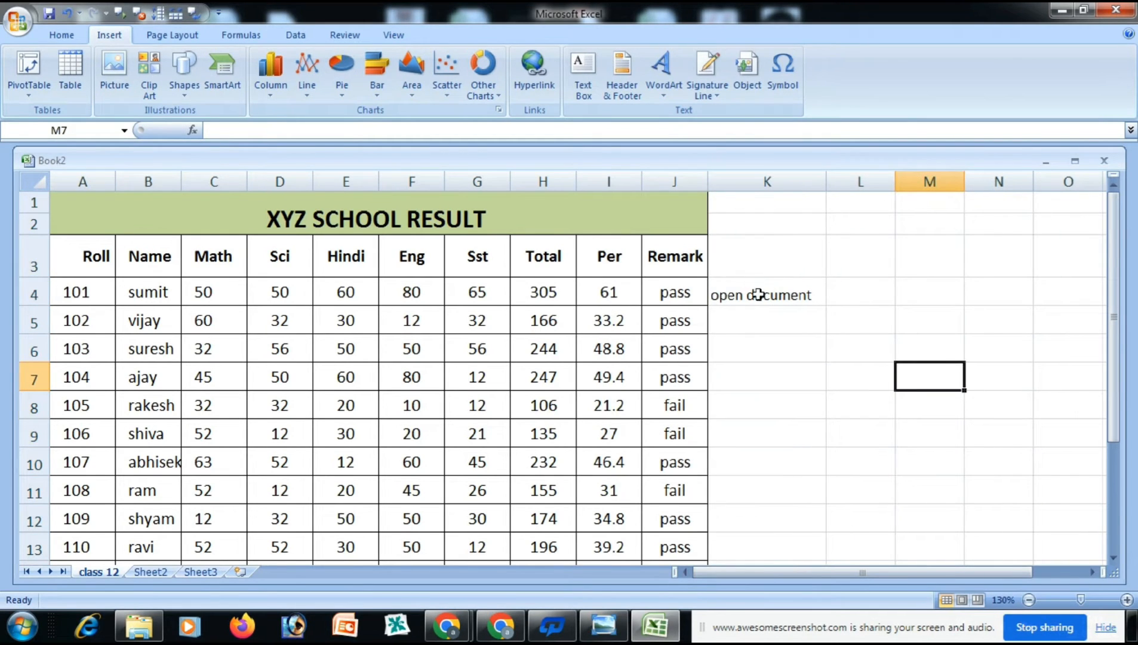
- View the 'On the Insert tab' Word document from the desktop, then return to K4
{"action": "key", "text": "super+d"}
{"action": "double_click", "coordinate": [780, 117]}
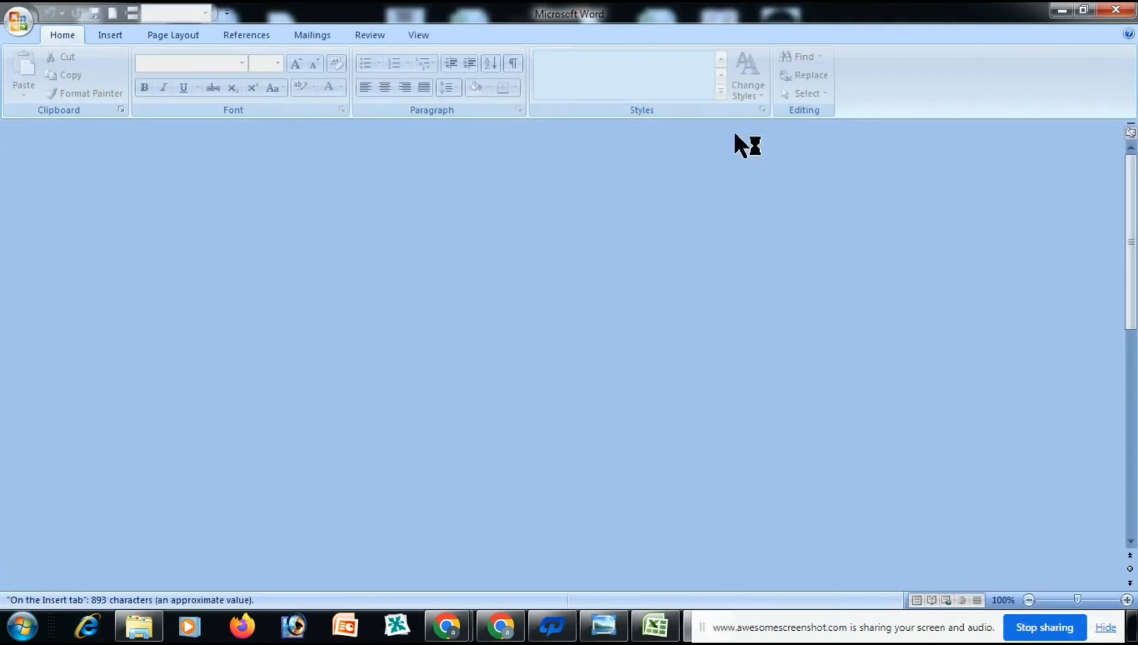
{"action": "scroll", "coordinate": [587, 335], "scroll_direction": "down", "scroll_amount": 4}
{"action": "scroll", "coordinate": [589, 336], "scroll_direction": "up", "scroll_amount": 4}
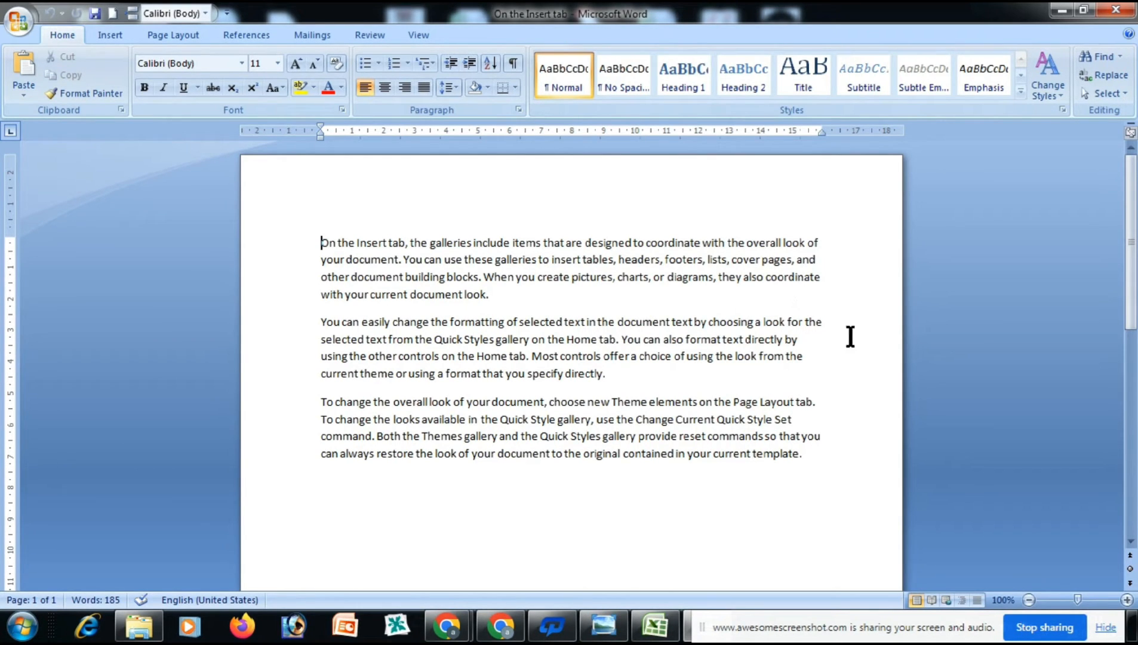
{"action": "left_click", "coordinate": [1066, 13]}
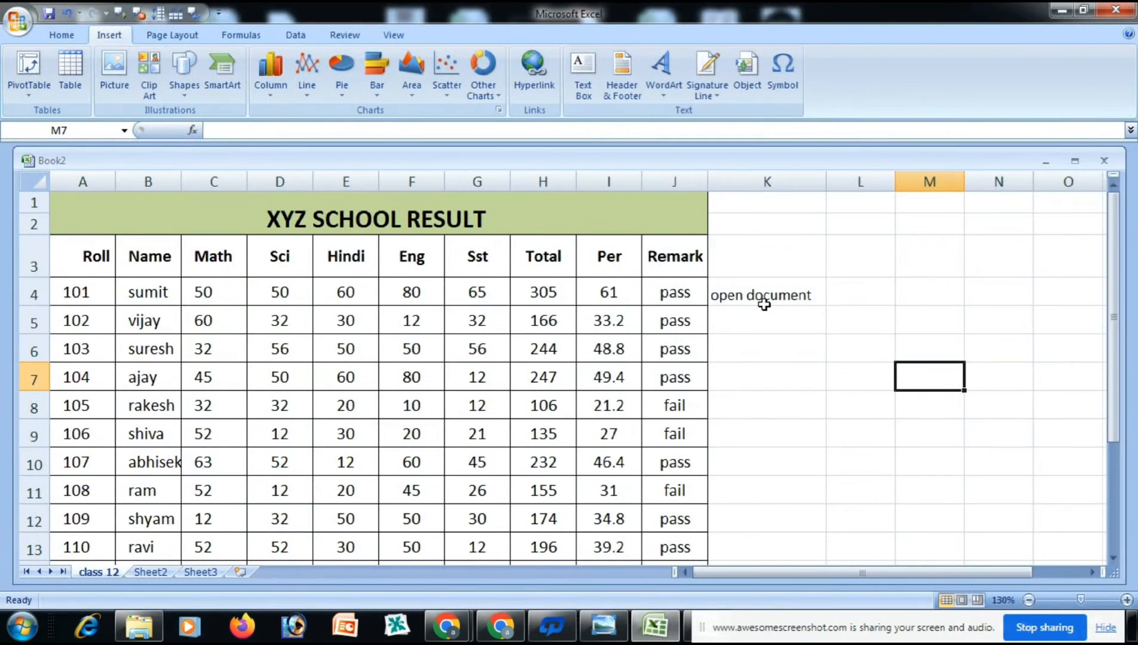
{"action": "left_click", "coordinate": [764, 297]}
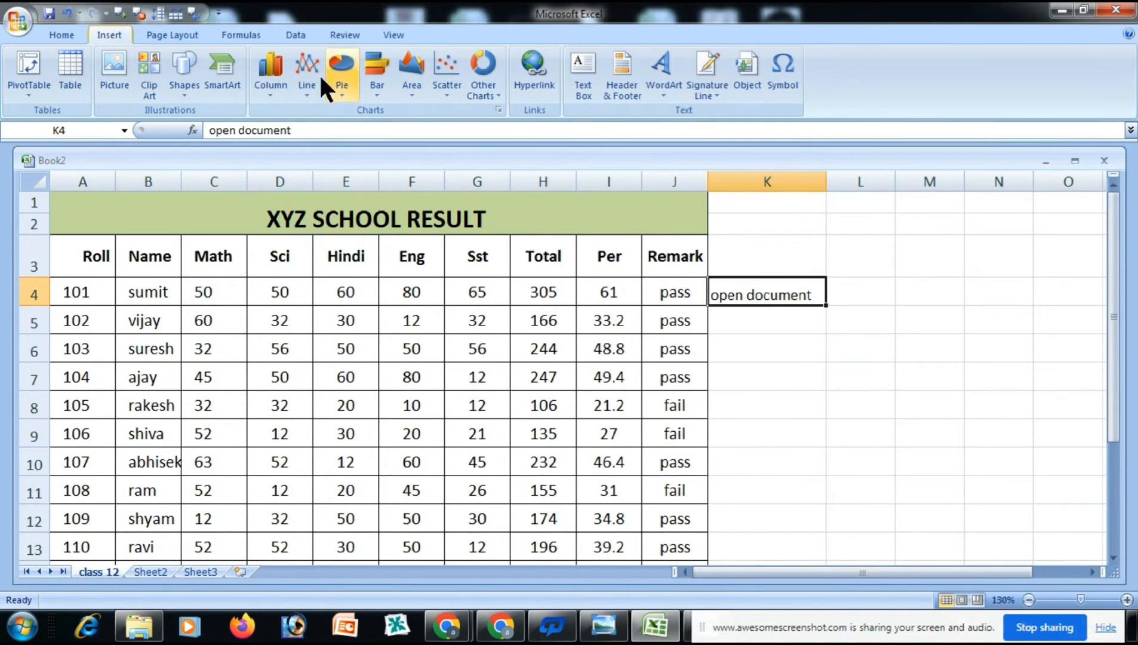
- Link K4 to the Desktop's 'On the Insert tab' document and widen column K
{"action": "left_click", "coordinate": [541, 88]}
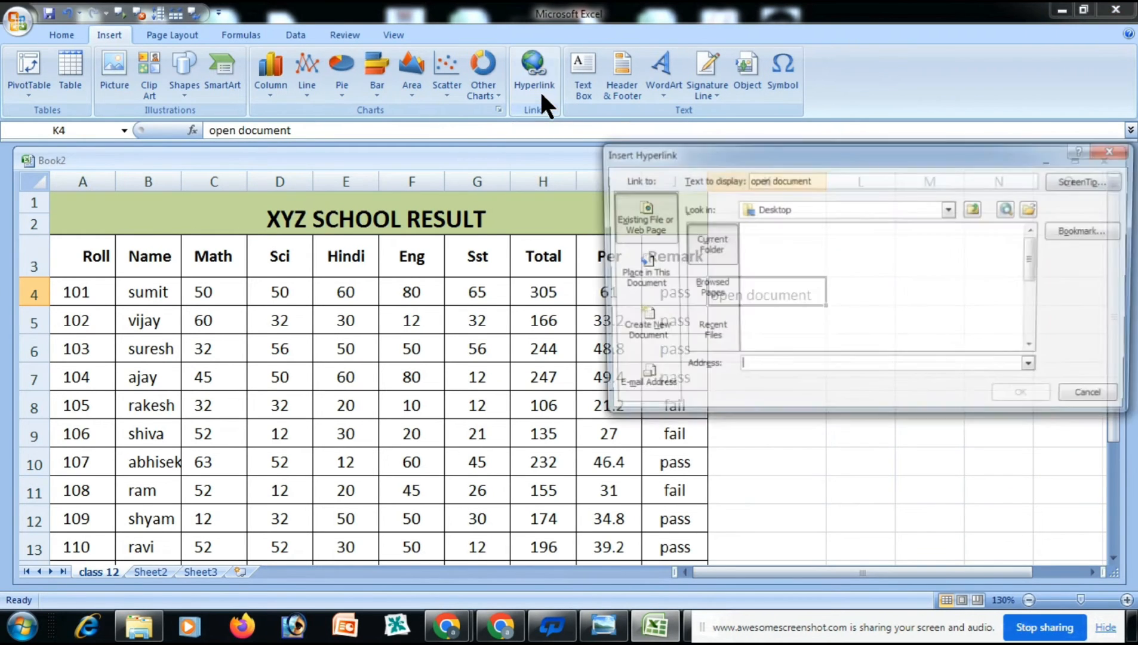
{"action": "left_click_drag", "start_coordinate": [804, 155], "coordinate": [562, 136]}
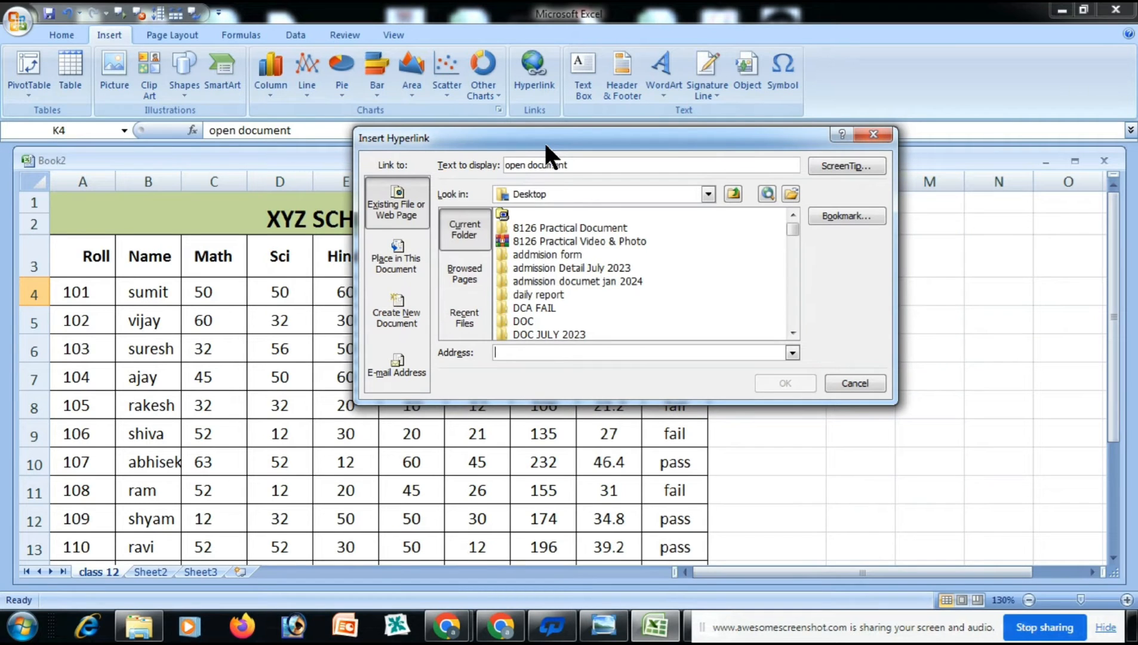
{"action": "left_click", "coordinate": [708, 194]}
{"action": "left_click", "coordinate": [570, 277]}
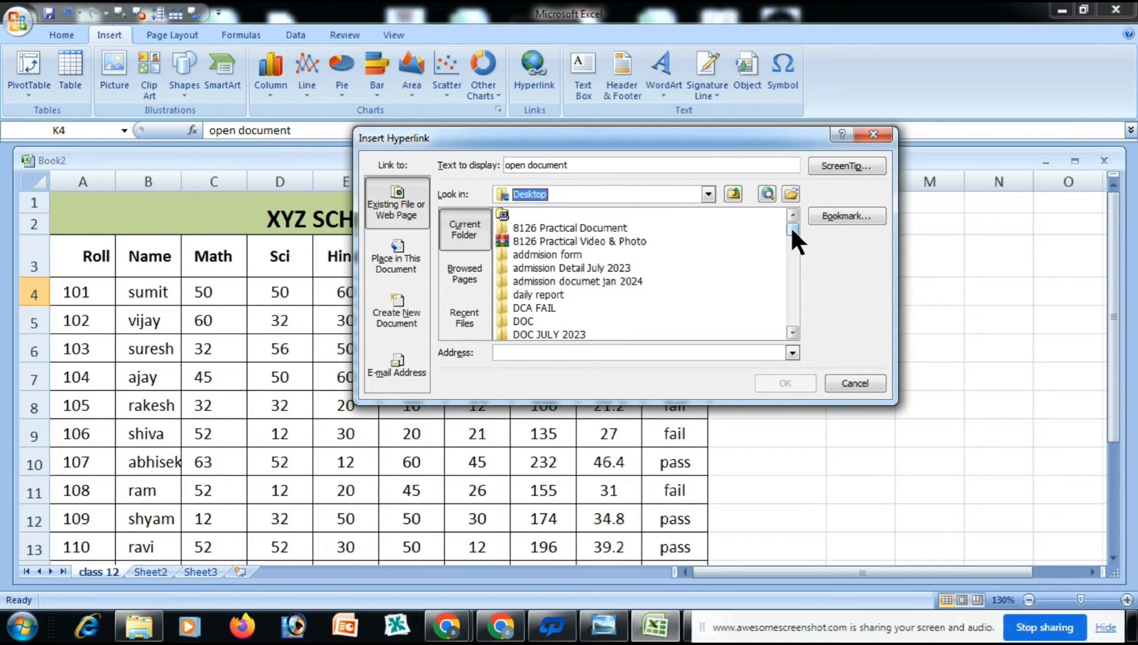
{"action": "left_click_drag", "start_coordinate": [793, 230], "coordinate": [799, 307]}
{"action": "left_click", "coordinate": [578, 281]}
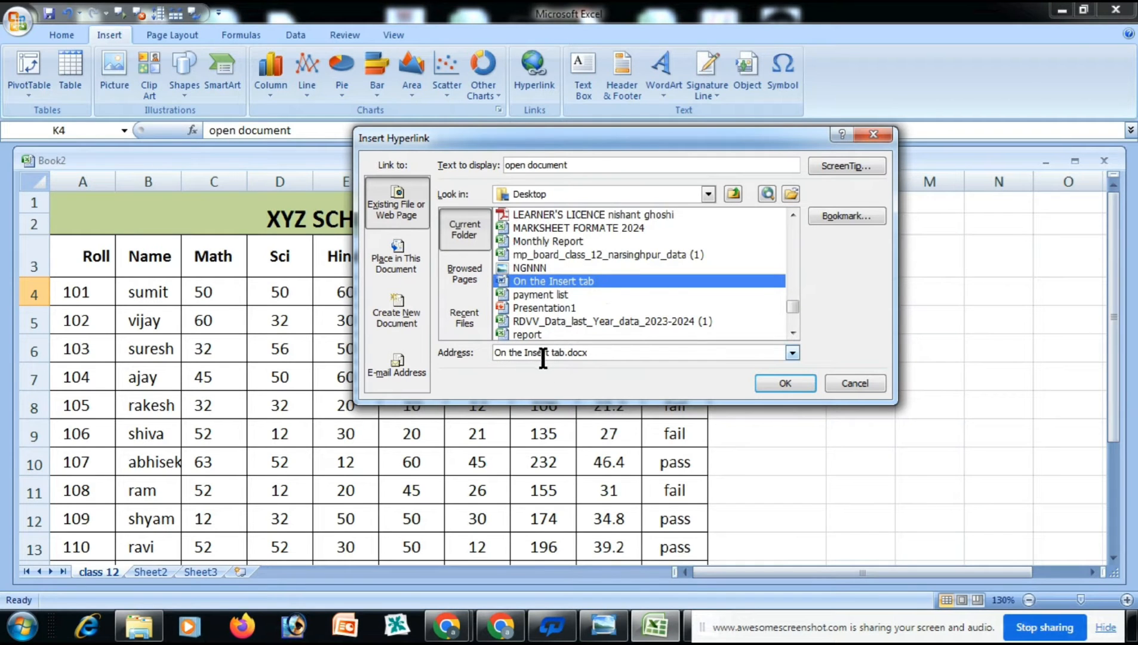
{"action": "left_click", "coordinate": [777, 383]}
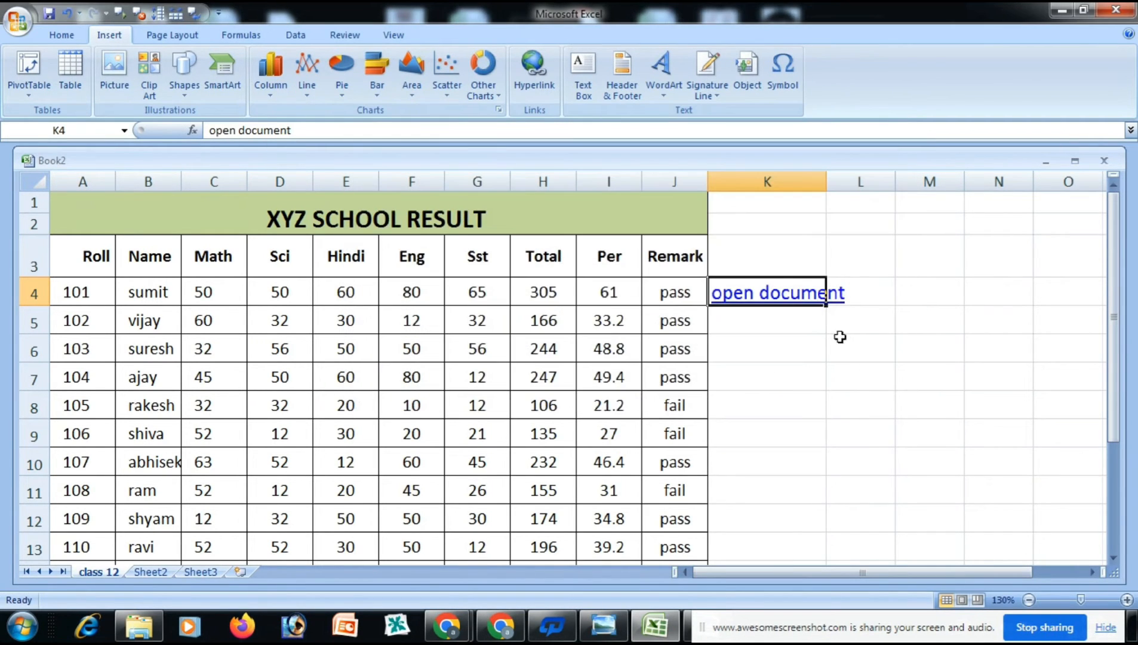
{"action": "left_click_drag", "start_coordinate": [831, 181], "coordinate": [853, 178]}
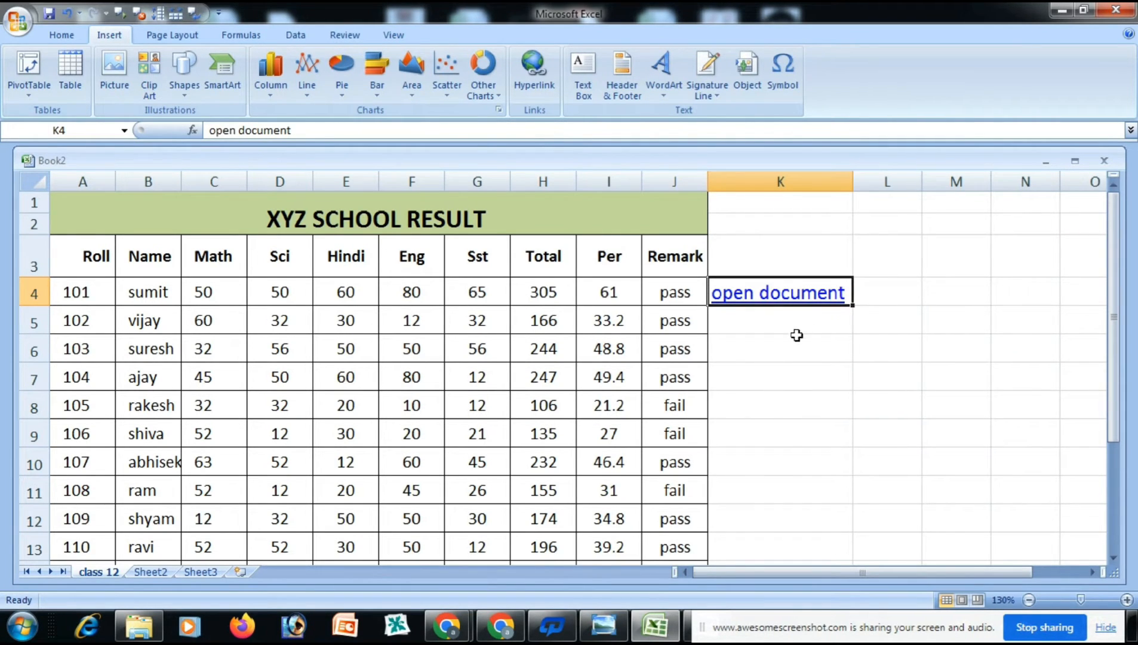
- Follow K4's 'open document' link twice to confirm the Word file opens, then select K6
{"action": "left_click", "coordinate": [792, 297]}
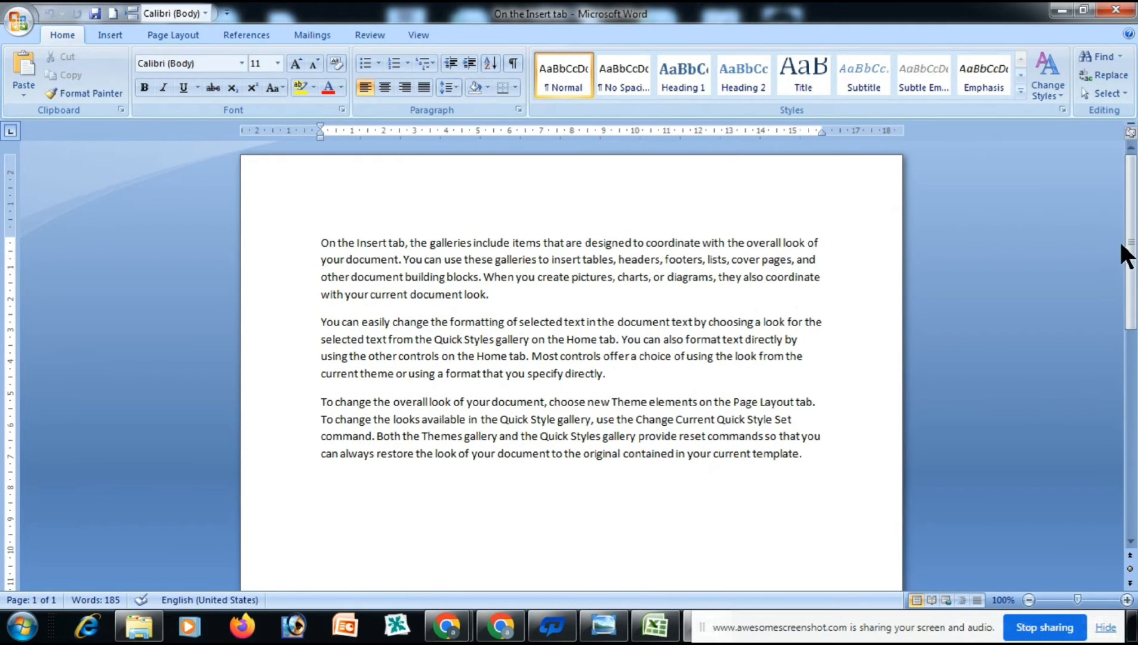
{"action": "left_click", "coordinate": [1061, 12]}
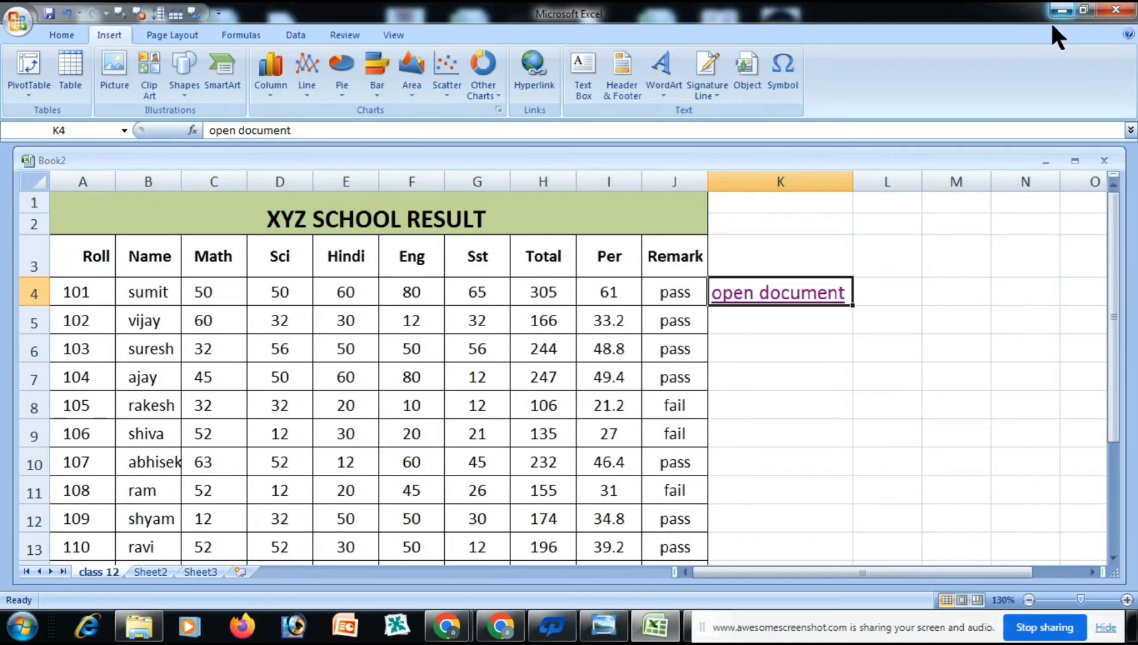
{"action": "left_click", "coordinate": [806, 303]}
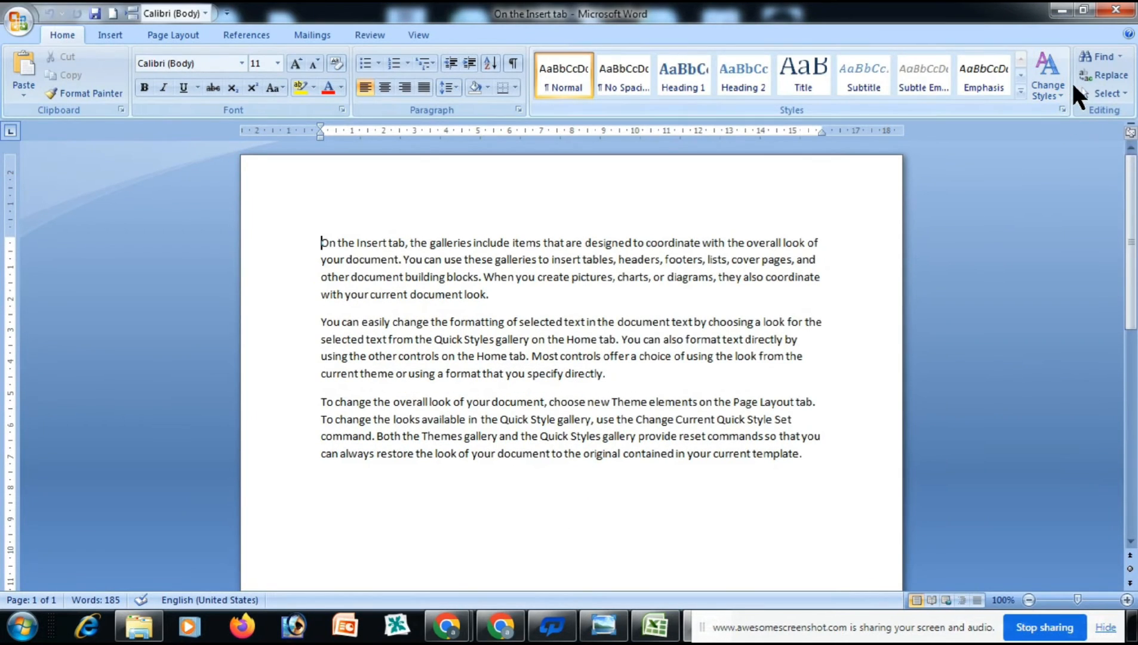
{"action": "left_click", "coordinate": [1062, 10]}
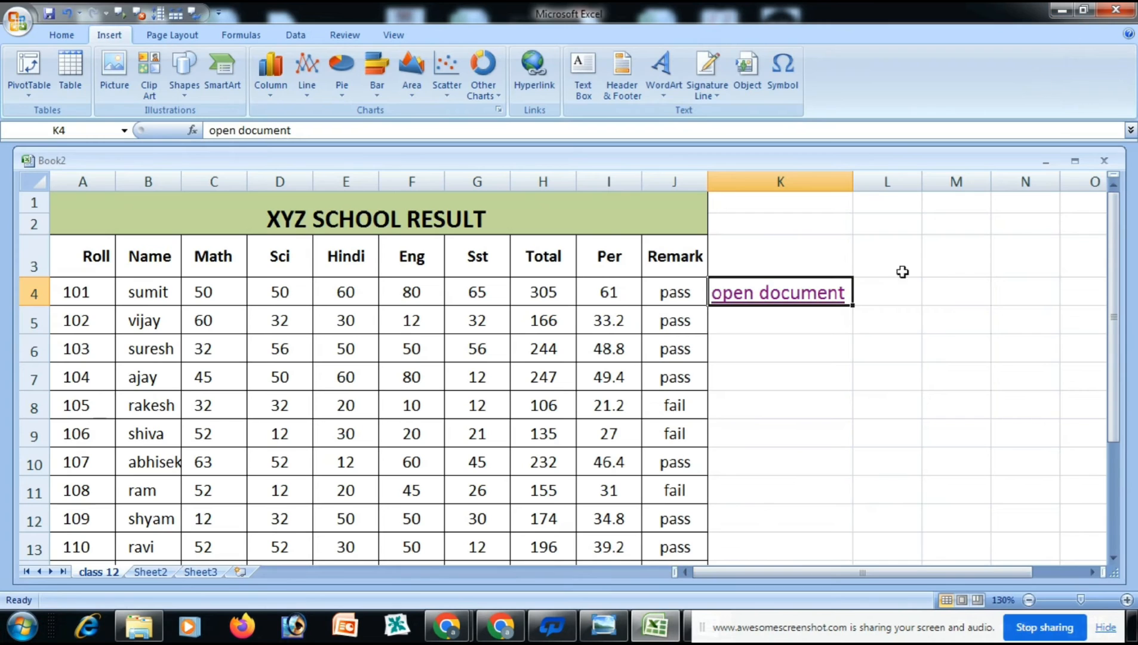
{"action": "left_click", "coordinate": [753, 345]}
{"action": "left_click", "coordinate": [864, 295]}
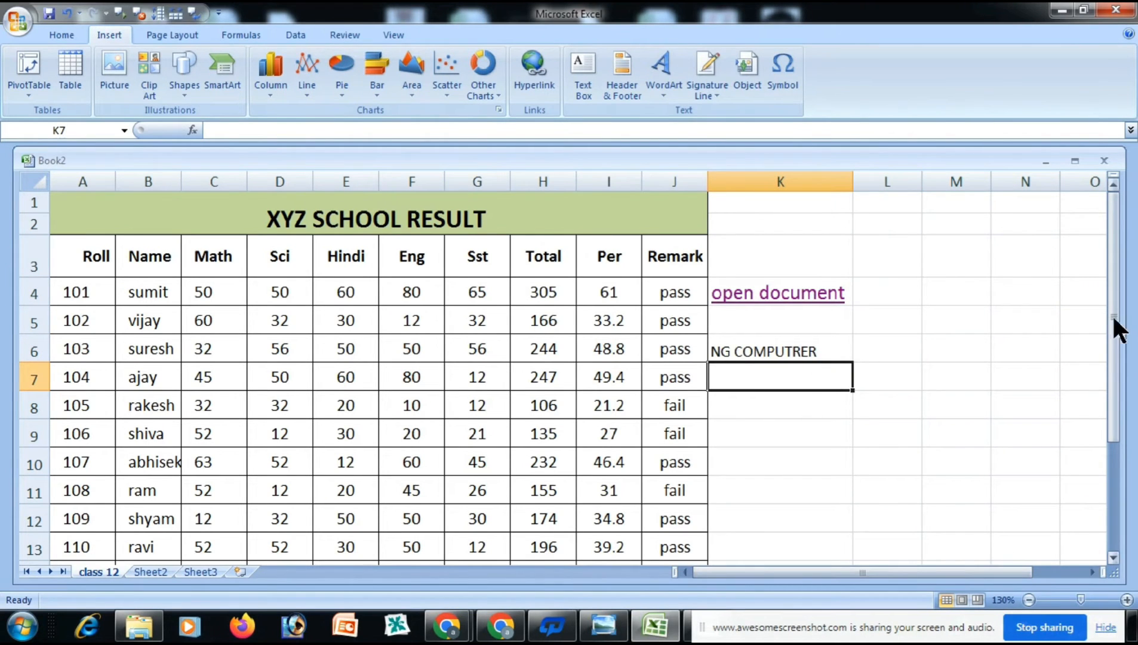
{"action": "left_click", "coordinate": [1062, 11]}
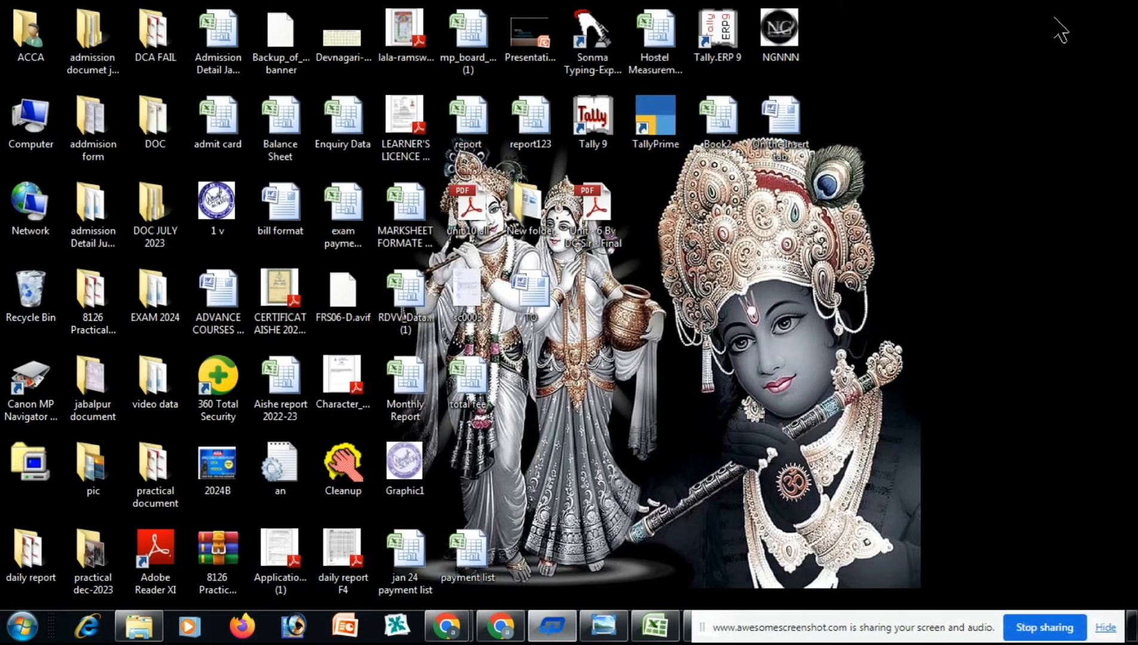
{"action": "double_click", "coordinate": [782, 31]}
{"action": "left_click", "coordinate": [775, 101]}
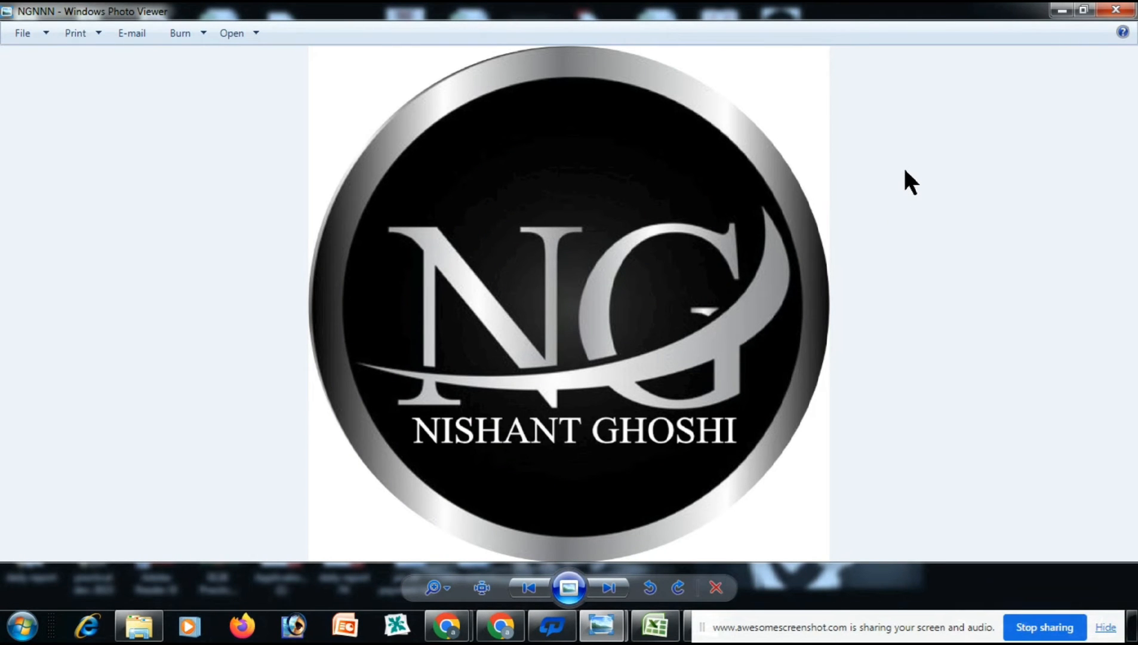
{"action": "left_click", "coordinate": [1062, 11]}
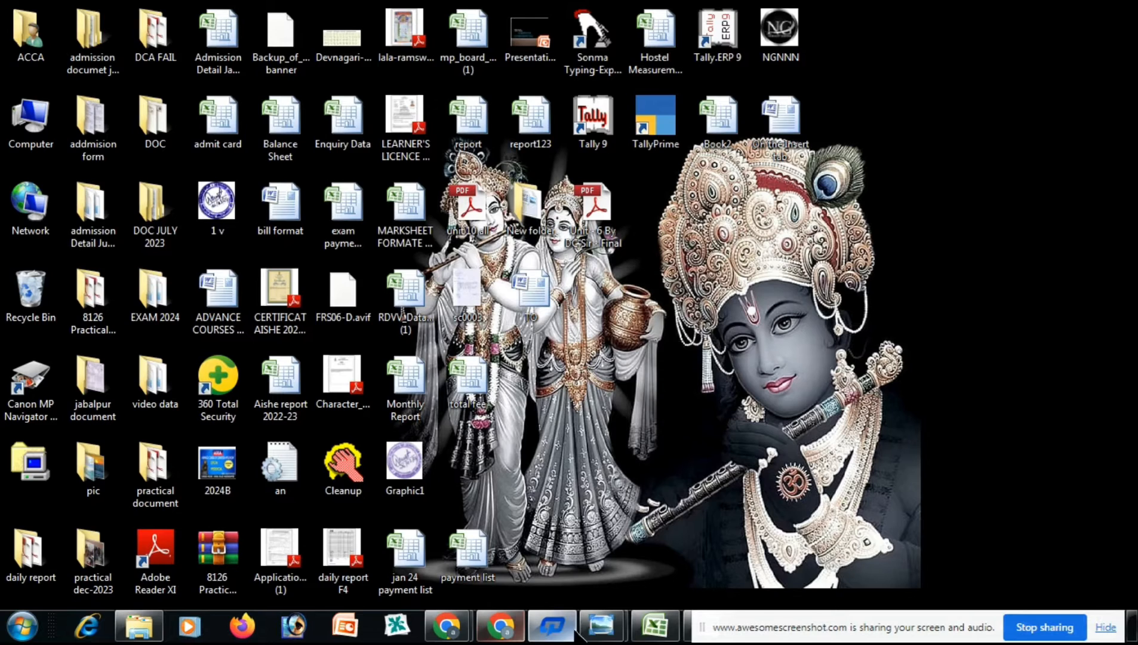
{"action": "left_click", "coordinate": [656, 626]}
{"action": "left_click", "coordinate": [791, 351]}
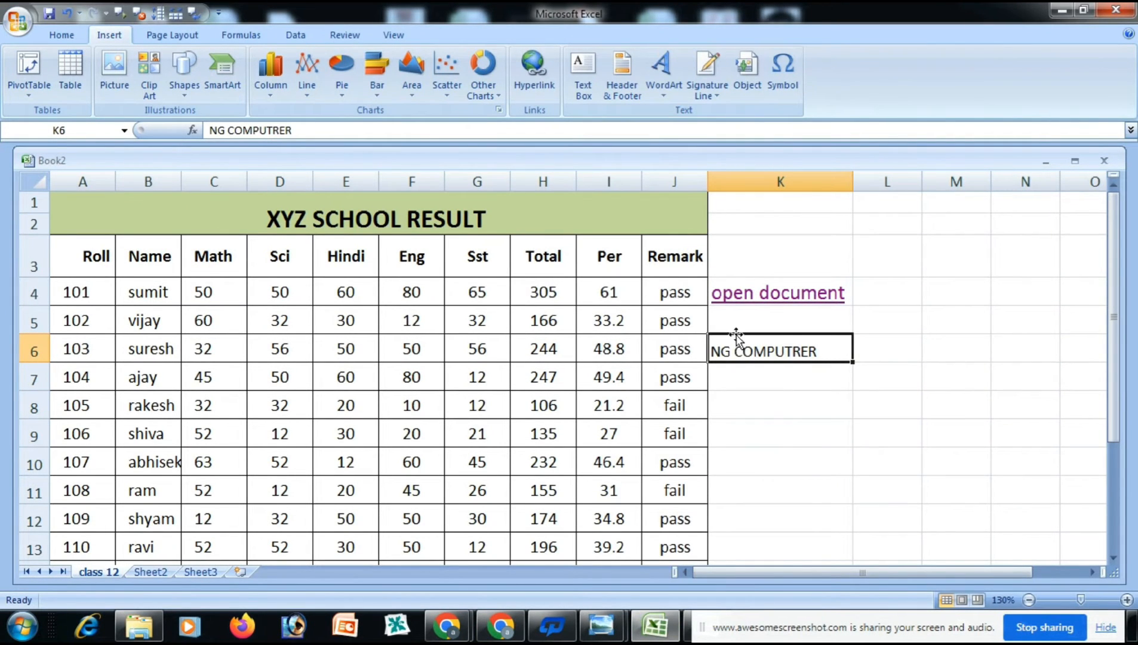
- Hyperlink K6's NG COMPUTRER text to NGNNN.jpg in the Desktop folder
{"action": "left_click", "coordinate": [540, 95]}
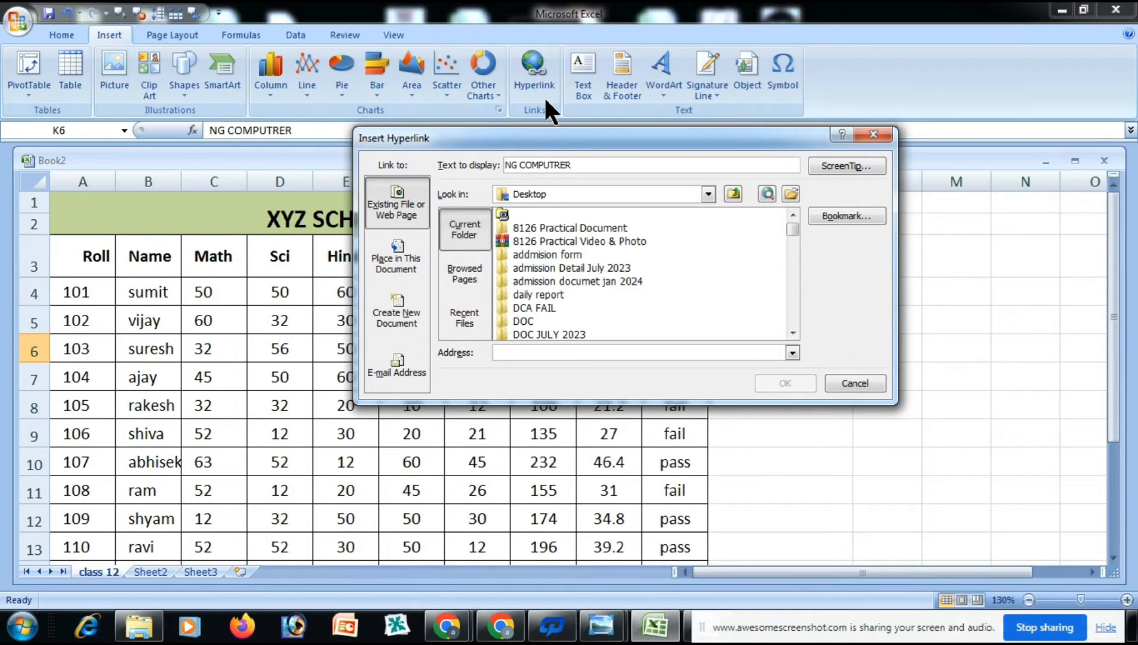
{"action": "left_click", "coordinate": [706, 193]}
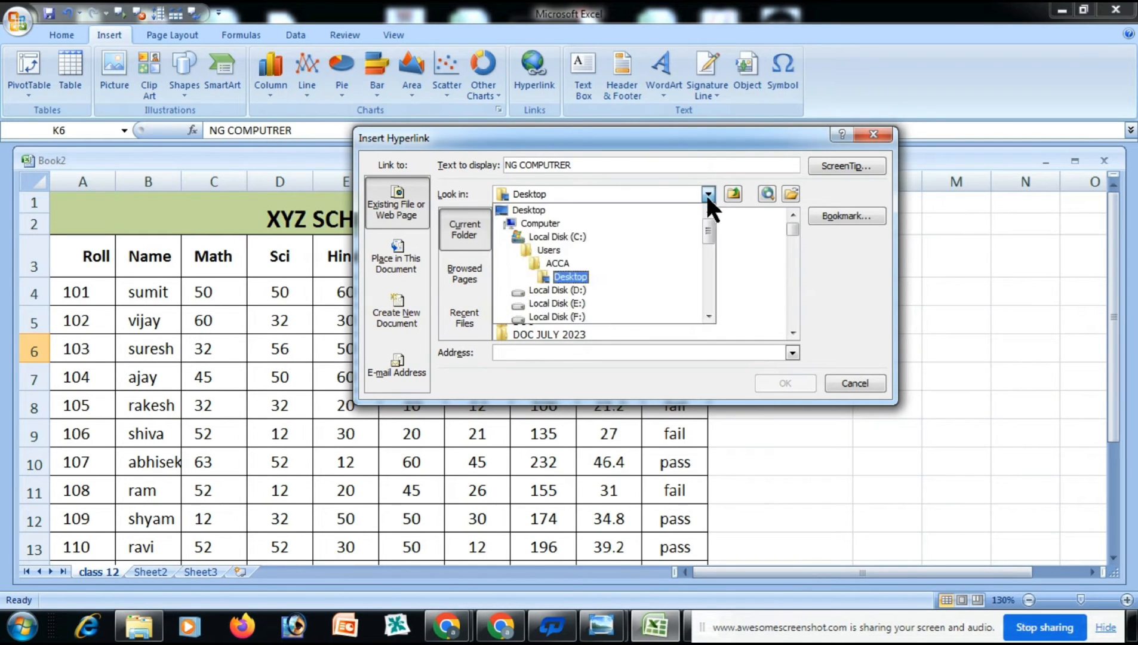
{"action": "left_click", "coordinate": [635, 255]}
{"action": "left_click_drag", "start_coordinate": [794, 237], "coordinate": [794, 309]}
{"action": "left_click", "coordinate": [537, 301]}
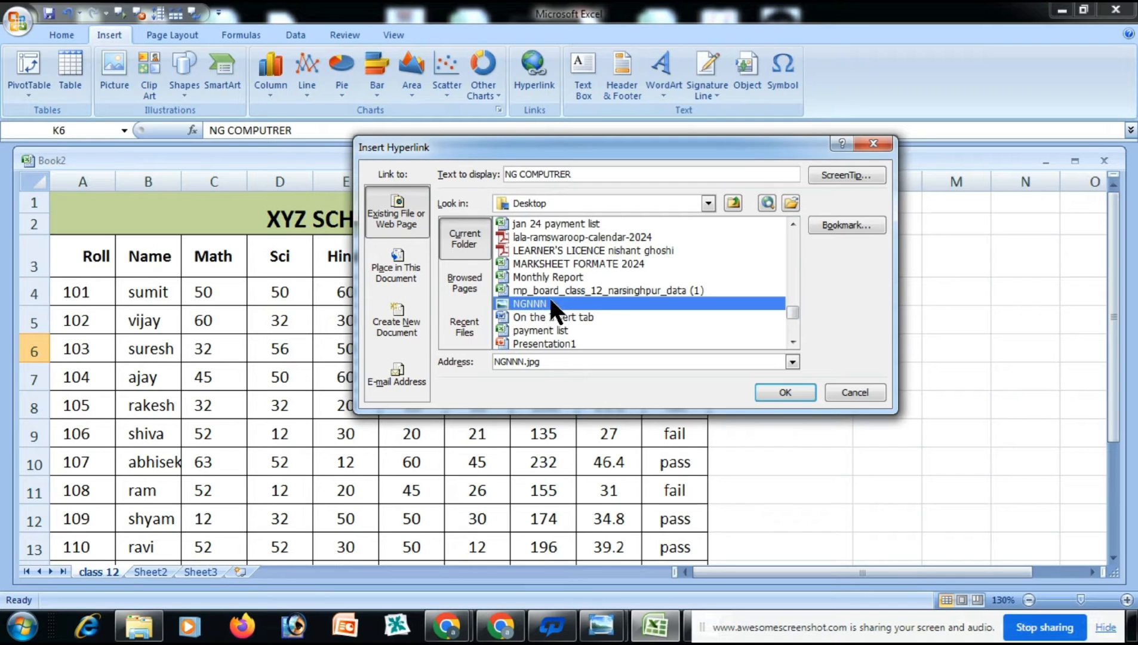
{"action": "left_click", "coordinate": [757, 393]}
{"action": "left_click", "coordinate": [784, 431]}
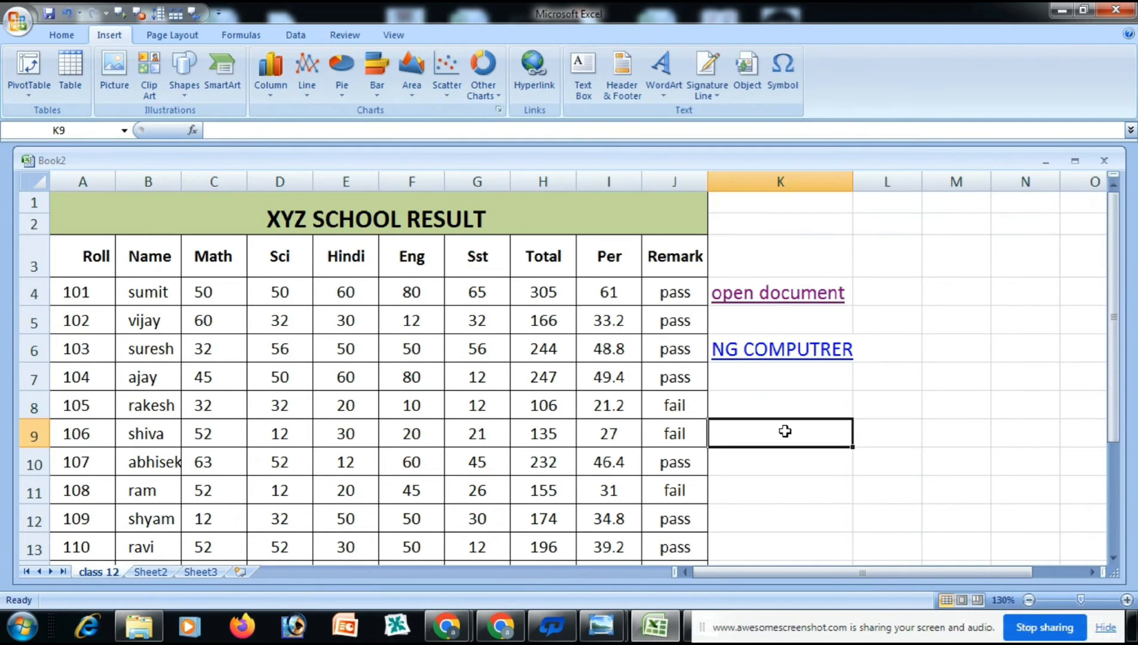
- Open the NGNNN.jpg logo from K6's link in Internet Explorer and view it maximized
{"action": "left_click", "coordinate": [807, 349]}
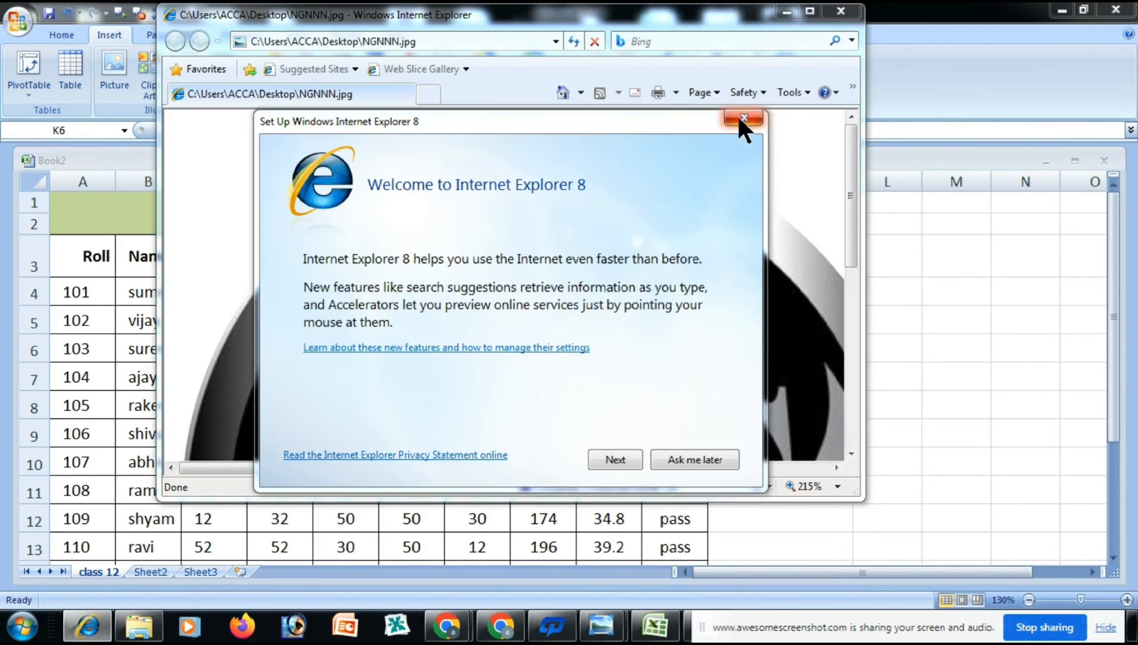
{"action": "left_click", "coordinate": [737, 114]}
{"action": "left_click", "coordinate": [810, 11]}
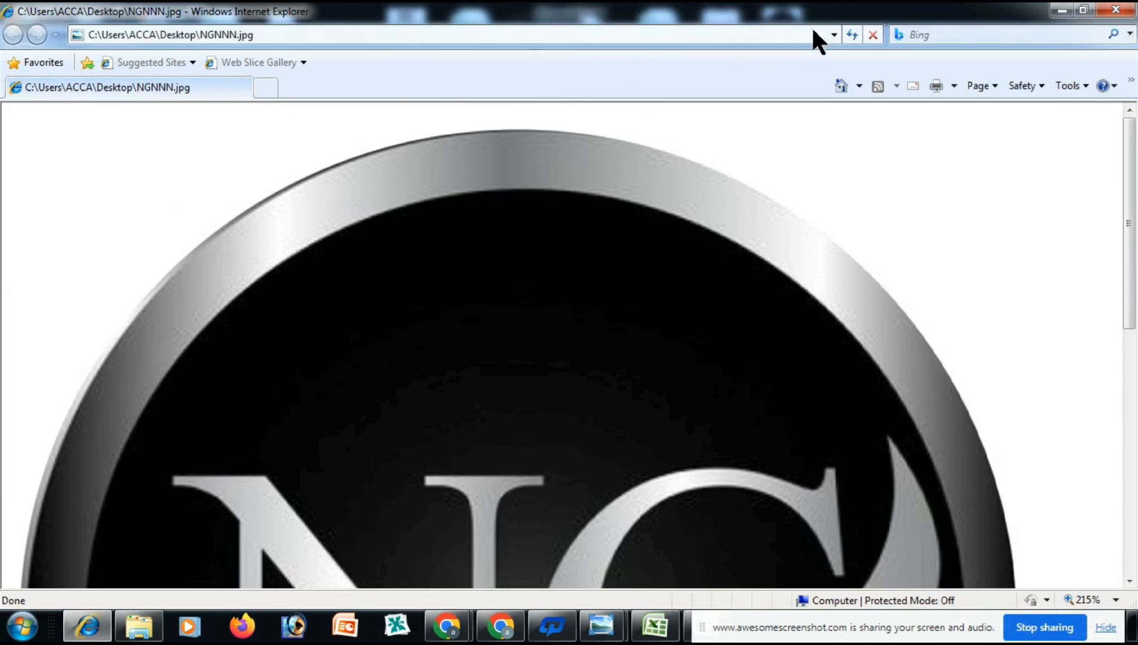
{"action": "scroll", "coordinate": [816, 356], "scroll_direction": "down", "scroll_amount": 8}
{"action": "scroll", "coordinate": [816, 356], "scroll_direction": "up", "scroll_amount": 6}
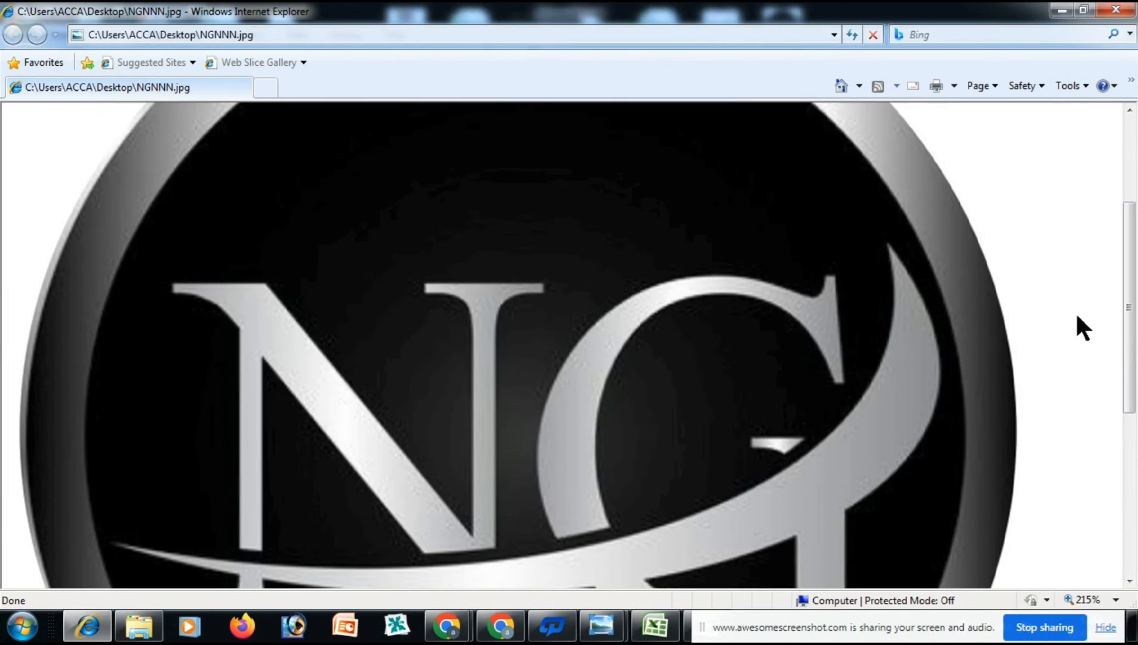
{"action": "left_click", "coordinate": [1112, 10]}
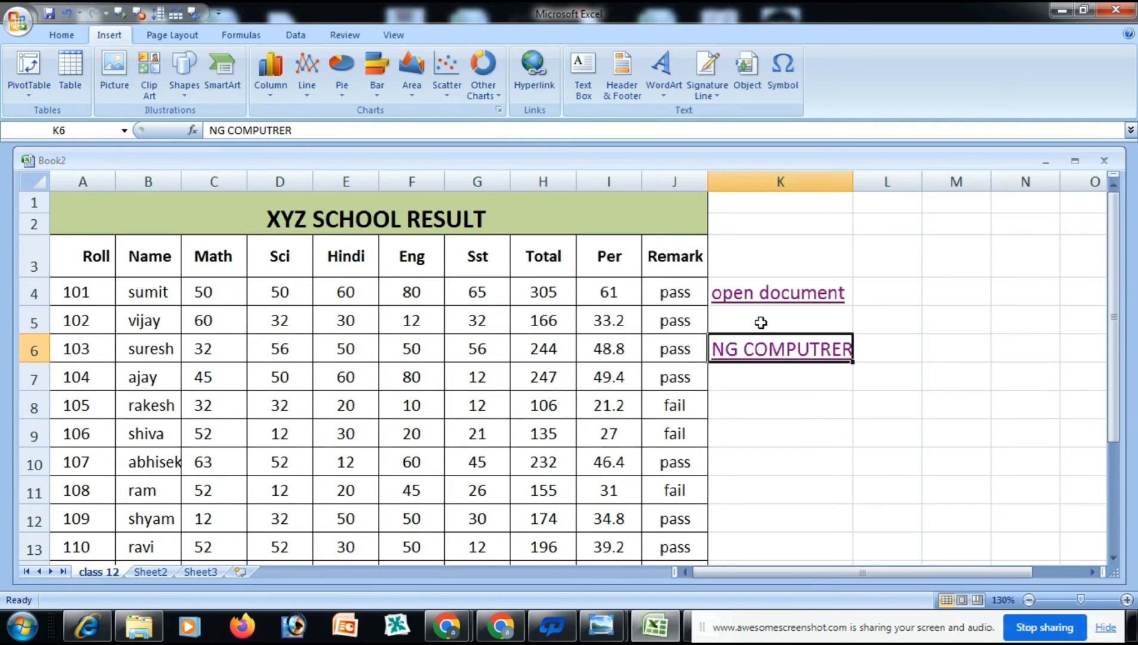
{"action": "left_click", "coordinate": [762, 346]}
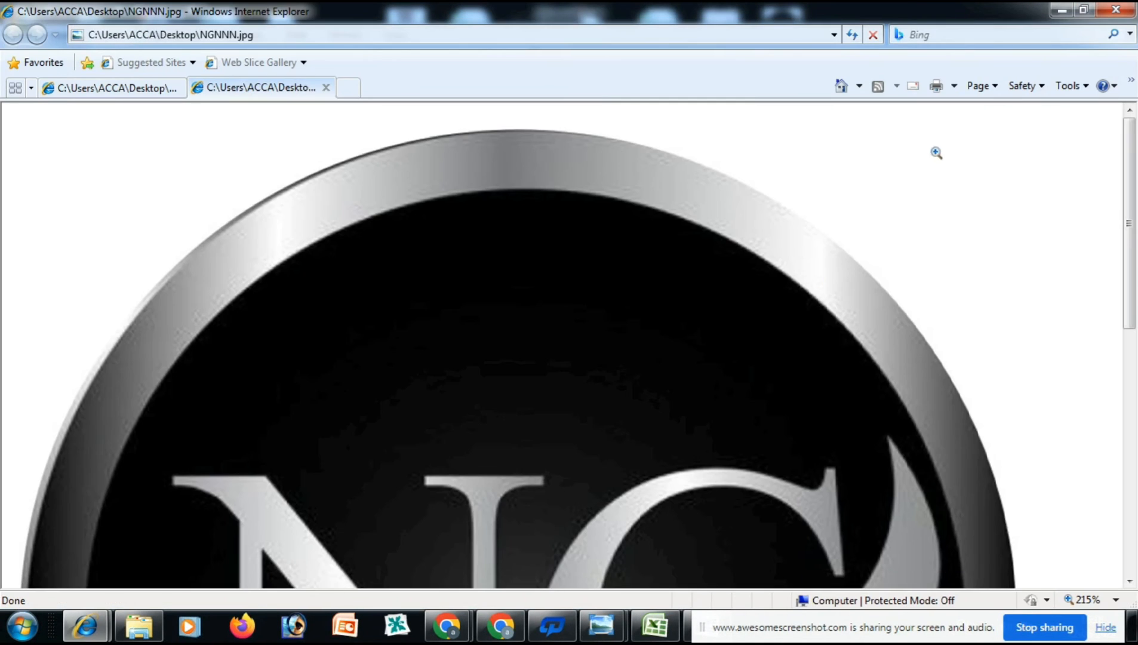
{"action": "scroll", "coordinate": [909, 398], "scroll_direction": "down", "scroll_amount": 5}
{"action": "scroll", "coordinate": [911, 397], "scroll_direction": "up", "scroll_amount": 5}
{"action": "left_click", "coordinate": [1060, 9]}
- Check the K4 Word link once more, then clear cells K3:K7
{"action": "left_click", "coordinate": [779, 284]}
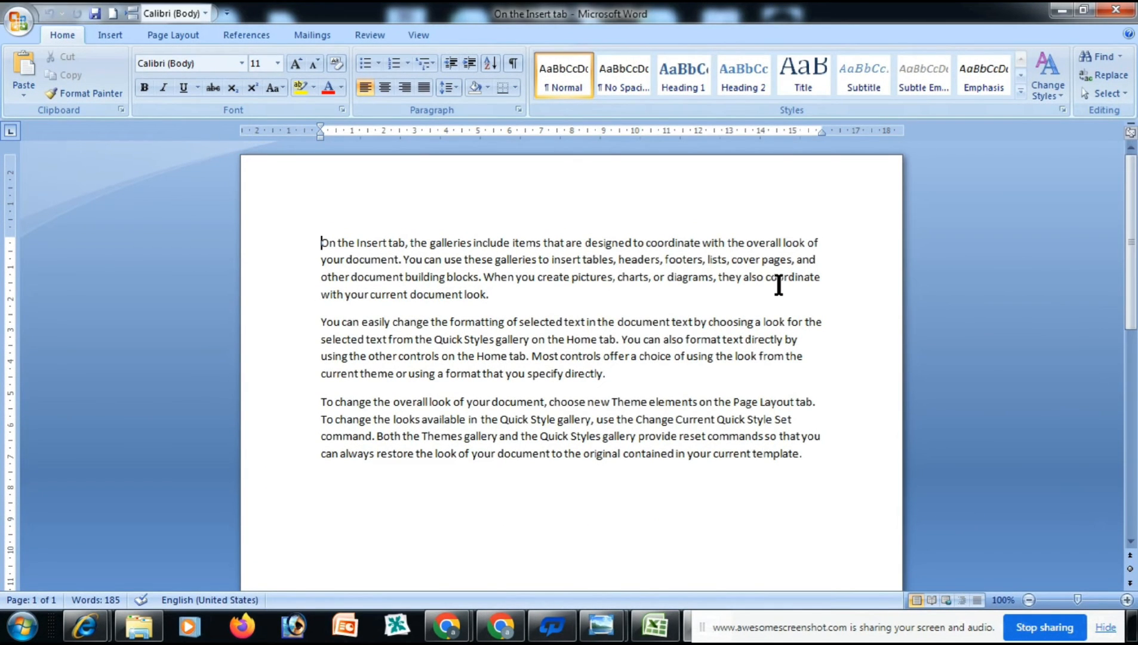
{"action": "left_click", "coordinate": [1116, 10]}
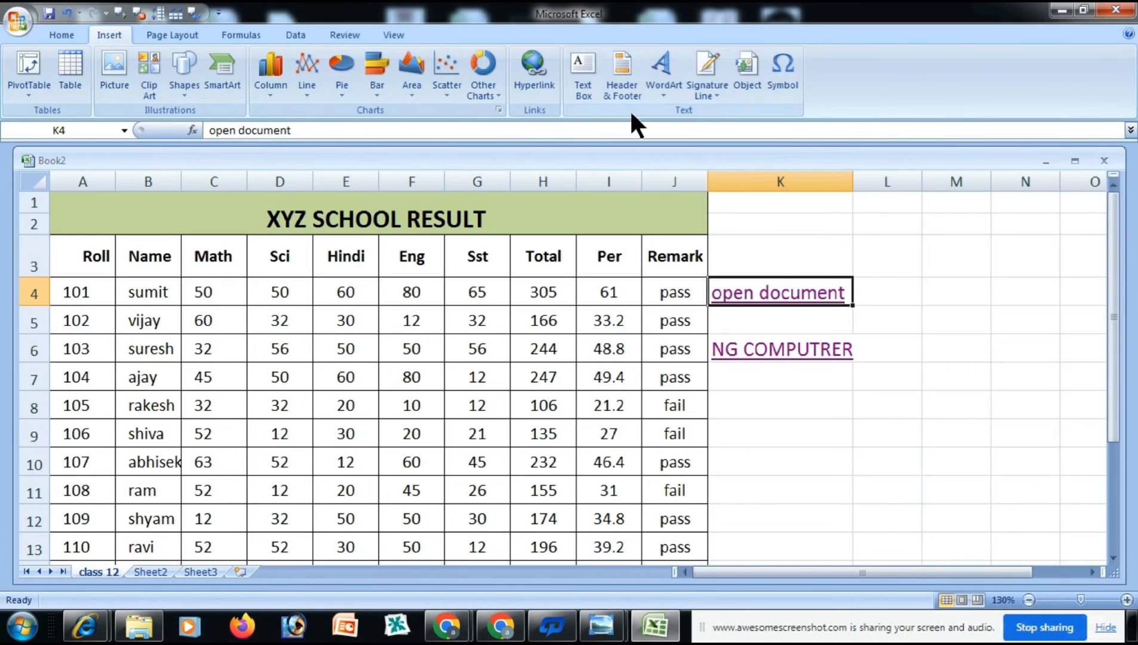
{"action": "left_click_drag", "start_coordinate": [778, 251], "coordinate": [805, 366]}
{"action": "key", "text": "Delete"}
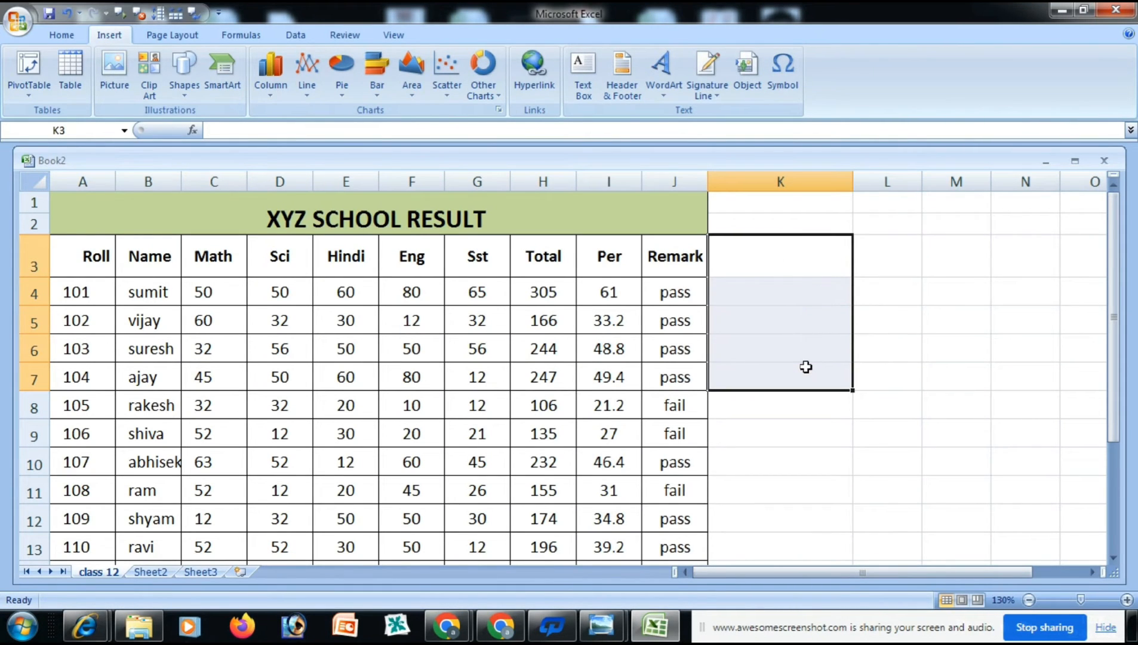
- Draw a text box across rows 16–19 below the table with the purple shape style
{"action": "scroll", "coordinate": [718, 406], "scroll_direction": "down", "scroll_amount": 3}
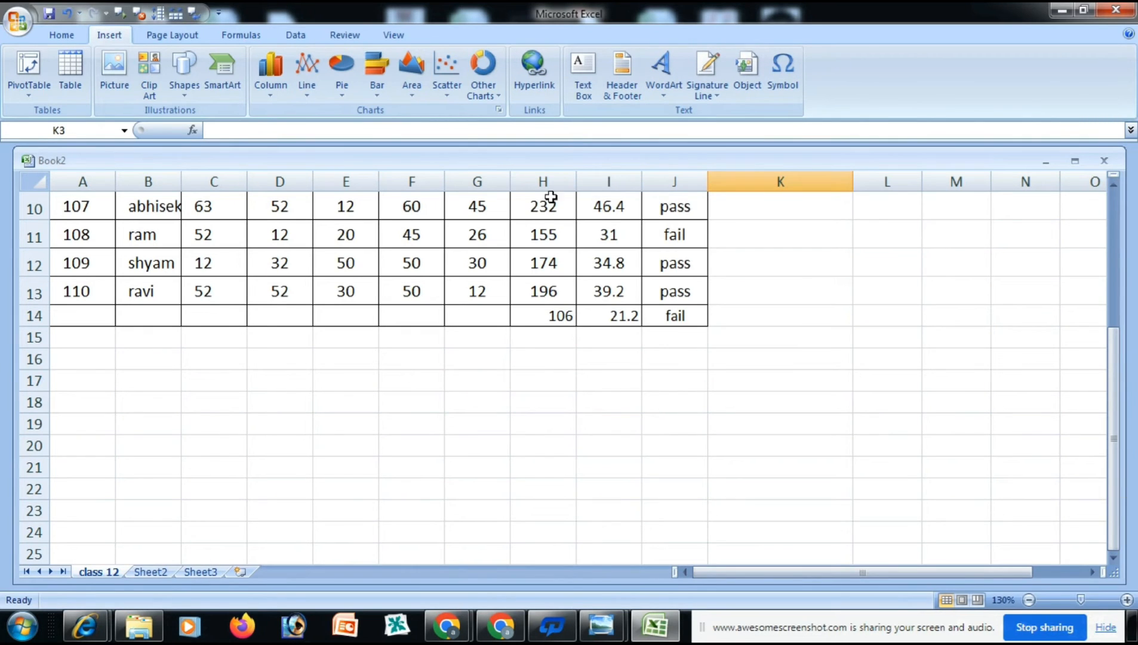
{"action": "left_click", "coordinate": [589, 86]}
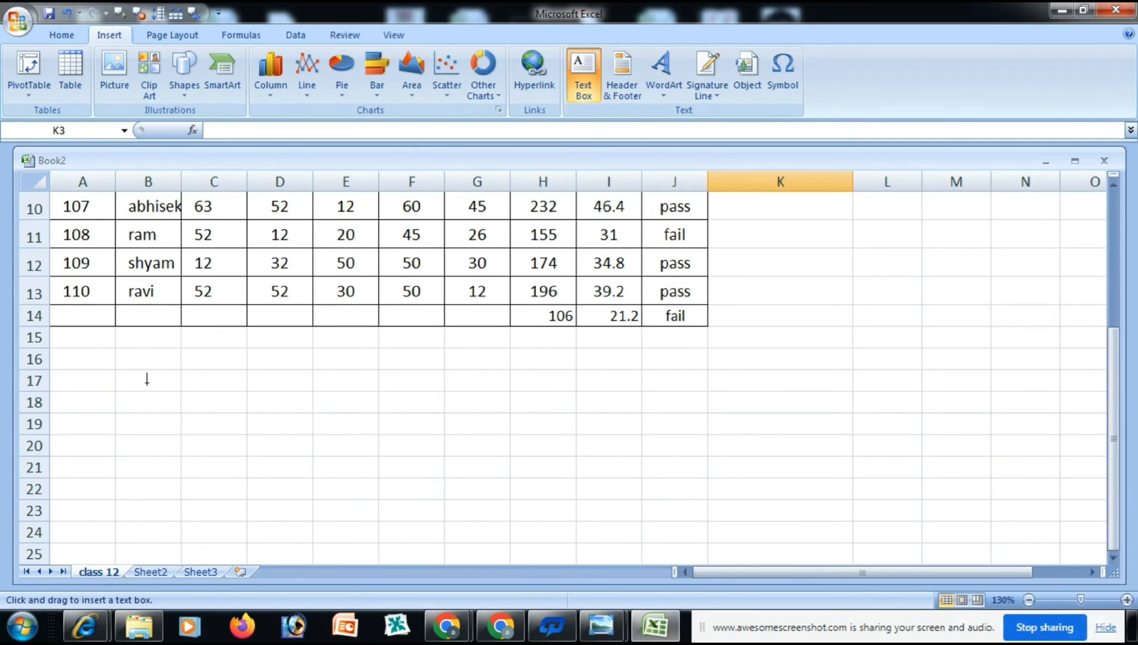
{"action": "mouse_move", "coordinate": [136, 358]}
{"action": "left_mouse_down"}
{"action": "mouse_move", "coordinate": [160, 394]}
{"action": "mouse_move", "coordinate": [367, 439]}
{"action": "mouse_move", "coordinate": [544, 440]}
{"action": "mouse_move", "coordinate": [513, 412]}
{"action": "mouse_move", "coordinate": [648, 401]}
{"action": "mouse_move", "coordinate": [681, 432]}
{"action": "mouse_move", "coordinate": [700, 432]}
{"action": "left_mouse_up"}
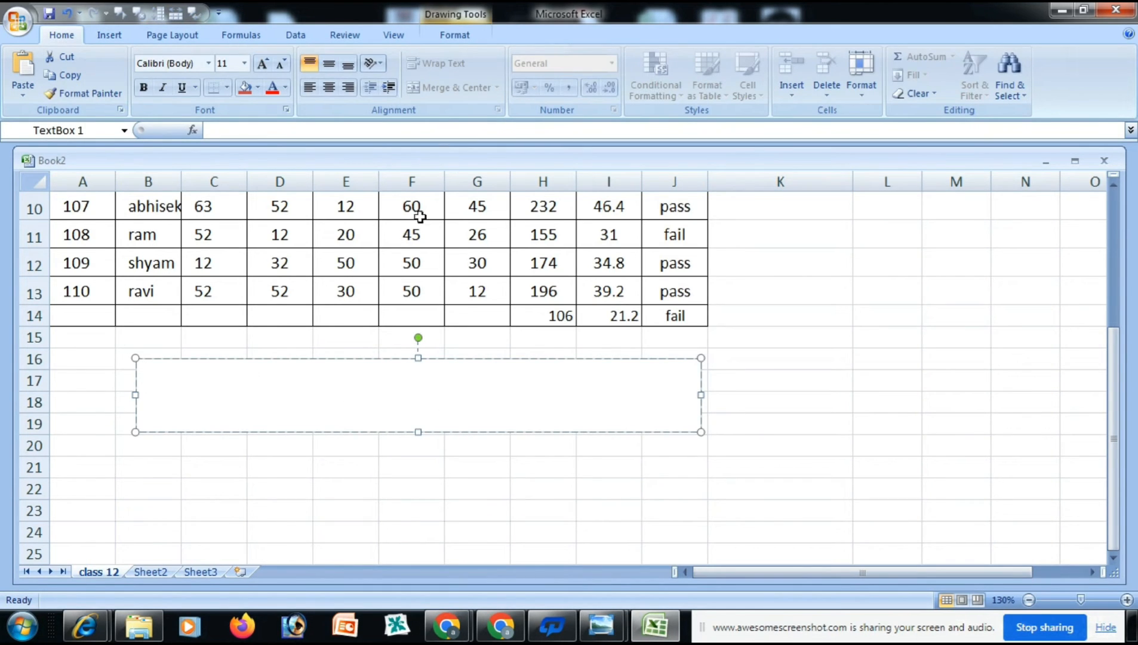
{"action": "left_click", "coordinate": [463, 33]}
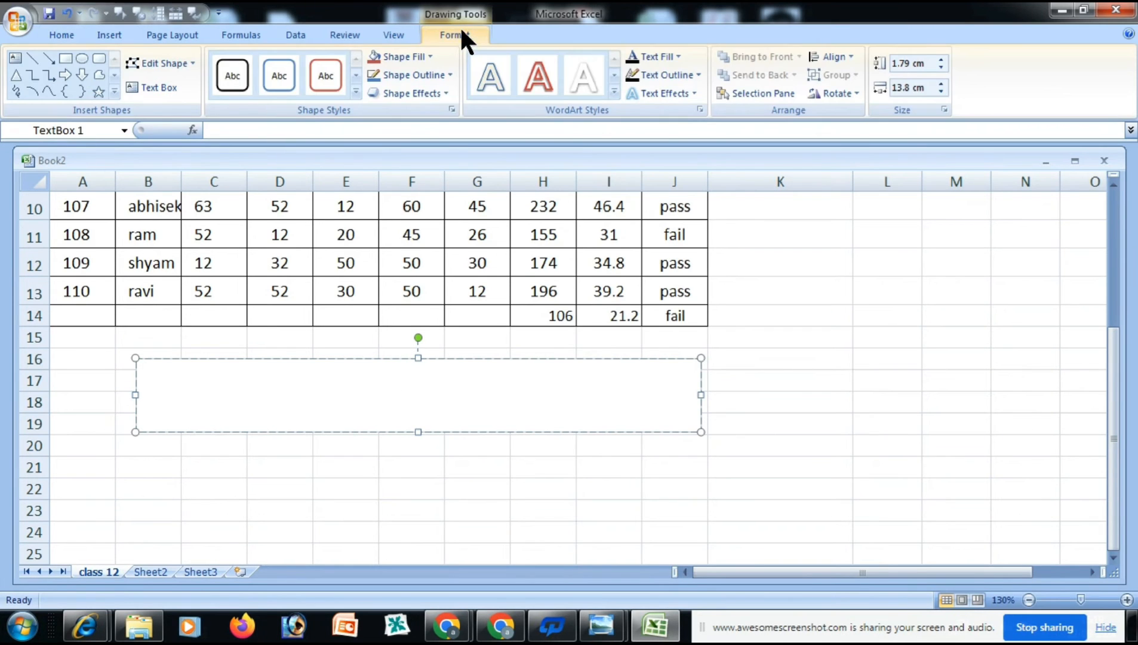
{"action": "left_click", "coordinate": [356, 93]}
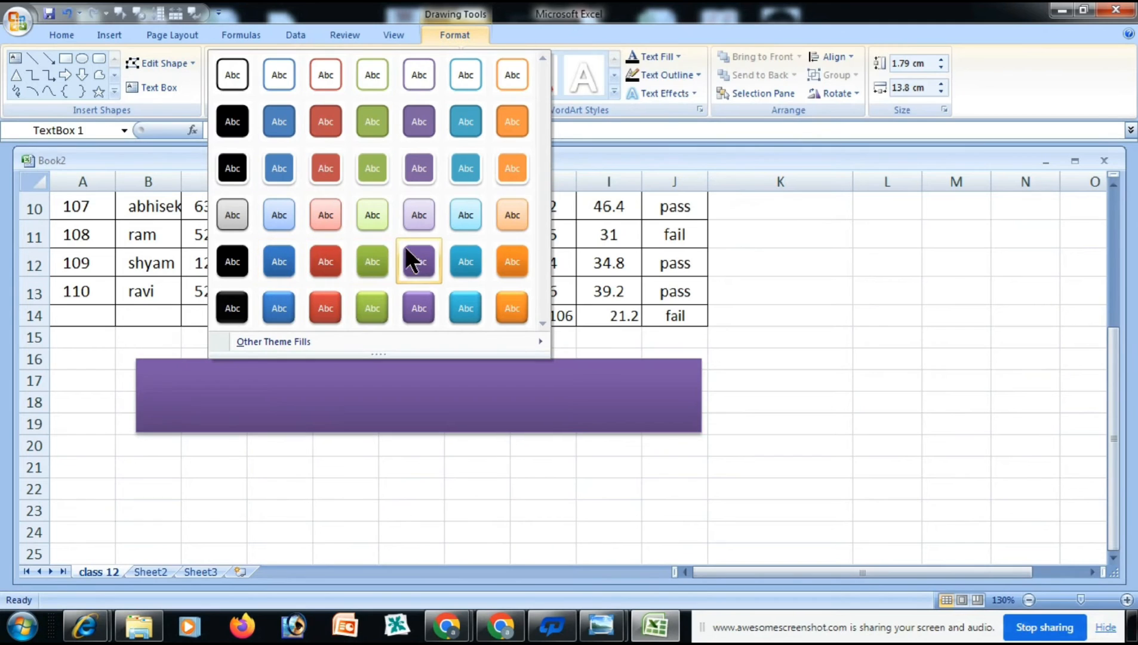
{"action": "left_click", "coordinate": [422, 256]}
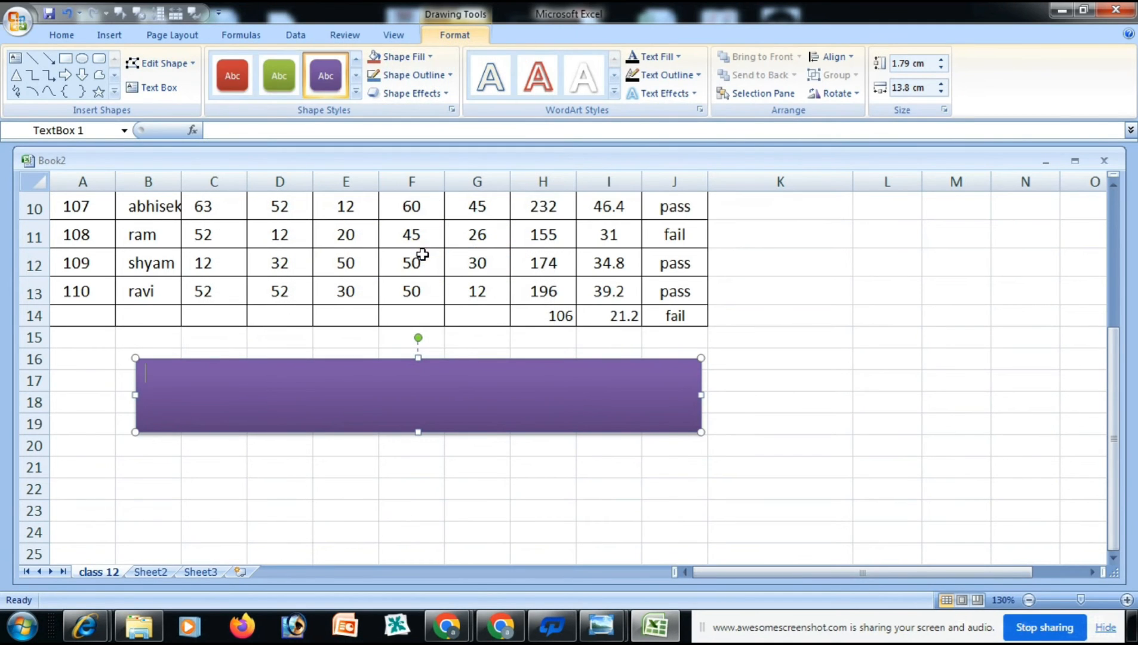
- Type NG COMPUTER CLASSES into the text box and select the text
{"action": "double_click", "coordinate": [360, 404]}
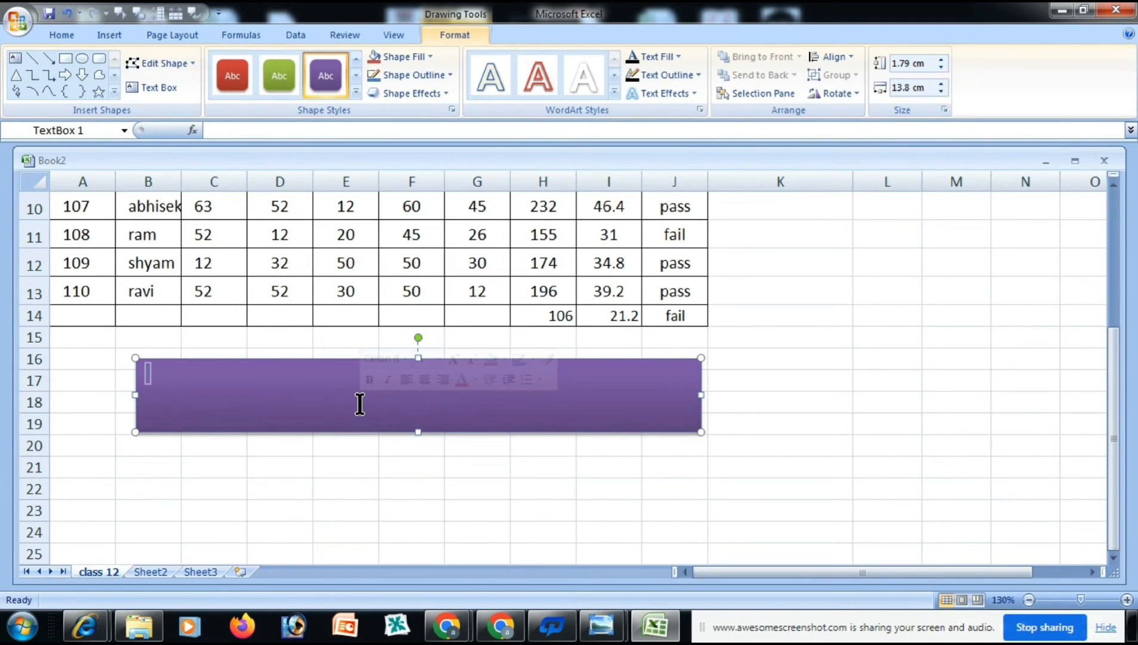
{"action": "type", "text": "NG COMPUTER CLASSES"}
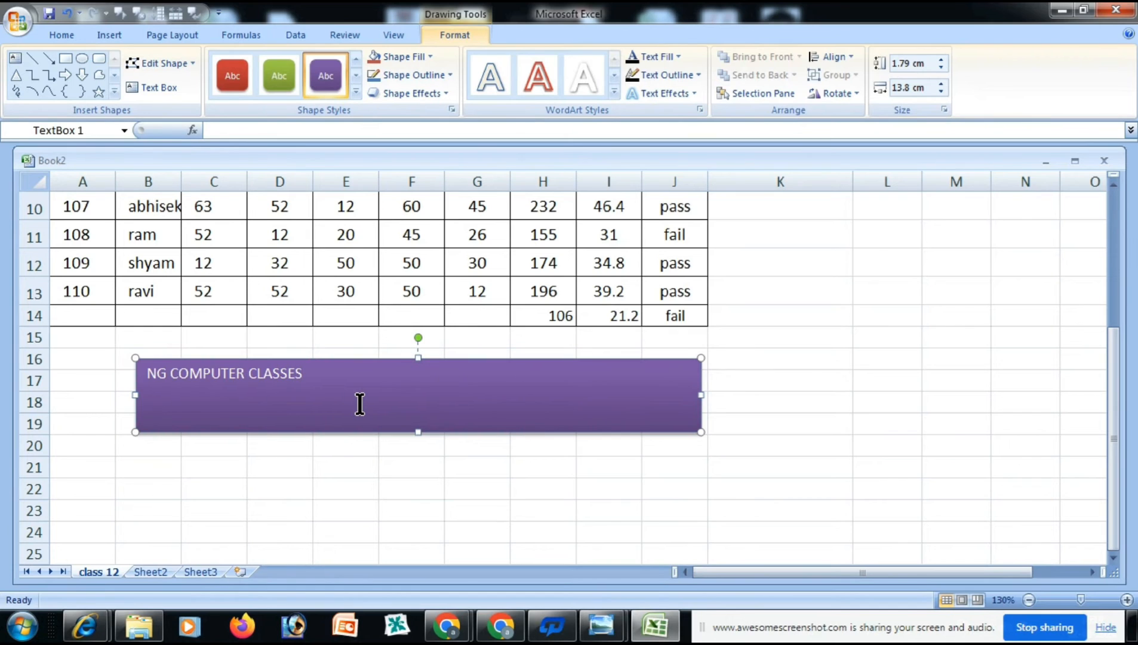
{"action": "left_click_drag", "start_coordinate": [363, 376], "coordinate": [143, 371]}
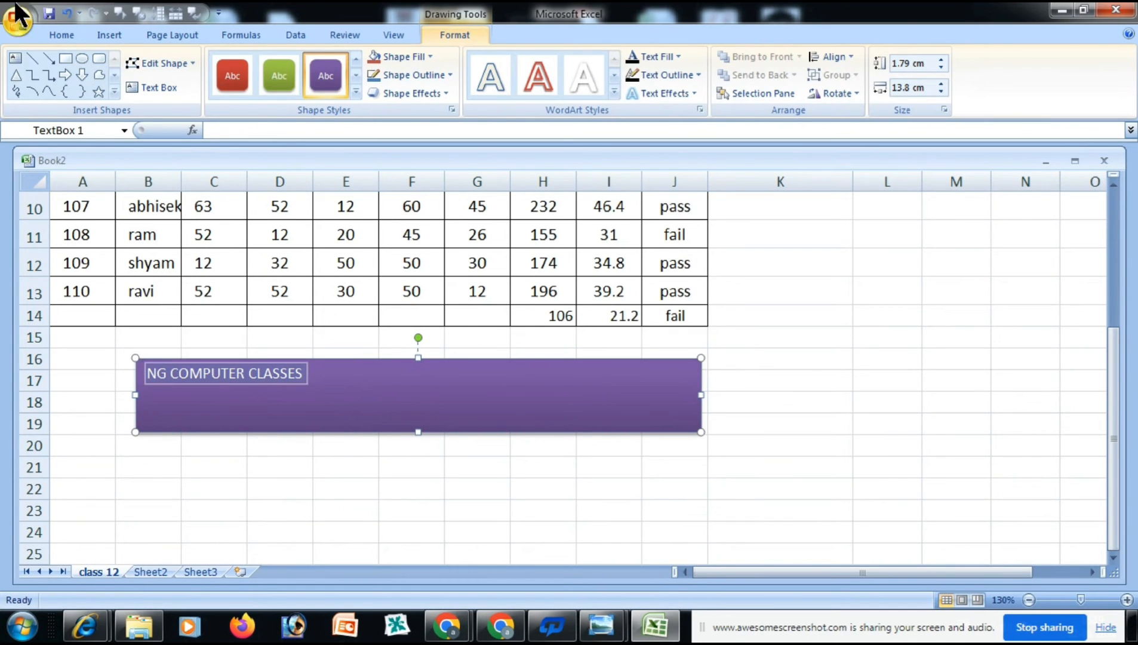
- Grow the text box text to size 36 and color it white
{"action": "left_click", "coordinate": [46, 34]}
{"action": "left_click", "coordinate": [261, 64]}
{"action": "left_click", "coordinate": [261, 63]}
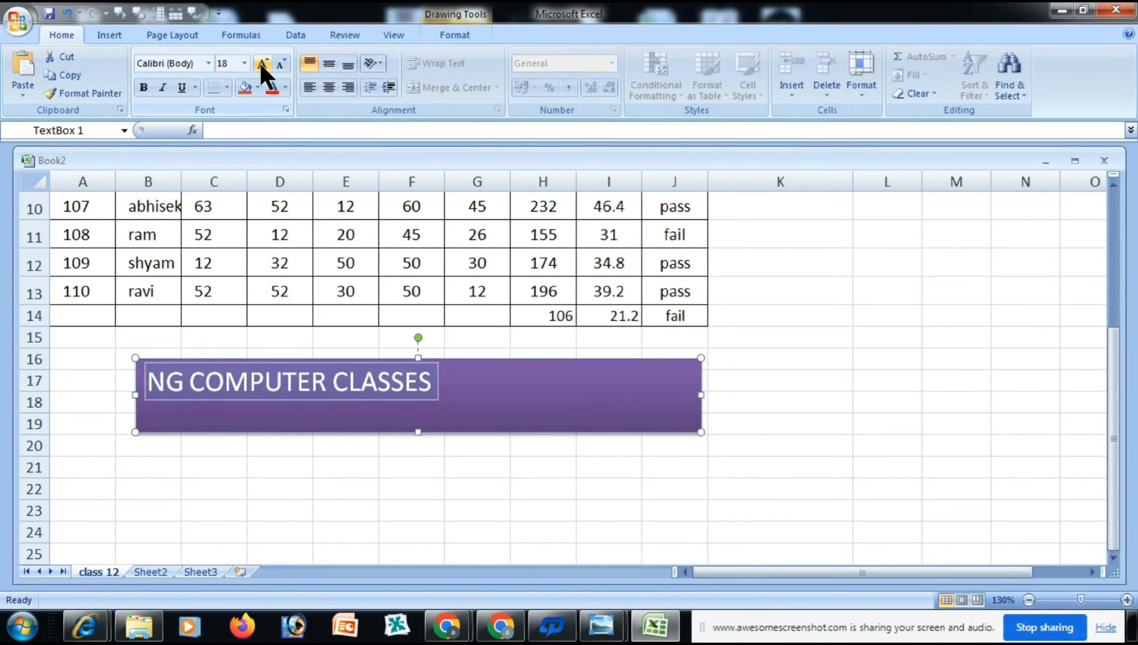
{"action": "left_click", "coordinate": [261, 63]}
{"action": "left_click", "coordinate": [261, 63]}
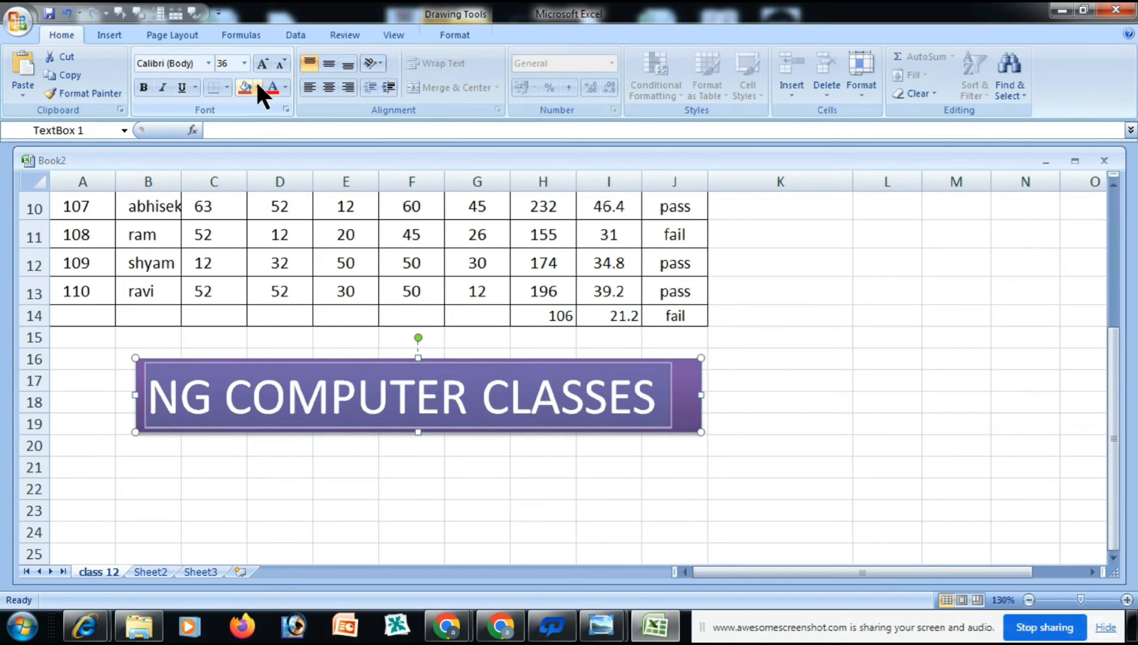
{"action": "left_click", "coordinate": [271, 84]}
{"action": "left_click", "coordinate": [285, 87]}
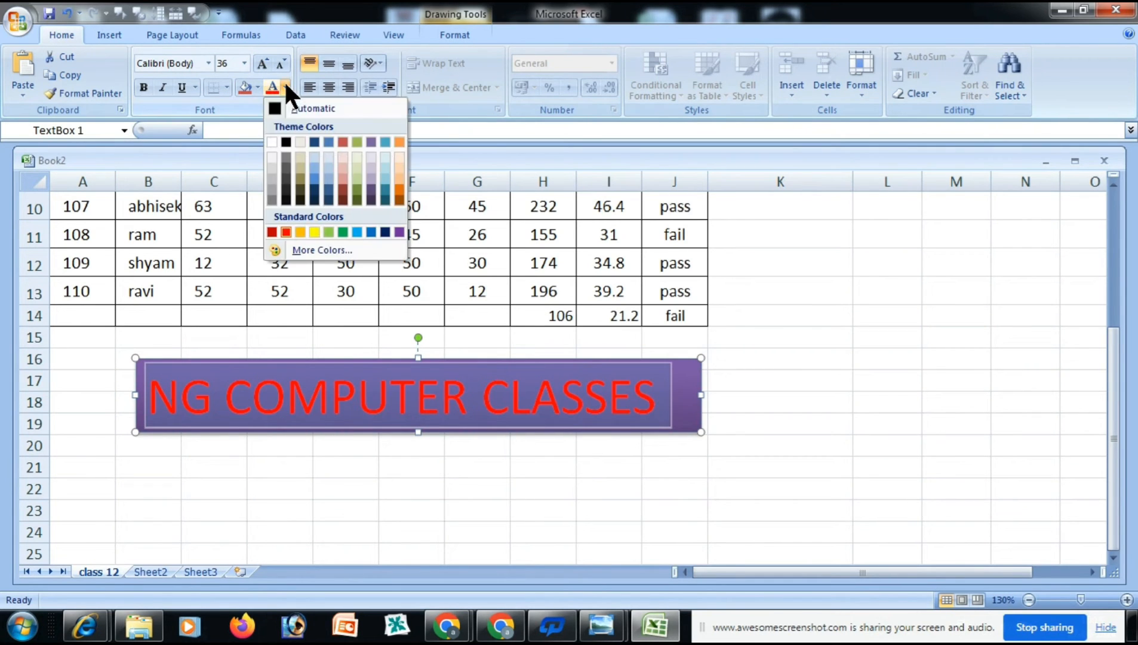
{"action": "left_click", "coordinate": [272, 142]}
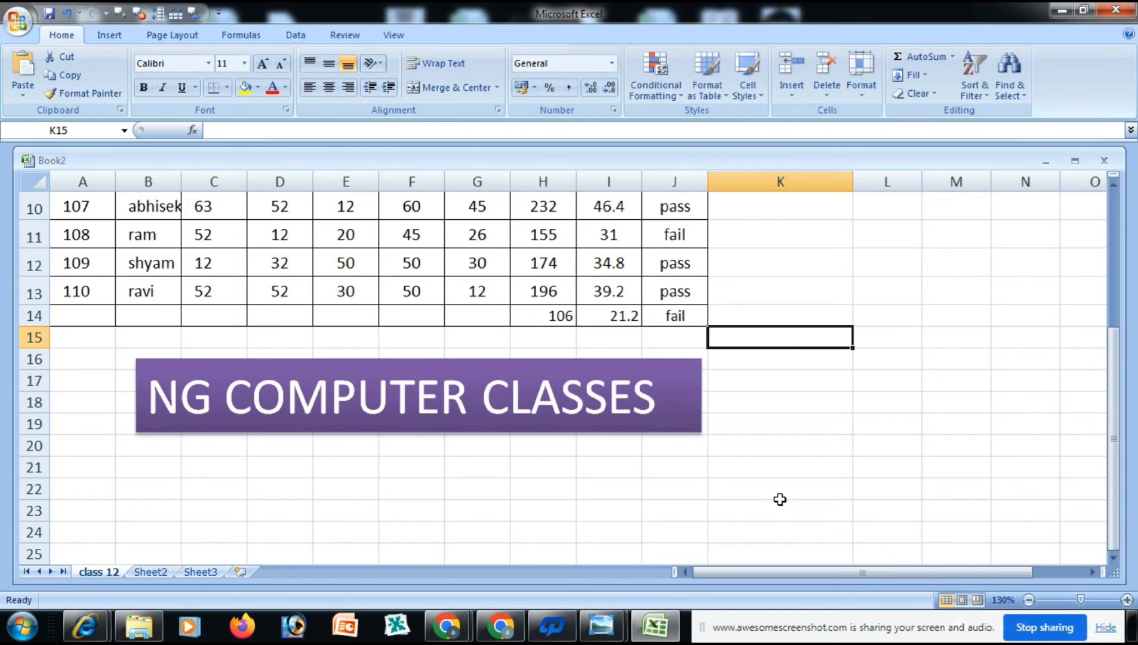
- Select the NG COMPUTER CLASSES text box and cut it off the sheet
{"action": "left_click", "coordinate": [530, 397]}
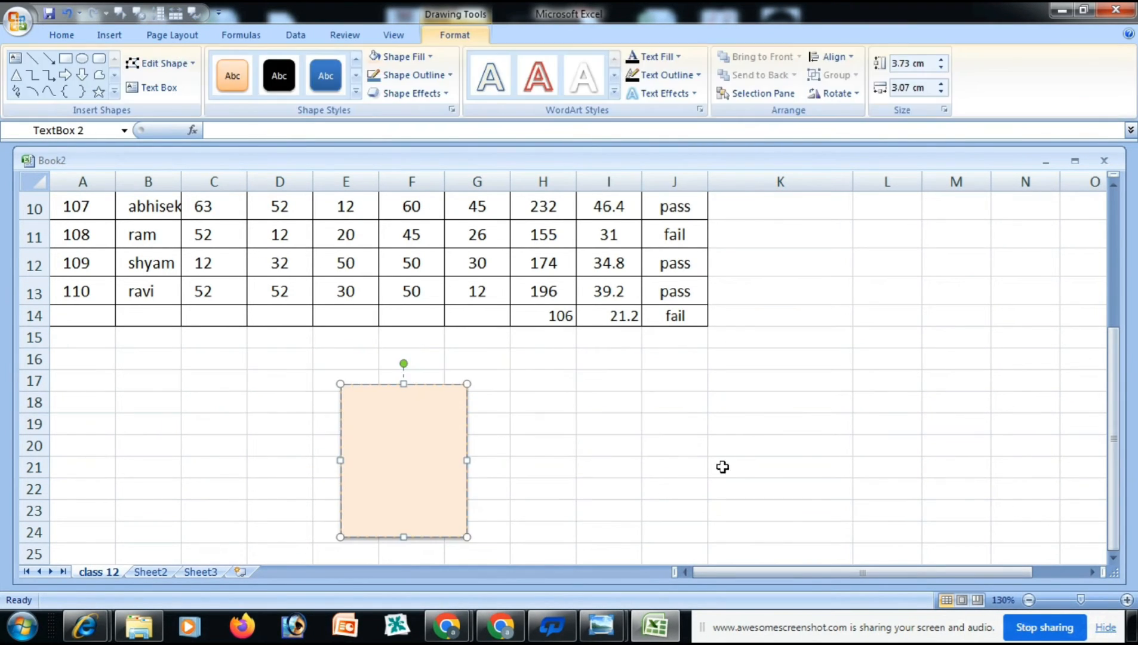
{"action": "left_click", "coordinate": [747, 412]}
{"action": "left_click", "coordinate": [364, 404]}
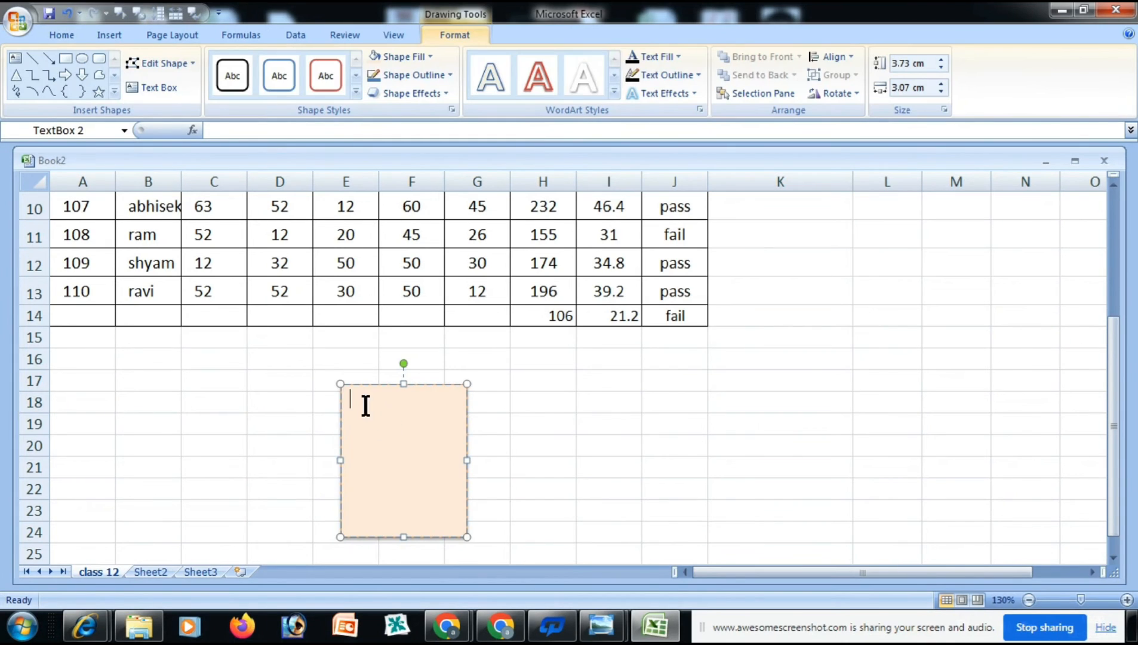
{"action": "left_click", "coordinate": [337, 387]}
{"action": "right_click", "coordinate": [338, 382]}
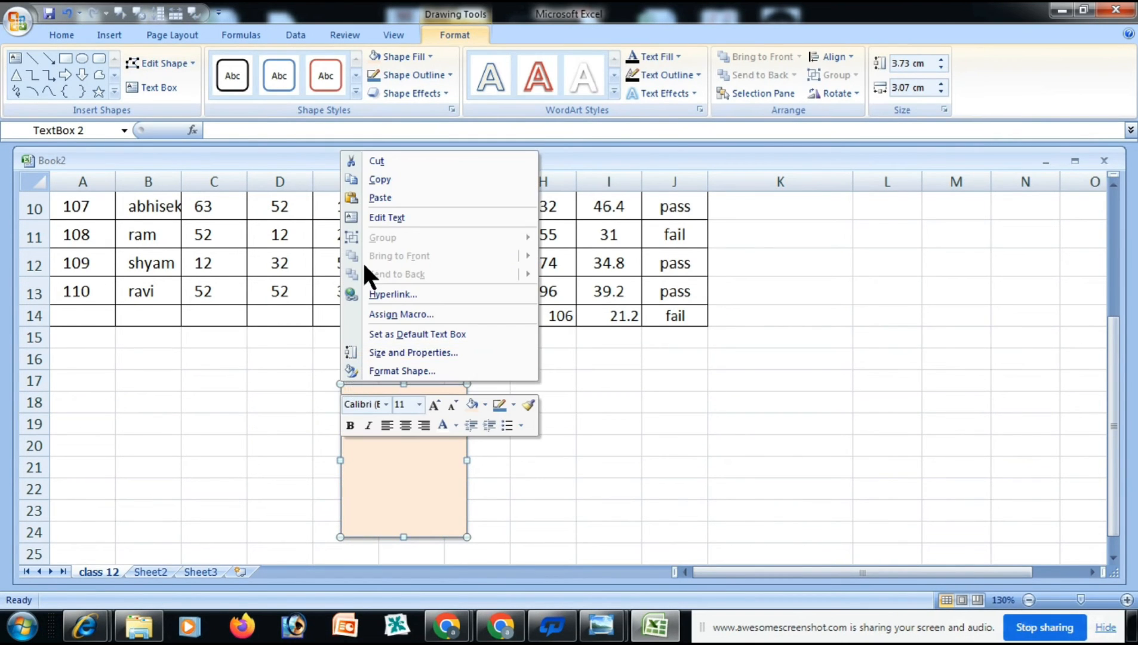
{"action": "left_click", "coordinate": [380, 162]}
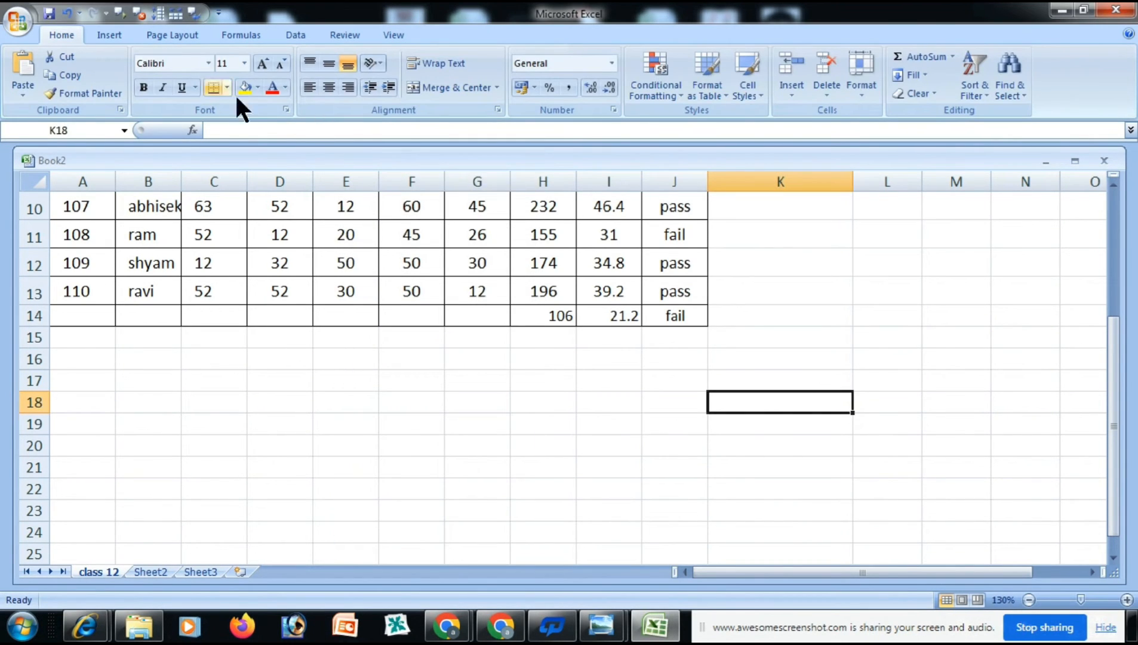
- Add the page header 'NG COMPUTER CLASSES'
{"action": "left_click", "coordinate": [111, 35]}
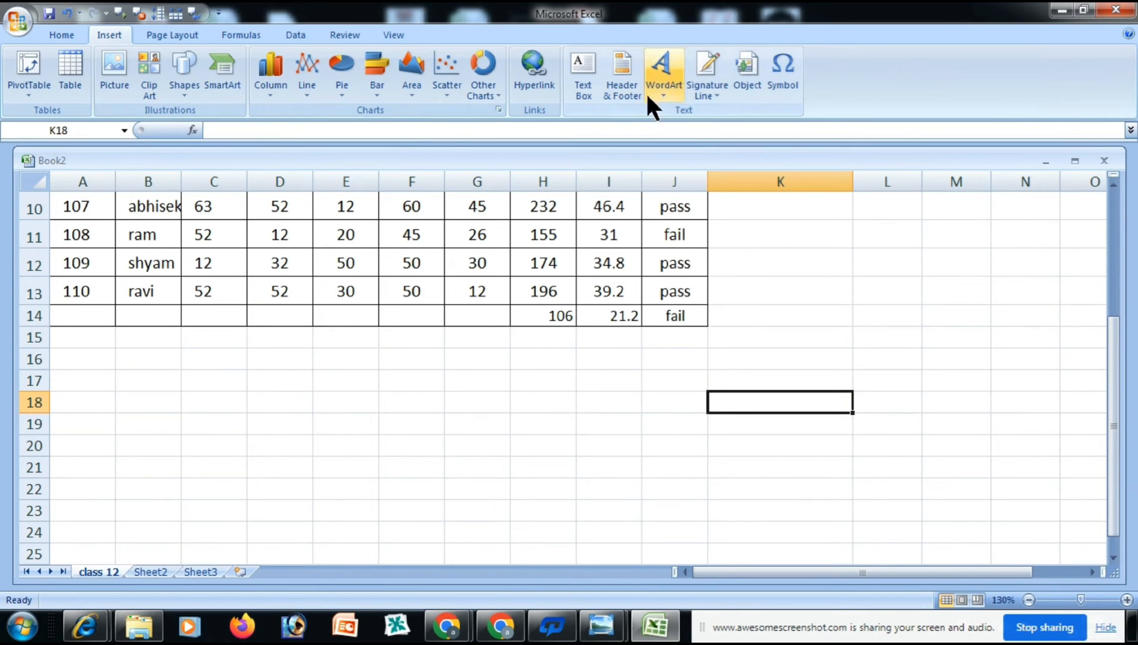
{"action": "scroll", "coordinate": [671, 342], "scroll_direction": "up", "scroll_amount": 3}
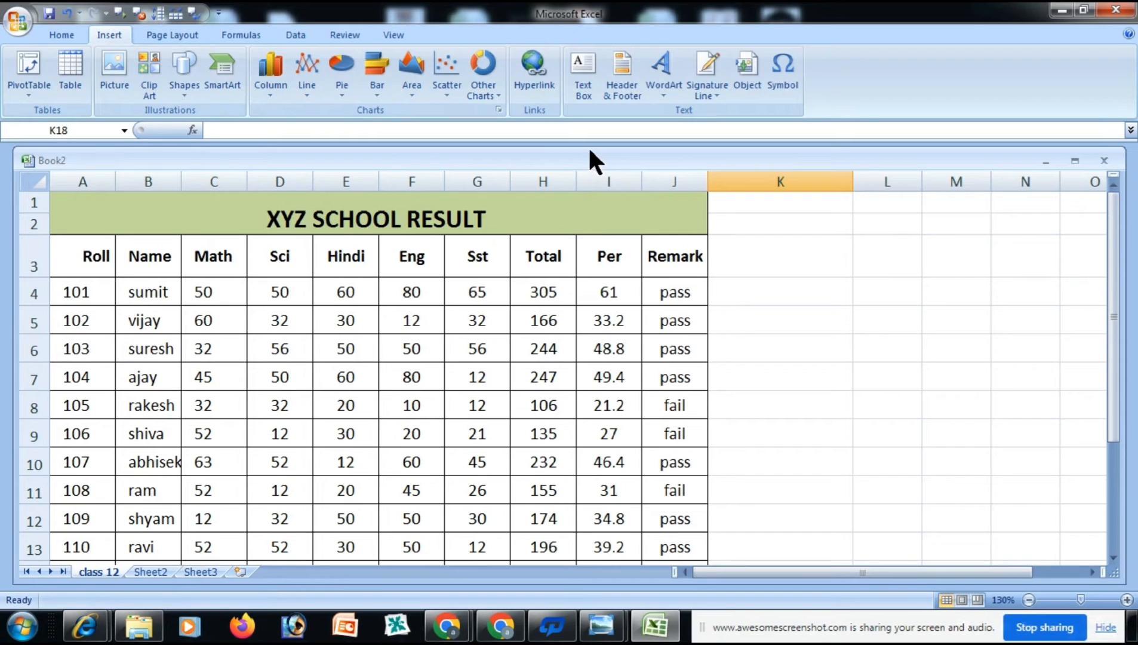
{"action": "left_click", "coordinate": [621, 88]}
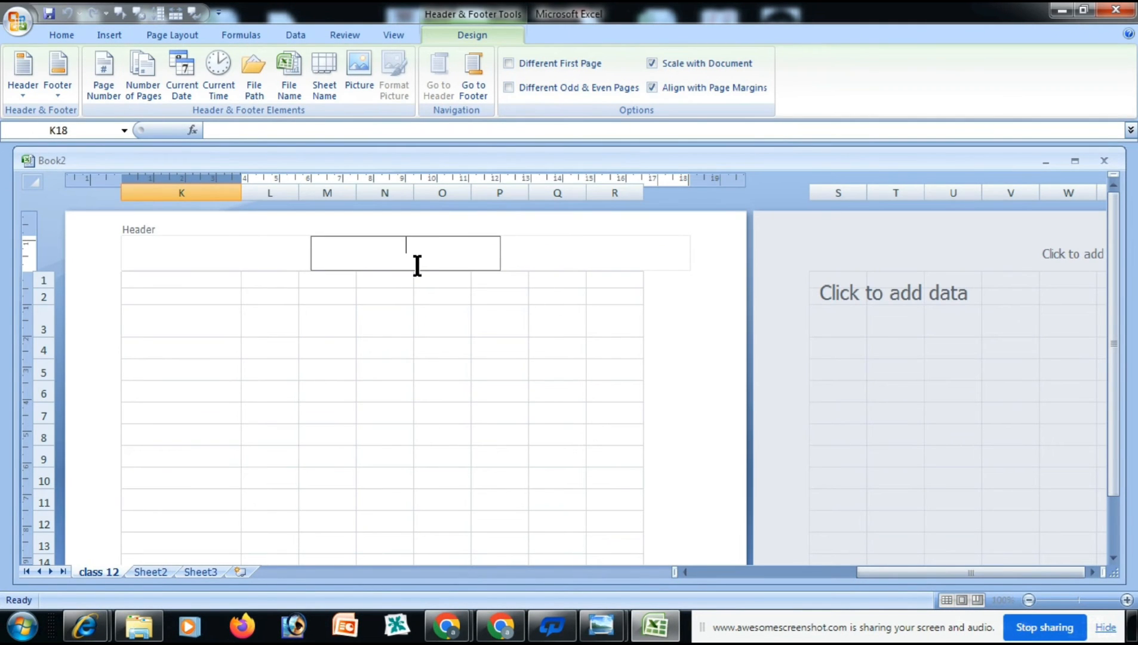
{"action": "type", "text": "NG COMPUTER CLASSESA"}
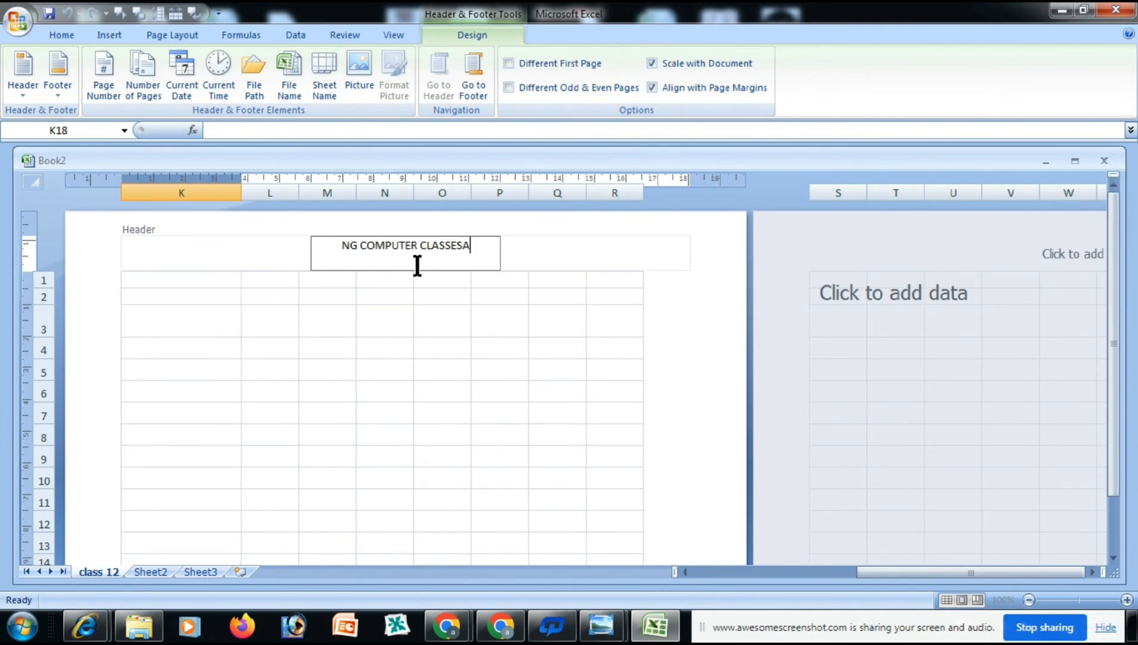
{"action": "key", "text": "BackSpace"}
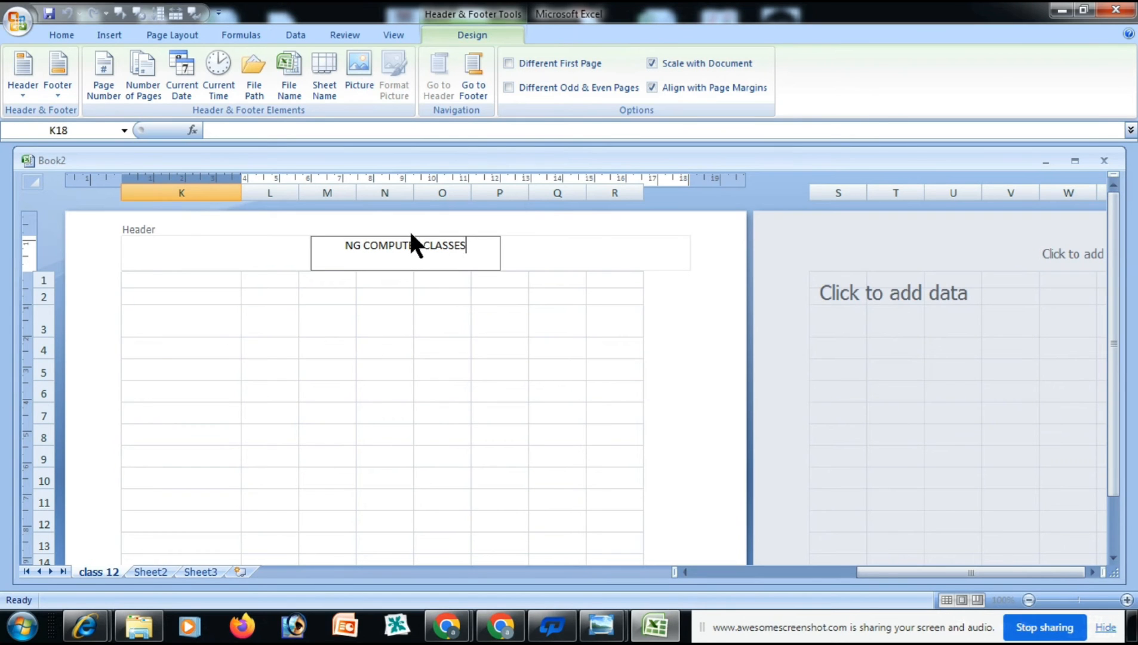
{"action": "left_click", "coordinate": [578, 385]}
- Enter NG as the centre footer
{"action": "scroll", "coordinate": [588, 376], "scroll_direction": "down", "scroll_amount": 11}
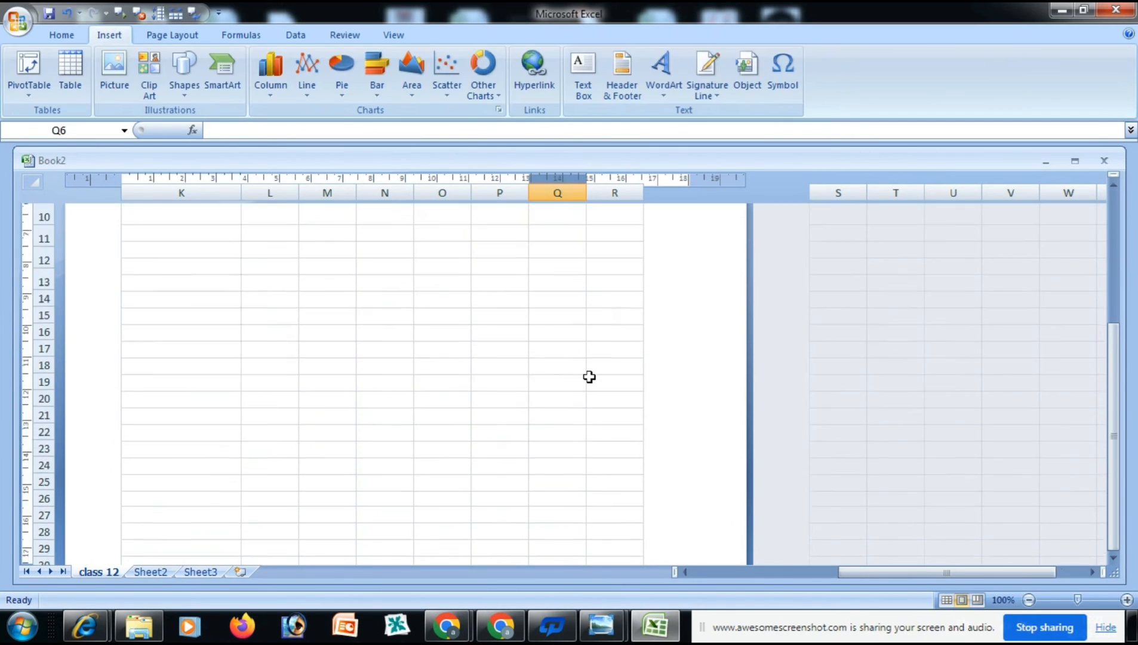
{"action": "left_click", "coordinate": [391, 376]}
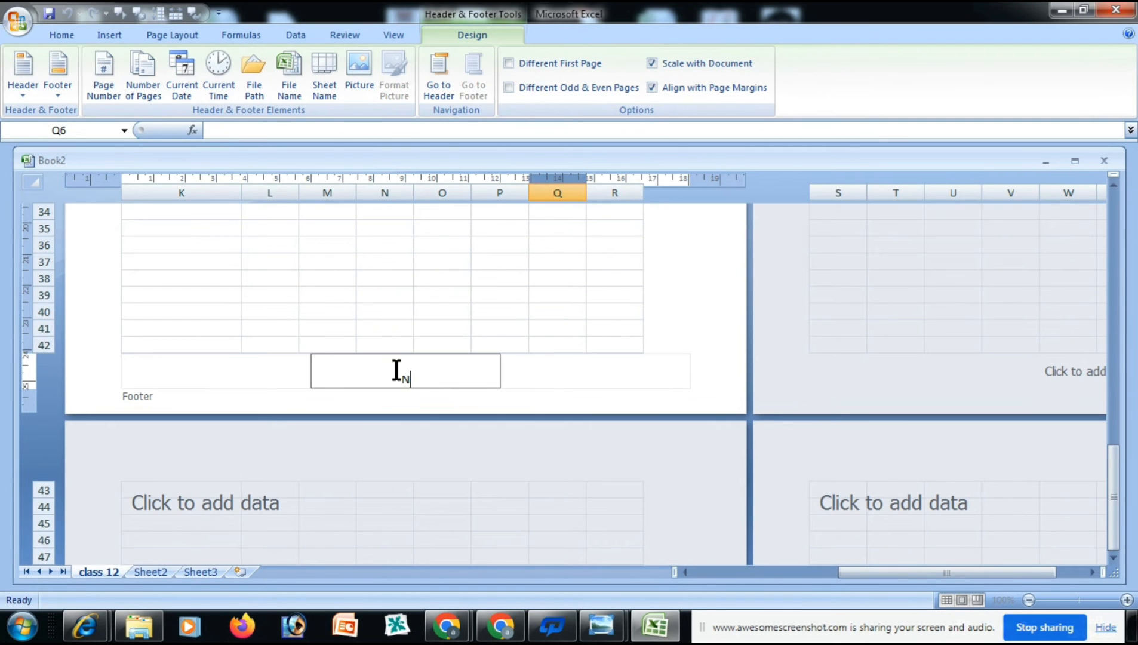
{"action": "type", "text": "NG"}
{"action": "left_click", "coordinate": [577, 310]}
- Scroll down the page layout and reopen the footer to check the NG text
{"action": "scroll", "coordinate": [571, 523], "scroll_direction": "down", "scroll_amount": 20}
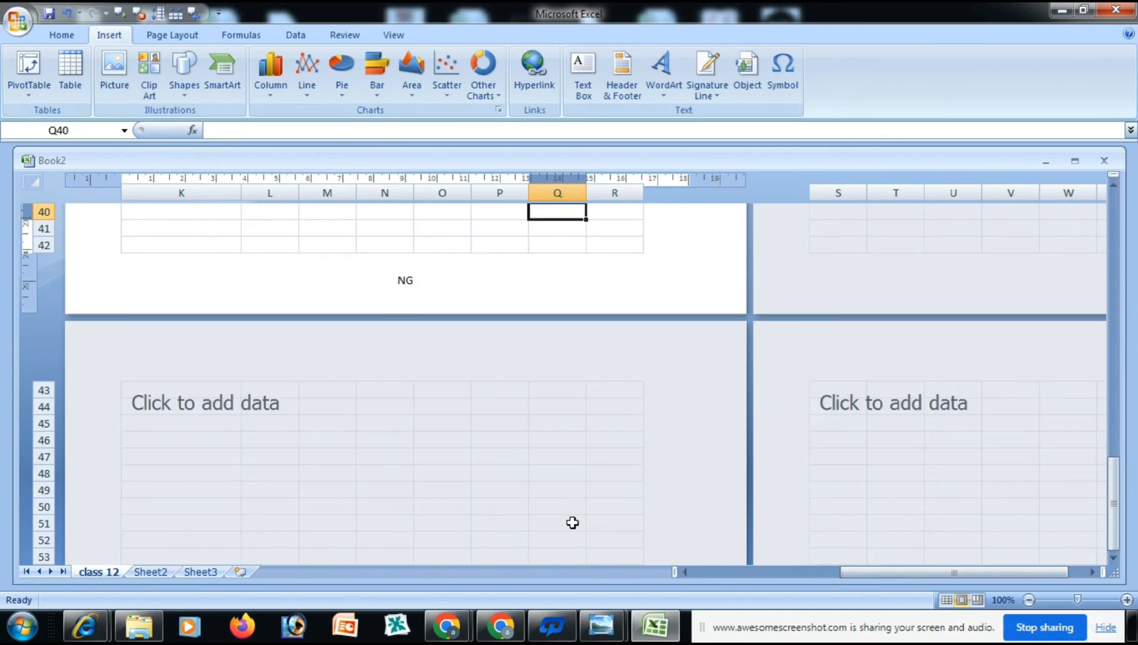
{"action": "scroll", "coordinate": [546, 426], "scroll_direction": "down", "scroll_amount": 12}
{"action": "left_click", "coordinate": [544, 404]}
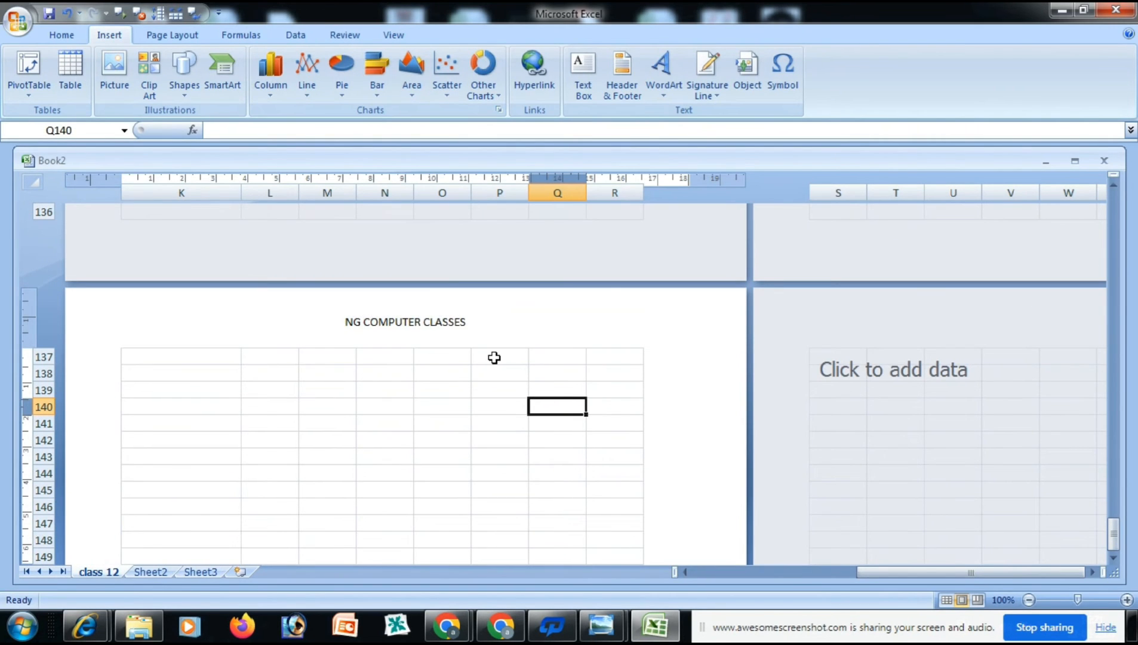
{"action": "scroll", "coordinate": [493, 356], "scroll_direction": "down", "scroll_amount": 14}
{"action": "left_click", "coordinate": [478, 455]}
{"action": "scroll", "coordinate": [468, 410], "scroll_direction": "down", "scroll_amount": 3}
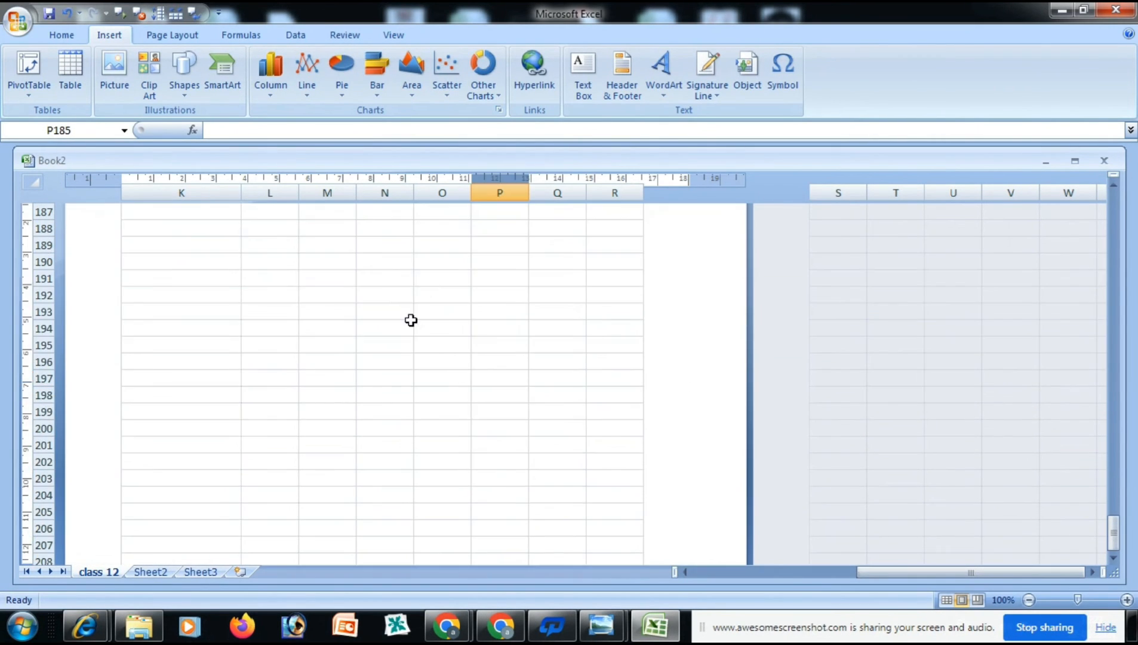
{"action": "scroll", "coordinate": [411, 321], "scroll_direction": "up", "scroll_amount": 3}
{"action": "scroll", "coordinate": [469, 412], "scroll_direction": "down", "scroll_amount": 12}
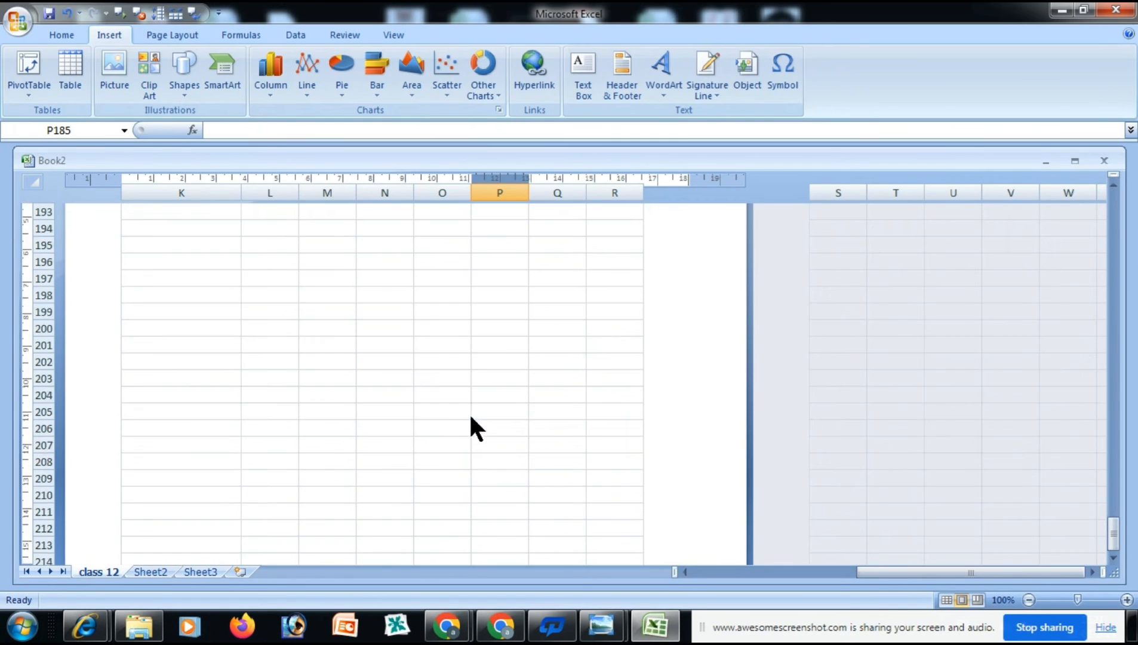
{"action": "left_click", "coordinate": [432, 517]}
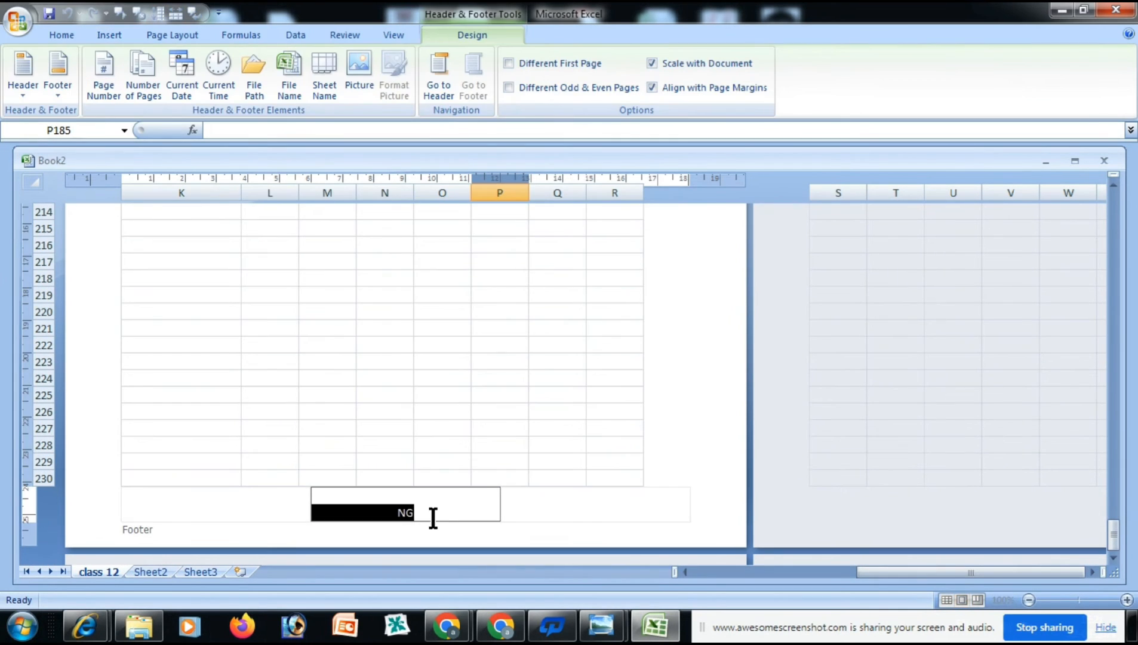
{"action": "left_click", "coordinate": [546, 360]}
- Recheck the header, then switch the sheet back to Normal view
{"action": "scroll", "coordinate": [546, 373], "scroll_direction": "up", "scroll_amount": 18}
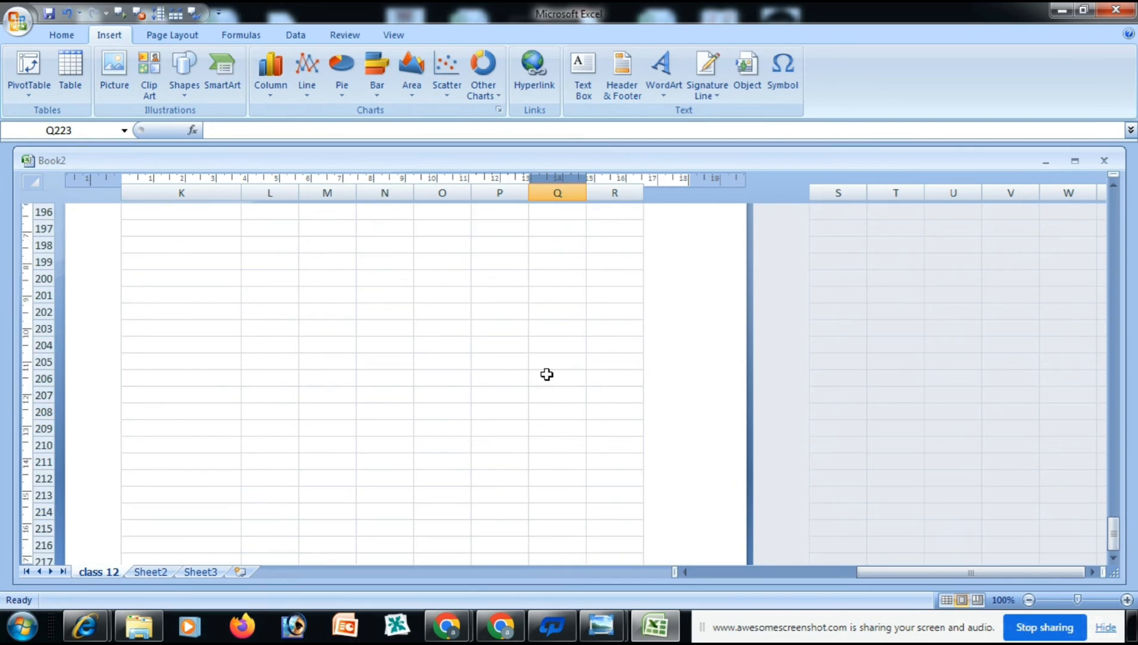
{"action": "left_click", "coordinate": [614, 82]}
{"action": "left_click", "coordinate": [424, 426]}
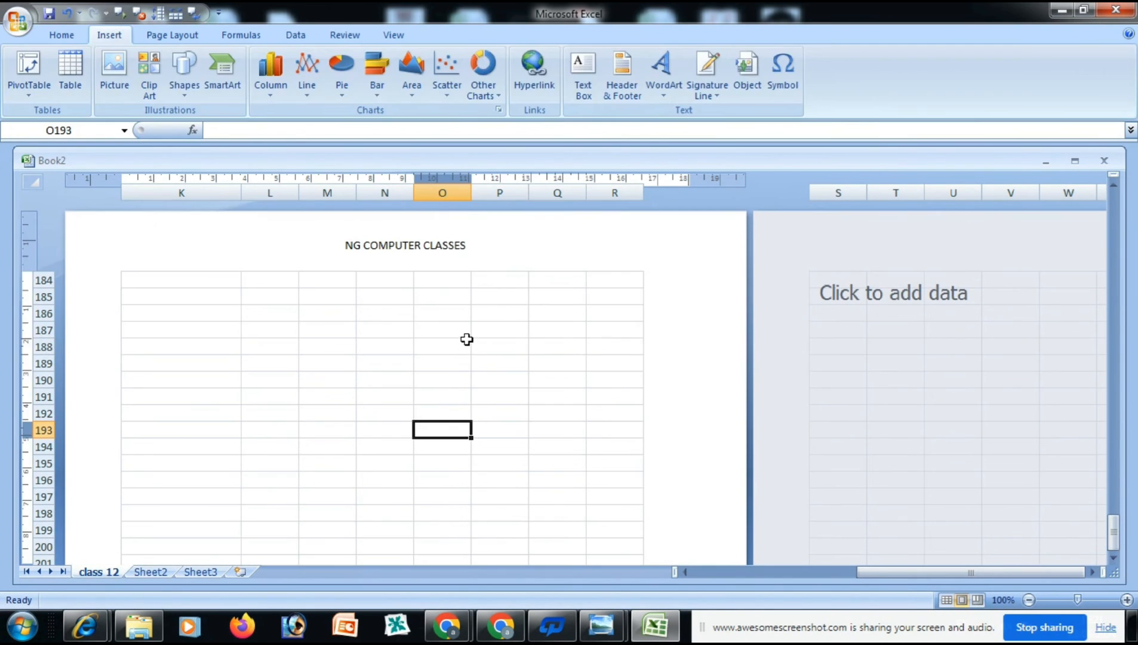
{"action": "scroll", "coordinate": [467, 340], "scroll_direction": "up", "scroll_amount": 5}
{"action": "left_click", "coordinate": [65, 39]}
{"action": "left_click", "coordinate": [391, 33]}
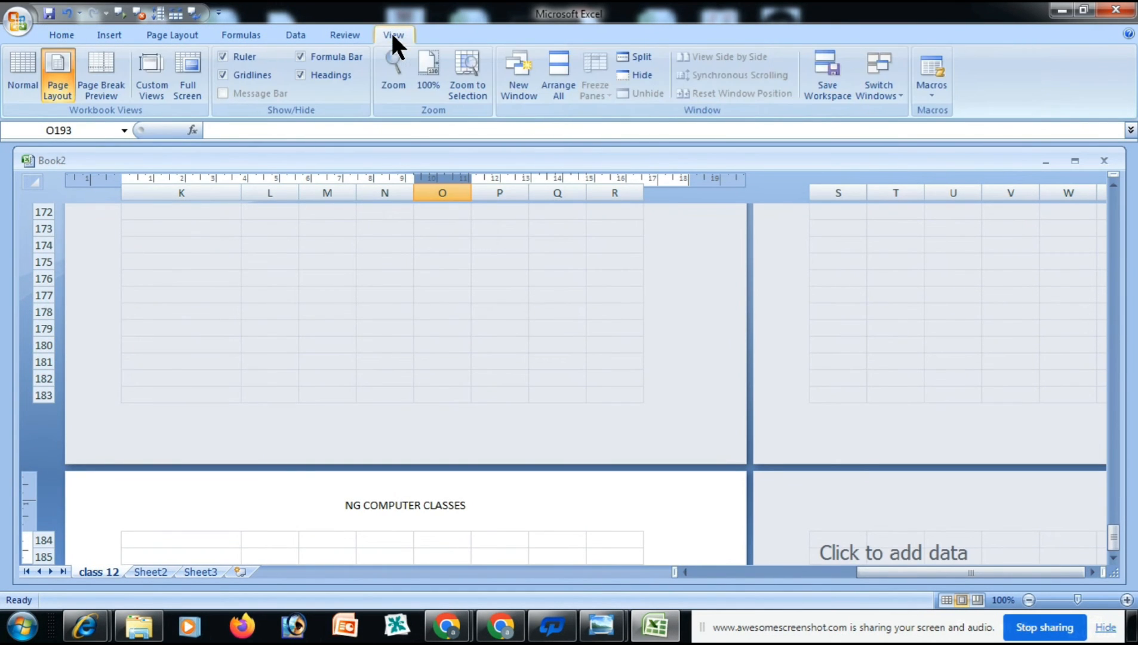
{"action": "left_click", "coordinate": [22, 74]}
{"action": "scroll", "coordinate": [142, 280], "scroll_direction": "up", "scroll_amount": 20}
{"action": "left_click_drag", "start_coordinate": [901, 573], "coordinate": [484, 388]}
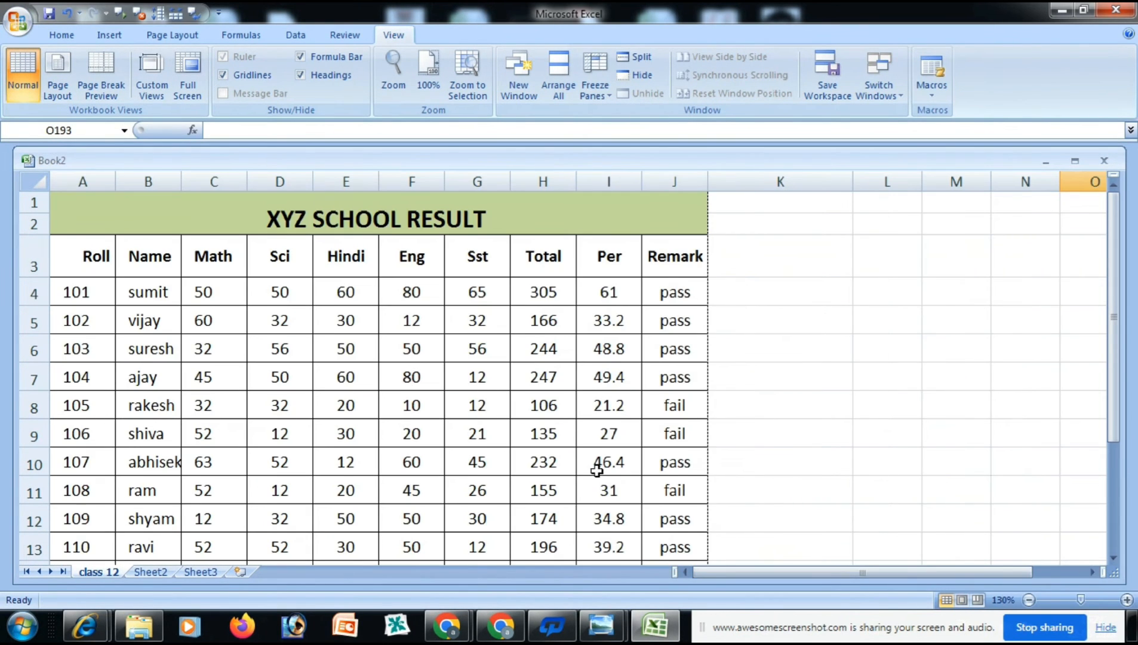
- Insert a WordArt reading NG COMPUTER CLASSES from cell D17
{"action": "left_click", "coordinate": [120, 31]}
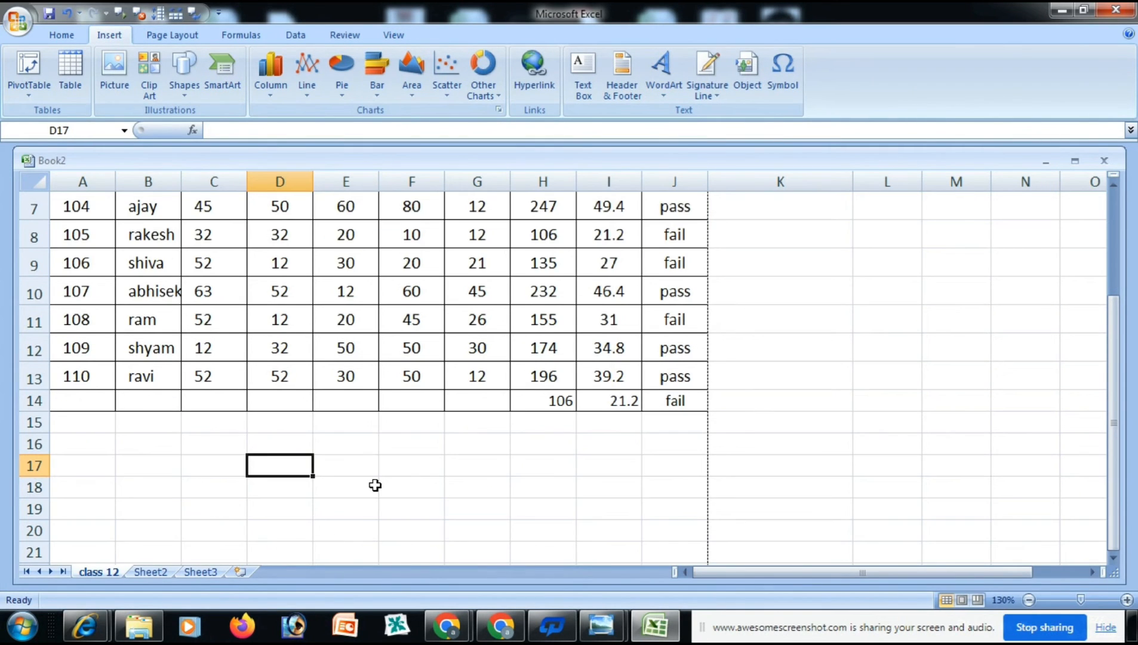
{"action": "left_click", "coordinate": [376, 485]}
{"action": "left_click", "coordinate": [288, 471]}
{"action": "left_click", "coordinate": [661, 80]}
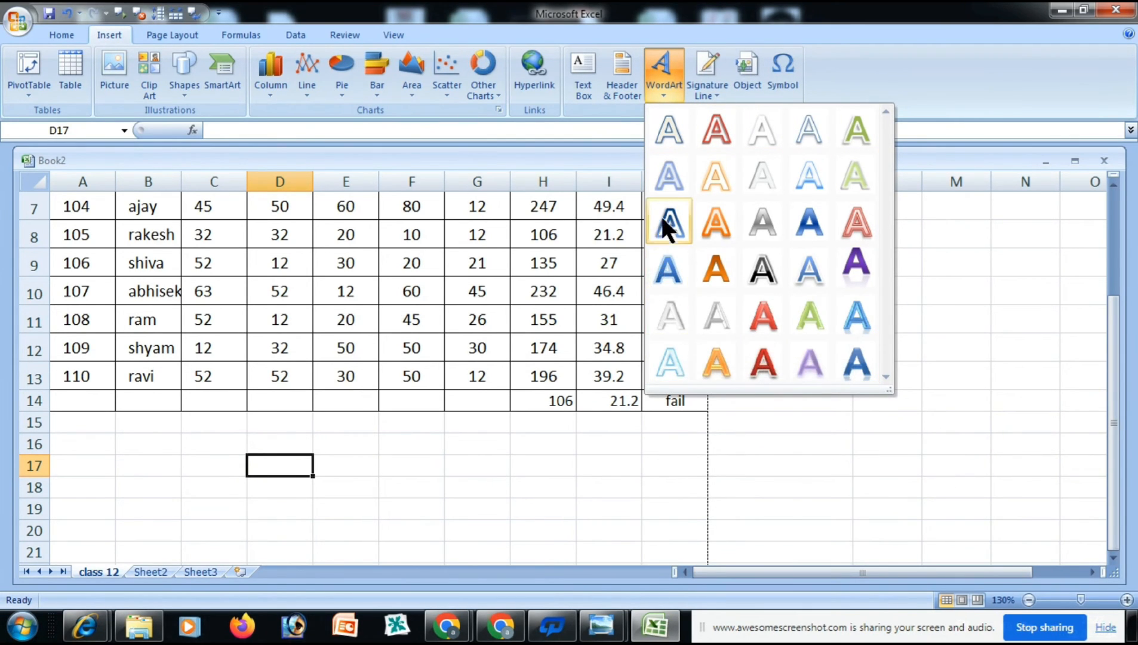
{"action": "left_click", "coordinate": [857, 361]}
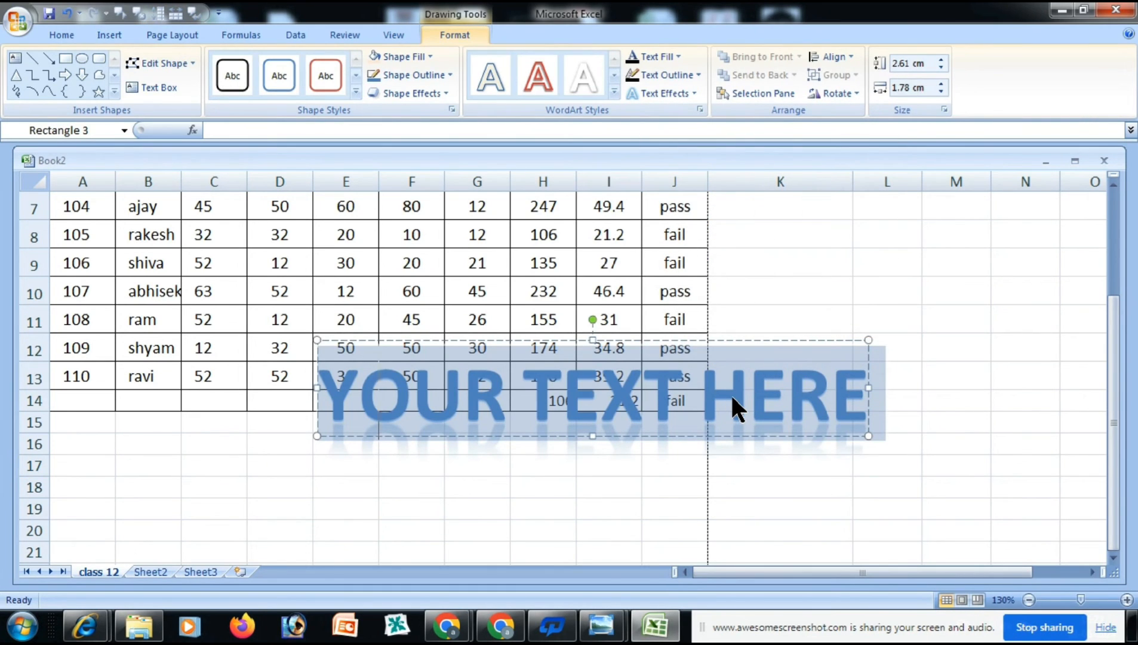
{"action": "type", "text": "NG COMPUTE"}
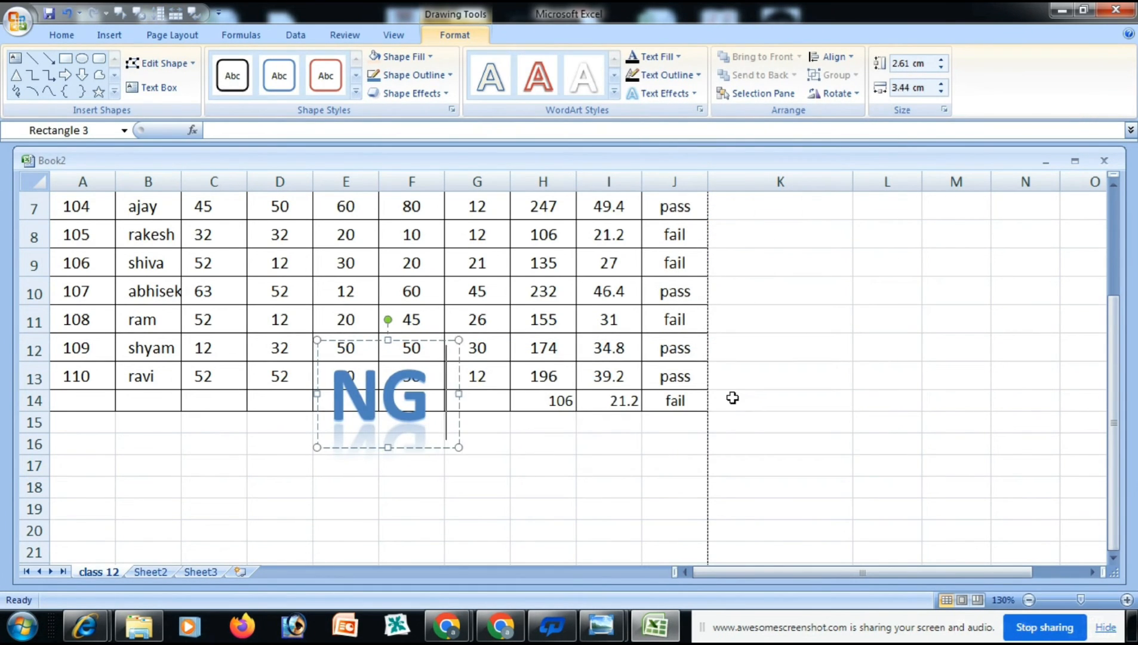
{"action": "type", "text": "R CLASSES"}
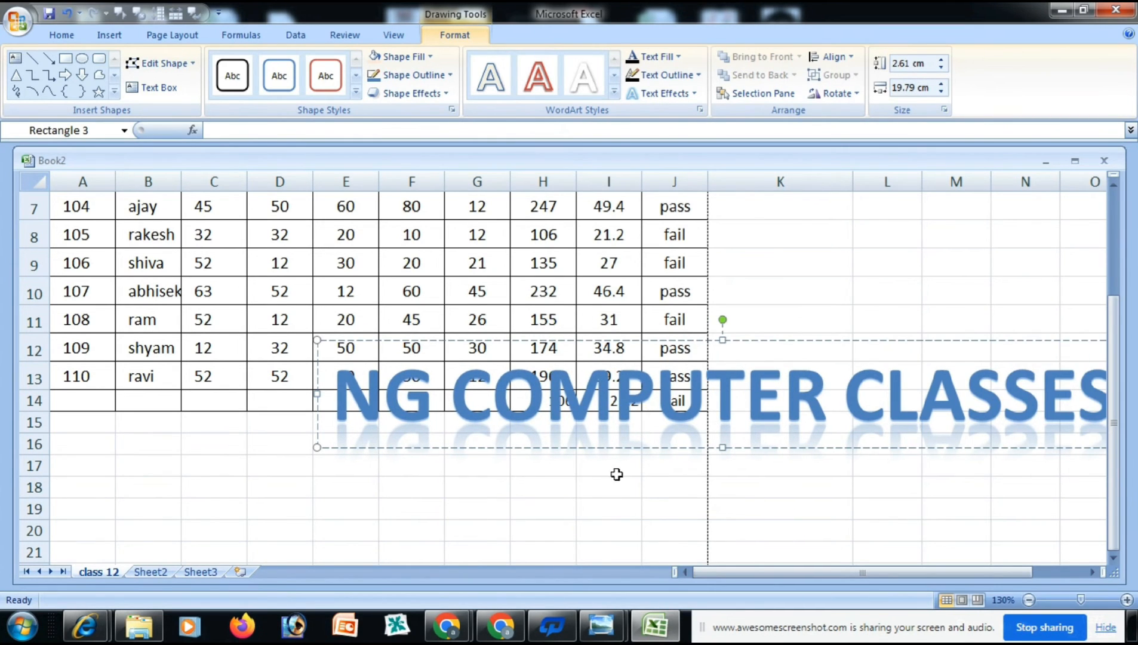
- Apply an orange WordArt style to all of the WordArt's text
{"action": "left_click_drag", "start_coordinate": [715, 572], "coordinate": [756, 572]}
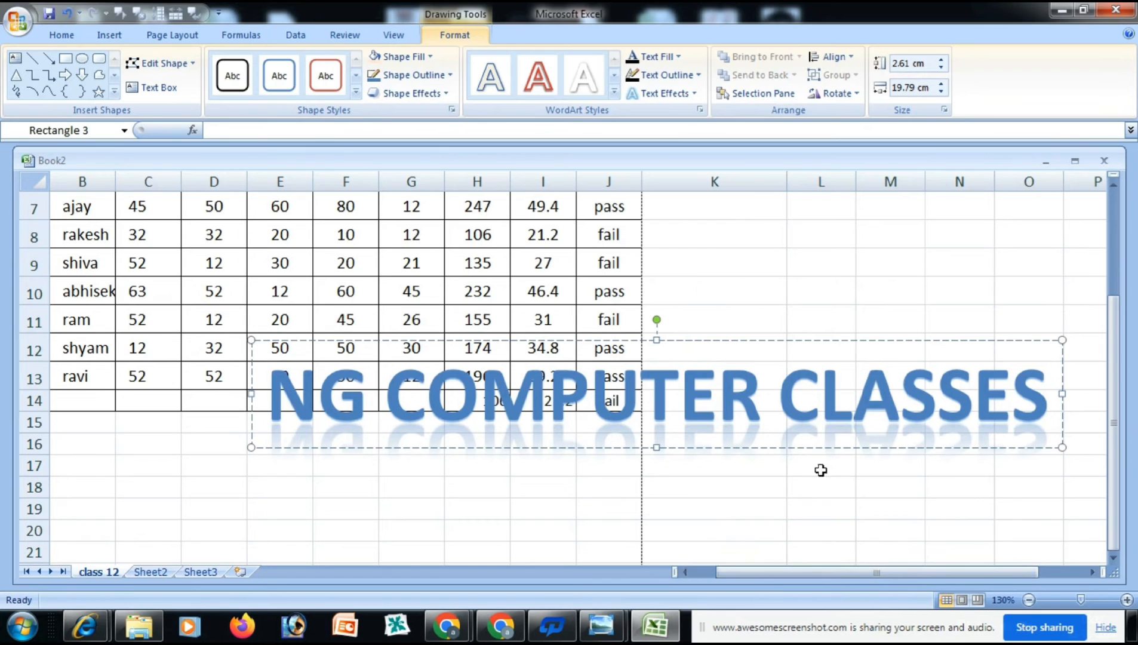
{"action": "left_click", "coordinate": [614, 91]}
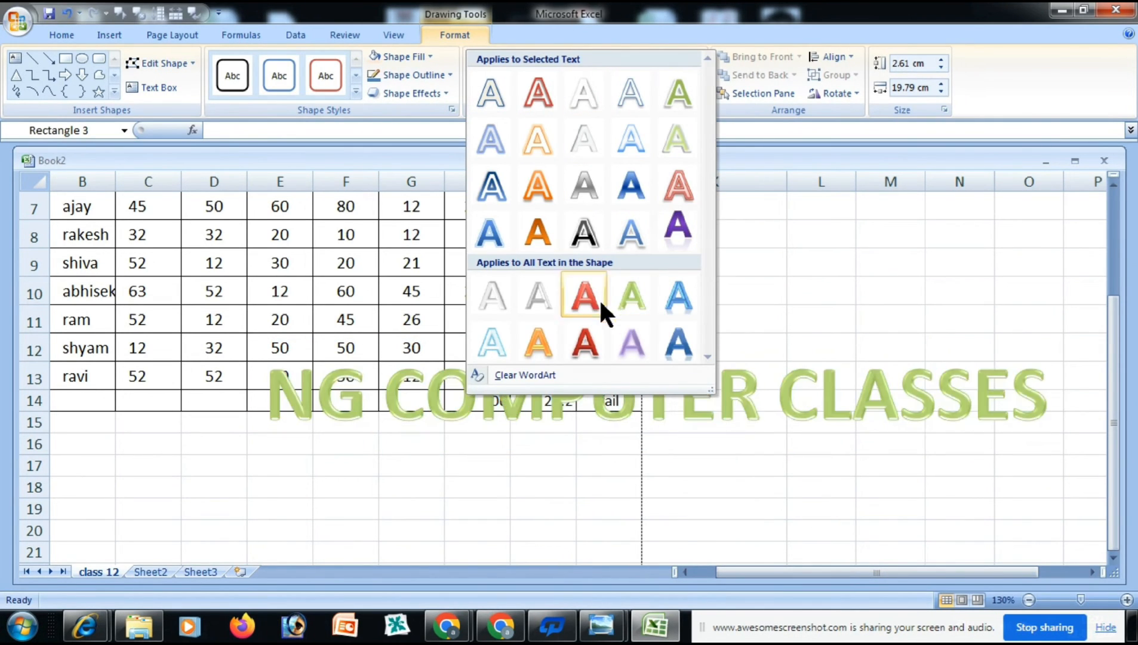
{"action": "left_click", "coordinate": [533, 344]}
{"action": "left_click", "coordinate": [621, 466]}
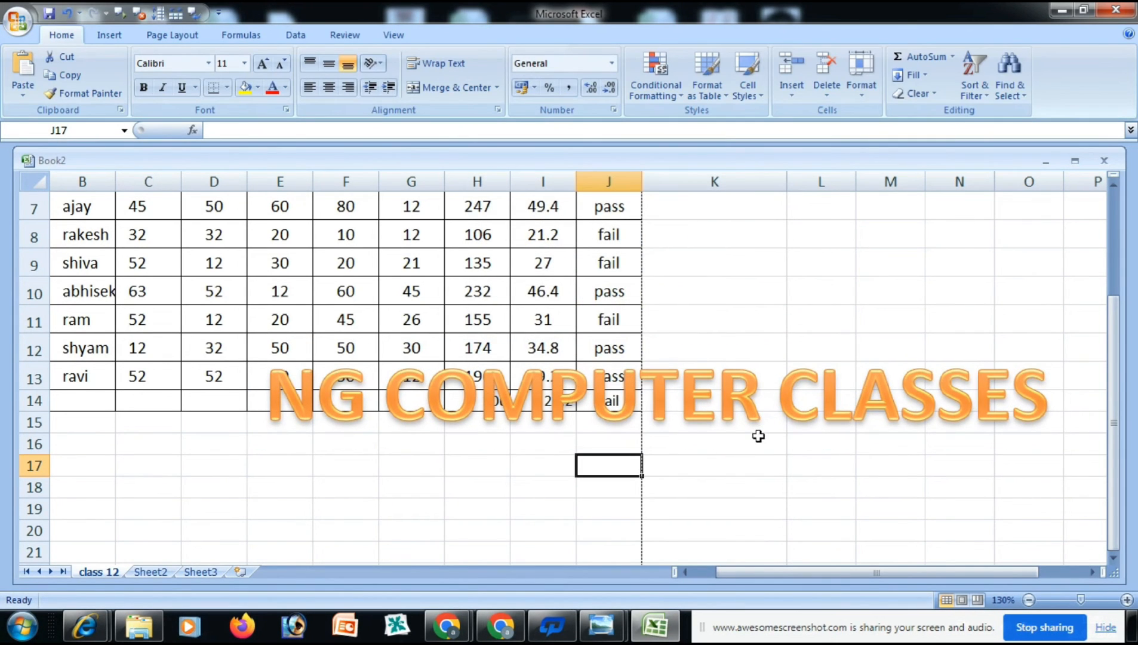
{"action": "left_click", "coordinate": [124, 31]}
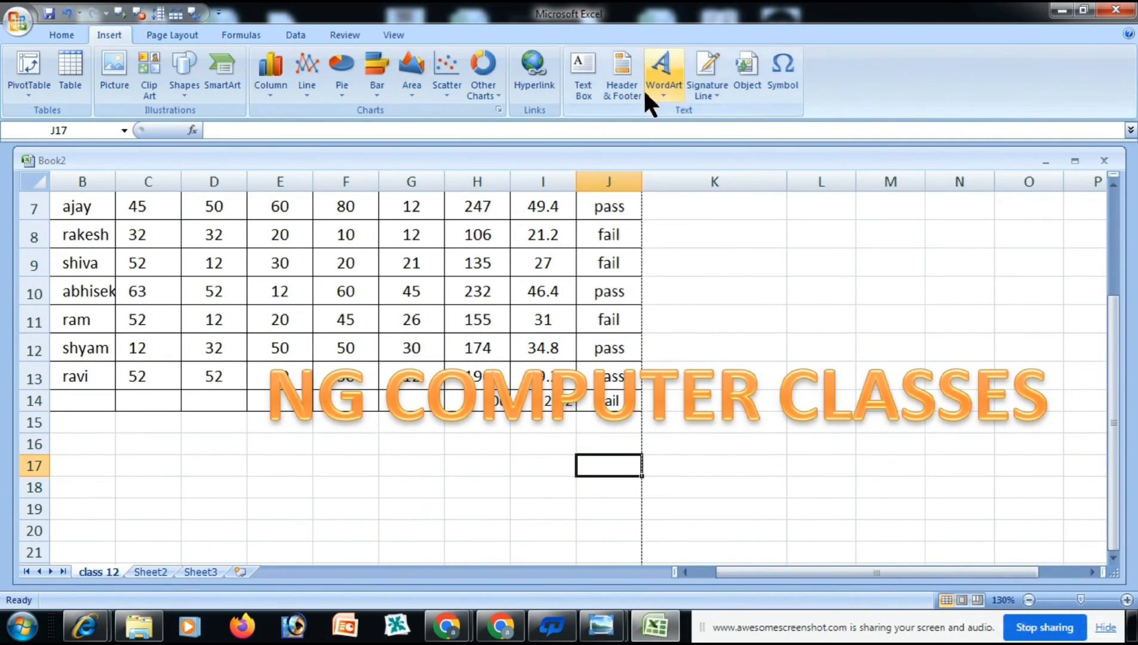
- Select the orange NG COMPUTER CLASSES WordArt by its border and cut it
{"action": "left_click", "coordinate": [714, 398]}
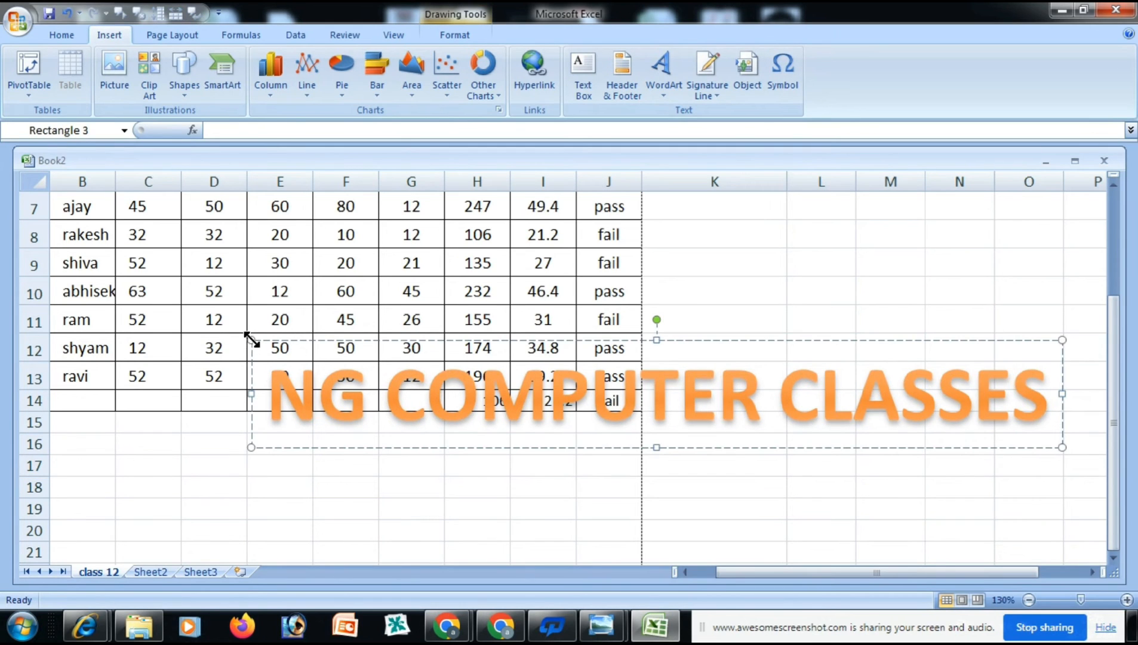
{"action": "left_click", "coordinate": [260, 342]}
{"action": "right_click", "coordinate": [253, 343]}
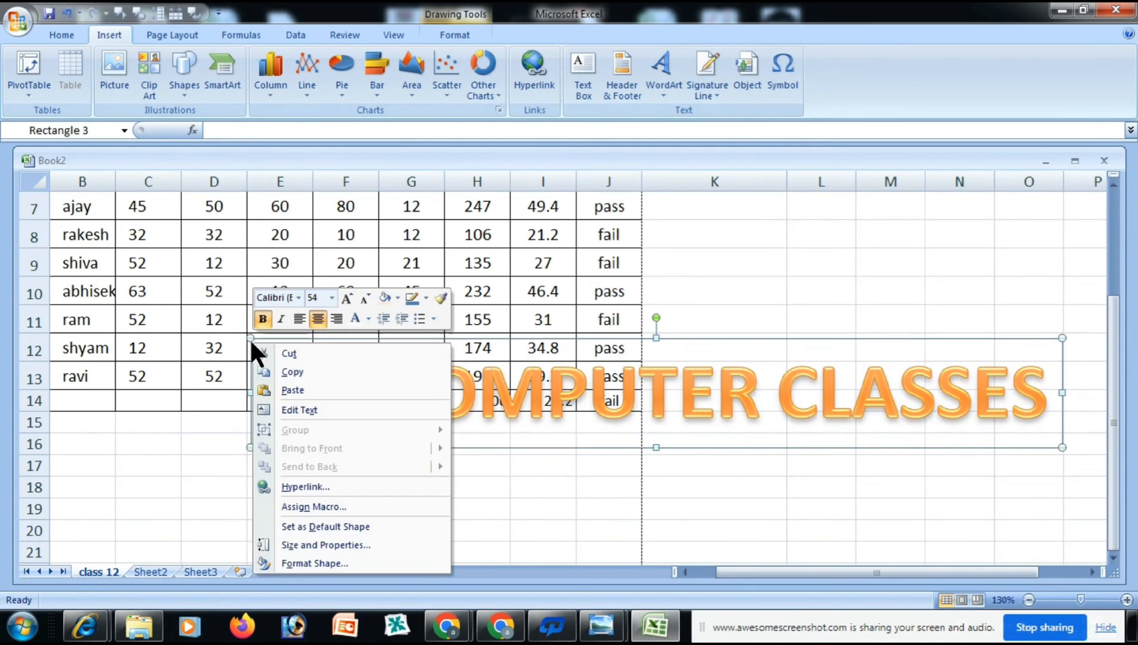
{"action": "left_click", "coordinate": [288, 351]}
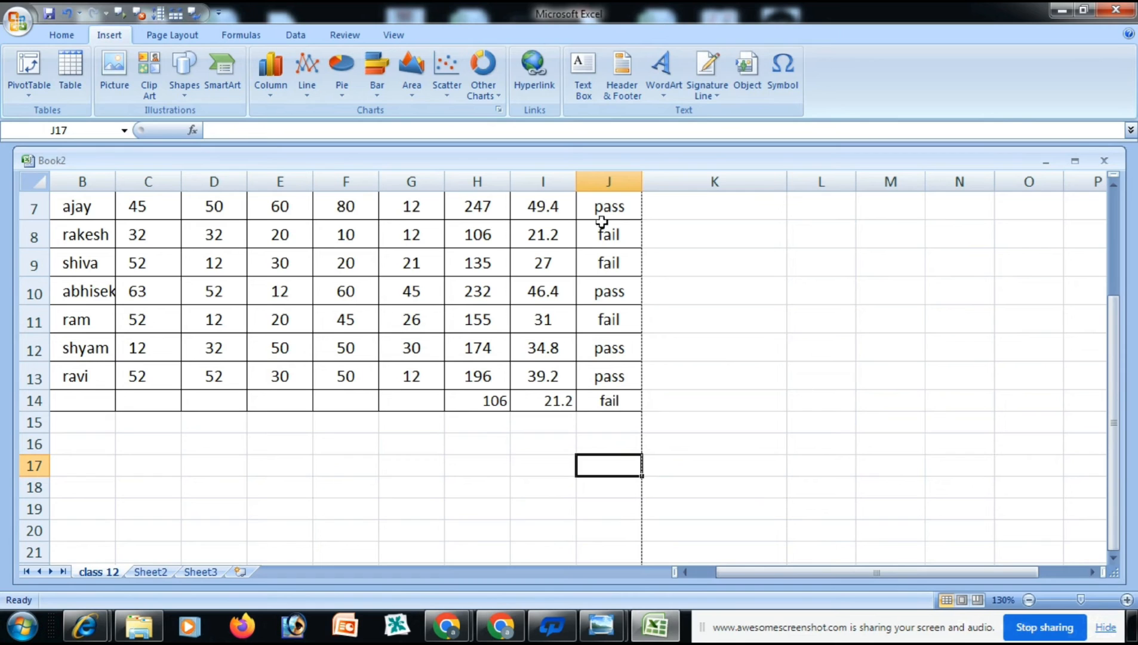
{"action": "scroll", "coordinate": [765, 300], "scroll_direction": "up", "scroll_amount": 1}
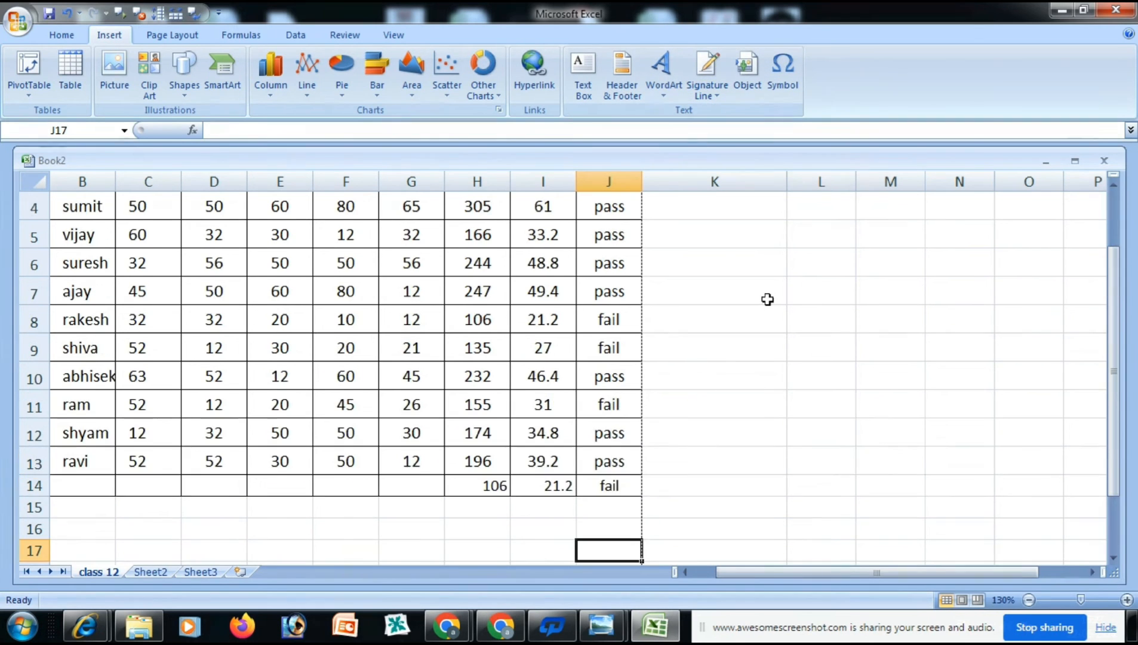
{"action": "scroll", "coordinate": [496, 353], "scroll_direction": "down", "scroll_amount": 2}
{"action": "scroll", "coordinate": [488, 348], "scroll_direction": "up", "scroll_amount": 3}
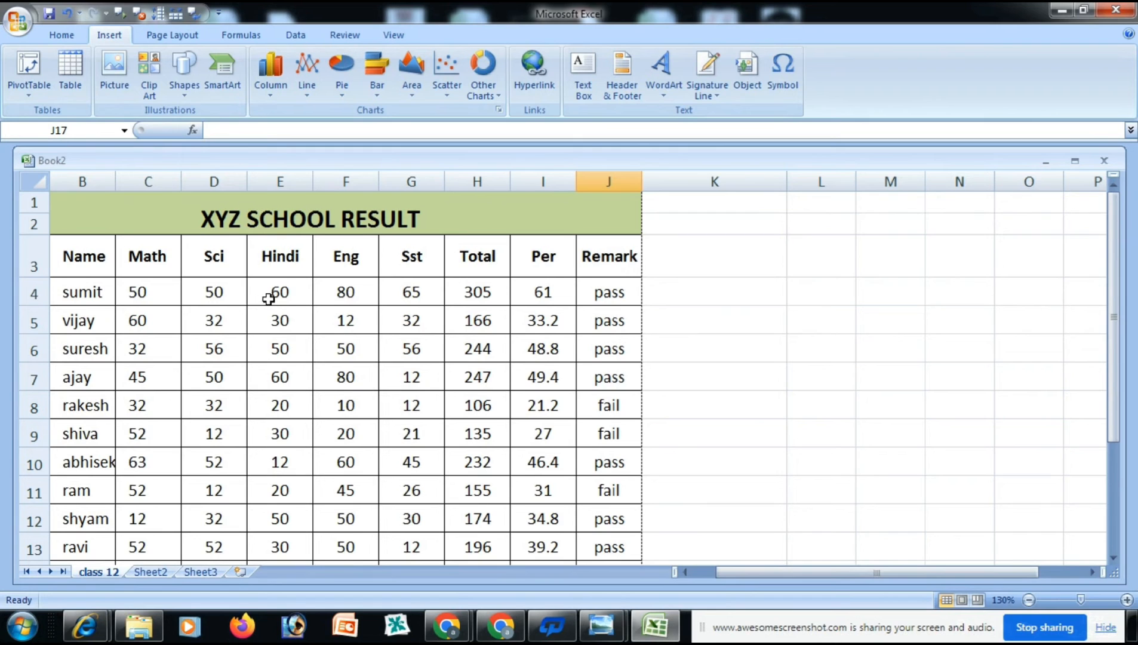
{"action": "scroll", "coordinate": [268, 299], "scroll_direction": "down", "scroll_amount": 3}
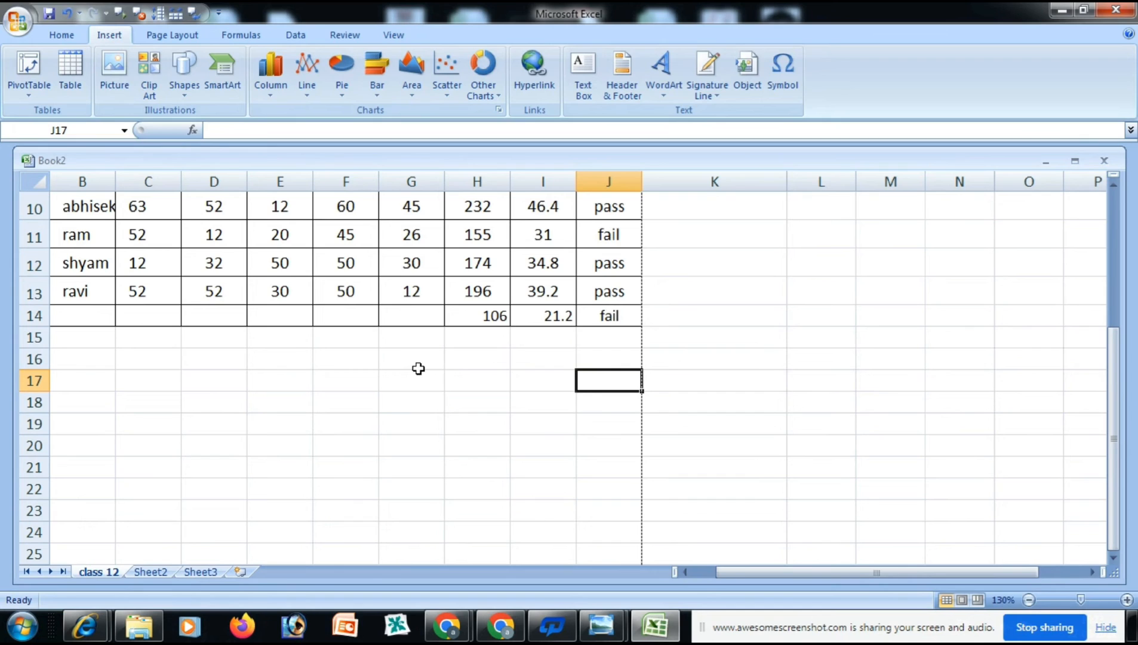
- Insert an Office signature line with the signer's name and the title PRINCIPAL
{"action": "left_click", "coordinate": [703, 83]}
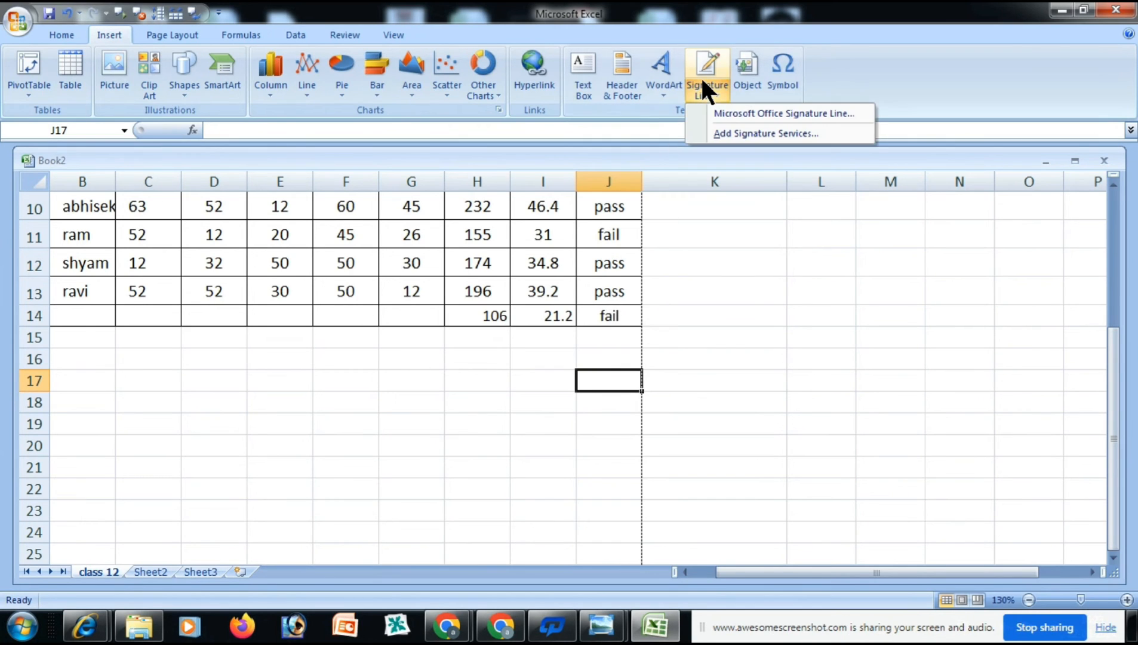
{"action": "left_click", "coordinate": [743, 115]}
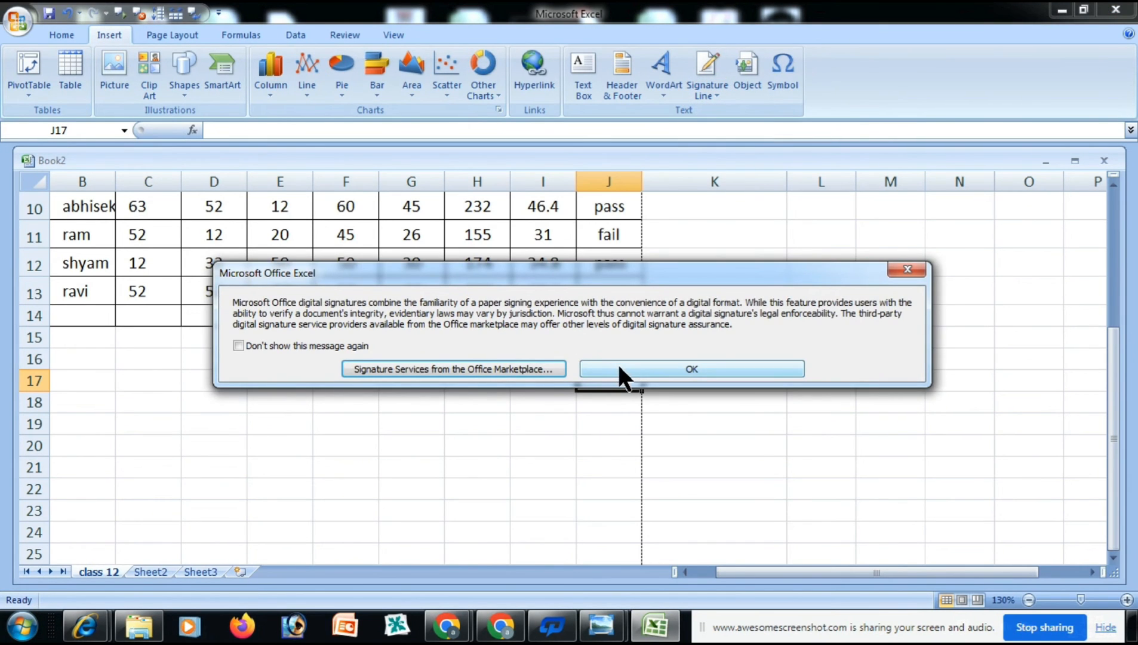
{"action": "left_click", "coordinate": [618, 365]}
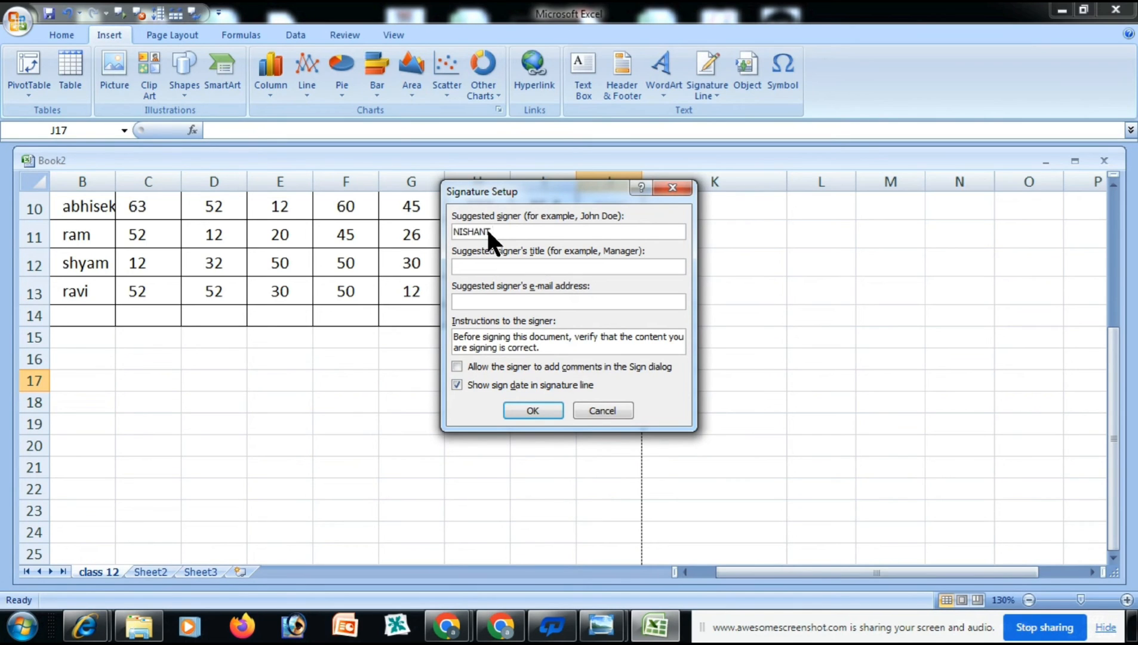
{"action": "type", "text": "NISHANT GHOSHI"}
{"action": "left_click", "coordinate": [502, 266]}
{"action": "left_click", "coordinate": [542, 407]}
- Position the new signature line just below the results table
{"action": "left_click", "coordinate": [728, 421]}
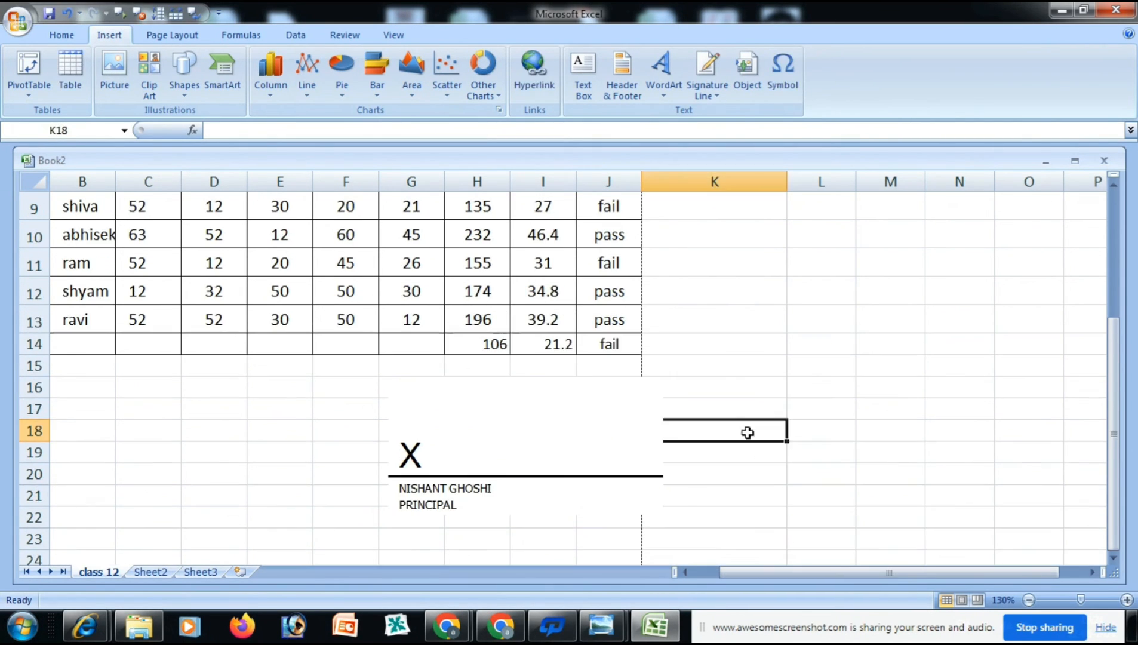
{"action": "left_click", "coordinate": [557, 442]}
{"action": "scroll", "coordinate": [569, 440], "scroll_direction": "down", "scroll_amount": 2}
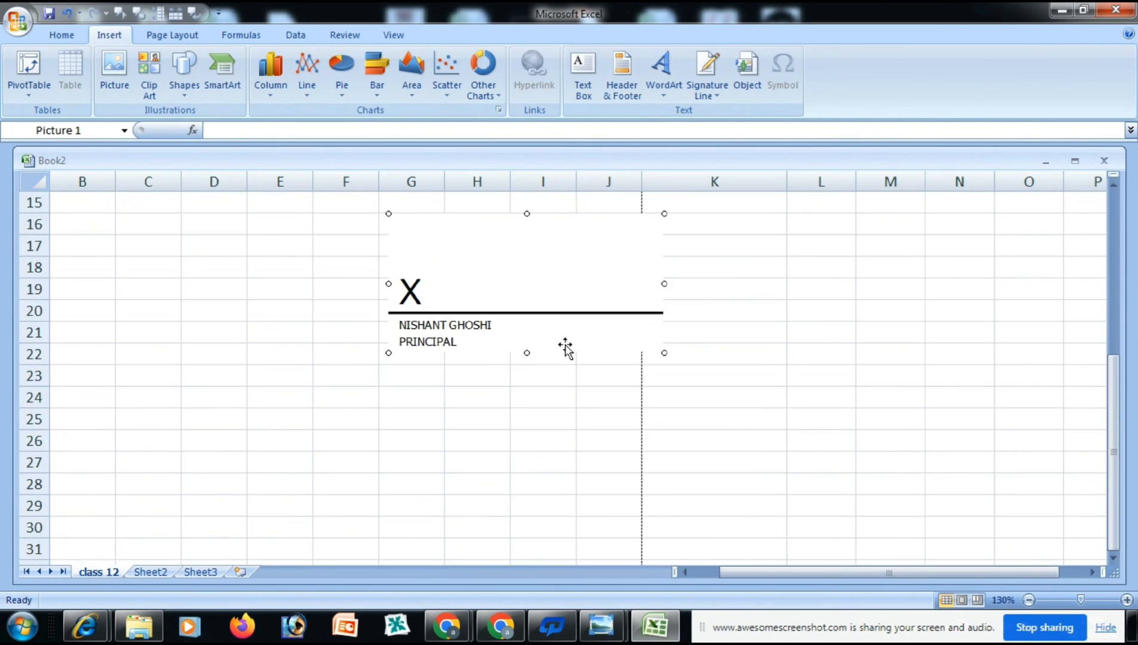
{"action": "scroll", "coordinate": [427, 282], "scroll_direction": "up", "scroll_amount": 1}
{"action": "left_click_drag", "start_coordinate": [462, 342], "coordinate": [445, 318]}
- Cut the signature line from the sheet and scroll back to the top
{"action": "key", "text": "Escape"}
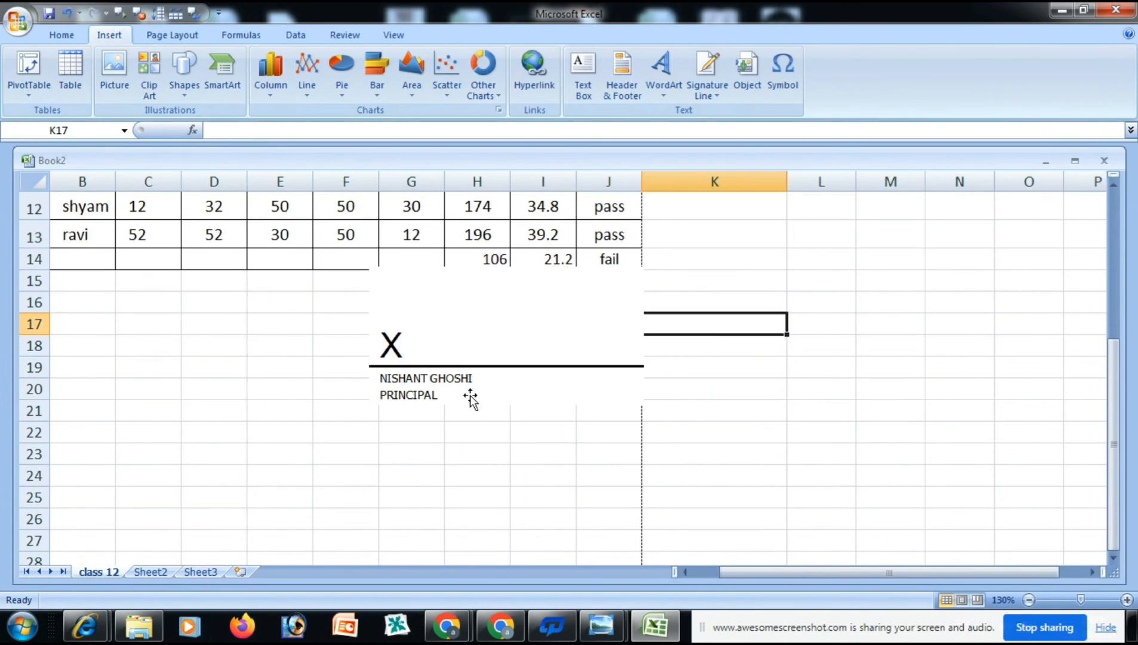
{"action": "left_click", "coordinate": [657, 345]}
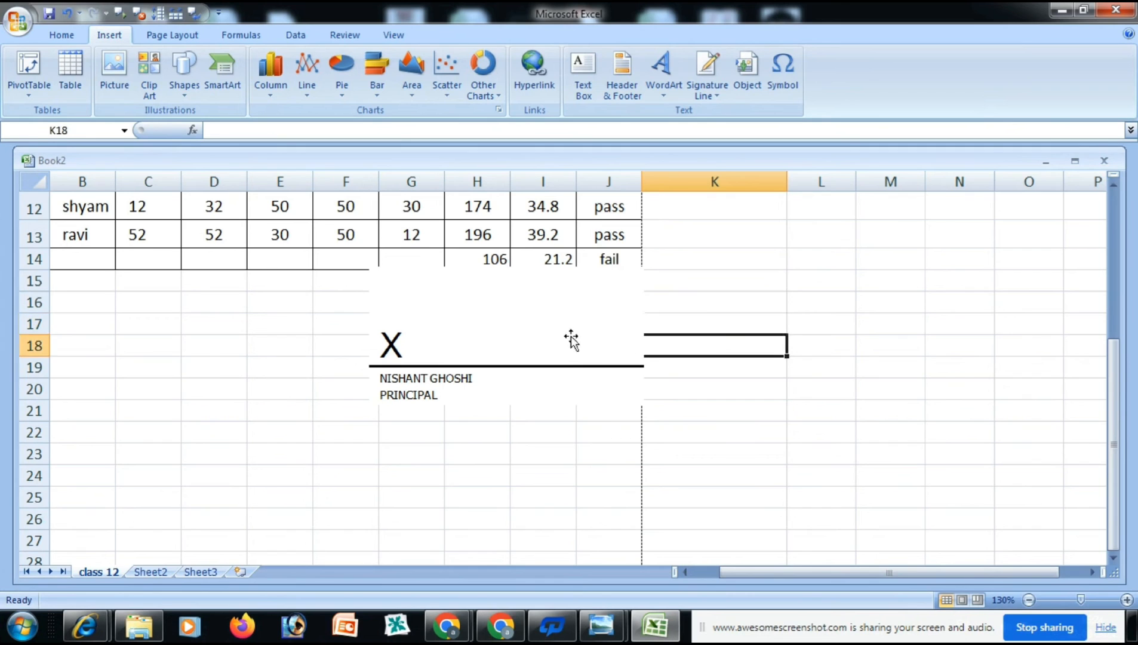
{"action": "left_click", "coordinate": [555, 338]}
{"action": "scroll", "coordinate": [478, 347], "scroll_direction": "up", "scroll_amount": 1}
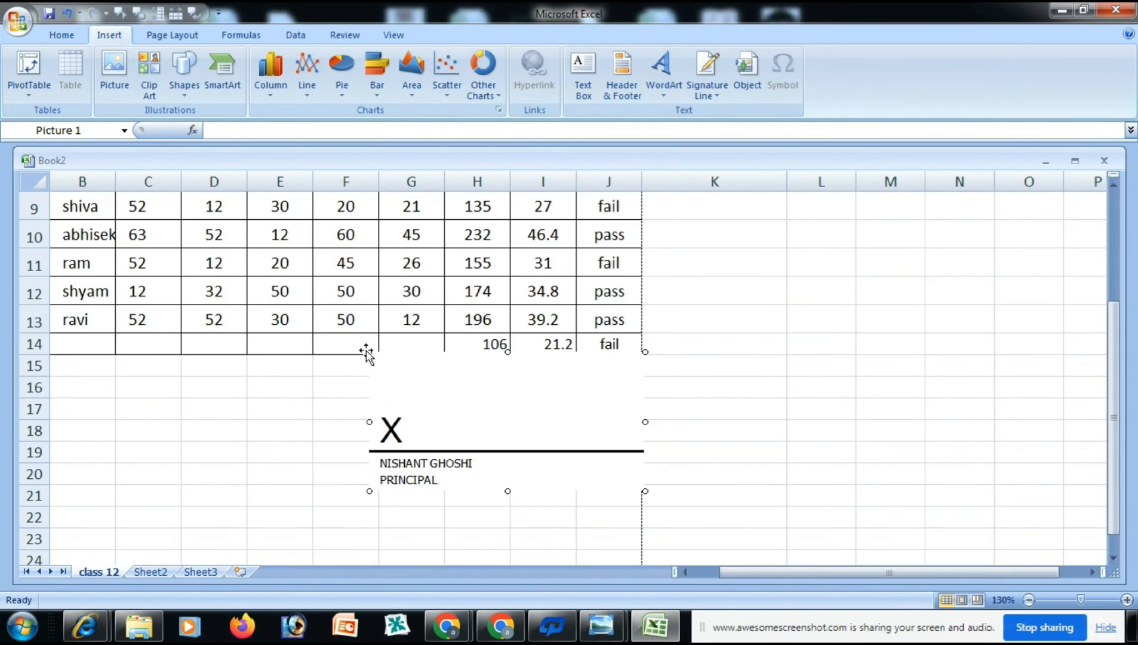
{"action": "right_click", "coordinate": [371, 352]}
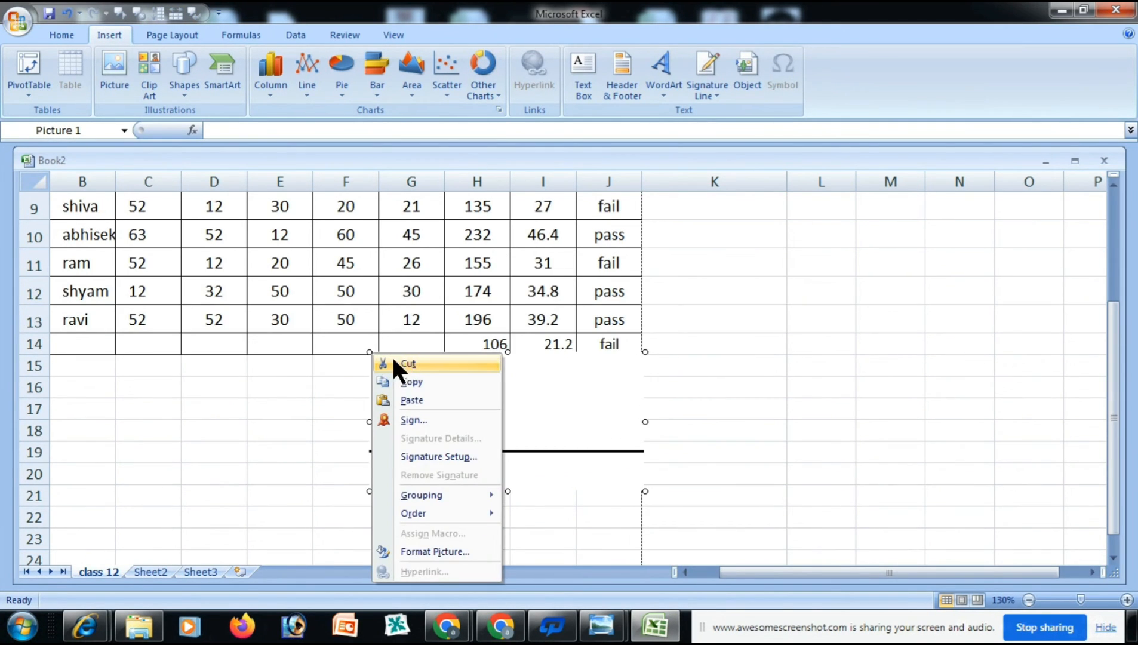
{"action": "left_click", "coordinate": [409, 364]}
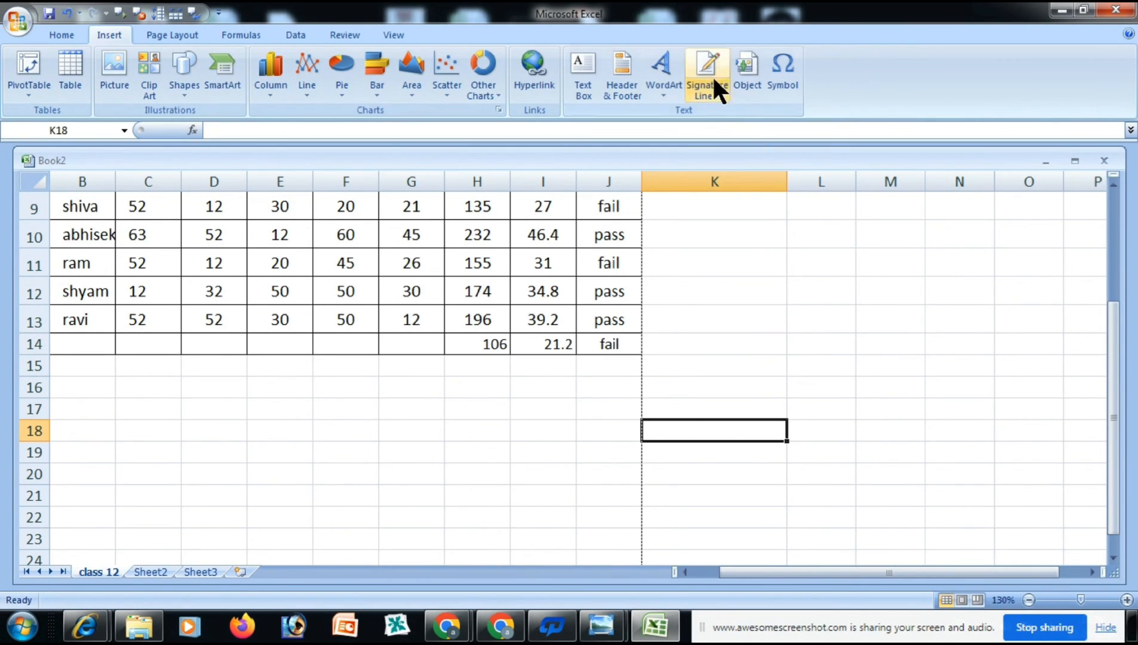
{"action": "scroll", "coordinate": [682, 269], "scroll_direction": "up", "scroll_amount": 1}
{"action": "scroll", "coordinate": [682, 269], "scroll_direction": "up", "scroll_amount": 2}
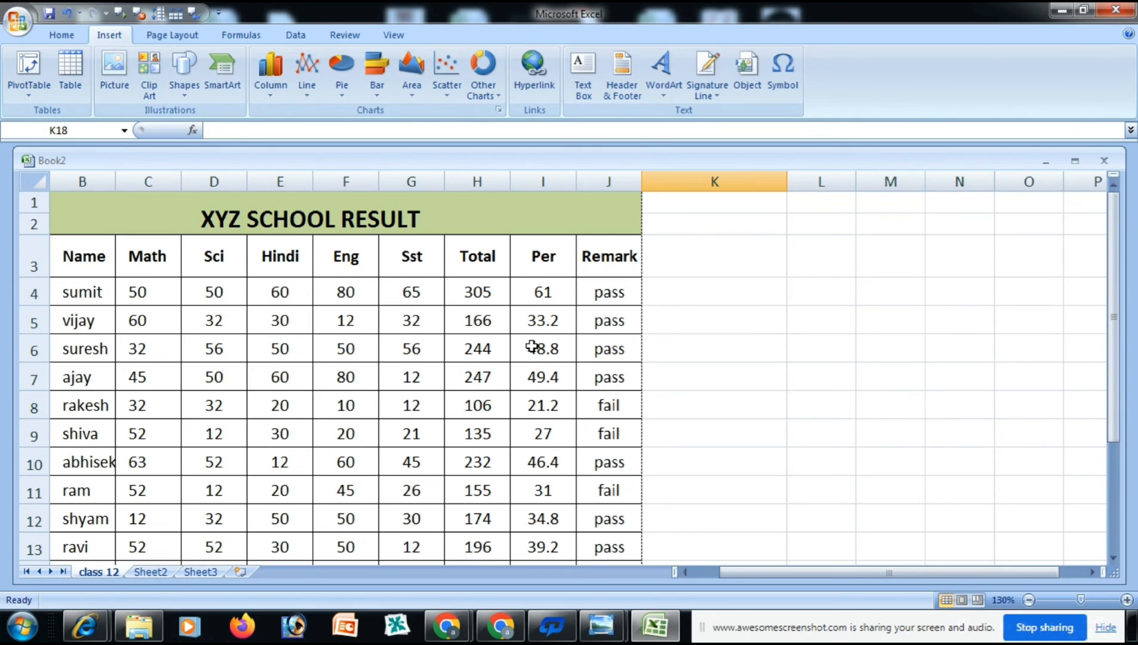
{"action": "scroll", "coordinate": [460, 414], "scroll_direction": "down", "scroll_amount": 3}
{"action": "scroll", "coordinate": [707, 286], "scroll_direction": "up", "scroll_amount": 3}
- Embed a new Bitmap Image object and enlarge its canvas to 479×385 pixels
{"action": "left_click", "coordinate": [750, 85]}
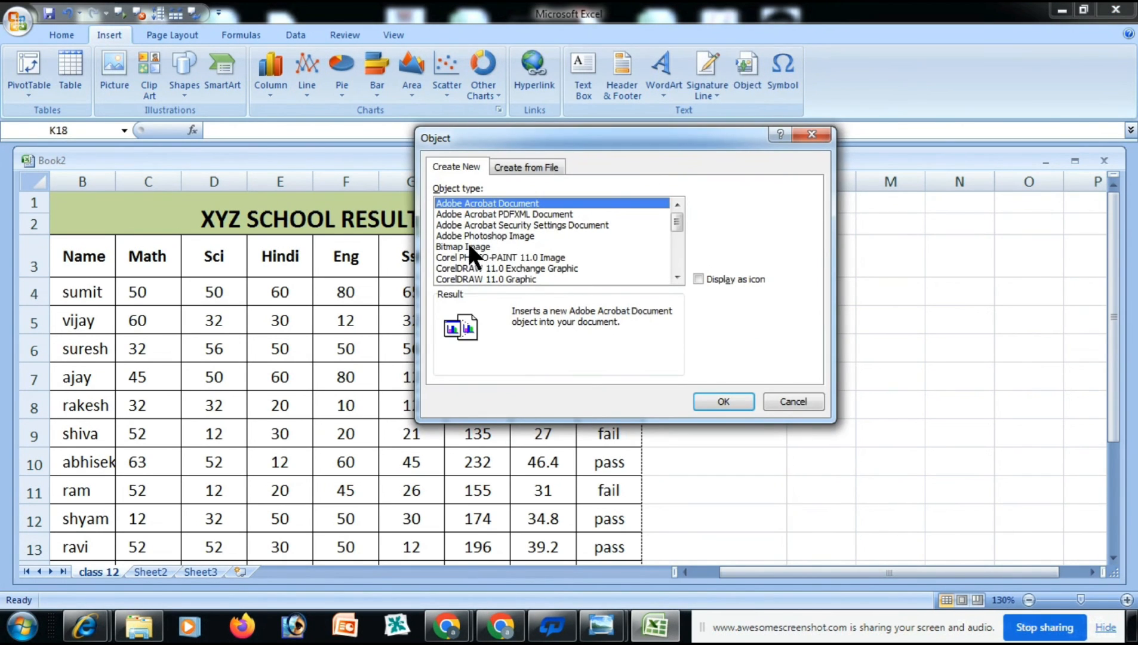
{"action": "left_click", "coordinate": [451, 245]}
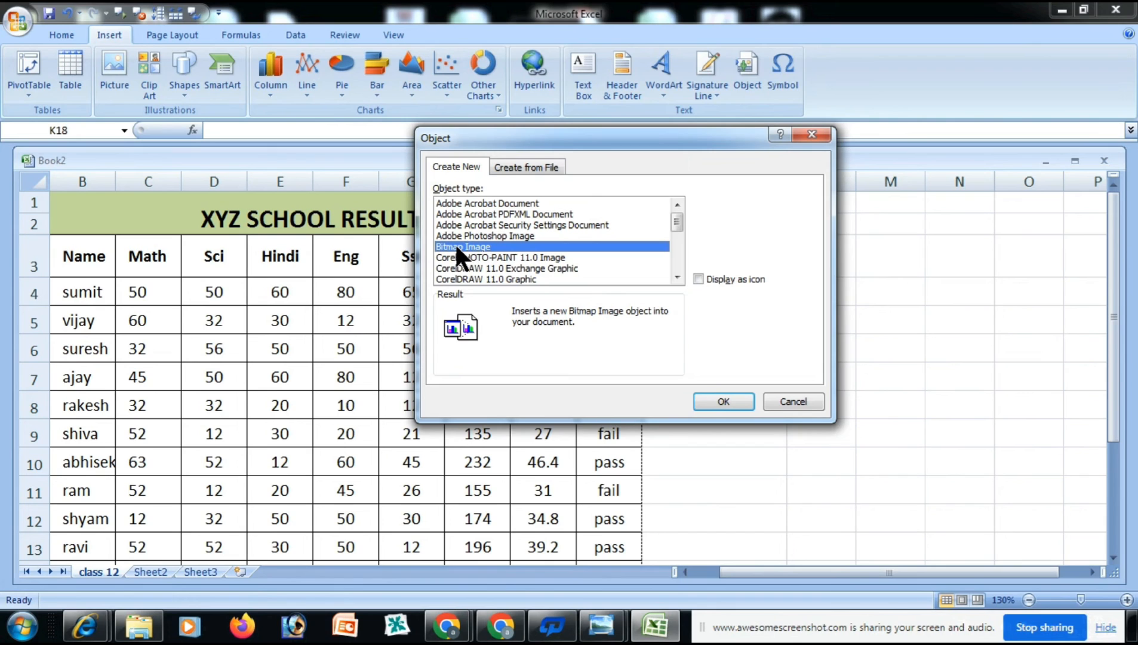
{"action": "left_click", "coordinate": [719, 402]}
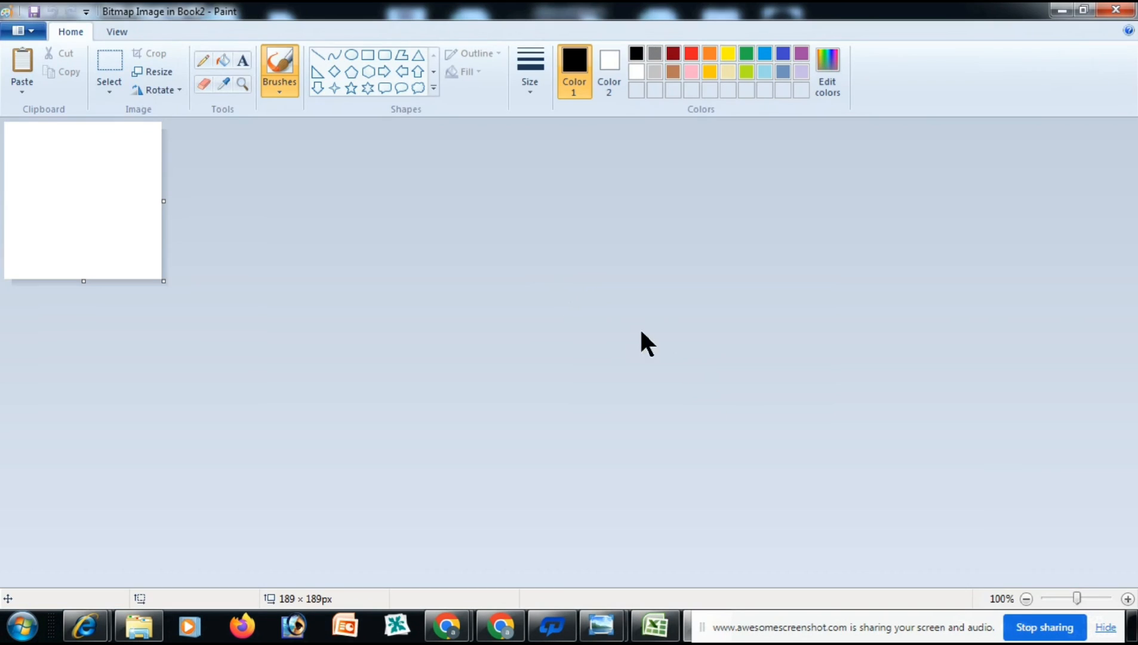
{"action": "left_click_drag", "start_coordinate": [163, 279], "coordinate": [408, 448]}
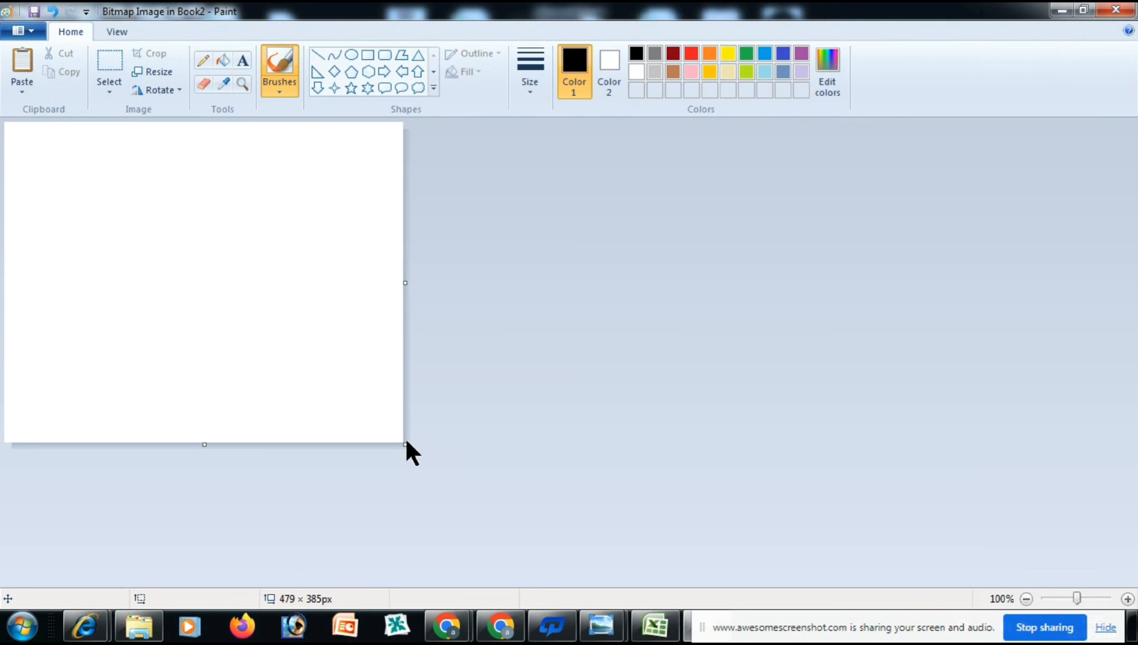
- Draw a pencil flag on a pole, a large five-point star and a small four-point star inside it
{"action": "left_click", "coordinate": [209, 58]}
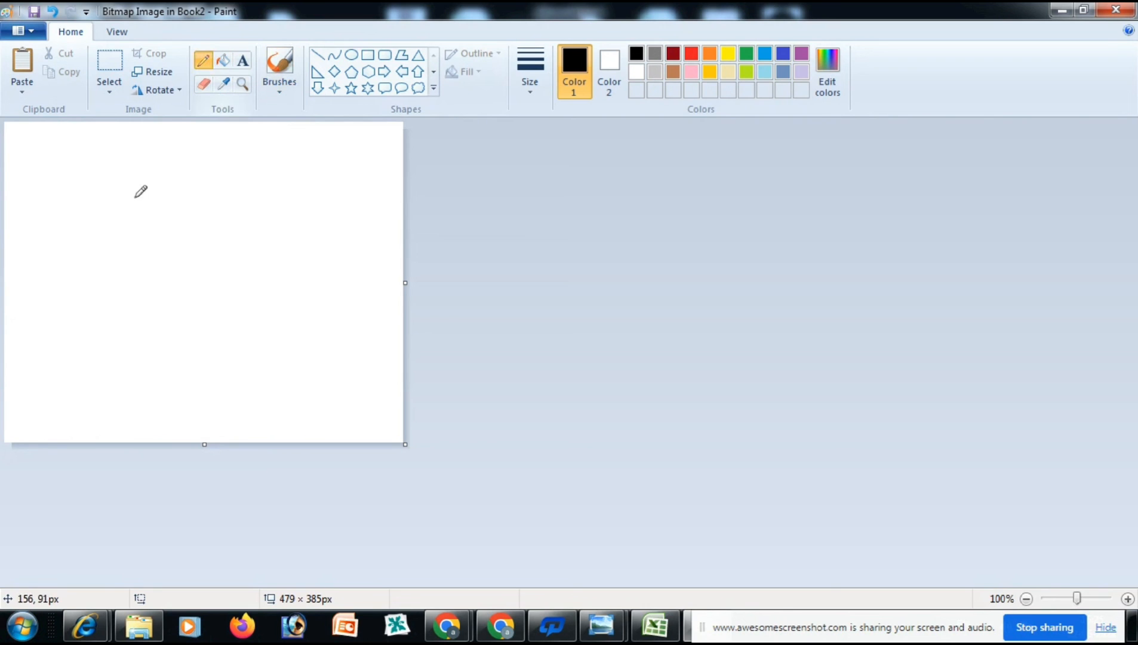
{"action": "left_click_drag", "start_coordinate": [141, 182], "coordinate": [130, 324]}
{"action": "mouse_move", "coordinate": [142, 183]}
{"action": "left_mouse_down"}
{"action": "mouse_move", "coordinate": [219, 211]}
{"action": "mouse_move", "coordinate": [176, 234]}
{"action": "mouse_move", "coordinate": [129, 239]}
{"action": "left_mouse_up"}
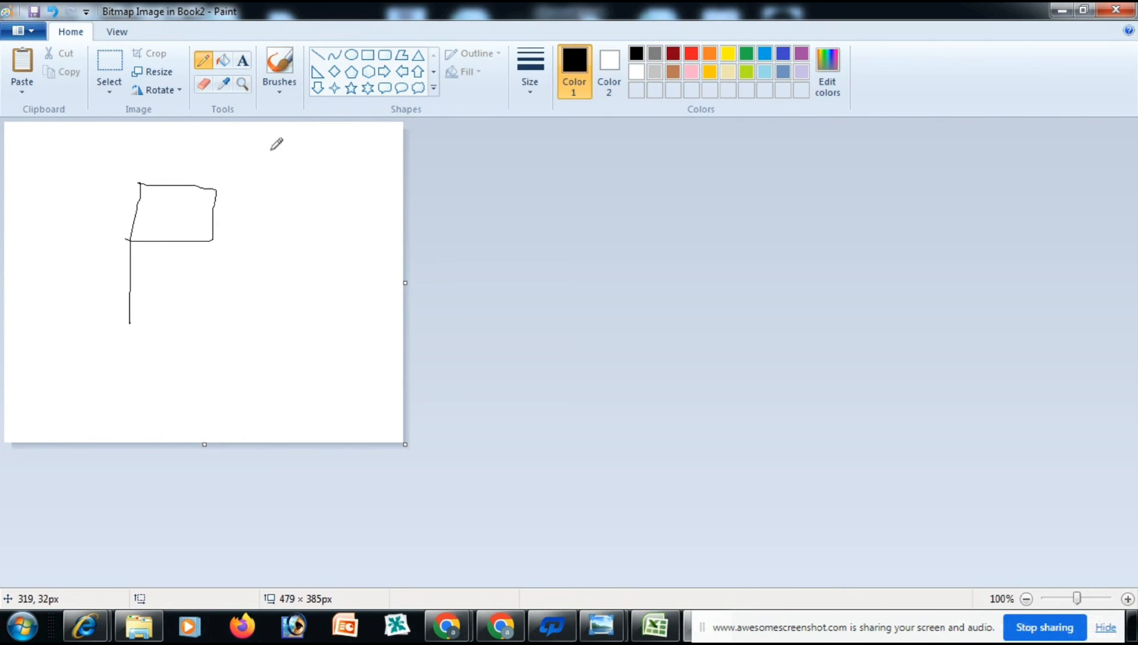
{"action": "left_click", "coordinate": [347, 88]}
{"action": "left_click_drag", "start_coordinate": [180, 261], "coordinate": [279, 358]}
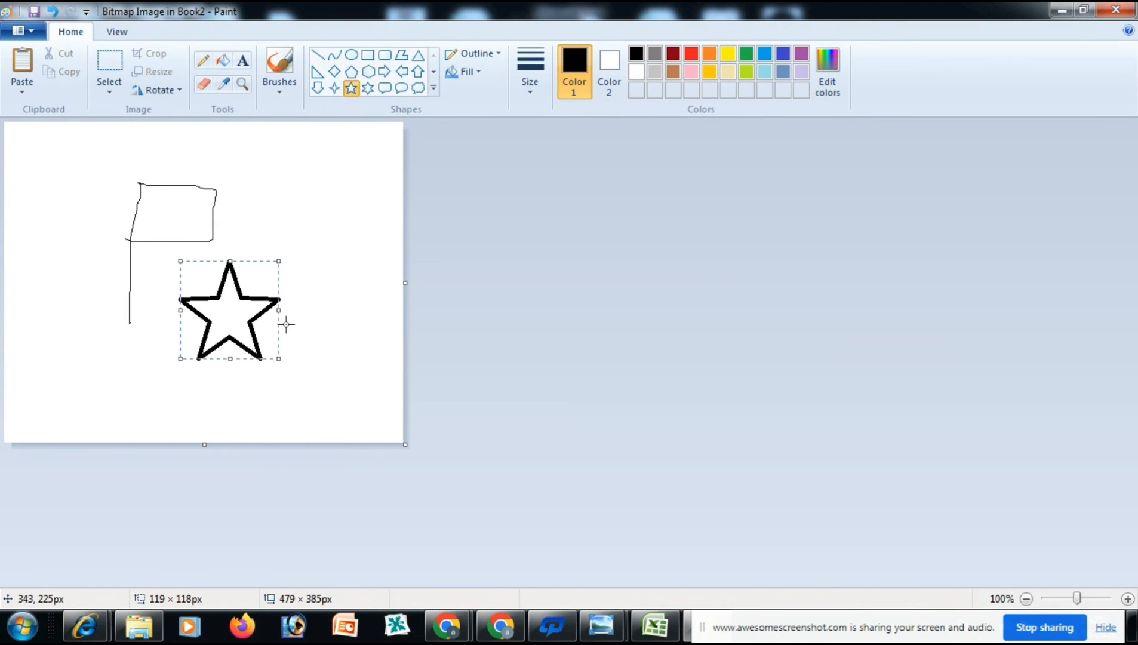
{"action": "left_click", "coordinate": [334, 88]}
{"action": "left_click_drag", "start_coordinate": [210, 296], "coordinate": [246, 333]}
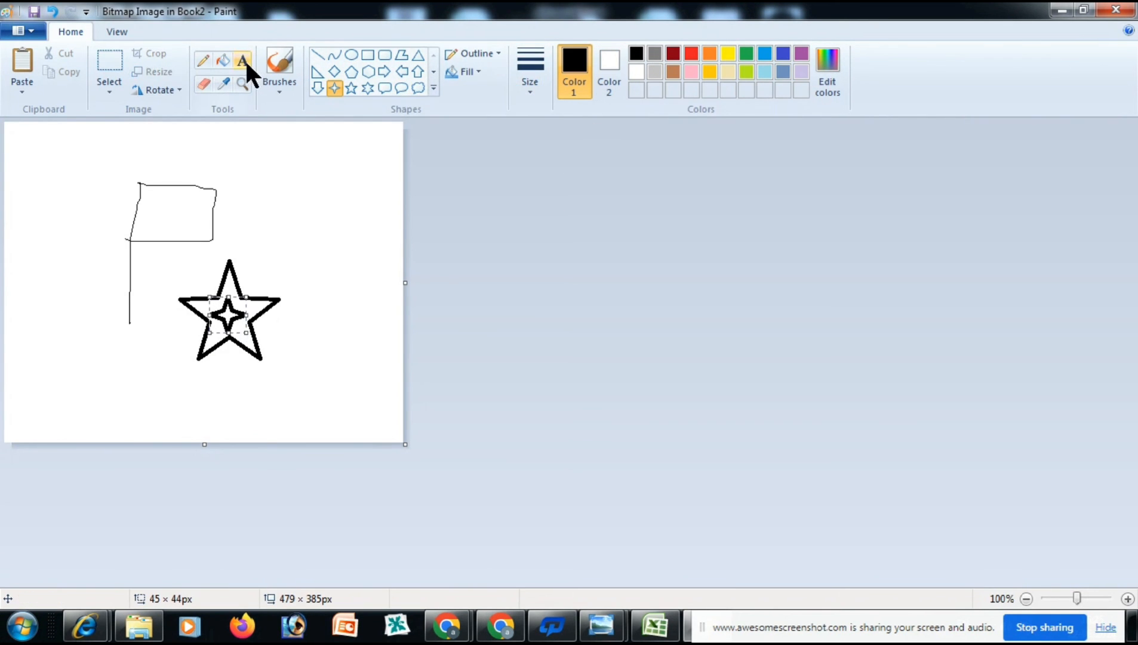
- Fill the big star pink, select blue, and return to the Excel sheet
{"action": "left_click", "coordinate": [222, 60]}
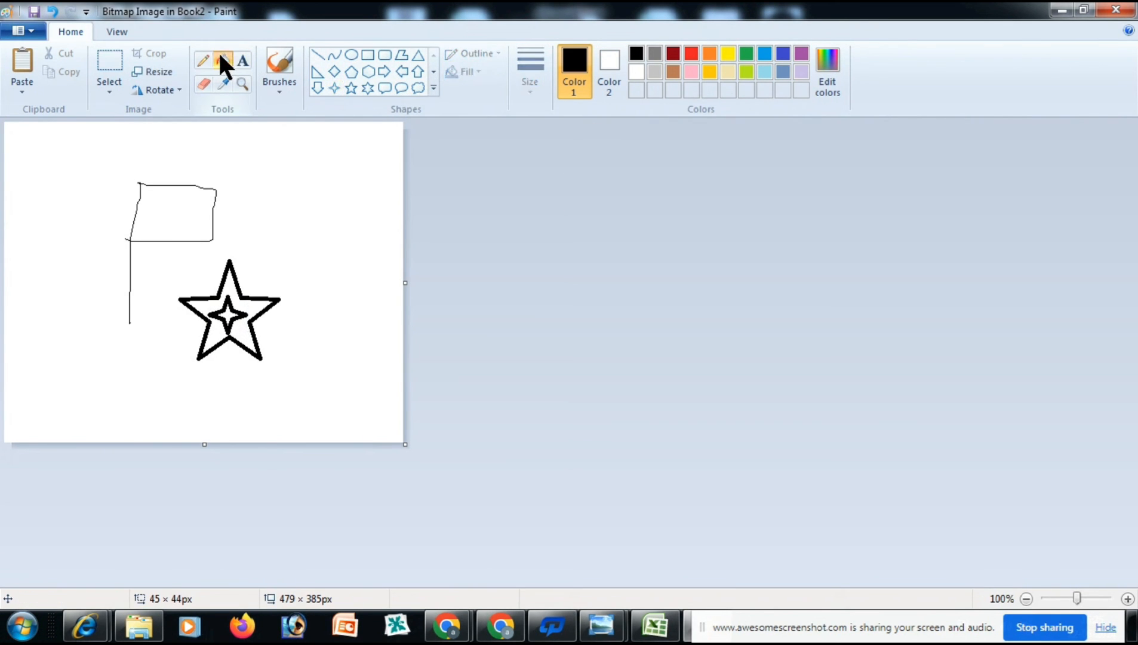
{"action": "left_click", "coordinate": [692, 72]}
{"action": "left_click", "coordinate": [203, 303]}
{"action": "left_click", "coordinate": [783, 54]}
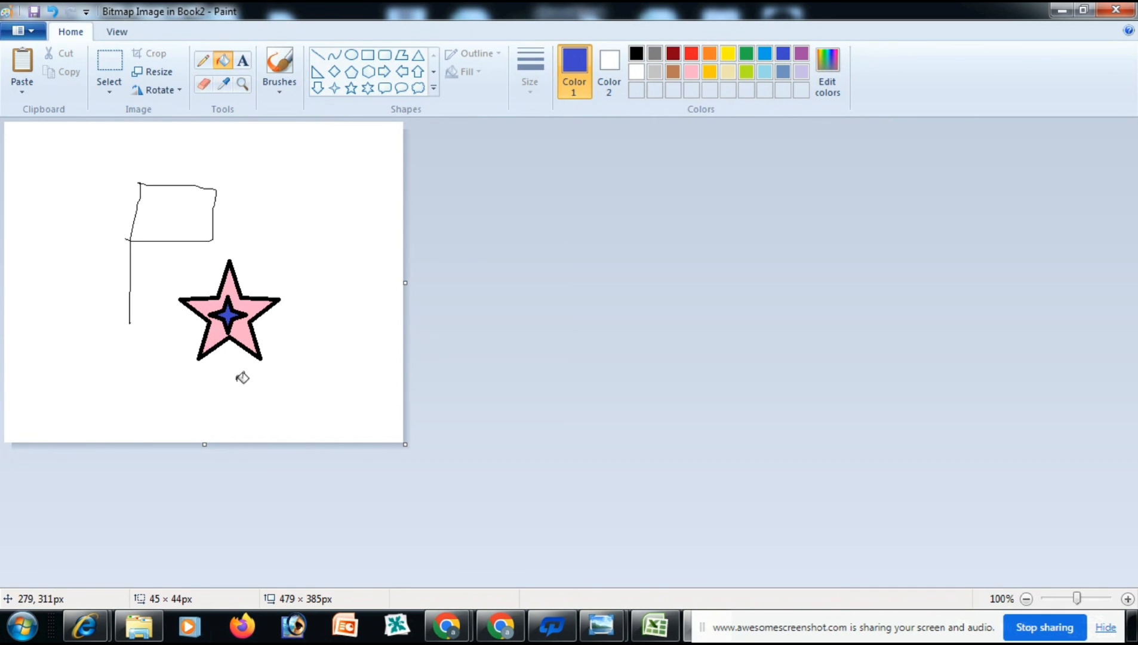
{"action": "left_click", "coordinate": [1100, 7]}
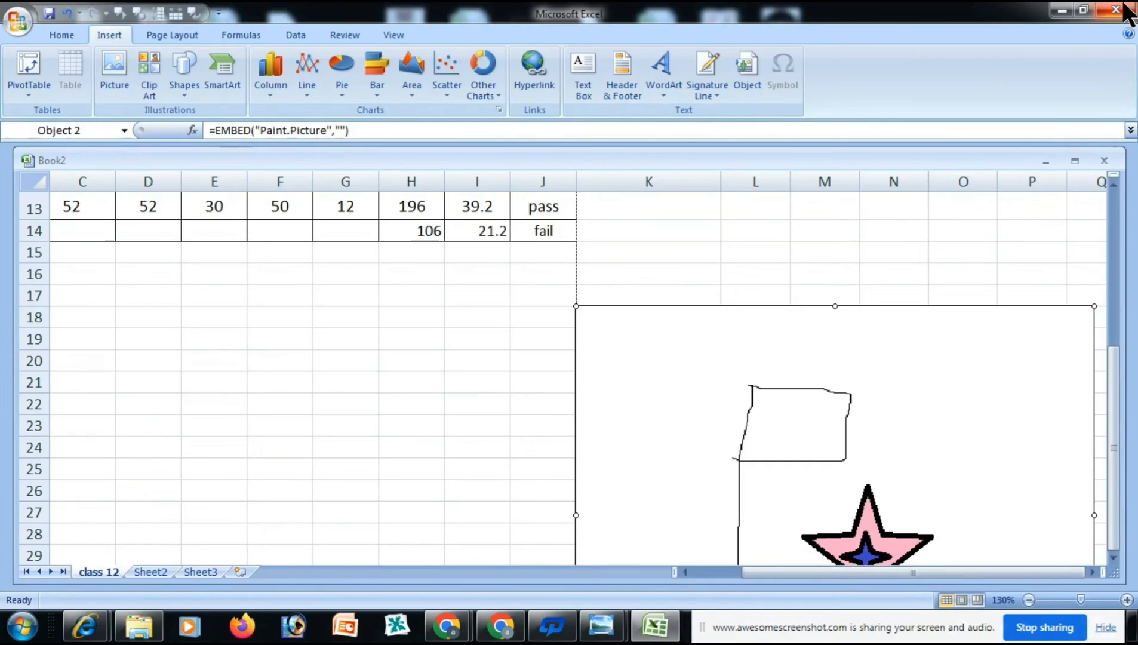
- Move the flag-and-star picture below the table, cut it, and select cell C15
{"action": "mouse_move", "coordinate": [725, 383]}
{"action": "left_mouse_down"}
{"action": "mouse_move", "coordinate": [446, 465]}
{"action": "mouse_move", "coordinate": [452, 472]}
{"action": "left_mouse_up"}
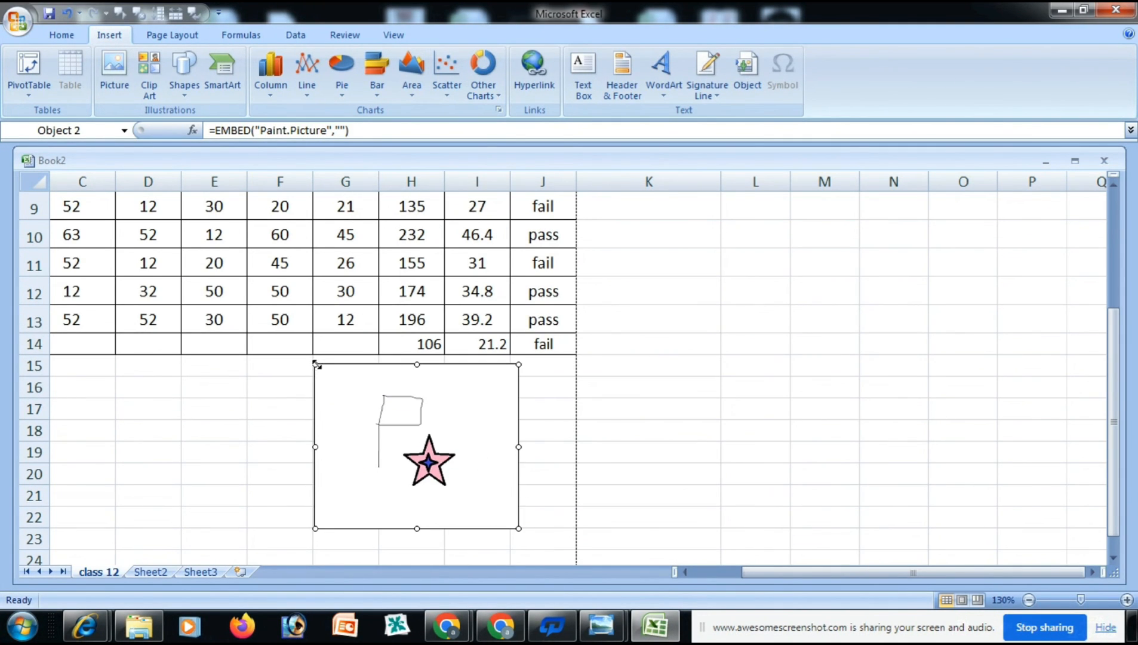
{"action": "right_click", "coordinate": [318, 365]}
{"action": "left_click", "coordinate": [356, 376]}
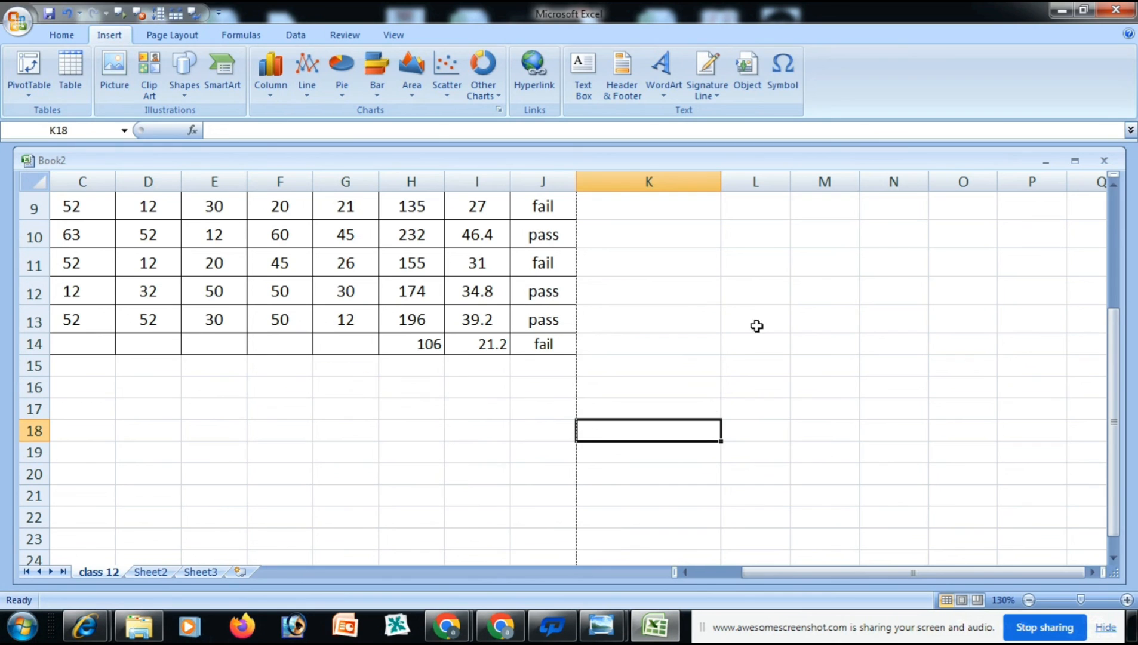
{"action": "left_click", "coordinate": [83, 366]}
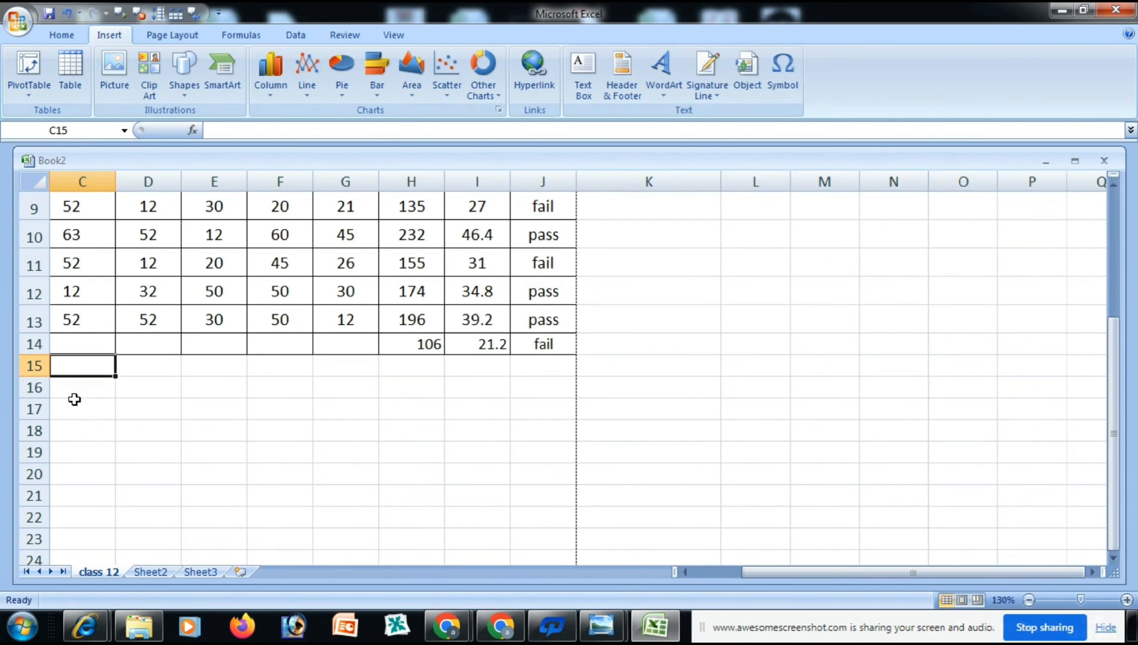
{"action": "scroll", "coordinate": [109, 423], "scroll_direction": "up", "scroll_amount": 3}
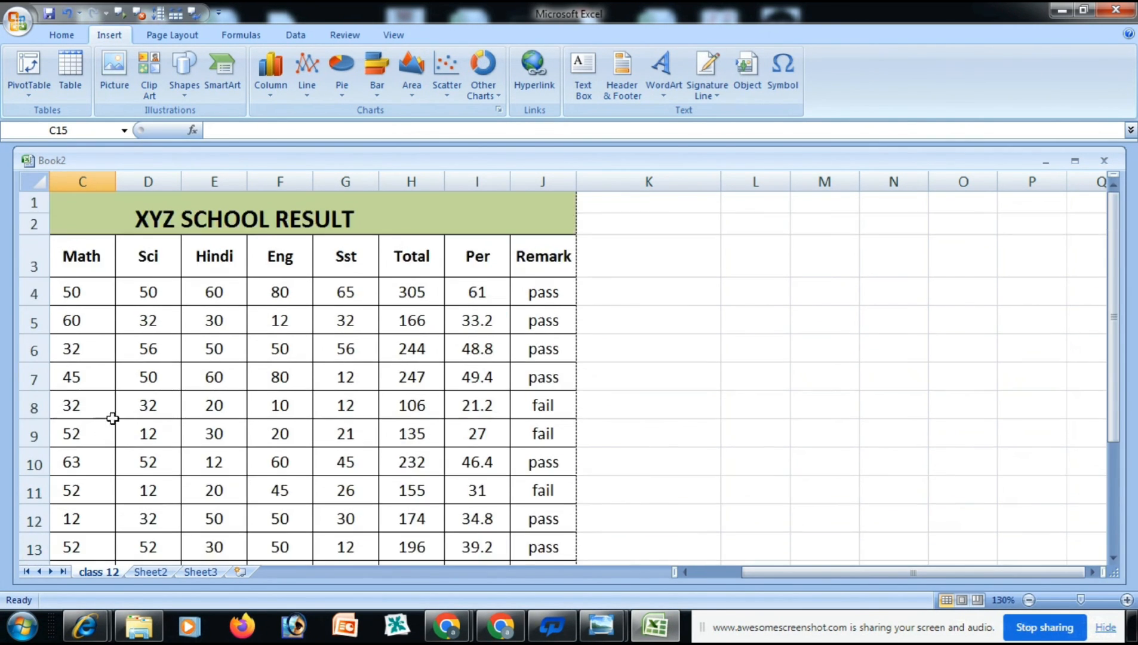
{"action": "scroll", "coordinate": [126, 398], "scroll_direction": "down", "scroll_amount": 3}
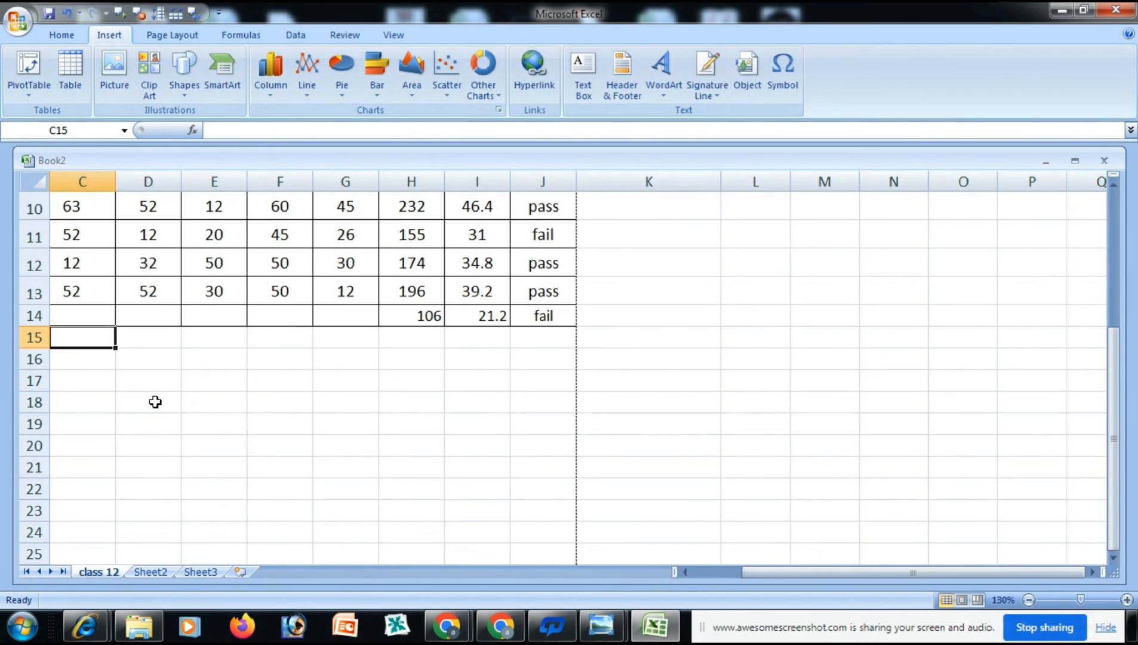
- Embed a Word document below the table, fill it with =RAND() paragraphs, narrowed to column J
{"action": "left_click", "coordinate": [747, 69]}
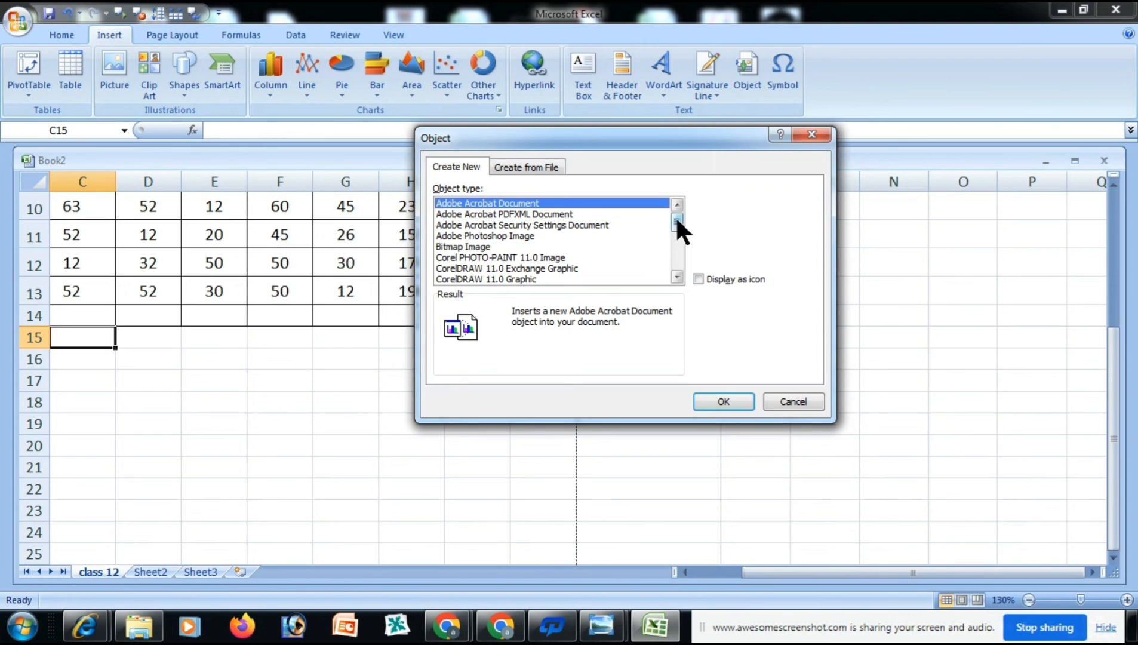
{"action": "left_click_drag", "start_coordinate": [677, 218], "coordinate": [680, 248]}
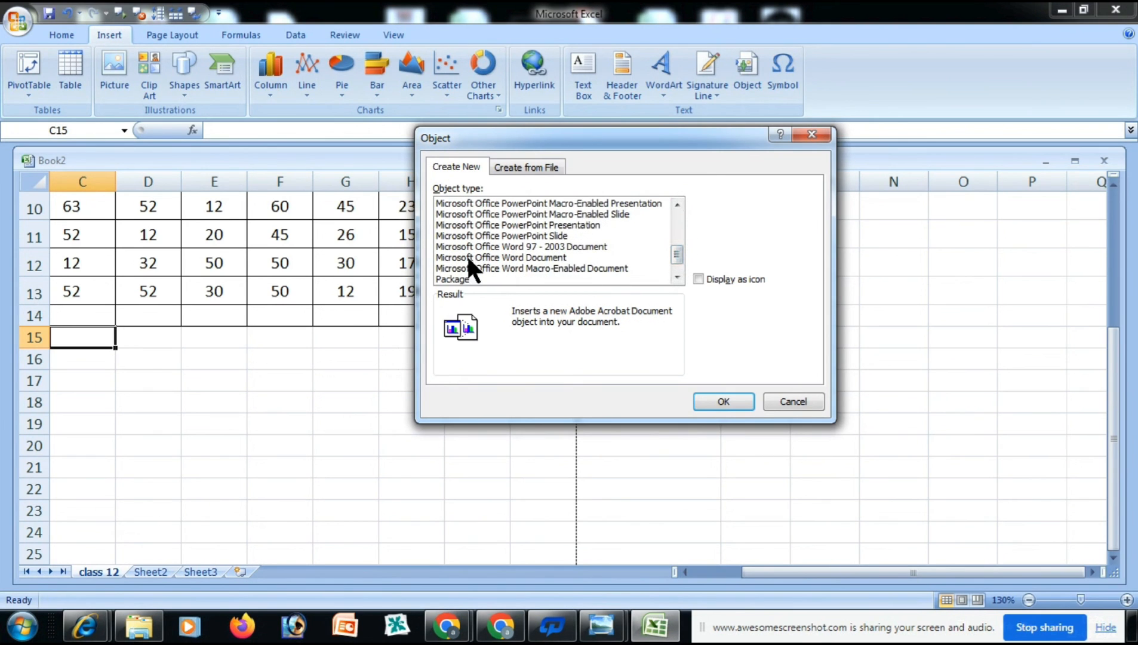
{"action": "double_click", "coordinate": [542, 256]}
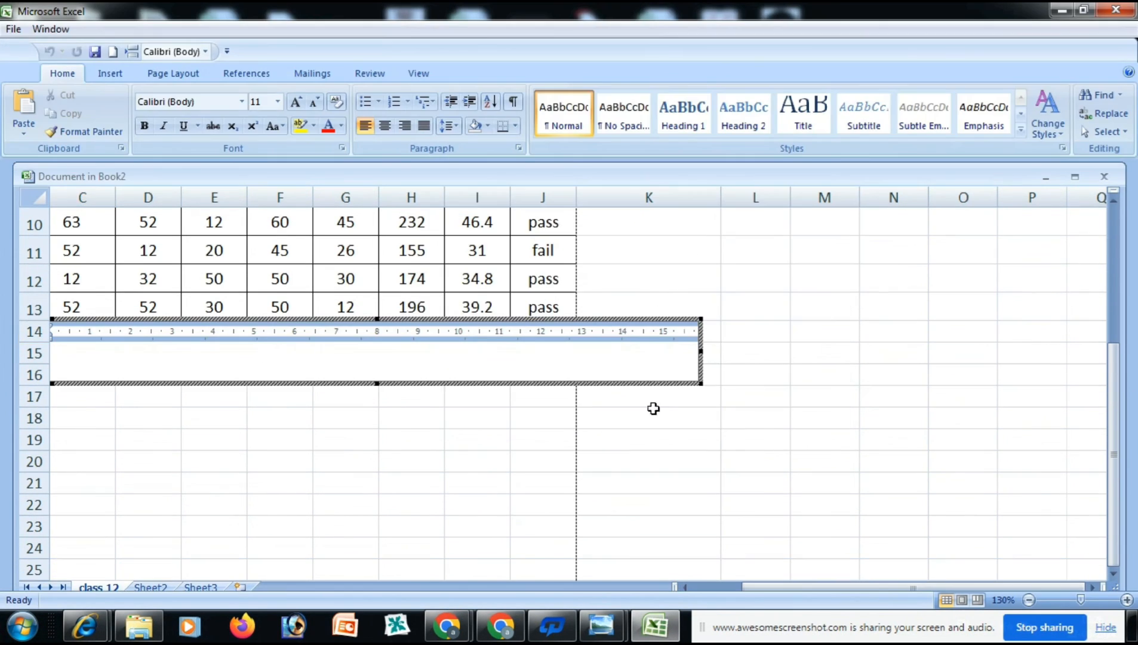
{"action": "left_click_drag", "start_coordinate": [700, 383], "coordinate": [784, 507]}
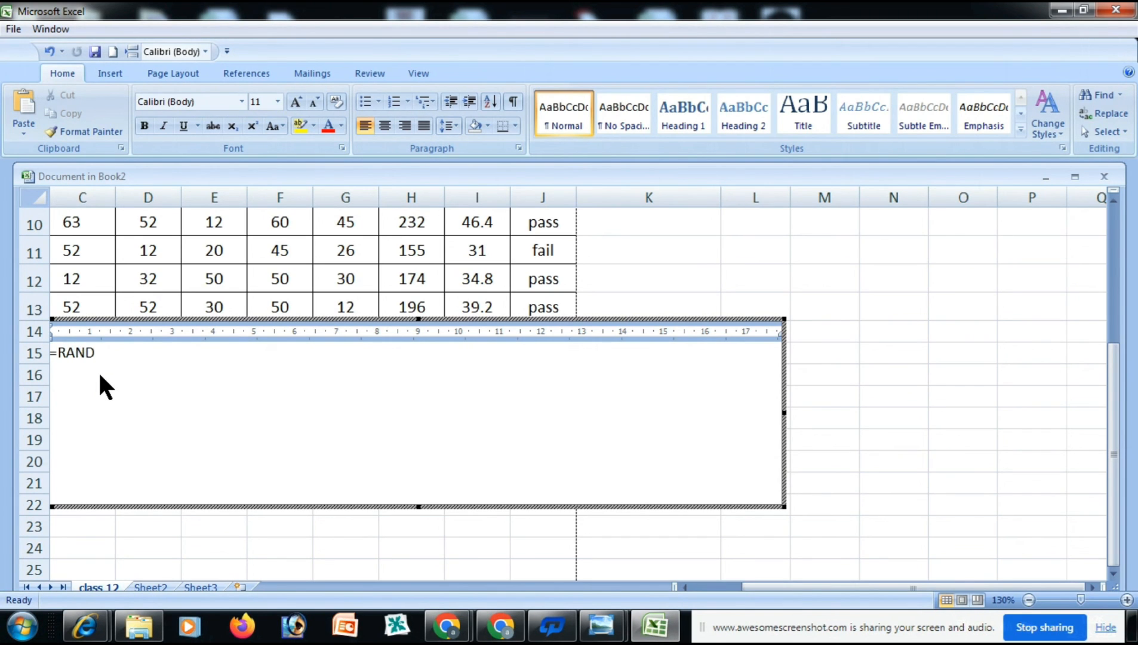
{"action": "key", "text": "Return"}
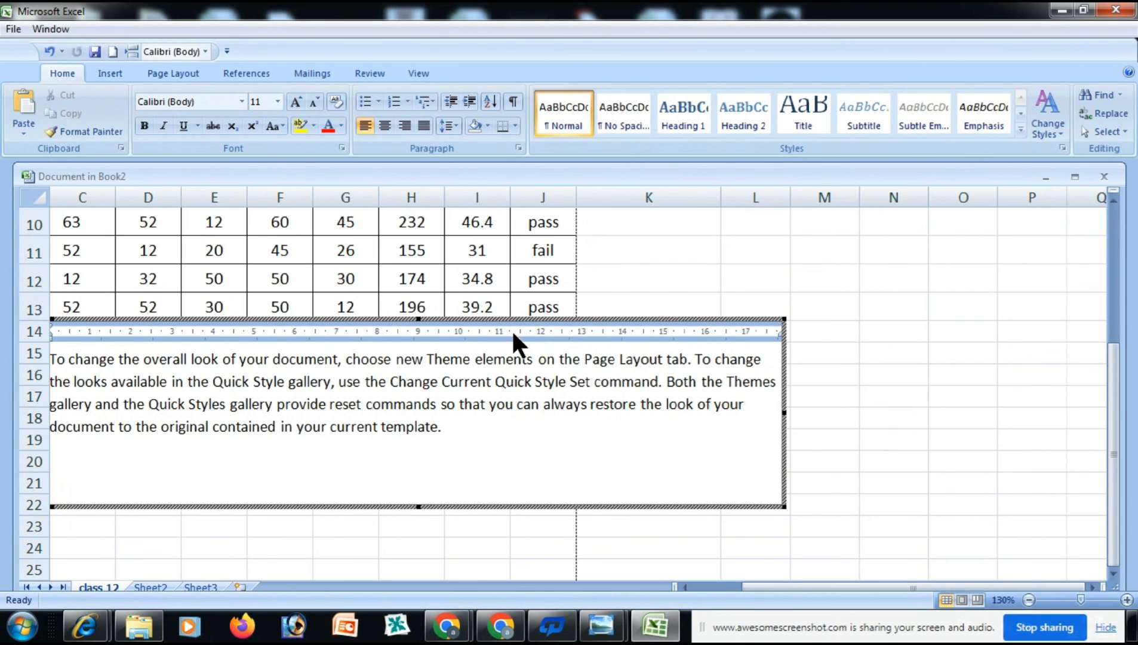
{"action": "left_click_drag", "start_coordinate": [575, 323], "coordinate": [580, 366]}
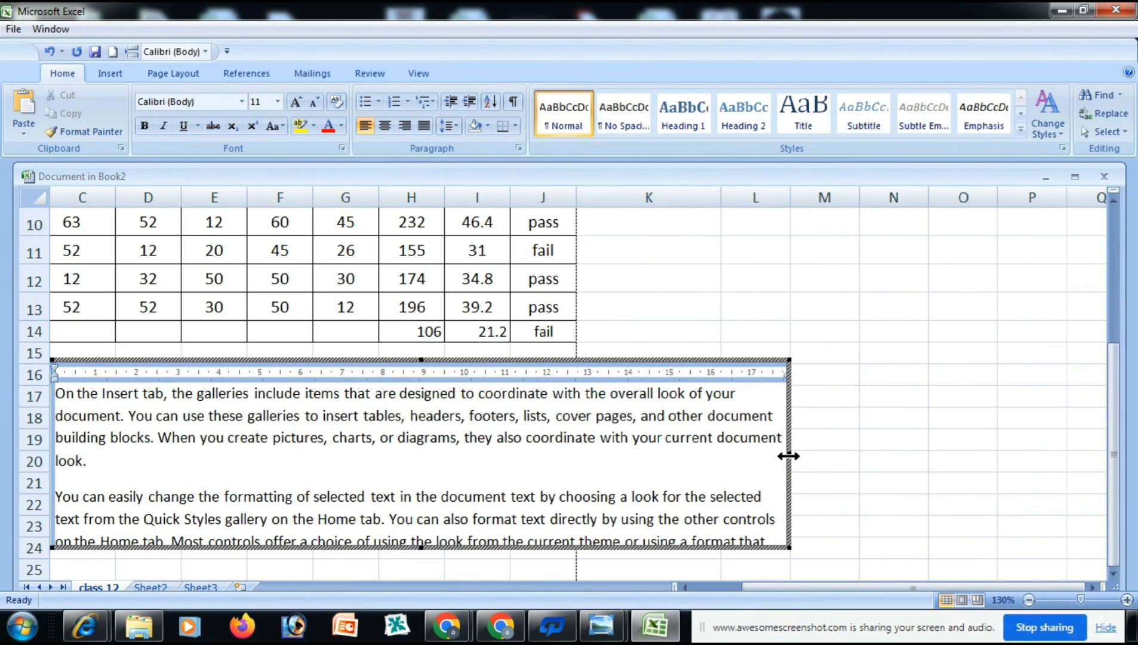
{"action": "left_click_drag", "start_coordinate": [789, 456], "coordinate": [572, 456]}
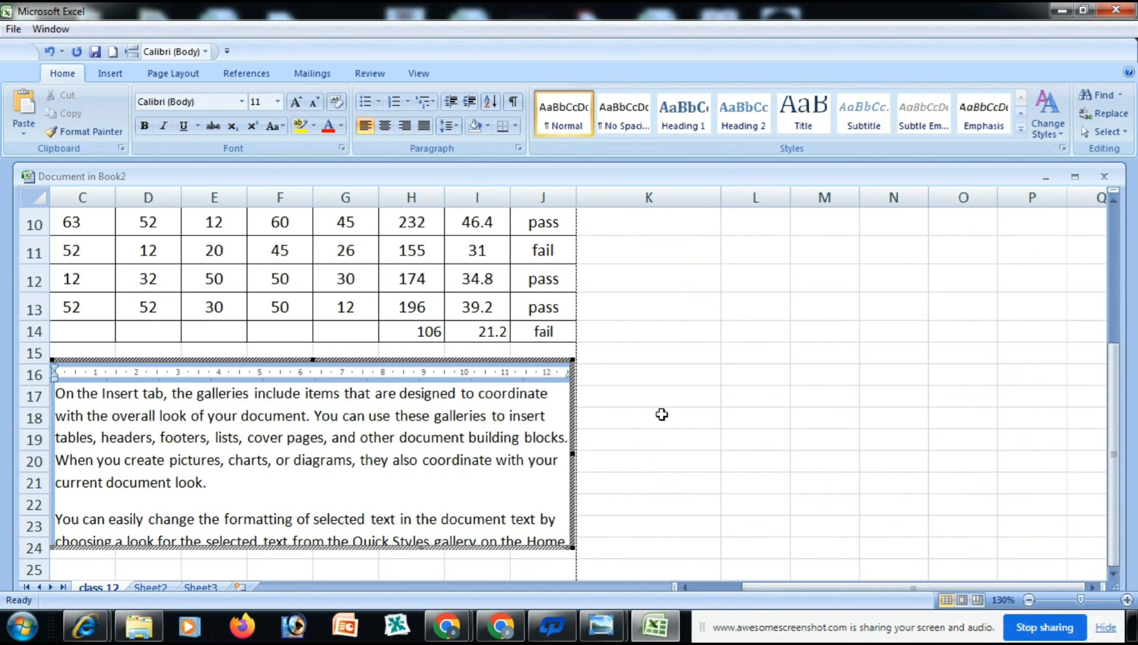
{"action": "left_click", "coordinate": [665, 388]}
- Select the embedded Word document below the table and cut it from the sheet
{"action": "scroll", "coordinate": [654, 418], "scroll_direction": "down", "scroll_amount": 1}
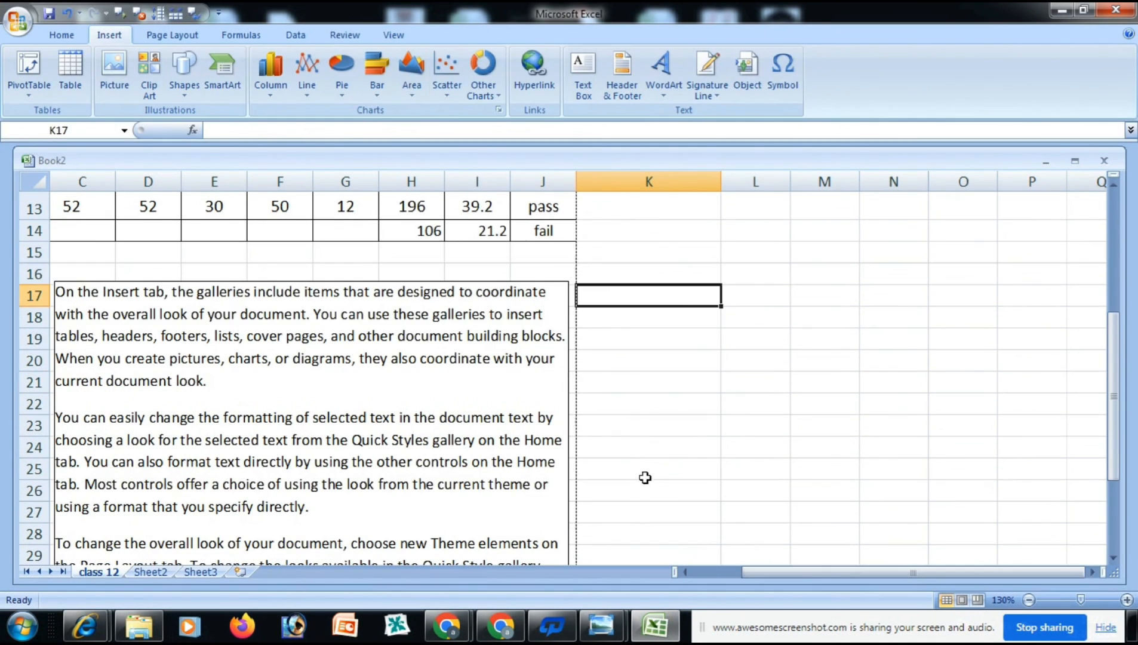
{"action": "scroll", "coordinate": [736, 440], "scroll_direction": "up", "scroll_amount": 1}
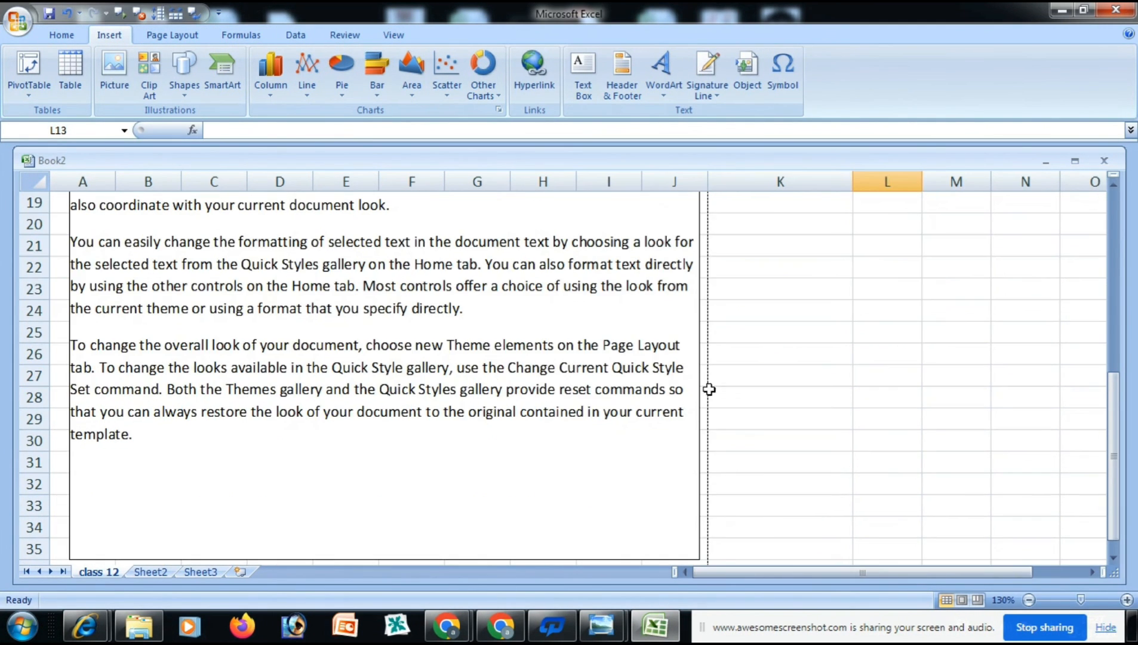
{"action": "scroll", "coordinate": [713, 365], "scroll_direction": "up", "scroll_amount": 6}
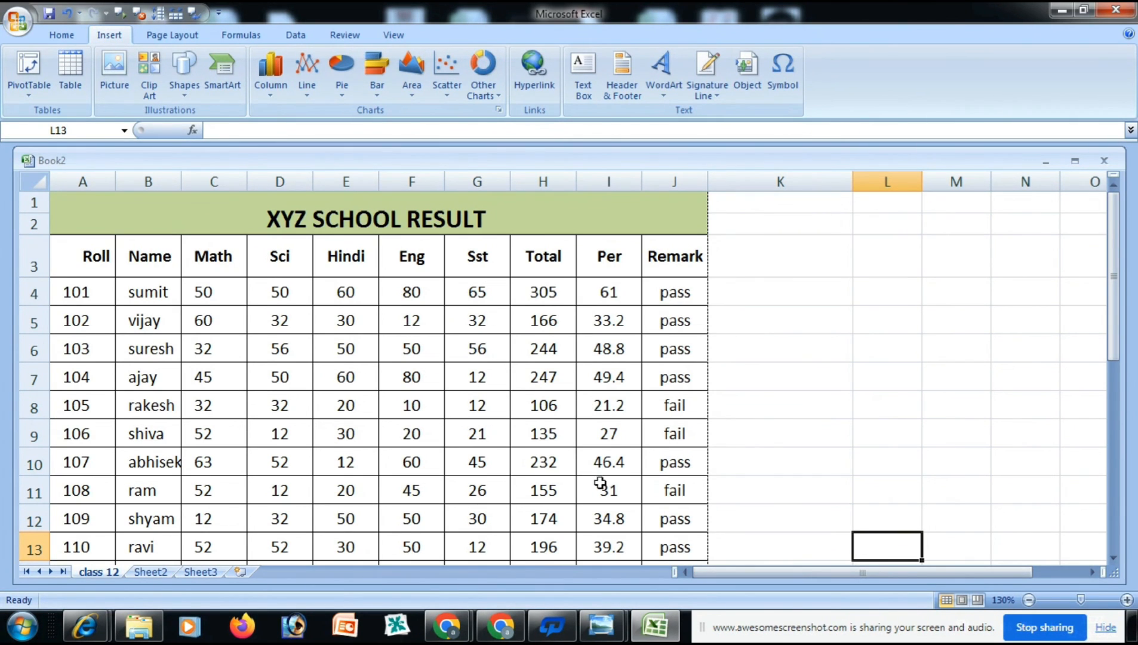
{"action": "scroll", "coordinate": [344, 450], "scroll_direction": "down", "scroll_amount": 4}
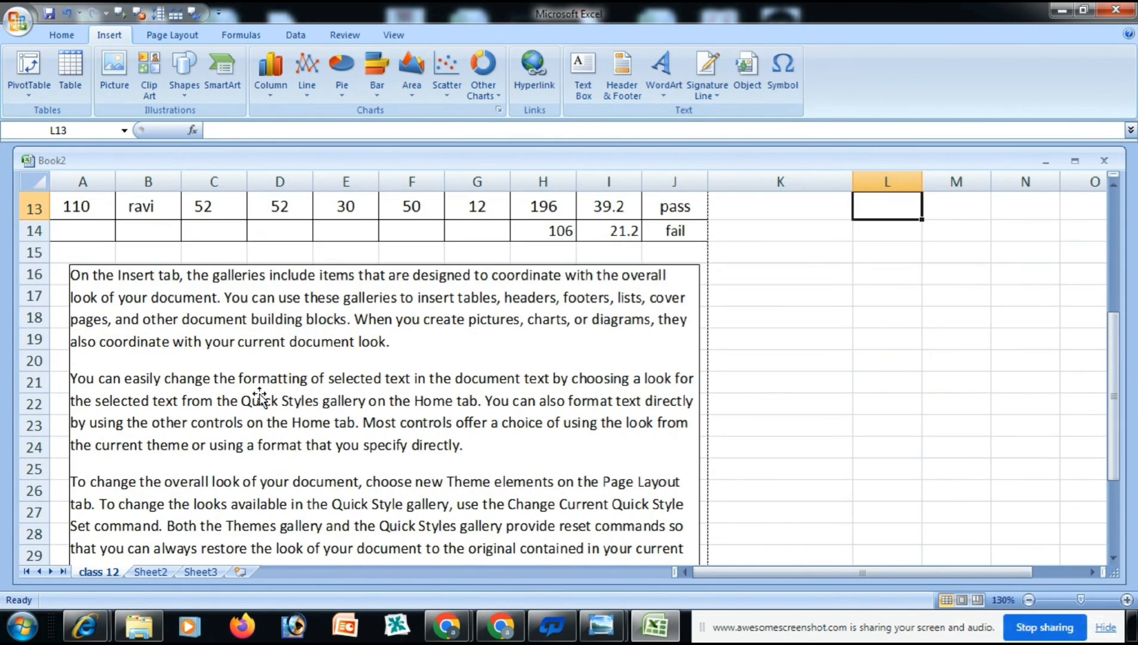
{"action": "left_click", "coordinate": [70, 263]}
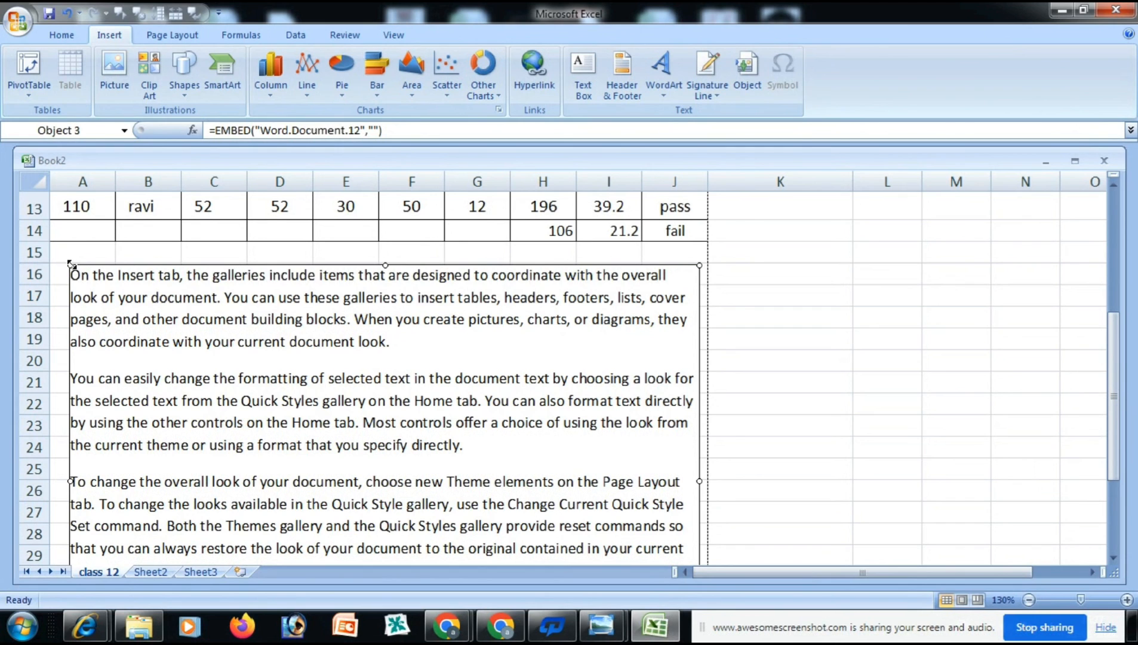
{"action": "right_click", "coordinate": [70, 264]}
{"action": "left_click", "coordinate": [99, 272]}
{"action": "scroll", "coordinate": [713, 338], "scroll_direction": "up", "scroll_amount": 4}
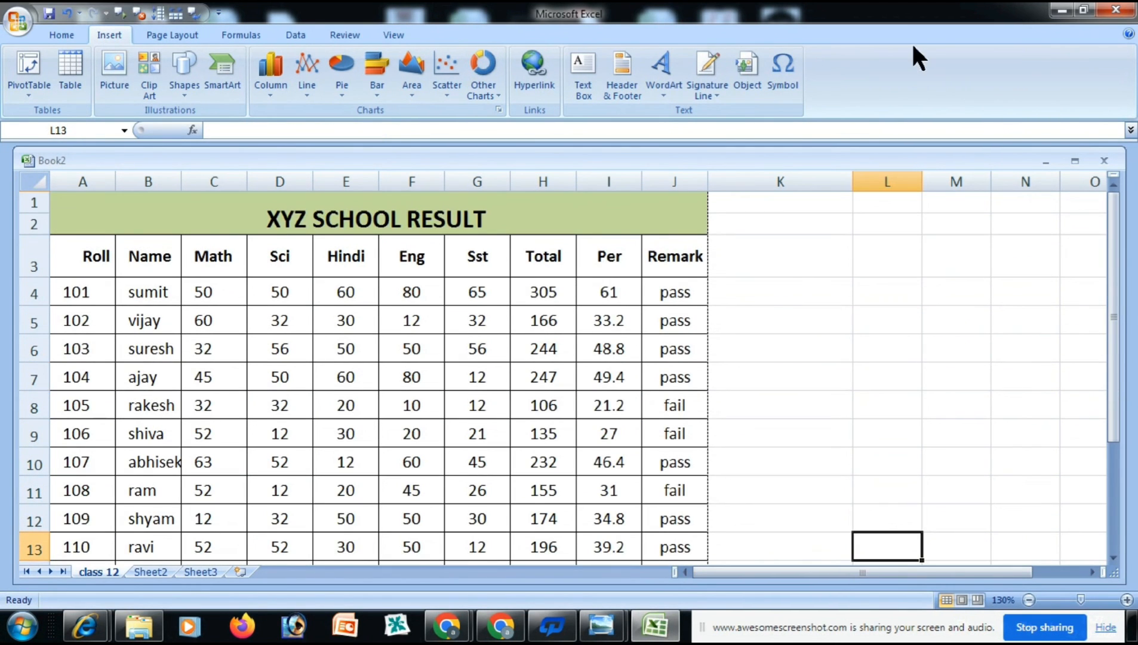
- Insert Wingdings skull and telephone symbols in K3 and K4, making row 4 taller to fit
{"action": "left_click", "coordinate": [801, 263]}
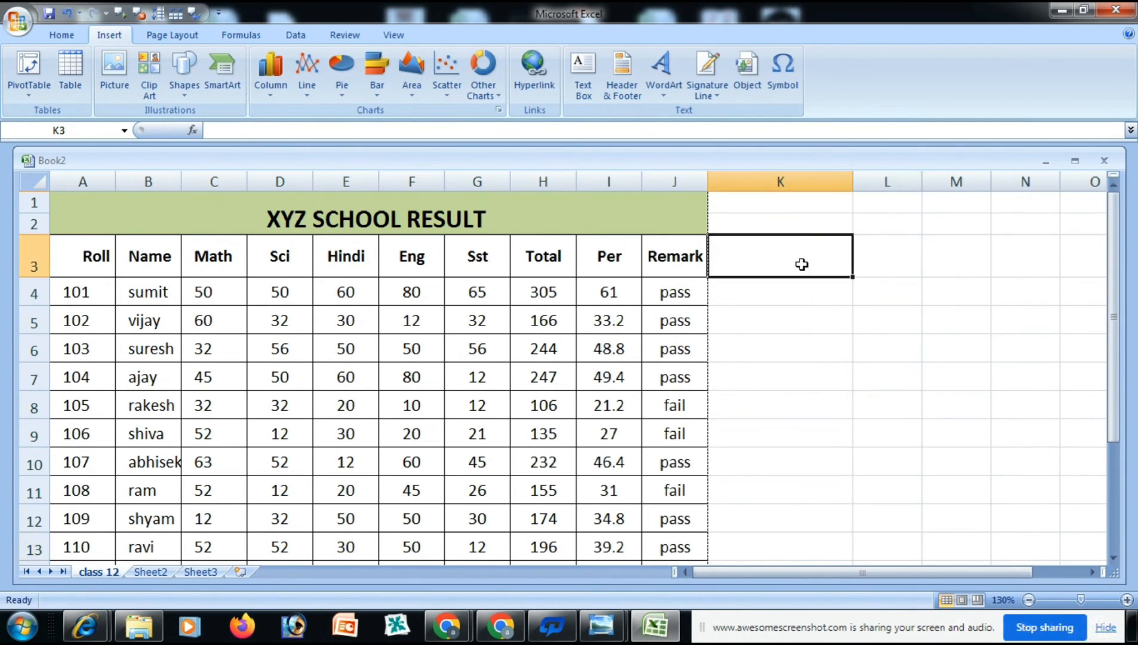
{"action": "left_click", "coordinate": [782, 74]}
{"action": "left_click", "coordinate": [190, 61]}
{"action": "left_click", "coordinate": [113, 83]}
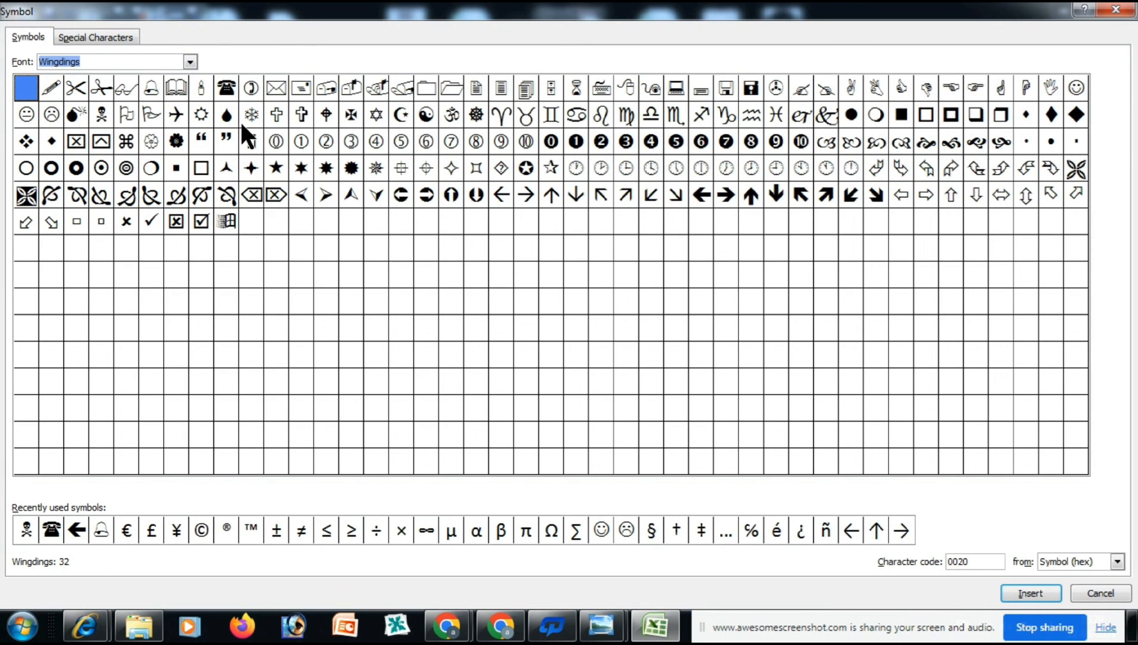
{"action": "left_click", "coordinate": [226, 87]}
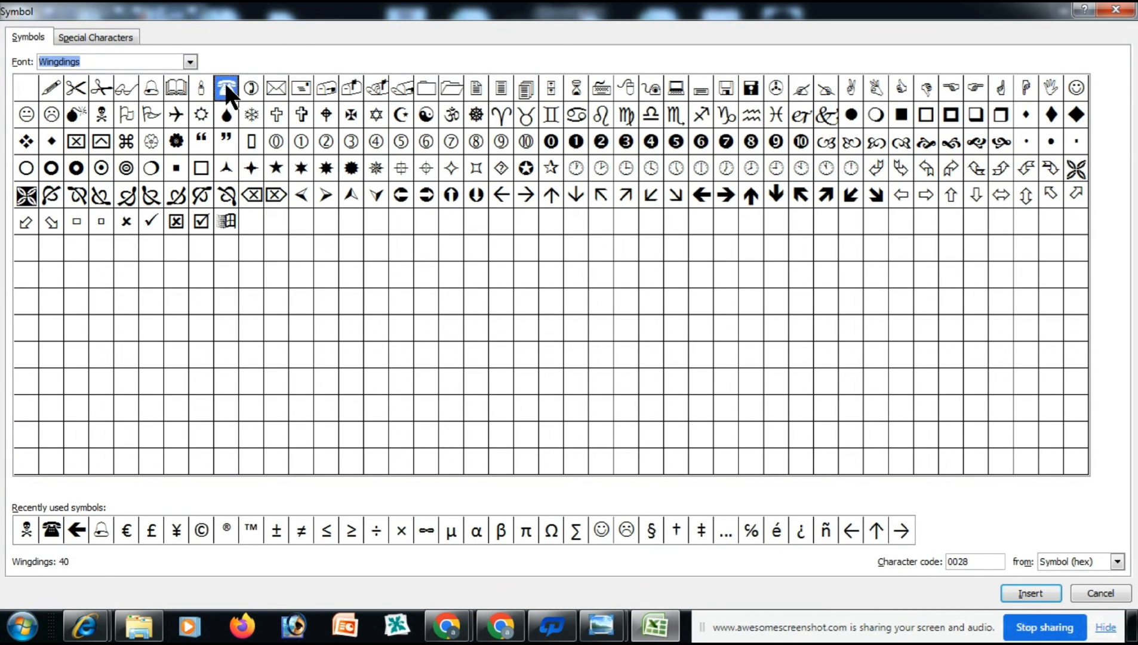
{"action": "left_click", "coordinate": [1019, 594]}
{"action": "left_click", "coordinate": [1099, 589]}
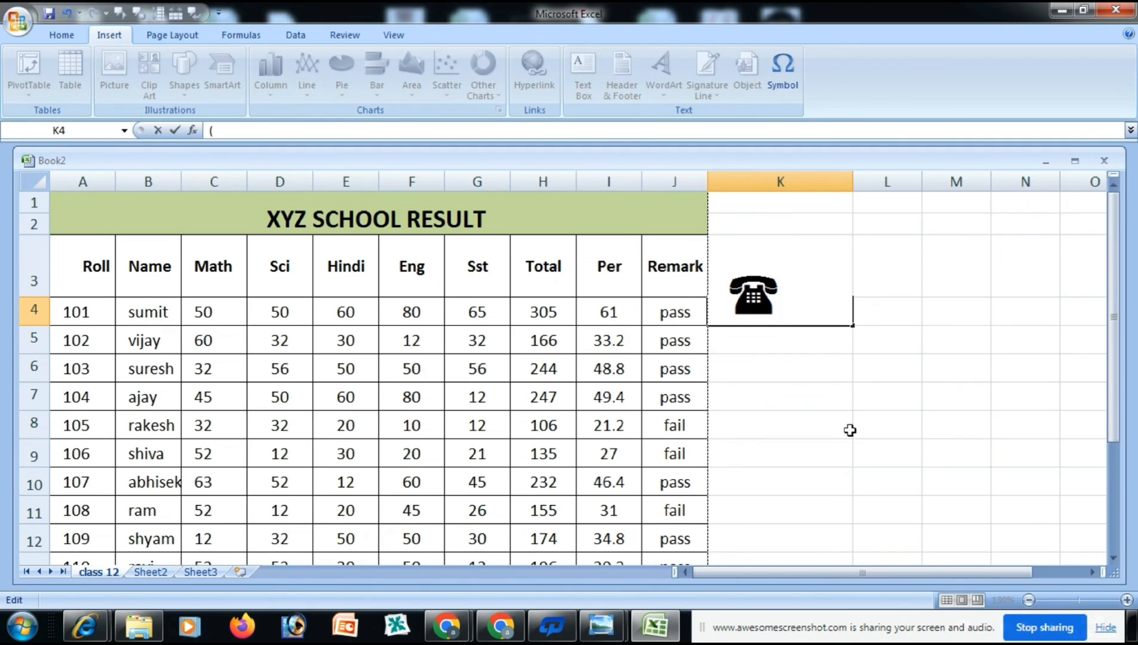
{"action": "left_click", "coordinate": [823, 394]}
{"action": "left_click_drag", "start_coordinate": [31, 326], "coordinate": [30, 346]}
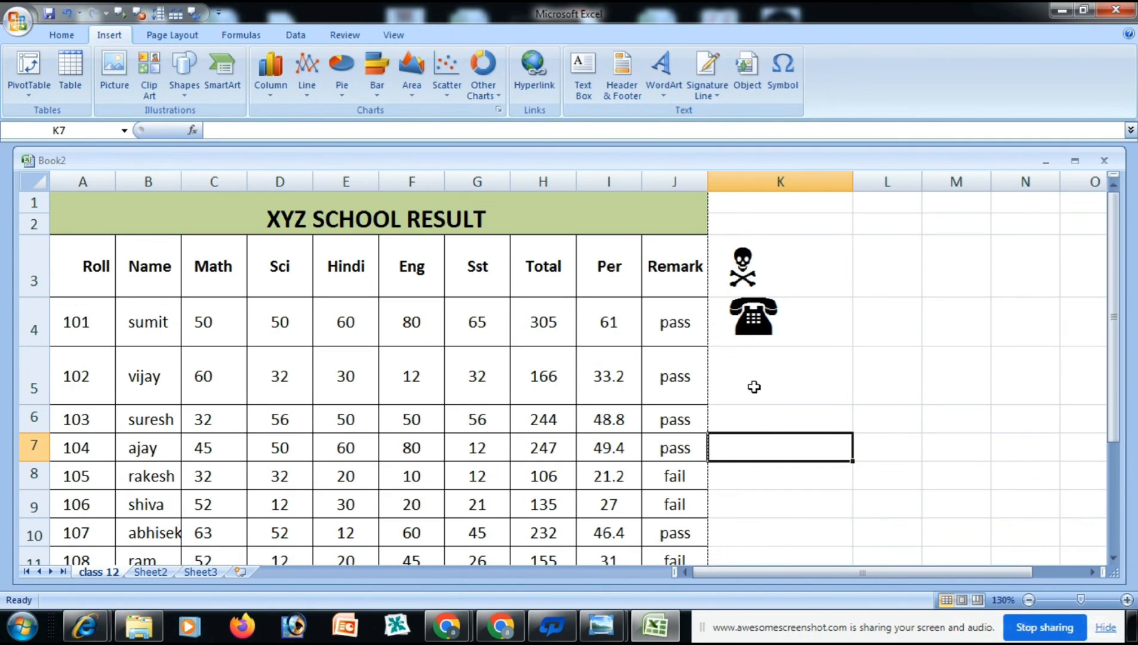
{"action": "left_click", "coordinate": [758, 383]}
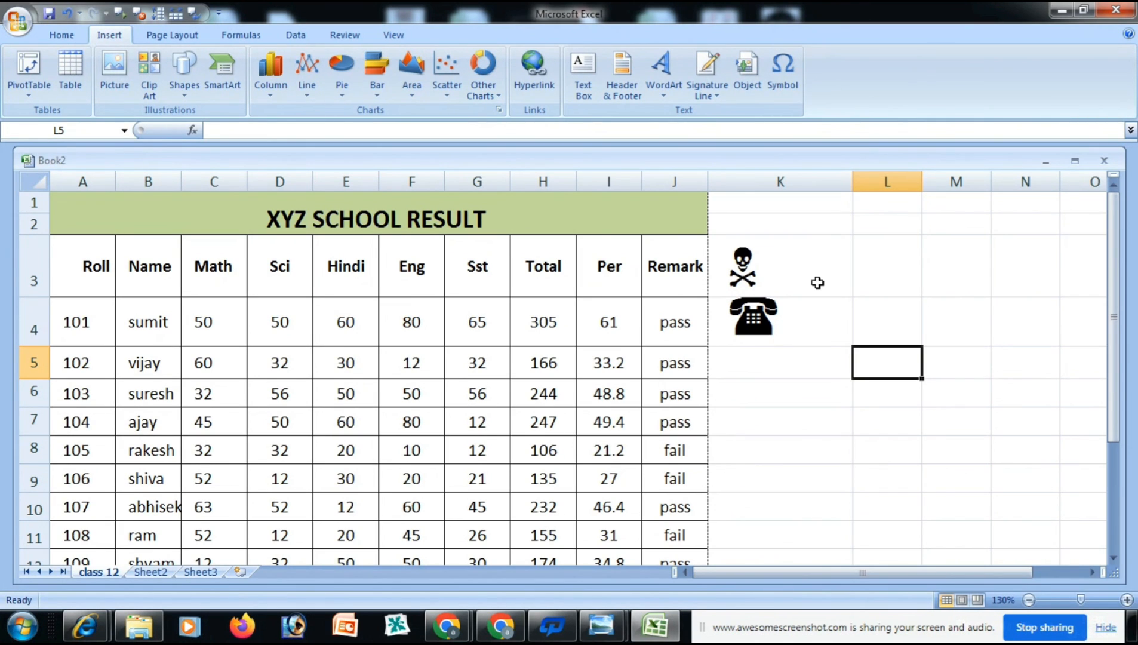
{"action": "left_click", "coordinate": [172, 35]}
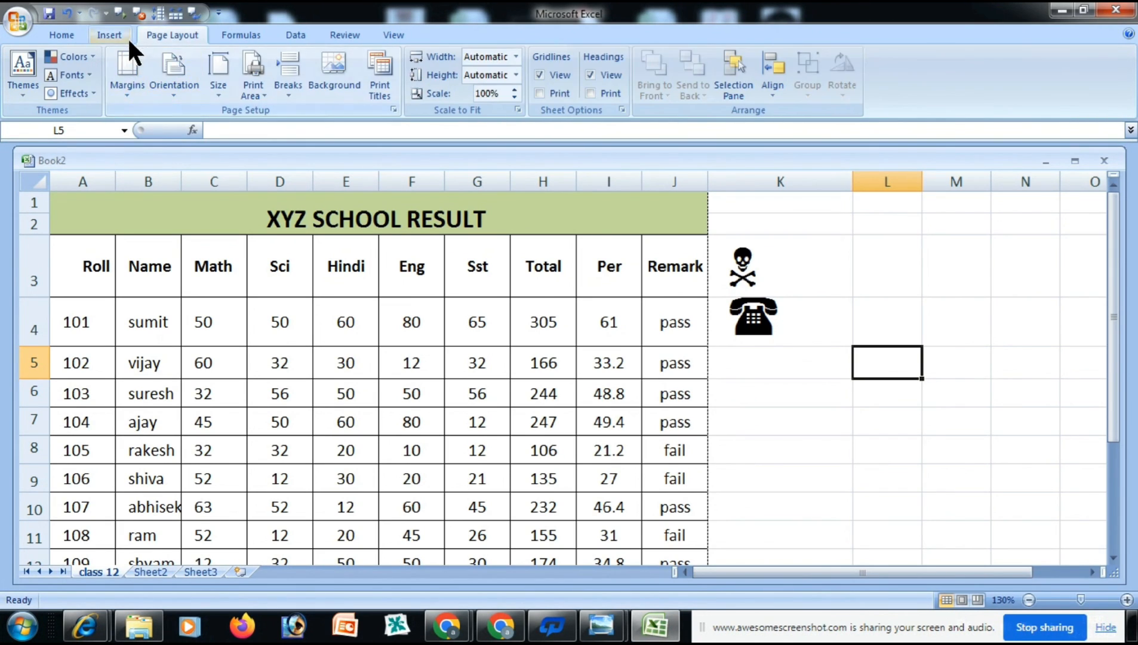